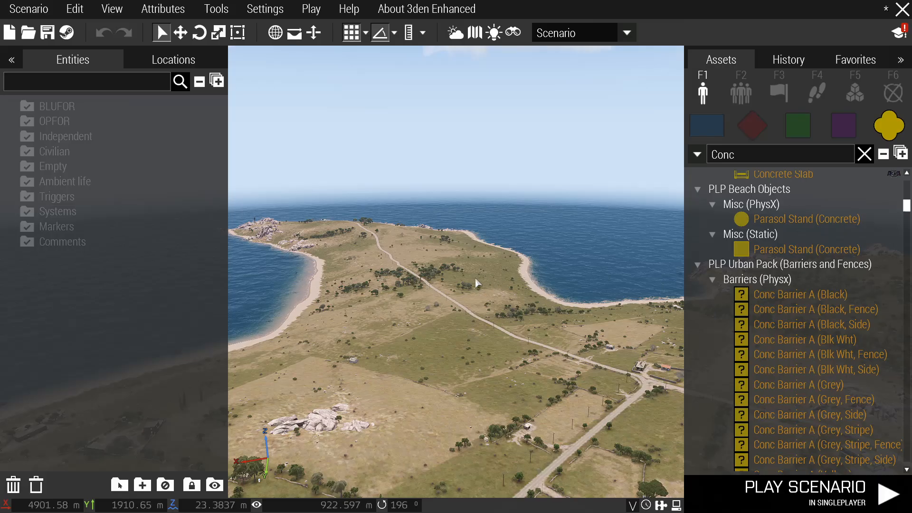
Switch to the 2D map of Malden, zoom in on Lolisse, and list the marker assets.
right_click_drag(476, 286, 522, 298)
key("m")
key("m")
key("m")
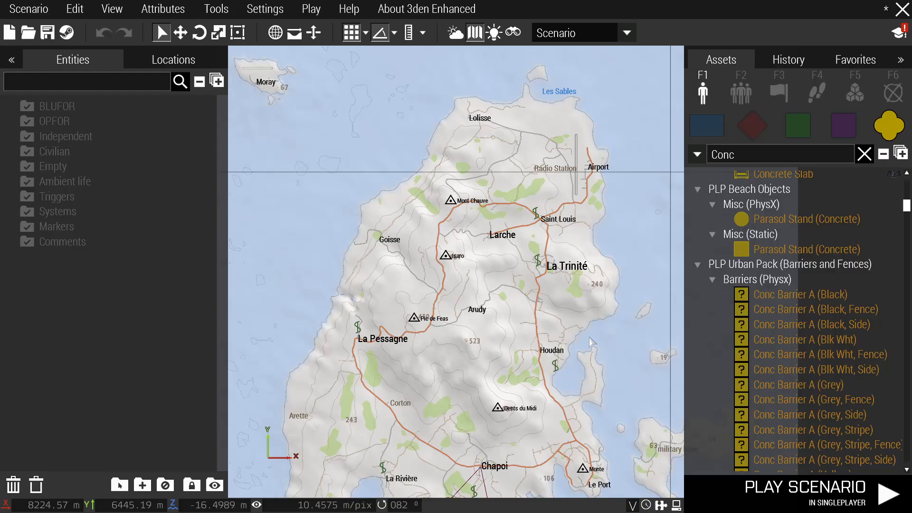
scroll(531, 268, "up", 2)
scroll(520, 228, "up", 3)
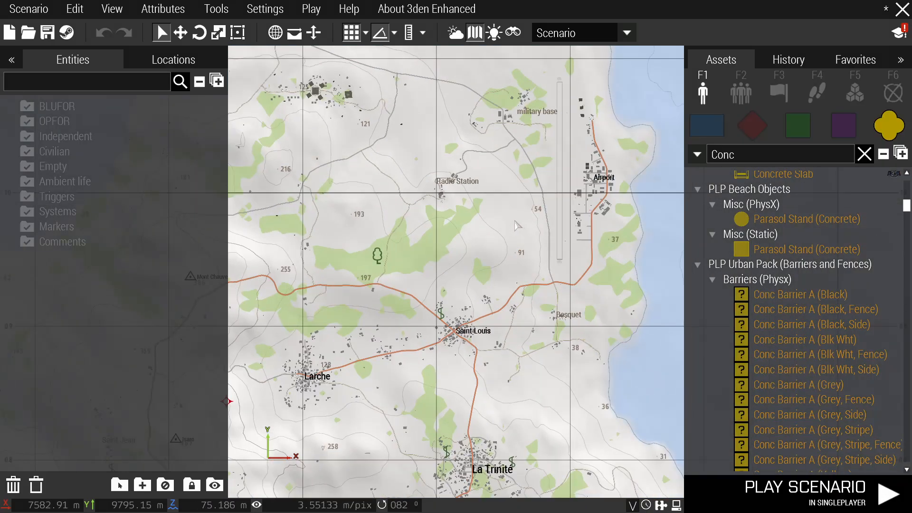
scroll(447, 232, "down", 2)
scroll(446, 231, "up", 4)
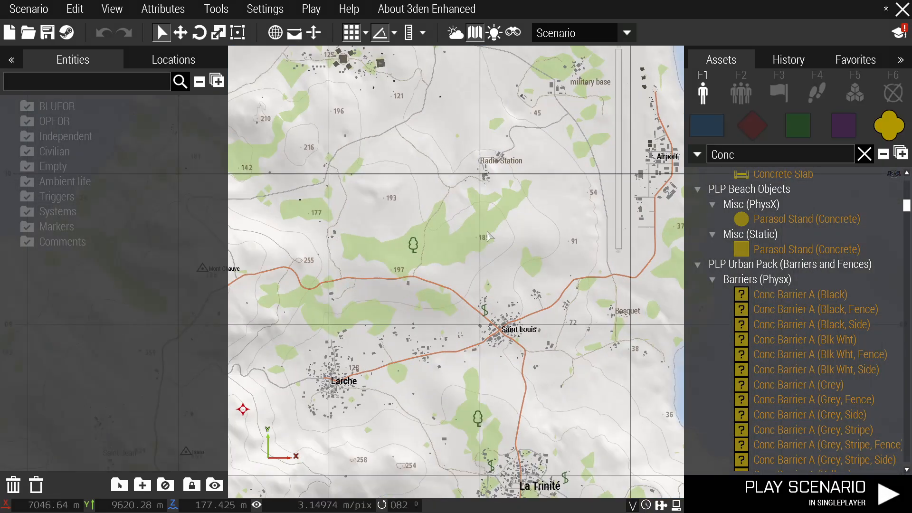
scroll(438, 331, "down", 5)
scroll(458, 304, "up", 4)
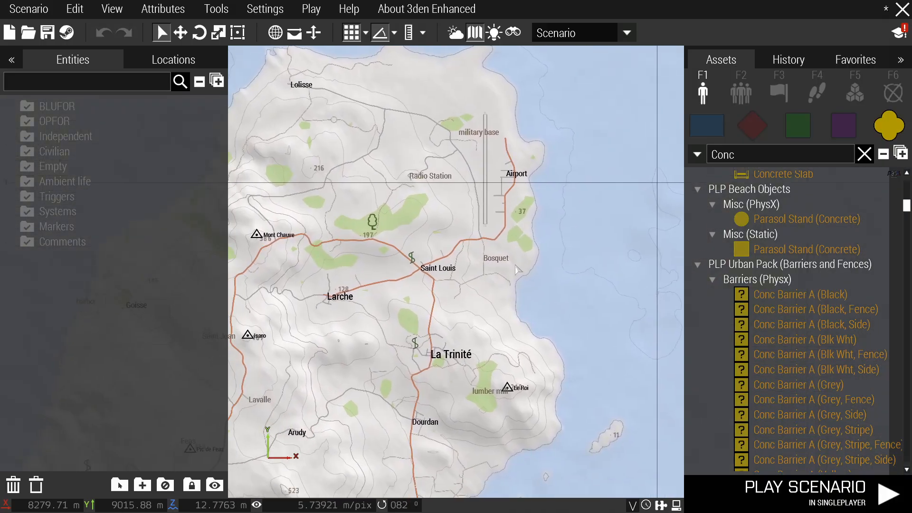
scroll(445, 267, "down", 4)
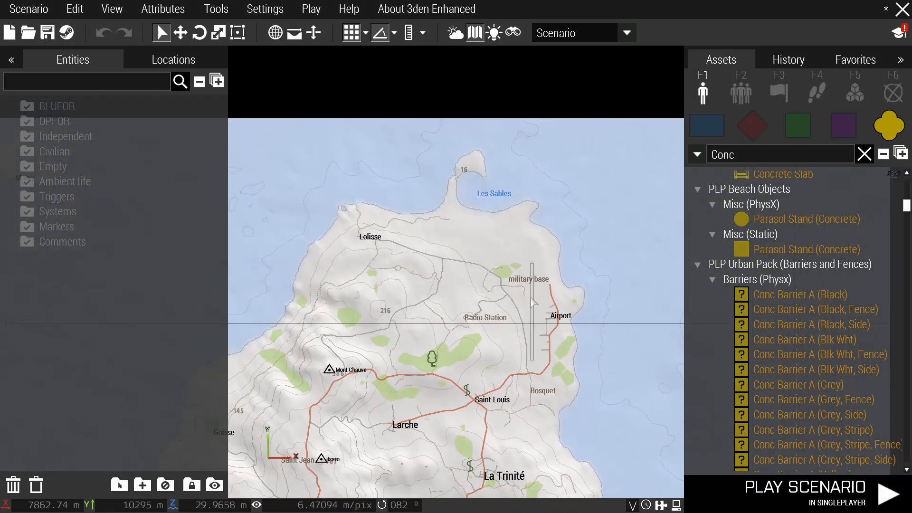
scroll(353, 246, "up", 5)
left_click(892, 94)
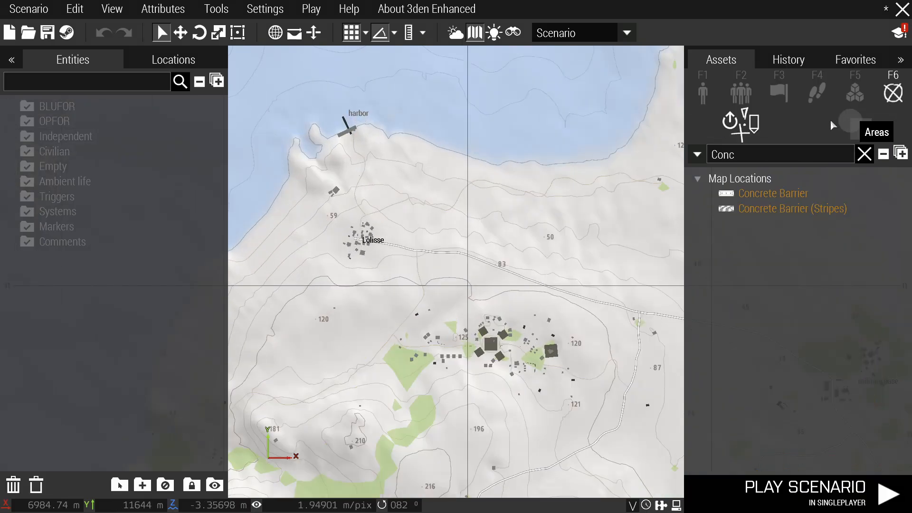
Search the assets for 'start' and select the Standard Drawn Start marker.
left_click(769, 156)
key("ctrl+a")
type("sTART")
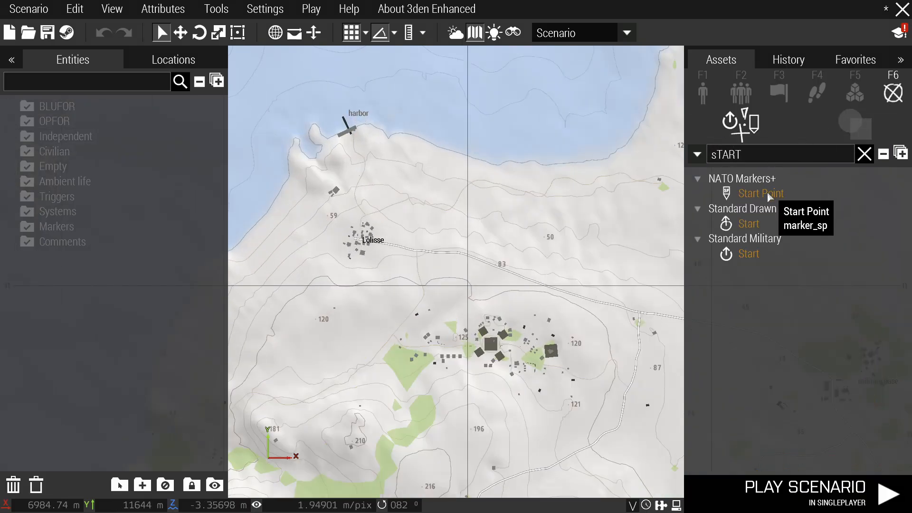
left_click(755, 223)
Place the Start marker at Lolisse with BLUFOR colour and text 'start'.
double_click(349, 242)
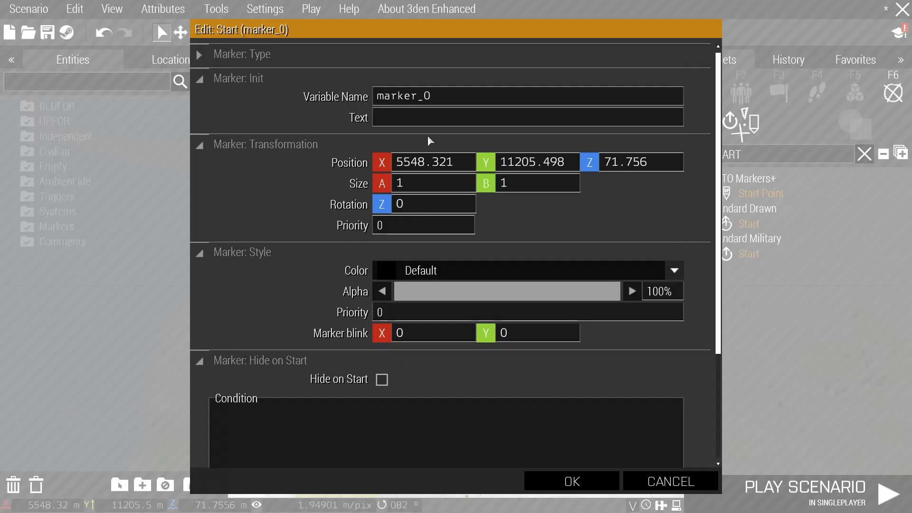
left_click(443, 272)
left_click(442, 453)
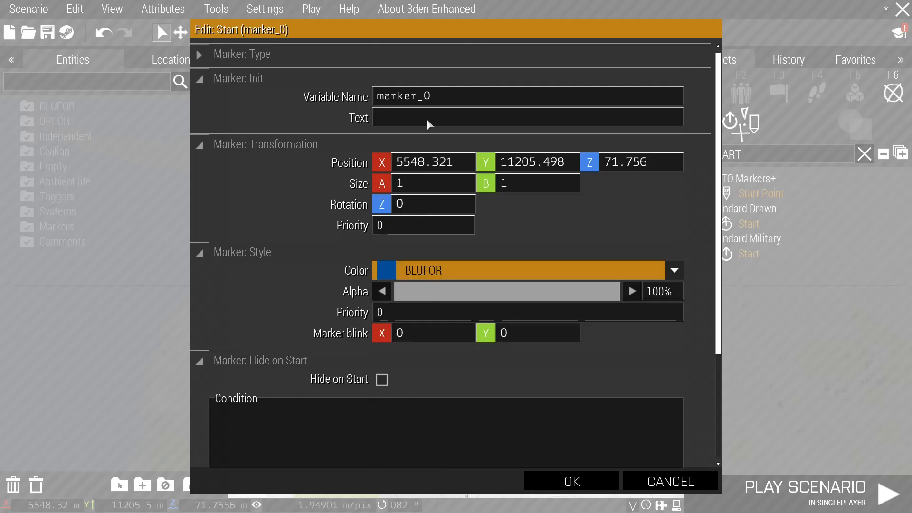
left_click(430, 119)
type("start")
left_click(572, 480)
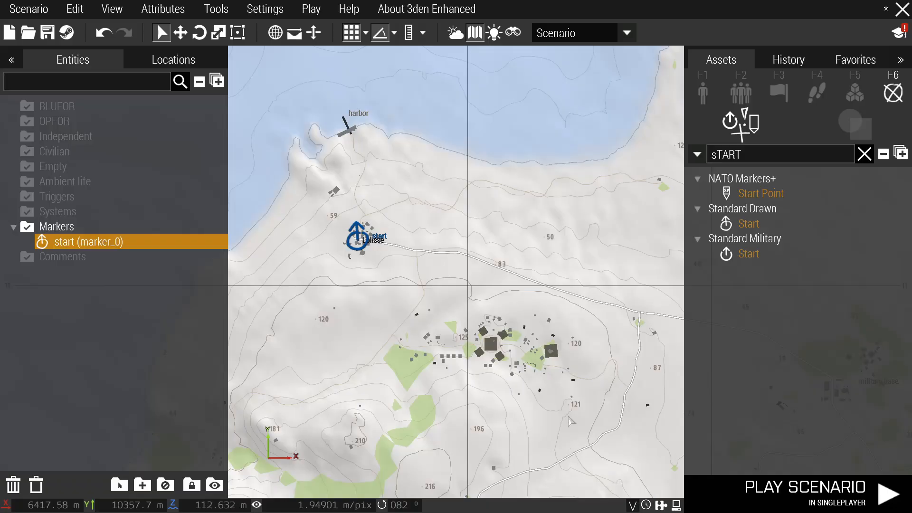
scroll(467, 202, "down", 4)
scroll(449, 223, "up", 1)
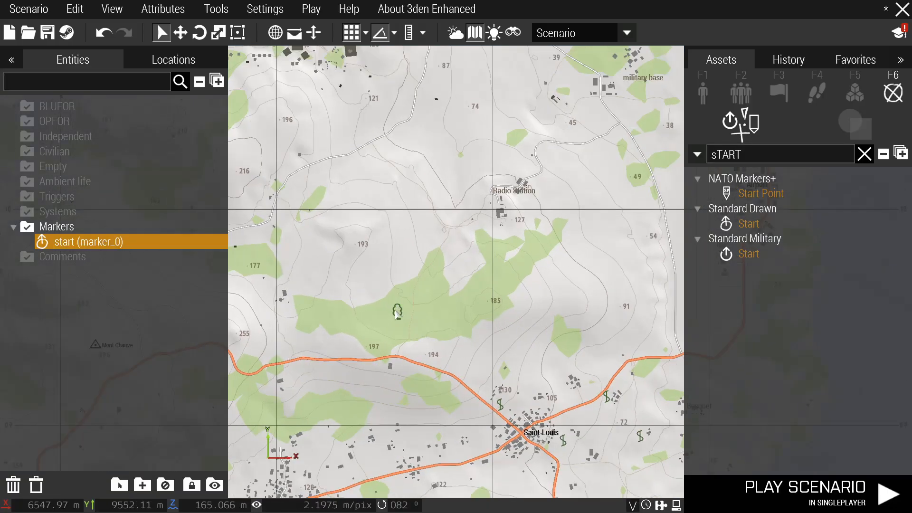
scroll(459, 251, "up", 8)
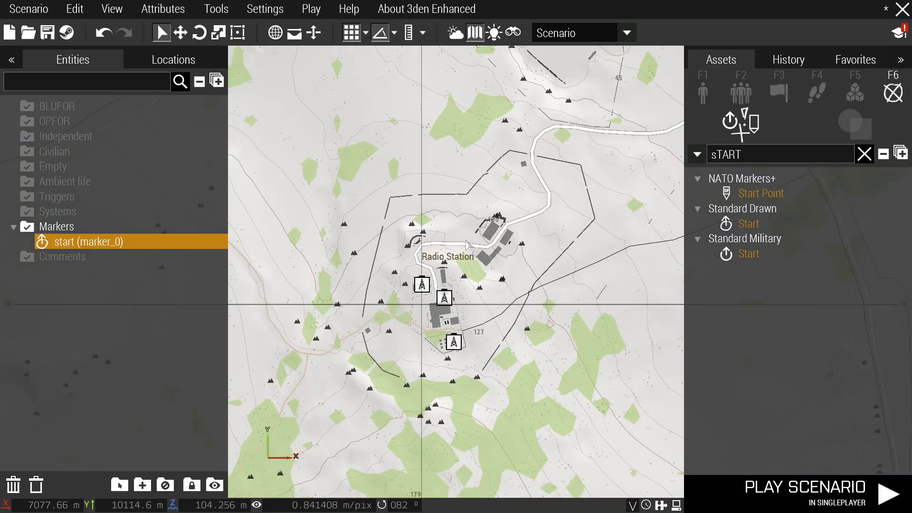
Search the assets for 'end' and select the Standard Drawn End marker.
double_click(751, 154)
key("BackSpace")
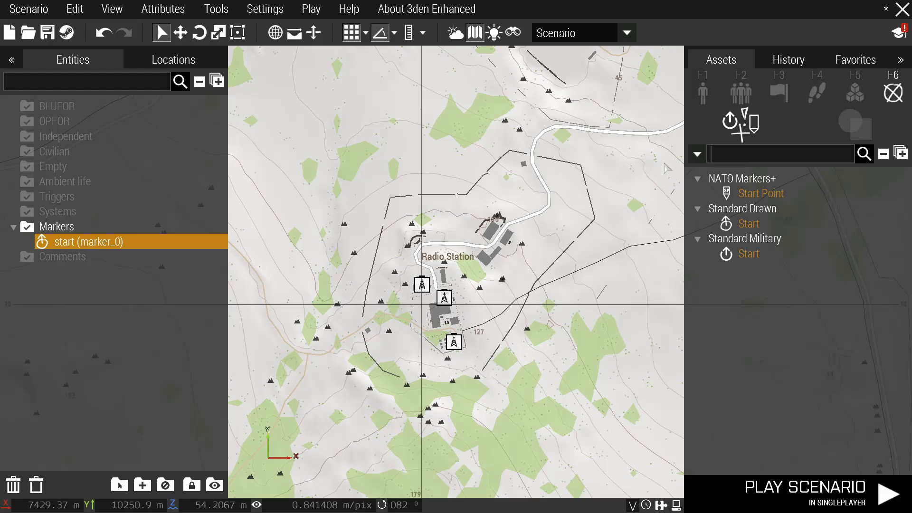
type("end")
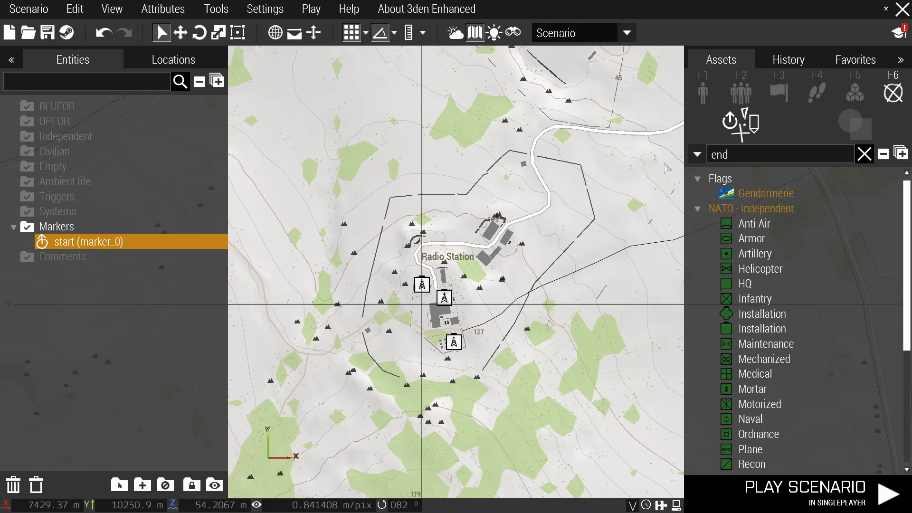
scroll(805, 269, "down", 4)
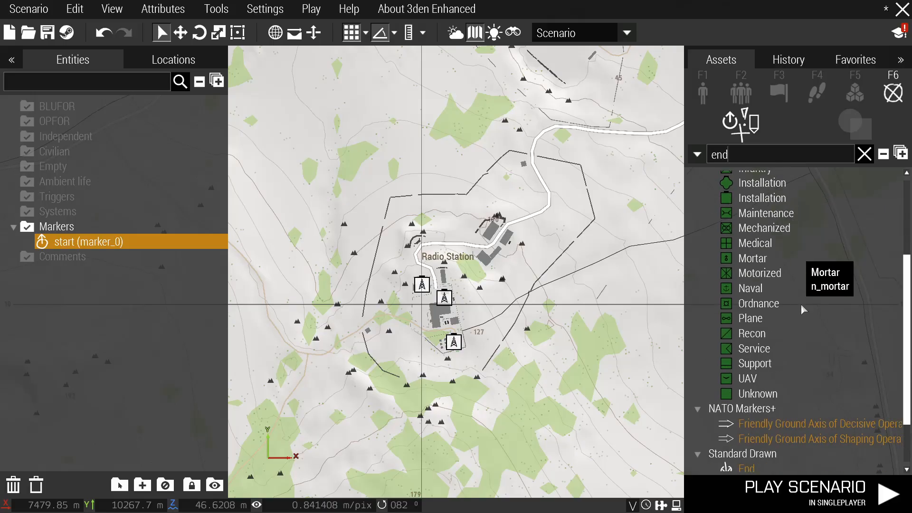
scroll(741, 470, "down", 2)
left_click(747, 434)
left_click(747, 403)
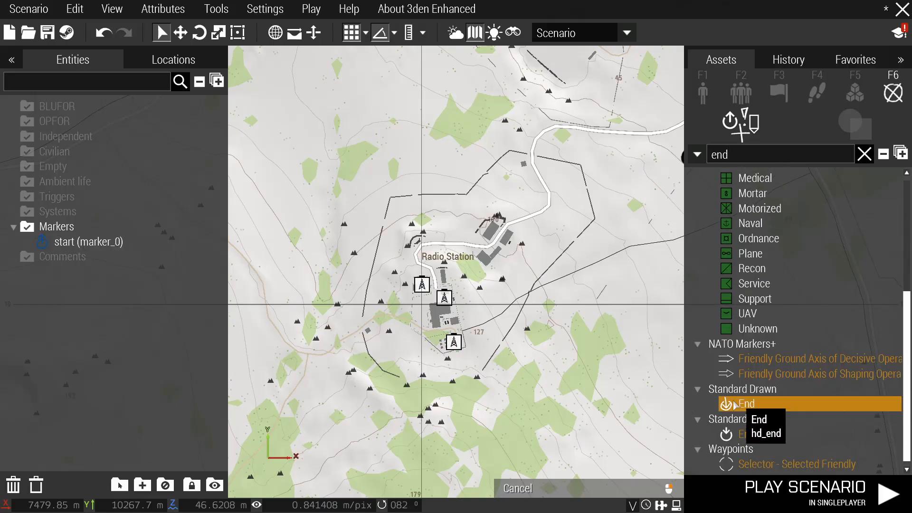
Place the End marker at the Radio Station with OPFOR colour and text 'end'.
double_click(439, 295)
left_click(442, 270)
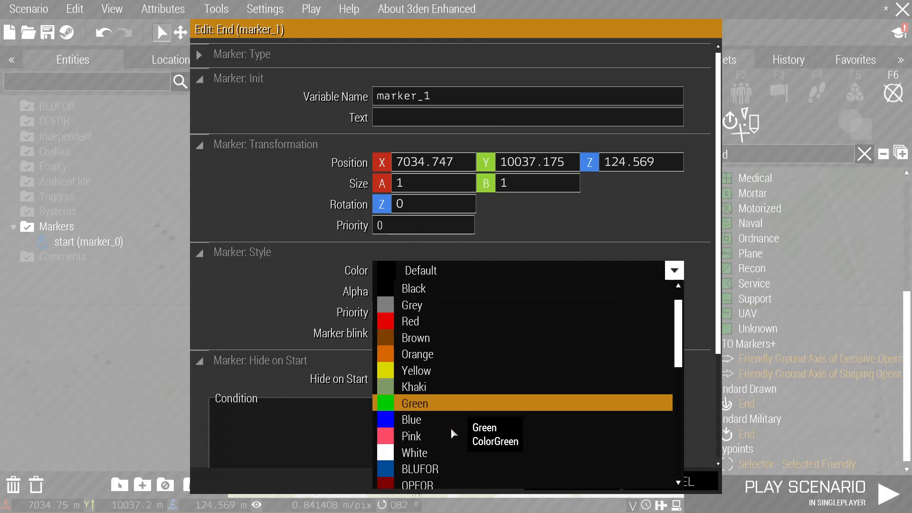
left_click(441, 483)
left_click(451, 118)
type("end")
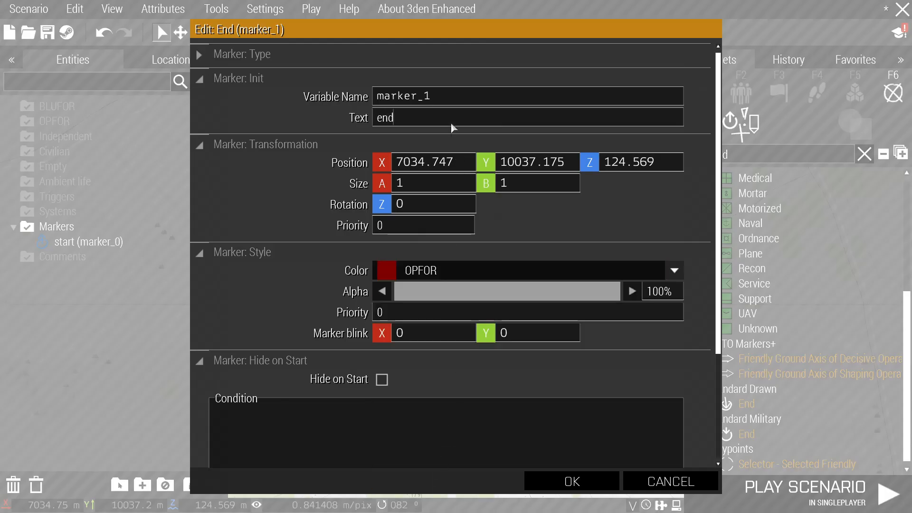
key("Return")
scroll(451, 129, "down", 5)
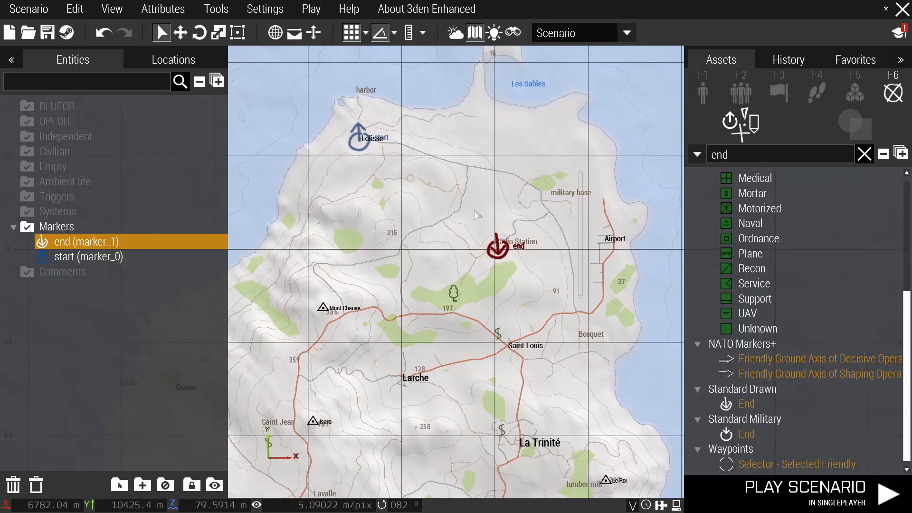
scroll(404, 171, "up", 3)
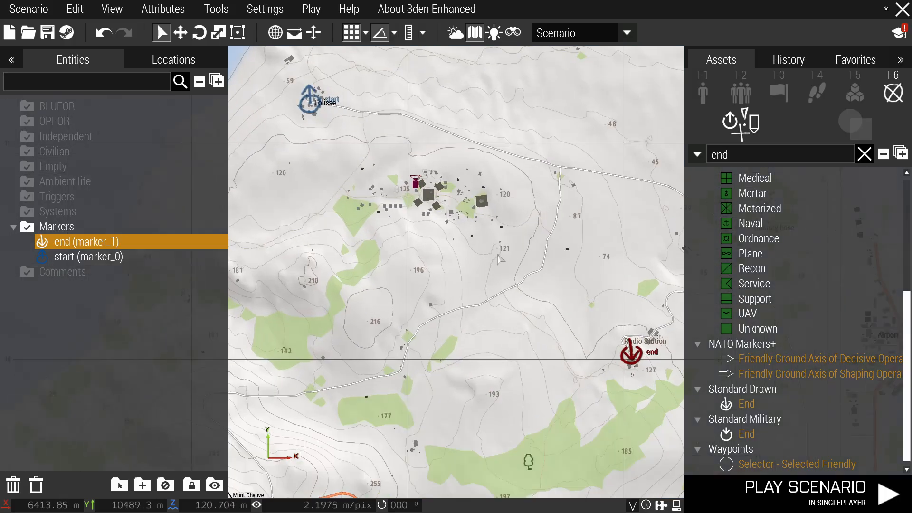
Return to the 3D view and fly the camera toward Lolisse.
key("m")
scroll(490, 245, "down", 4)
mouse_move(490, 245)
right_mouse_down()
mouse_move(391, 208)
mouse_move(649, 208)
right_mouse_up()
mouse_move(444, 223)
right_mouse_down()
mouse_move(535, 223)
mouse_move(438, 247)
mouse_move(434, 267)
right_mouse_up()
key("w")
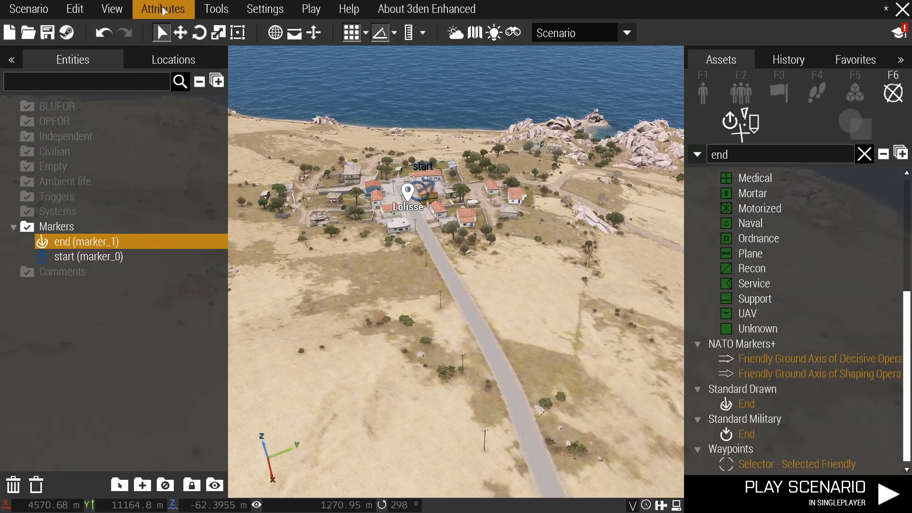
Open the General scenario attributes and expand the Overview (Locked) and Loading Screen sections.
left_click(163, 10)
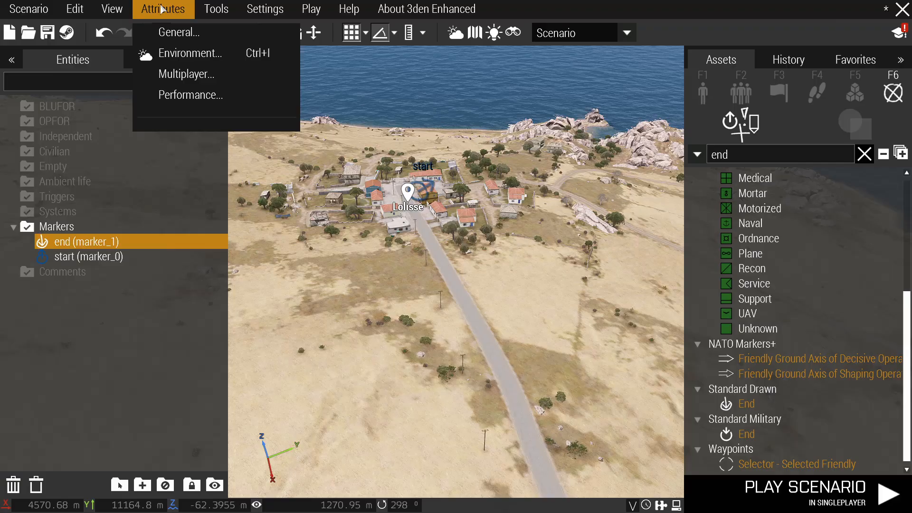
left_click(187, 35)
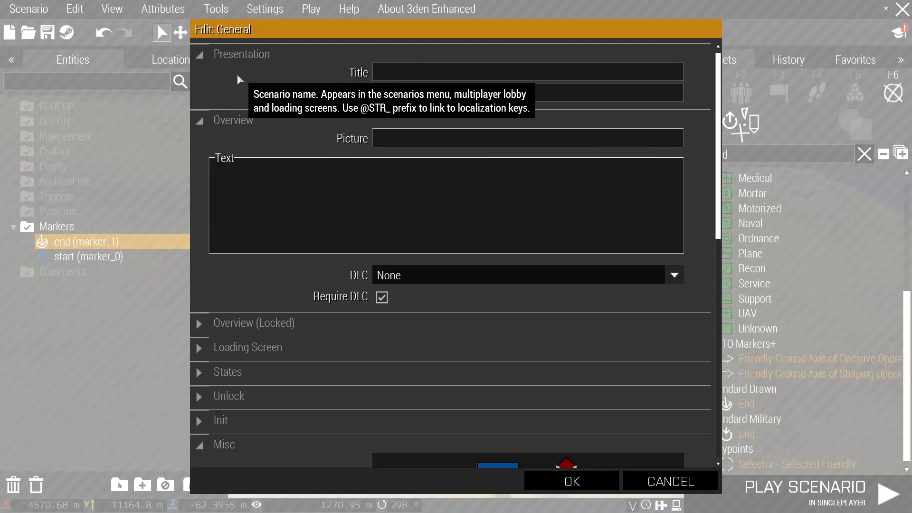
scroll(315, 187, "down", 1)
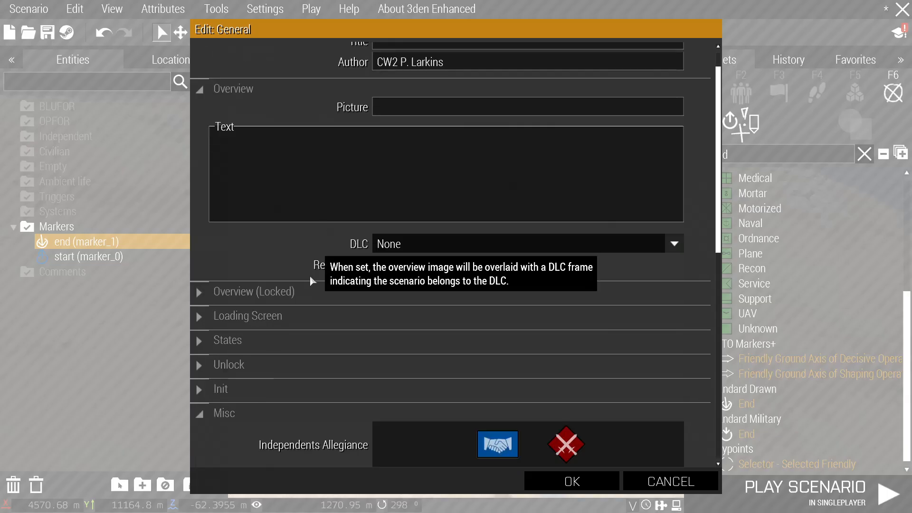
left_click(309, 295)
scroll(300, 314, "down", 3)
left_click(293, 358)
scroll(299, 318, "down", 3)
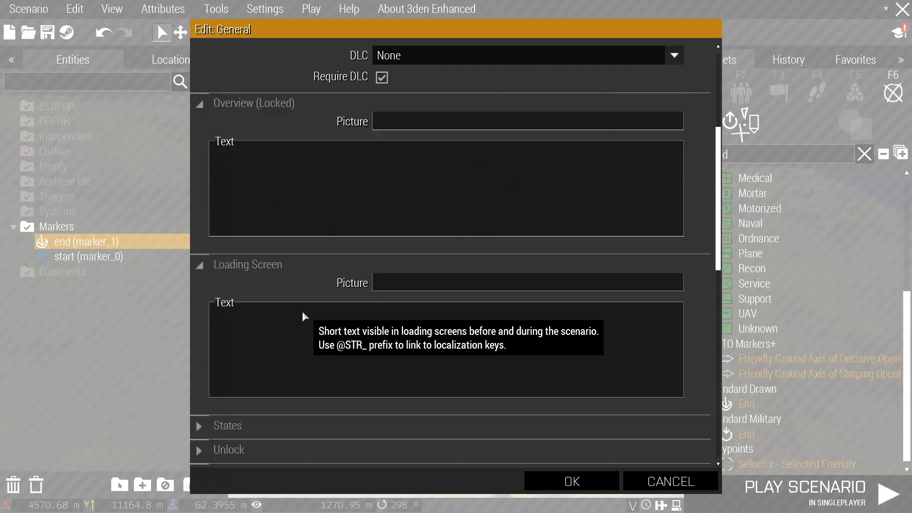
scroll(280, 276, "up", 7)
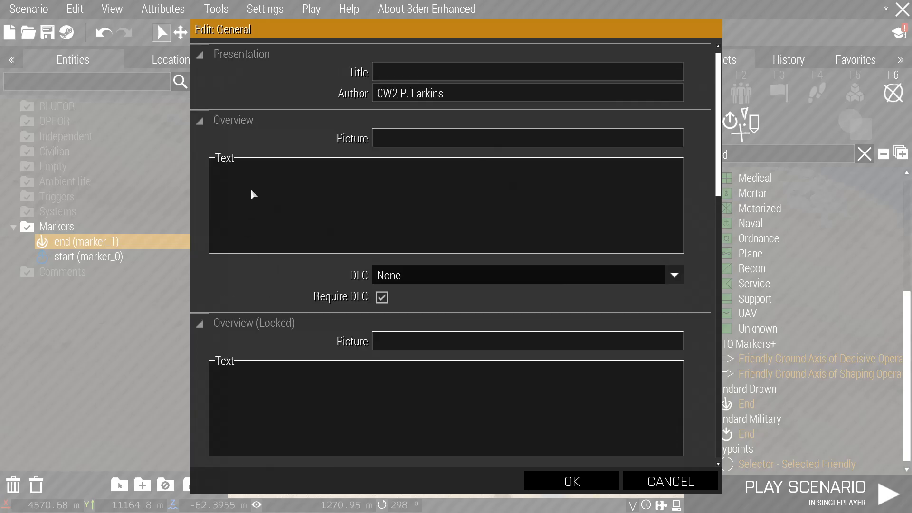
Enter 'briefing here' as Overview text and paste it into the locked overview and loading screen.
left_click(258, 189)
type("briefing here")
key("ctrl+a")
key("ctrl+c")
scroll(298, 335, "down", 3)
left_click(297, 340)
key("ctrl+v")
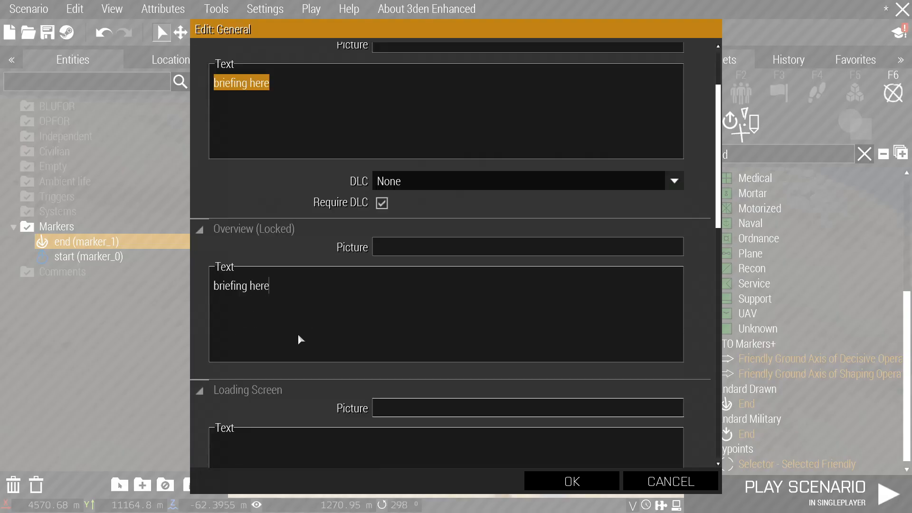
left_click(297, 332)
key("ctrl+v")
scroll(344, 244, "up", 5)
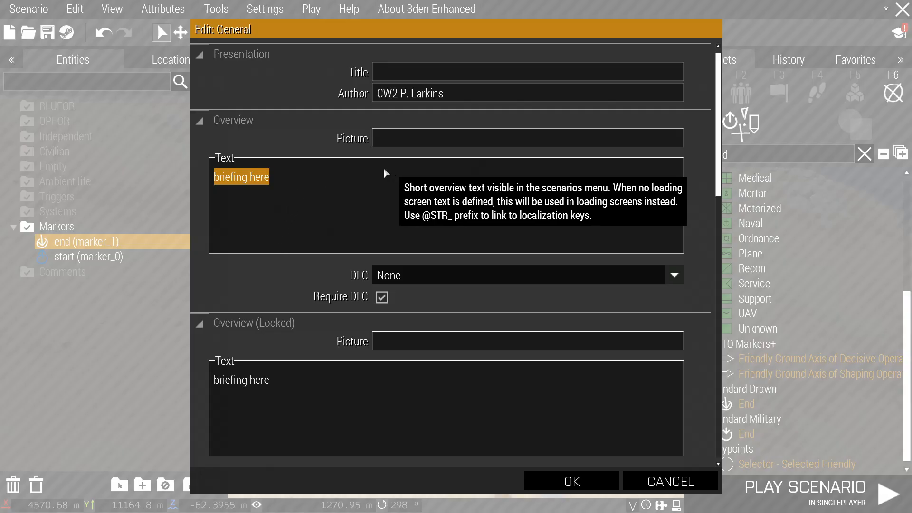
Clear the 'picture.jpg' file name from the Overview picture field.
left_click(298, 174)
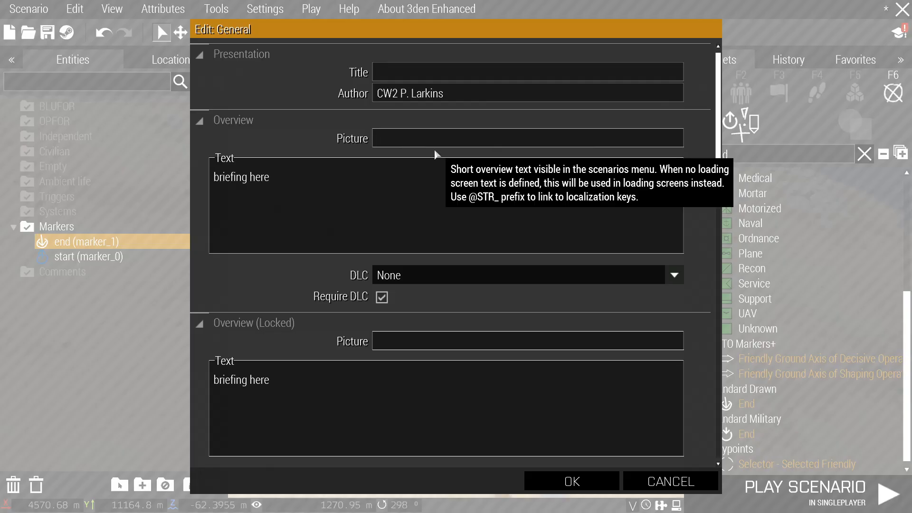
type("picture.jpg")
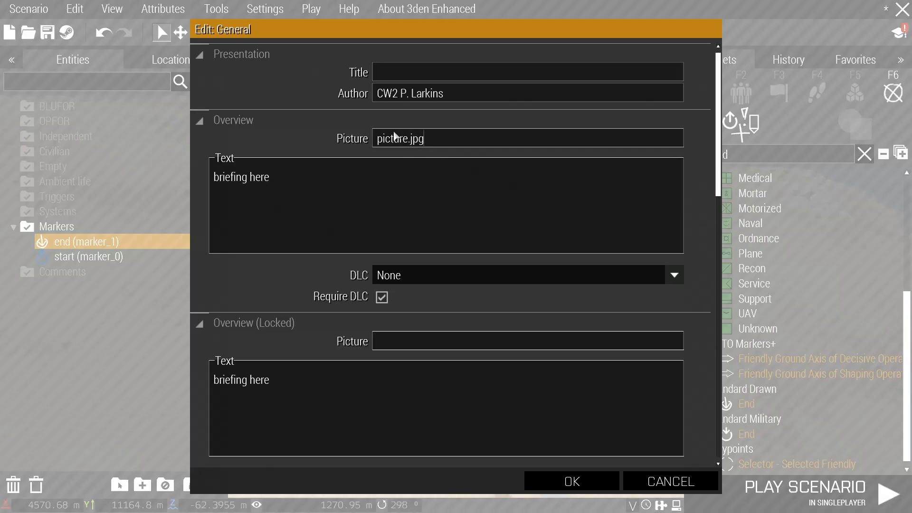
scroll(432, 162, "down", 1)
scroll(351, 314, "down", 3)
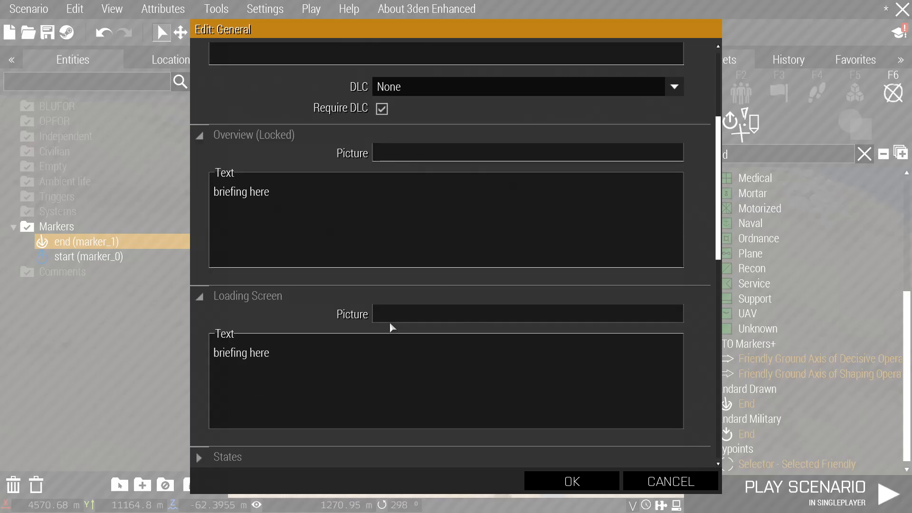
scroll(354, 315, "up", 4)
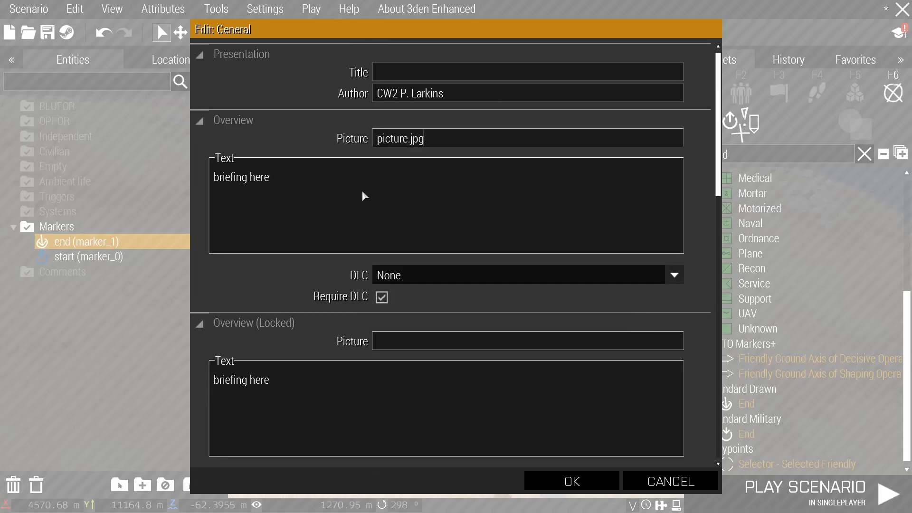
left_click_drag(453, 138, 331, 138)
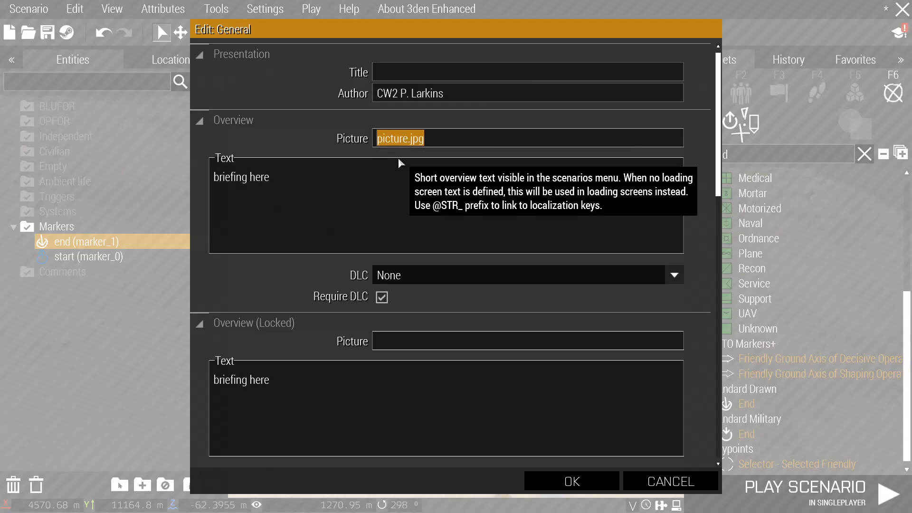
key("BackSpace")
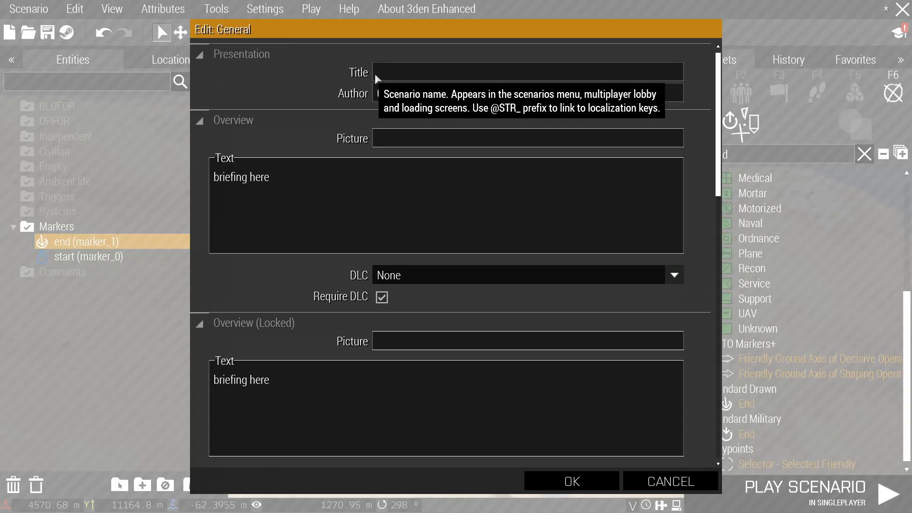
Scroll through the General attributes, briefly expanding the Init, Unlock and States sections.
left_click(417, 78)
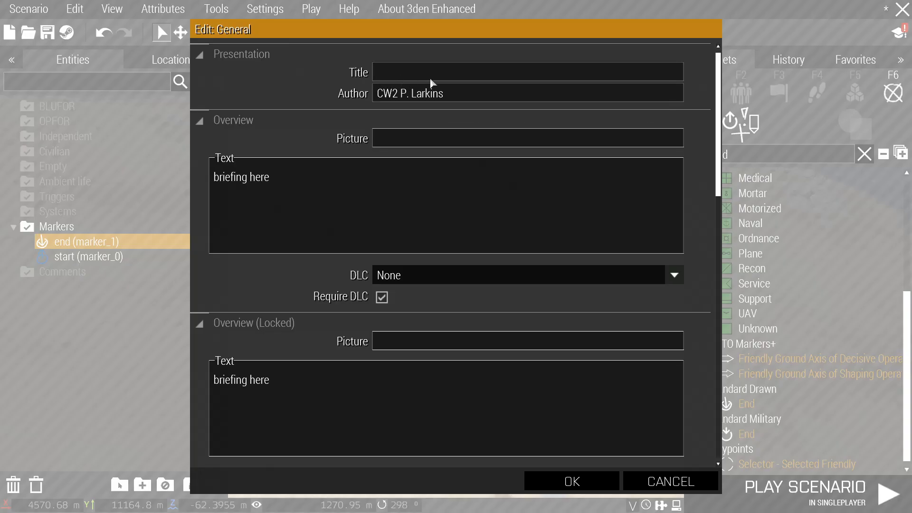
scroll(391, 96, "down", 4)
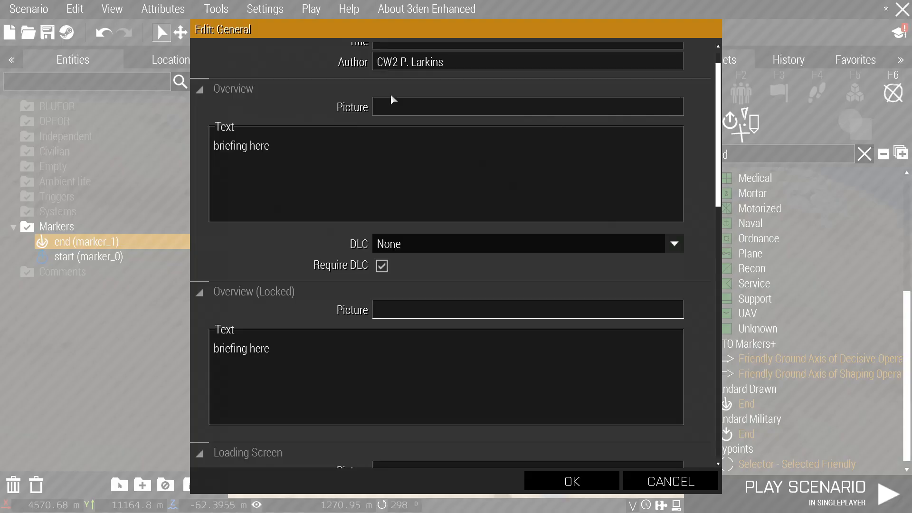
scroll(471, 197, "down", 10)
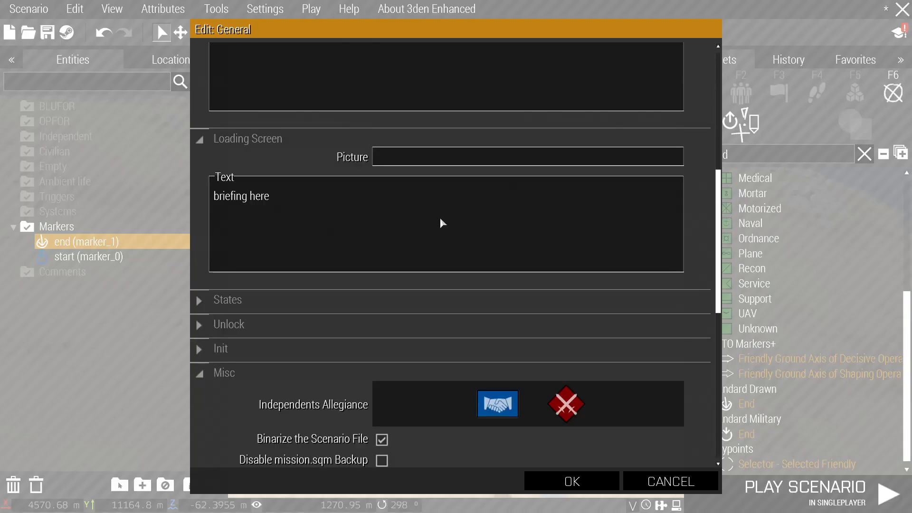
scroll(442, 223, "down", 4)
left_click(346, 253)
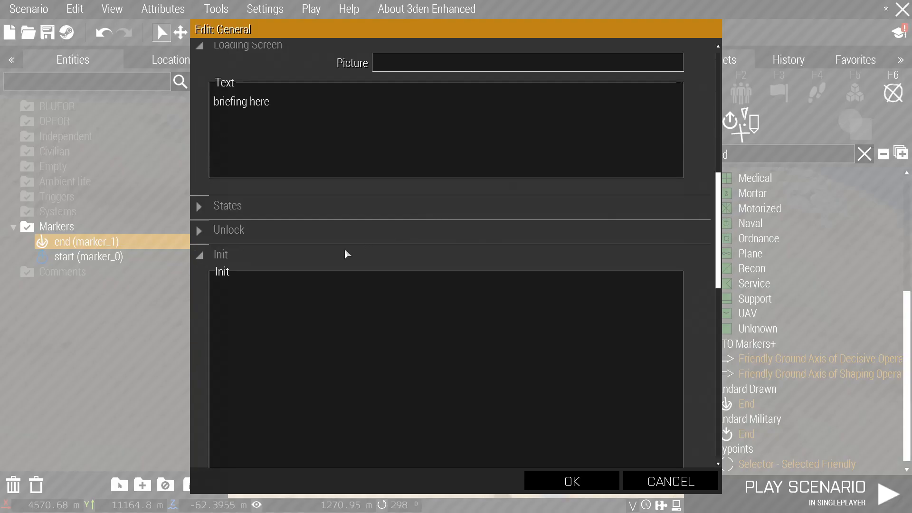
left_click(345, 253)
left_click(334, 233)
left_click(323, 209)
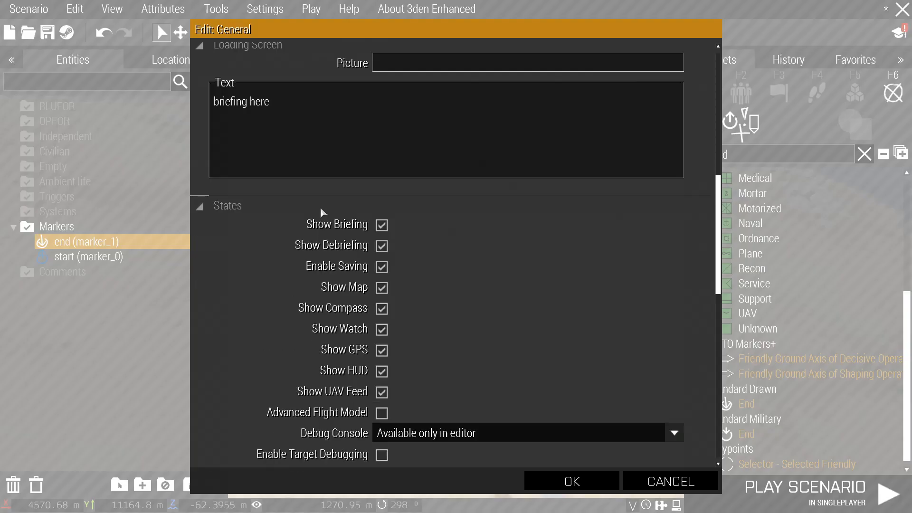
left_click(323, 209)
scroll(364, 204, "down", 1)
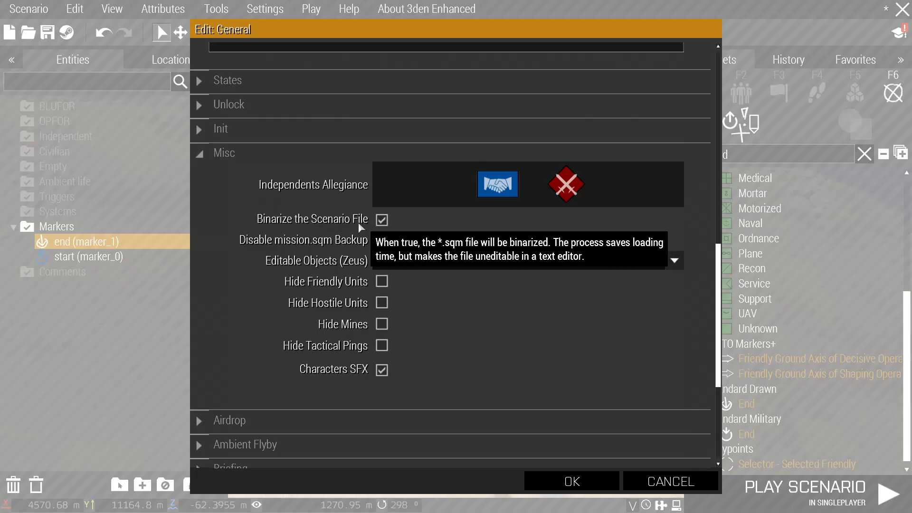
scroll(429, 209, "down", 3)
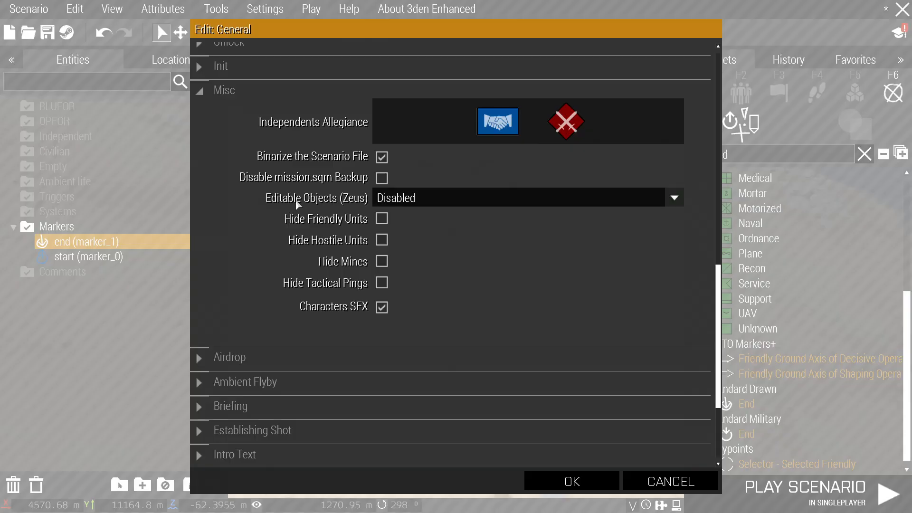
Keep Editable Objects (Zeus) set to Disabled.
left_click(413, 199)
left_click(395, 201)
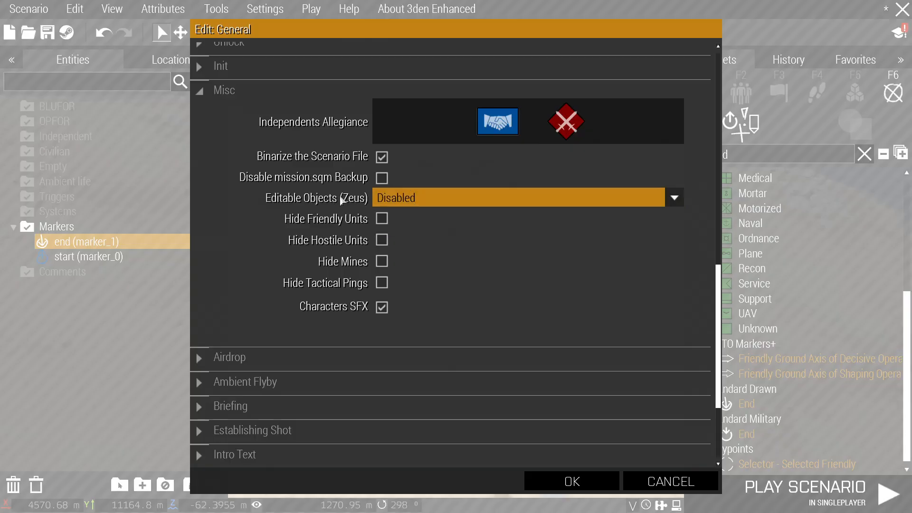
left_click(422, 197)
left_click(408, 199)
left_click(404, 199)
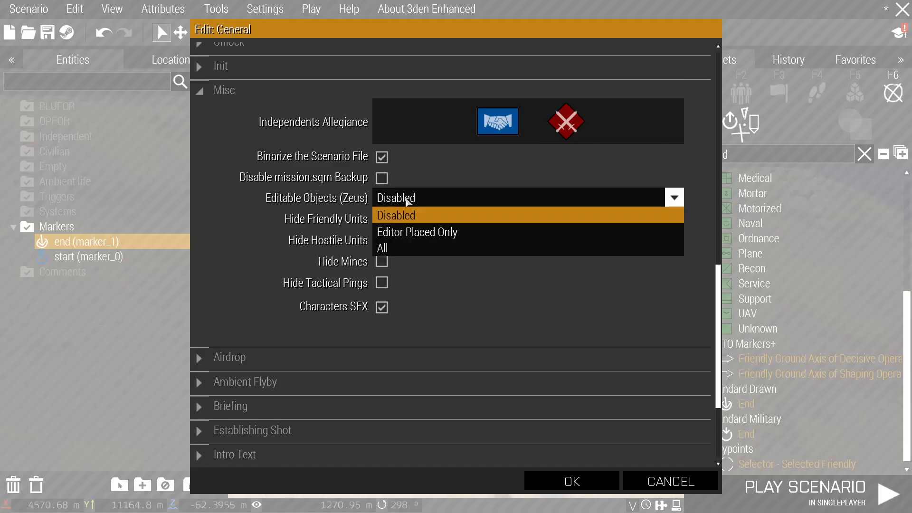
left_click(409, 201)
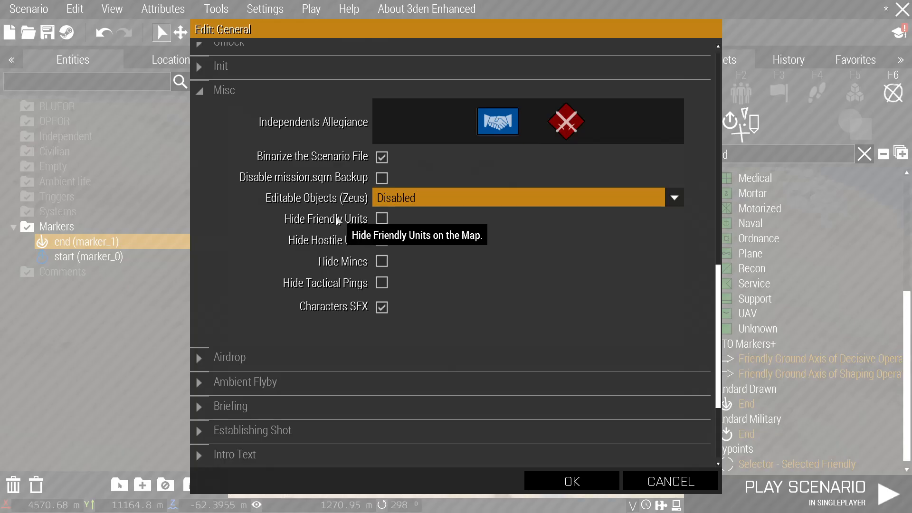
Enable Hide Hostile Units and Hide Tactical Pings in the Misc settings.
left_click(380, 220)
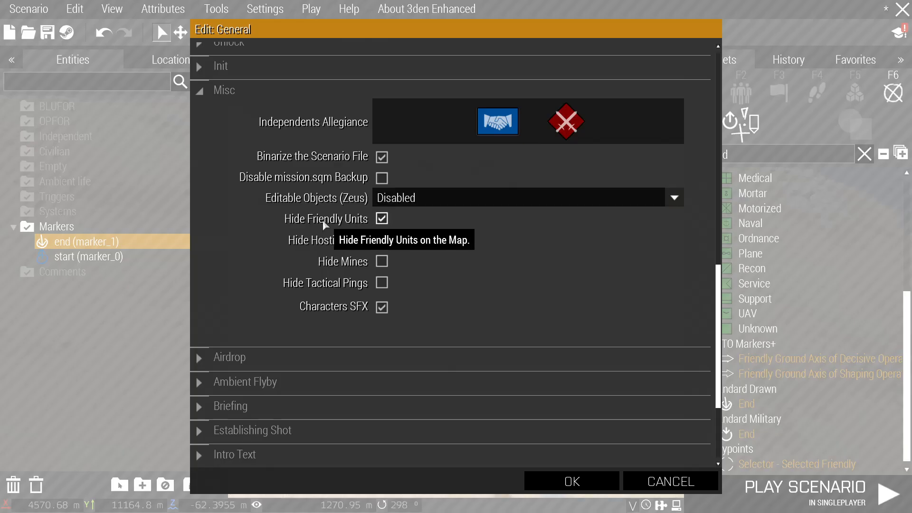
left_click(381, 240)
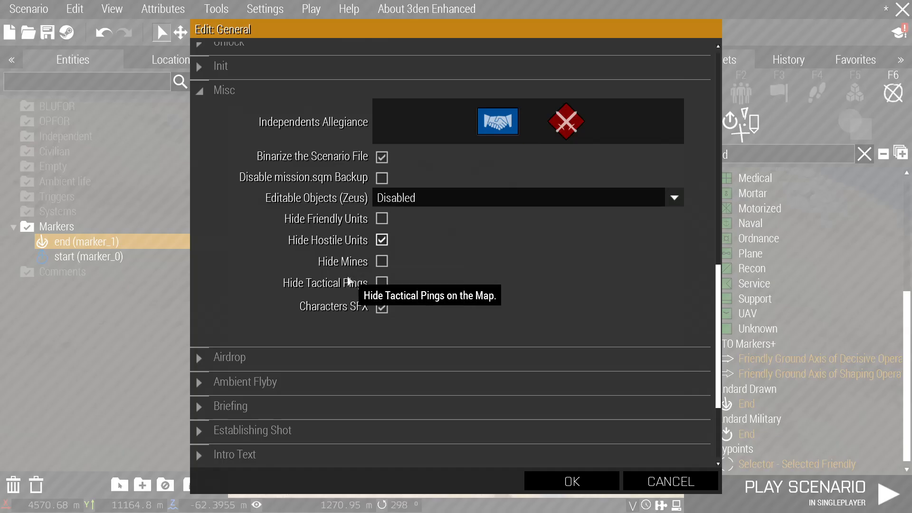
left_click(382, 282)
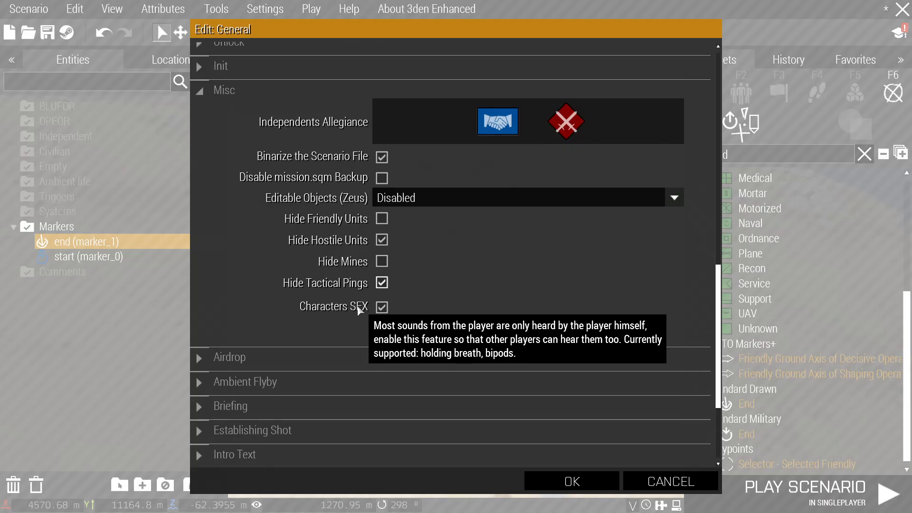
scroll(402, 349, "down", 3)
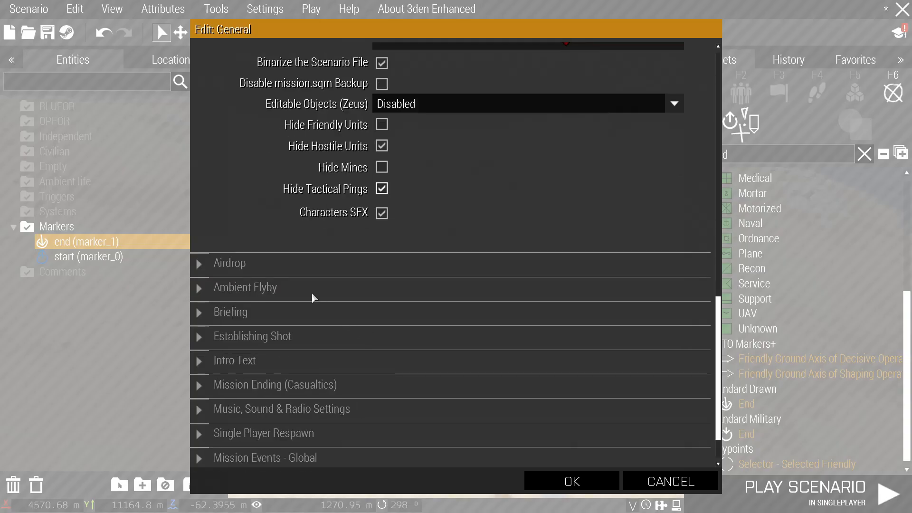
Expand the Intro Text section of the General attributes.
scroll(316, 295, "down", 1)
left_click(315, 314)
scroll(315, 311, "down", 2)
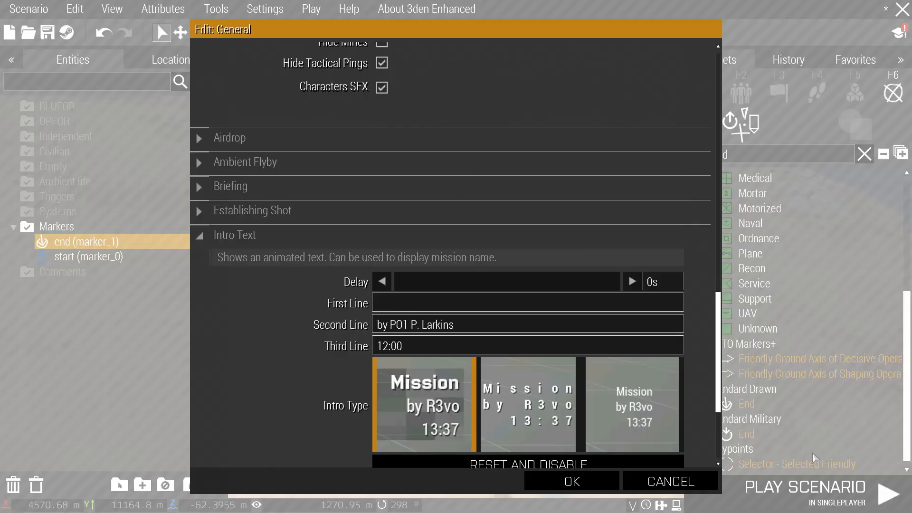
left_click(634, 412)
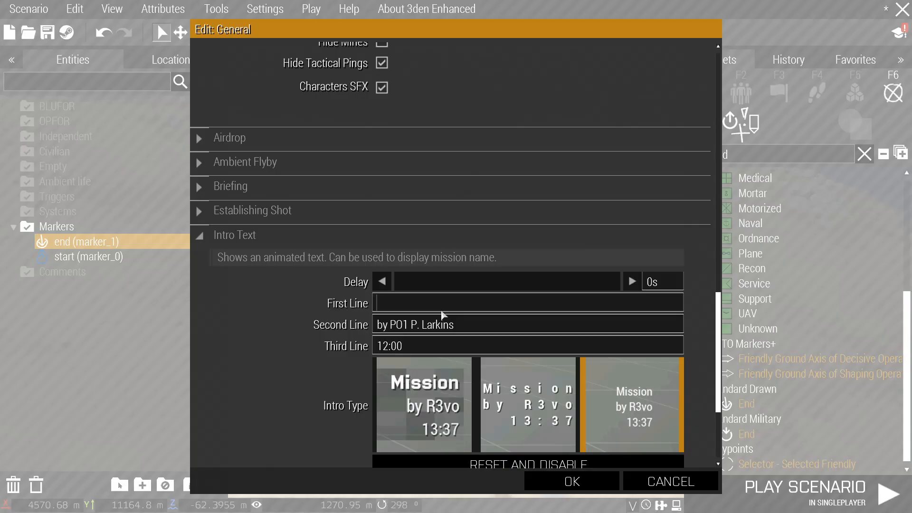
Fill the intro lines with 'Operation Golden Tiger Part 1', an author credit and 'Early Morning'.
type("Operation Golden Tiig")
key("BackSpace")
key("BackSpace")
key("BackSpace")
type("iger")
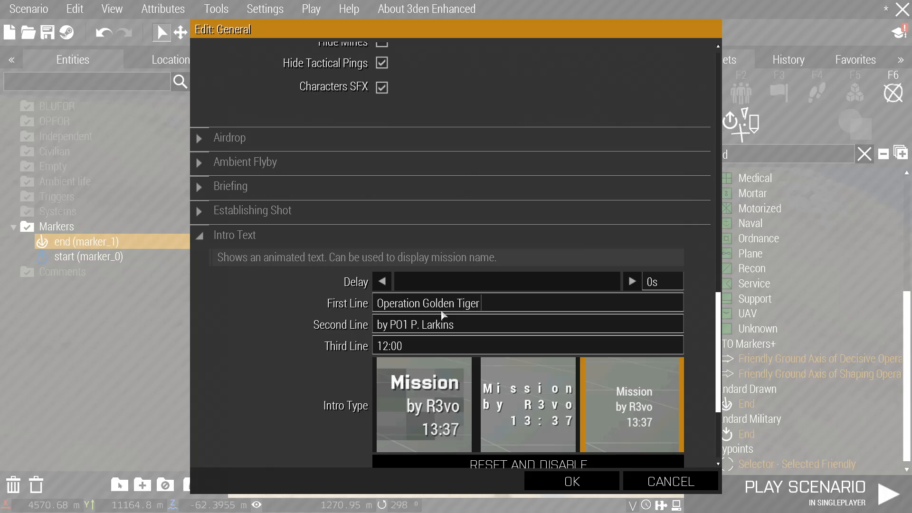
type(" Part 1")
left_click_drag(462, 323, 316, 323)
left_click(417, 348)
key("BackSpace")
key("BackSpace")
key("BackSpace")
key("BackSpace")
key("BackSpace")
type("Early Mo")
key("BackSpace")
key("BackSpace")
key("BackSpace")
key("BackSpace")
key("BackSpace")
key("BackSpace")
key("BackSpace")
key("BackSpace")
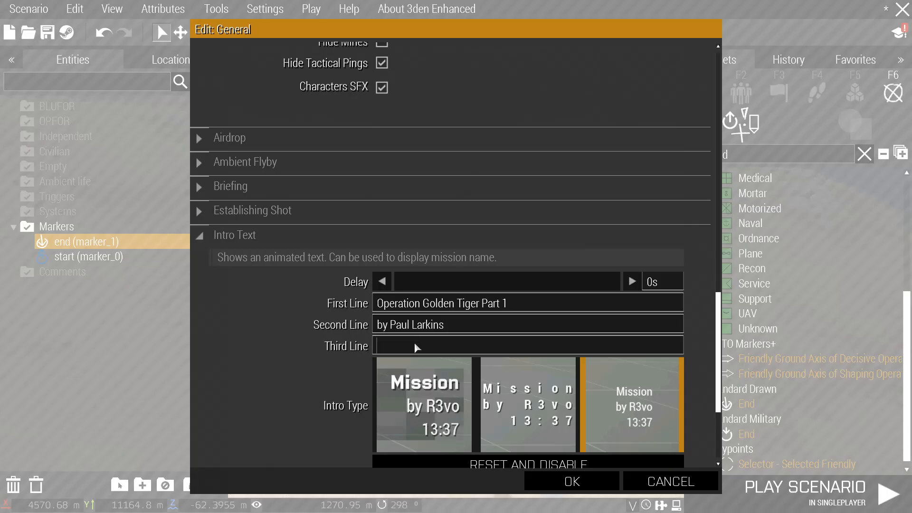
type("Early Morning")
Choose the first Intro Type style and set the intro delay to 30s.
scroll(499, 390, "up", 2)
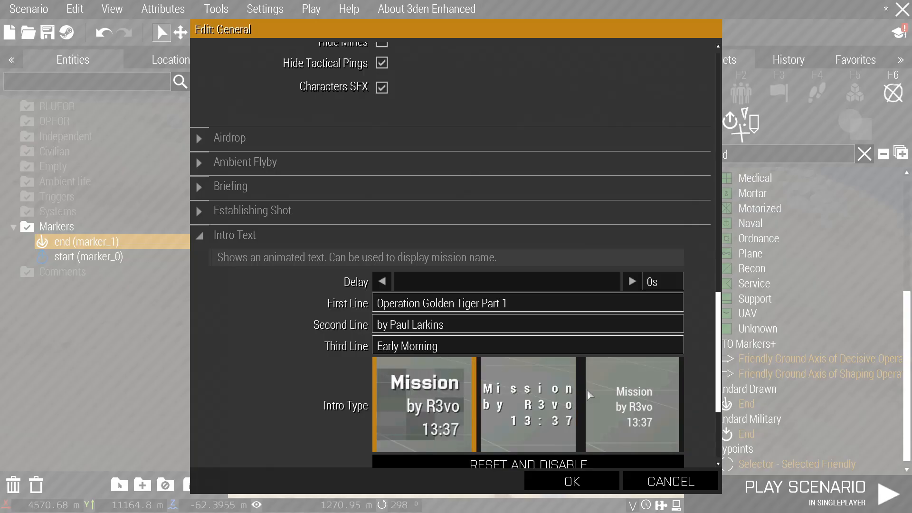
left_click(625, 401)
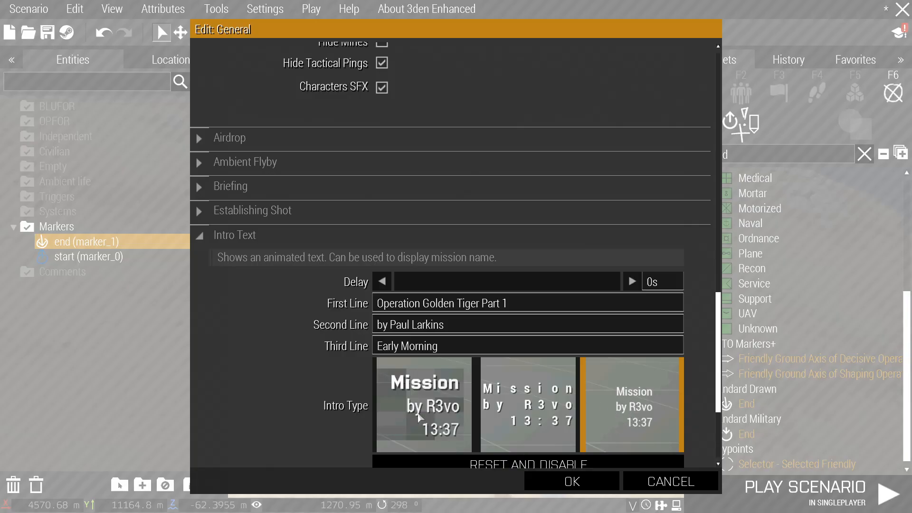
left_click(421, 419)
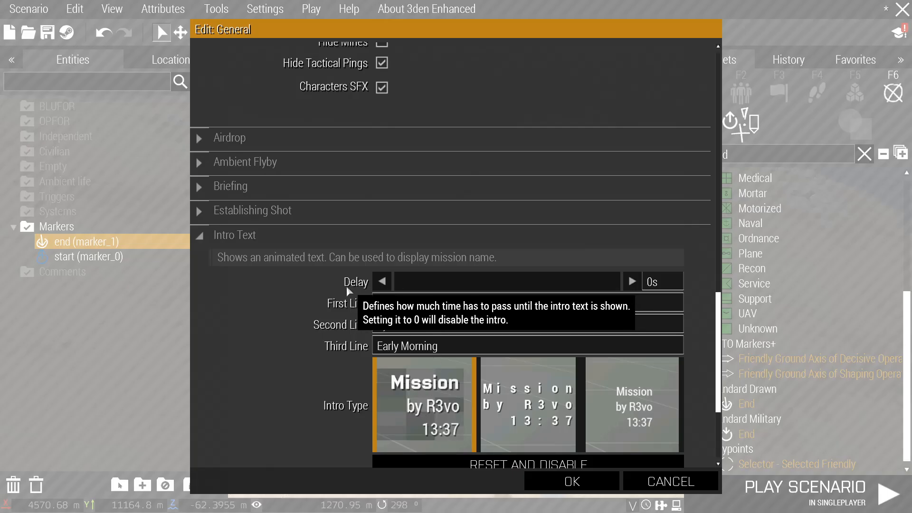
left_click_drag(398, 281, 413, 289)
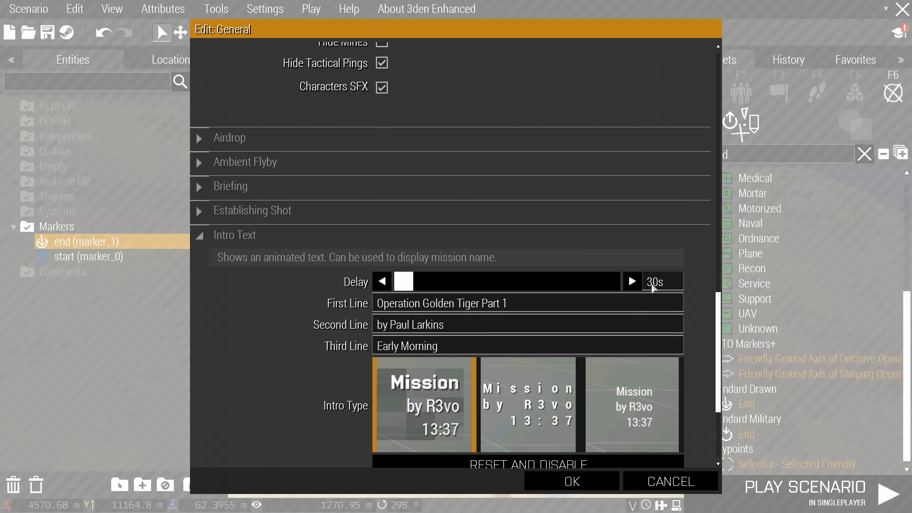
scroll(459, 275, "down", 3)
scroll(361, 276, "down", 2)
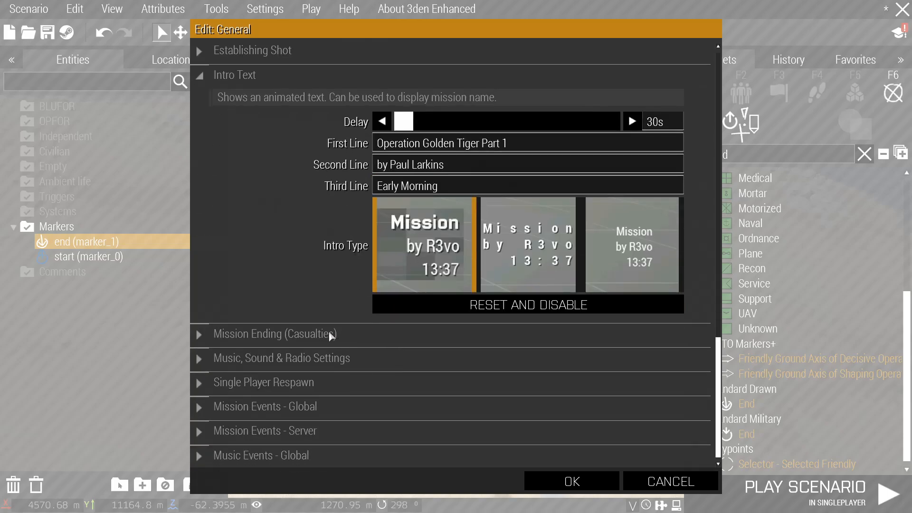
Check the Mission Ending (Casualties) section, then confirm the General attributes with OK.
left_click(329, 336)
scroll(328, 331, "down", 4)
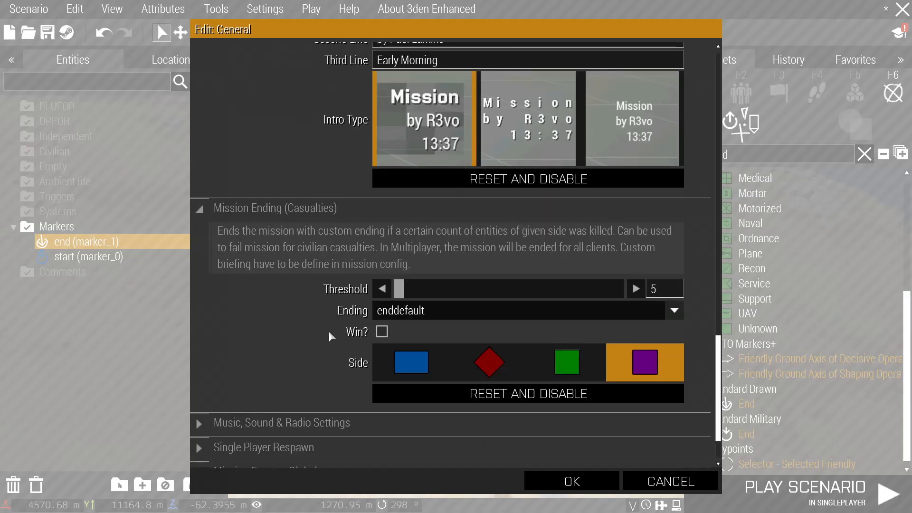
left_click(360, 207)
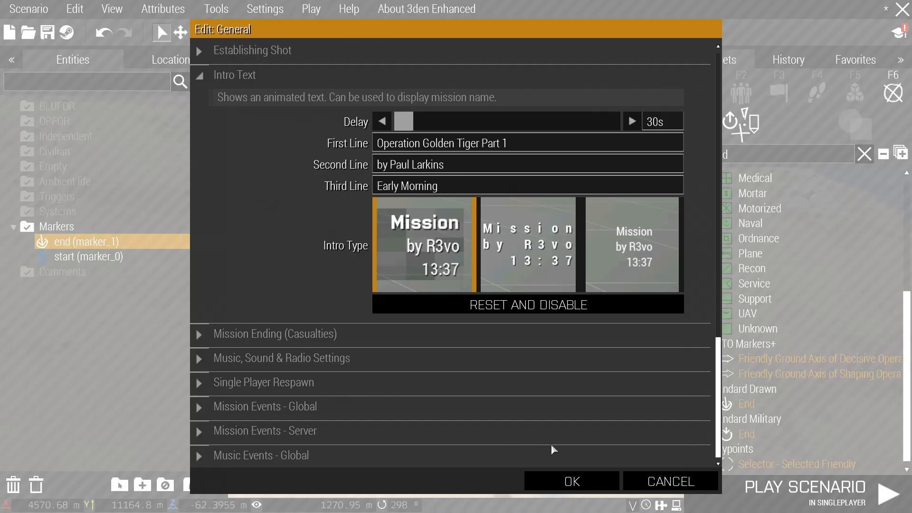
left_click(572, 483)
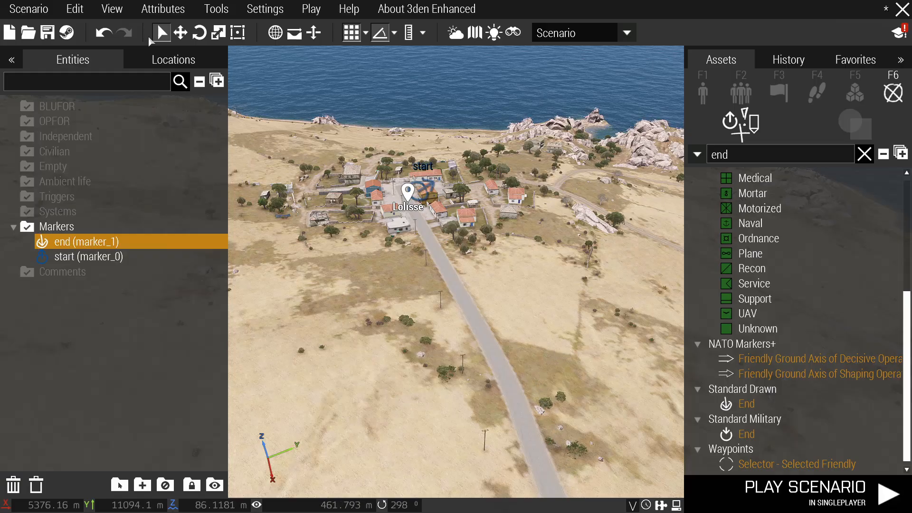
In Multiplayer attributes, set Respawn on Custom Position and enable respawn position selection.
left_click(172, 15)
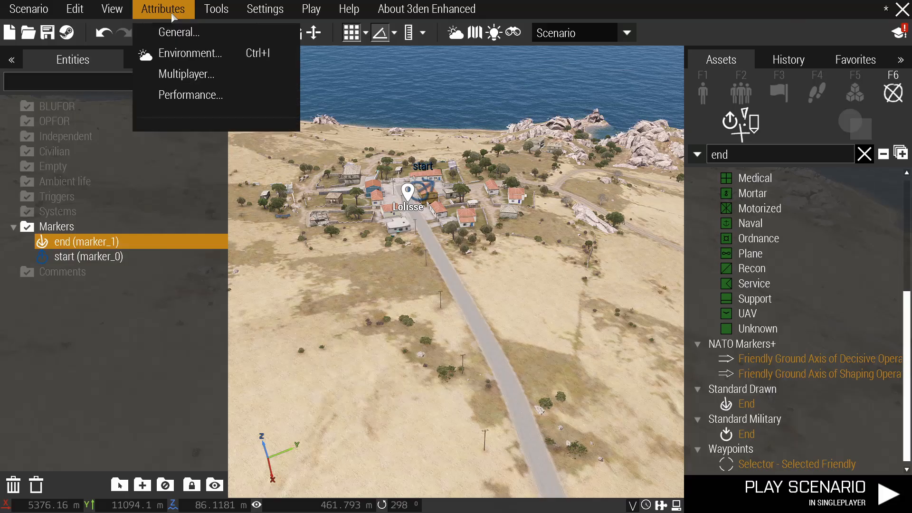
left_click(187, 74)
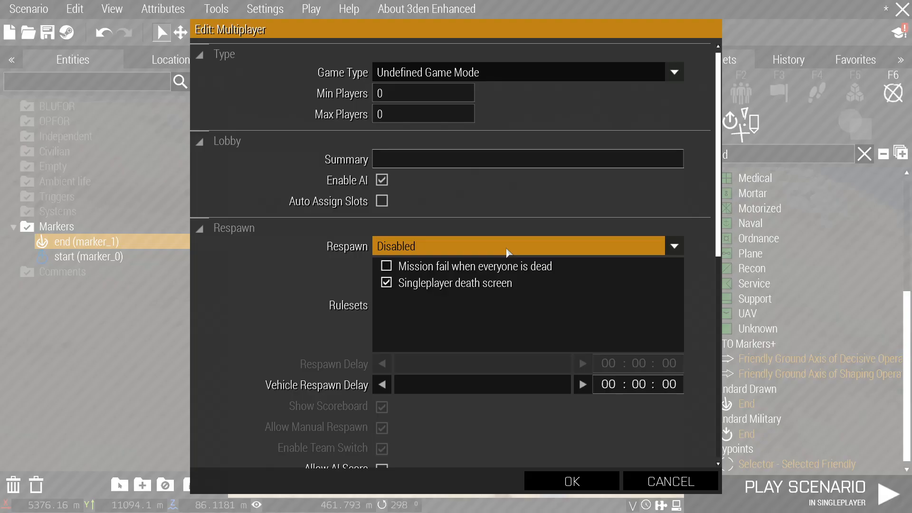
left_click(395, 248)
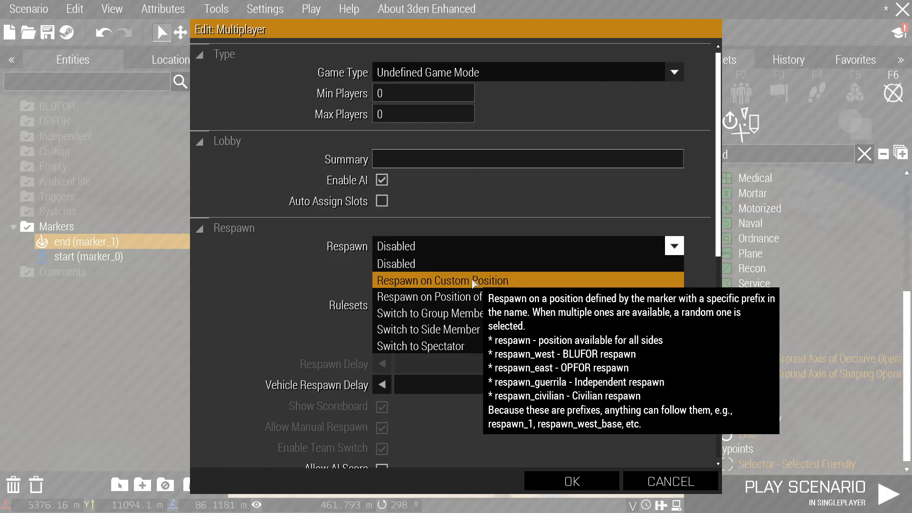
left_click(473, 282)
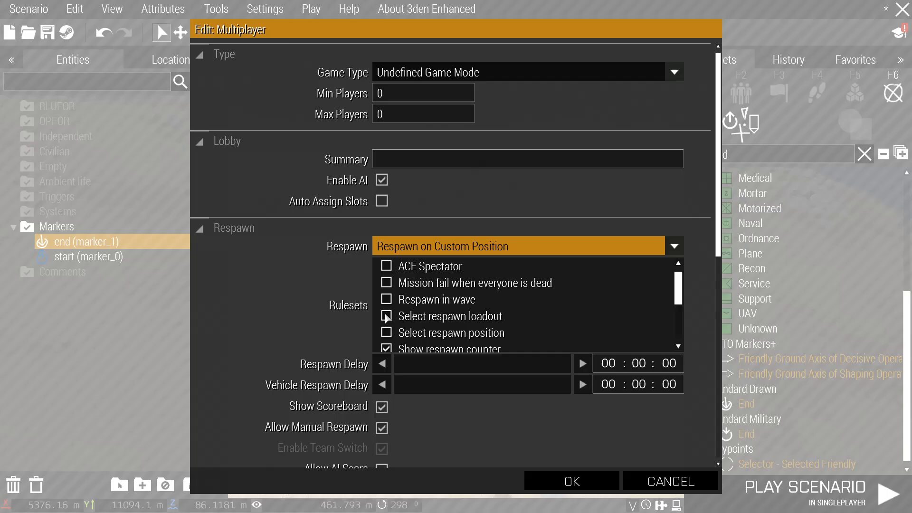
left_click(387, 333)
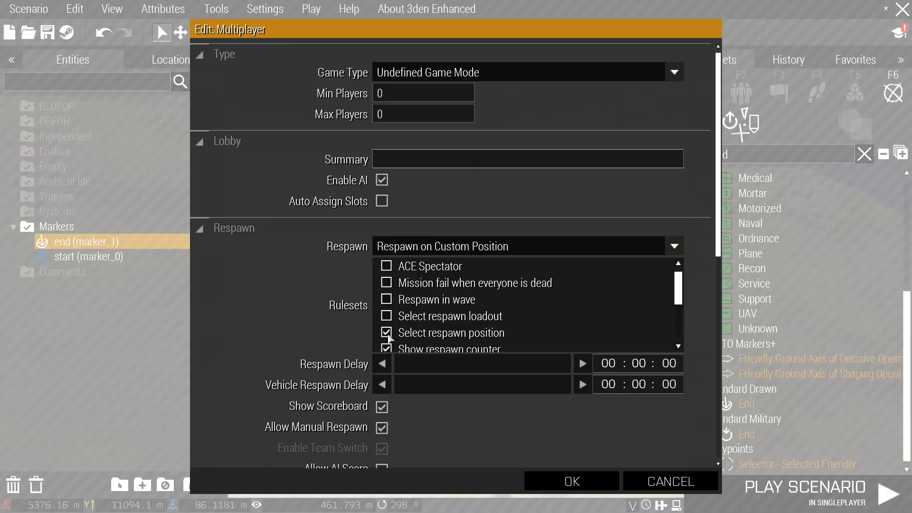
Set the Respawn Delay to 00:00:05.
scroll(388, 338, "down", 1)
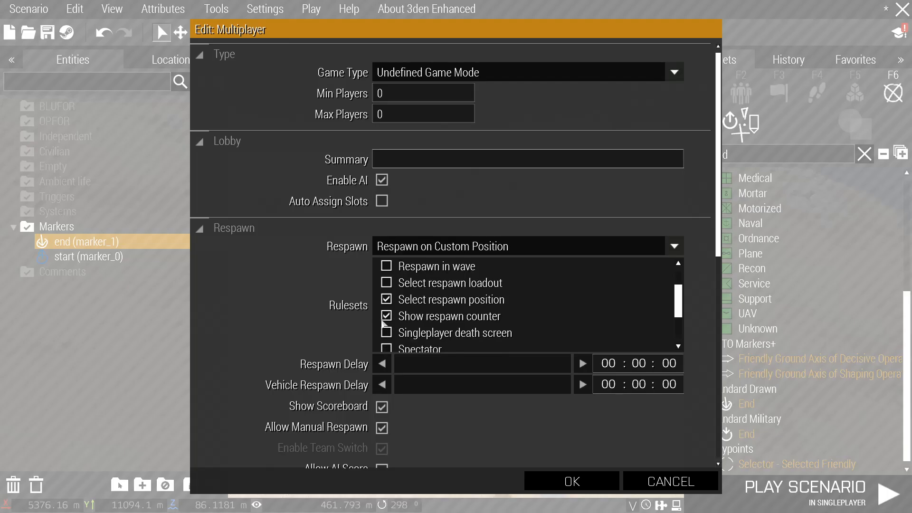
scroll(418, 323, "down", 1)
scroll(409, 319, "up", 1)
left_click_drag(394, 363, 398, 368)
scroll(421, 372, "down", 2)
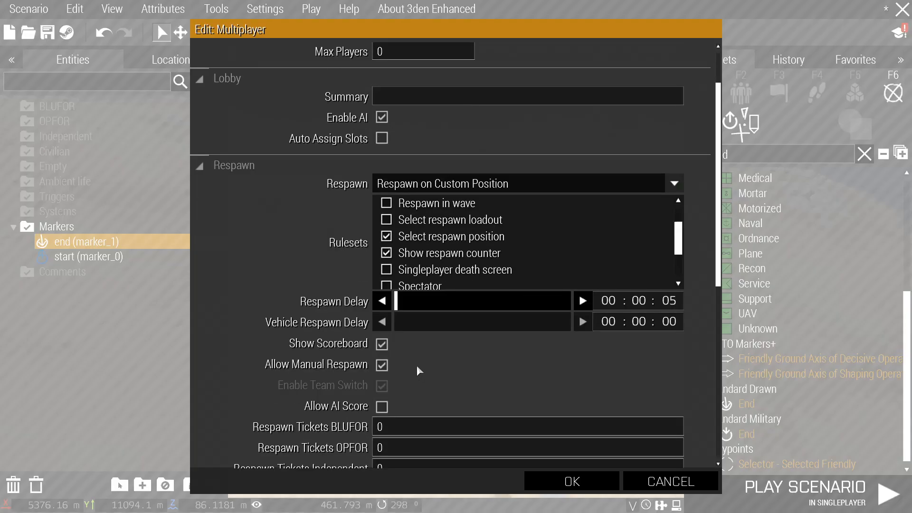
Tick Allow AI Score, review the Revive options, and confirm the multiplayer settings.
scroll(368, 373, "down", 2)
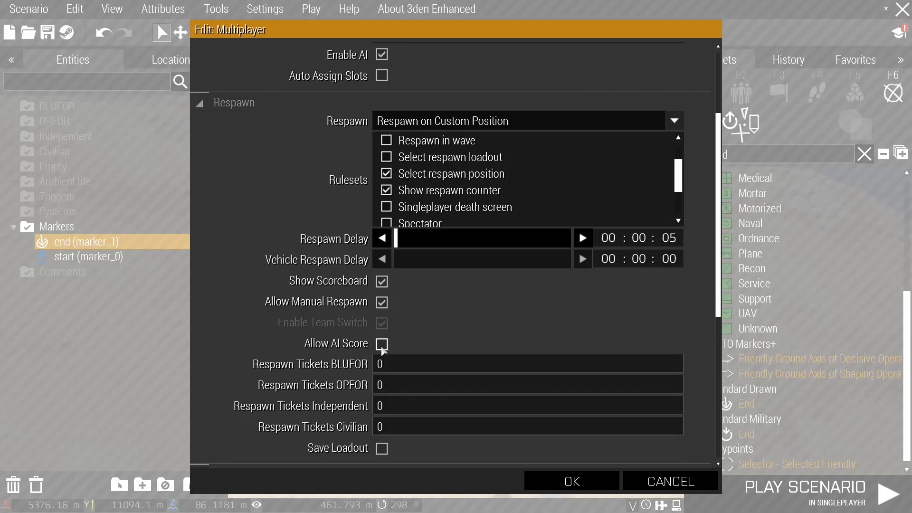
left_click(382, 344)
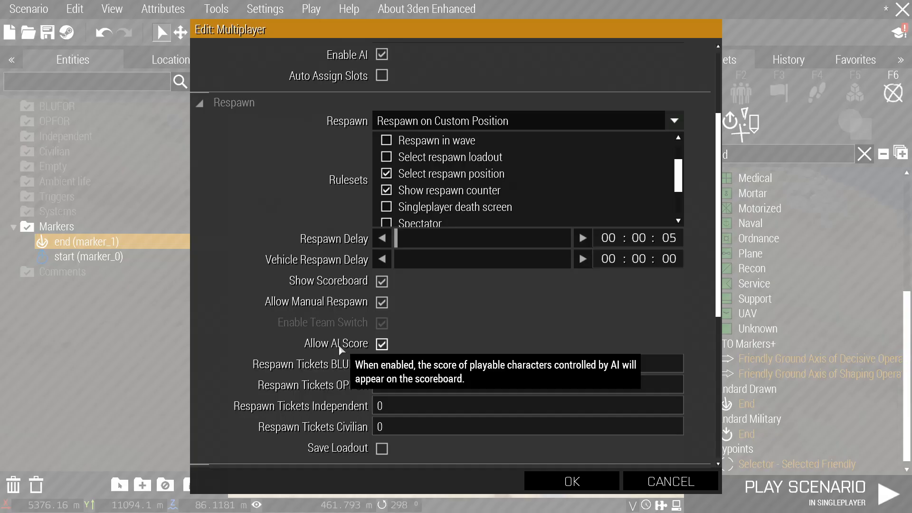
scroll(340, 350, "up", 3)
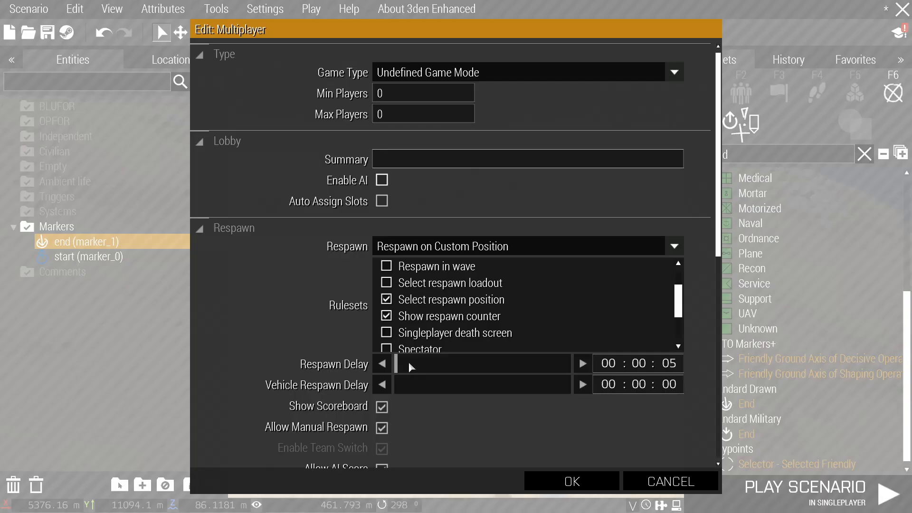
scroll(409, 361, "down", 3)
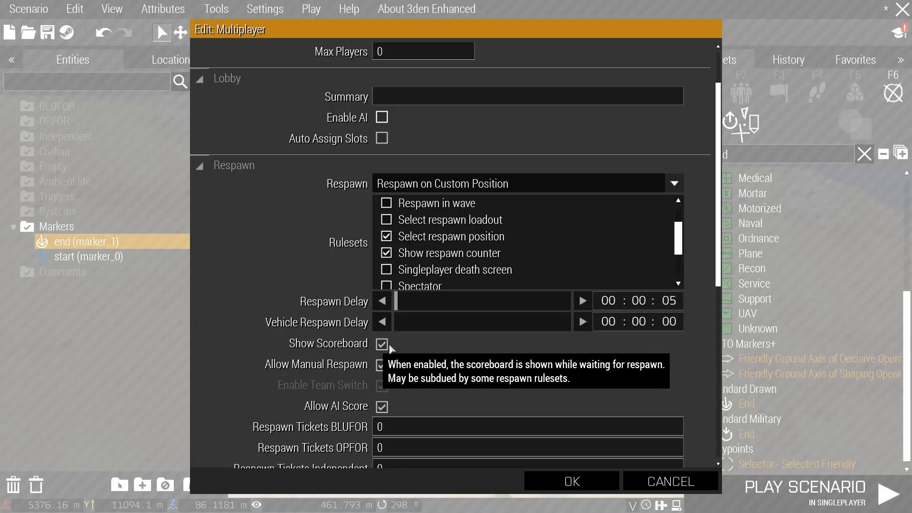
scroll(350, 321, "down", 1)
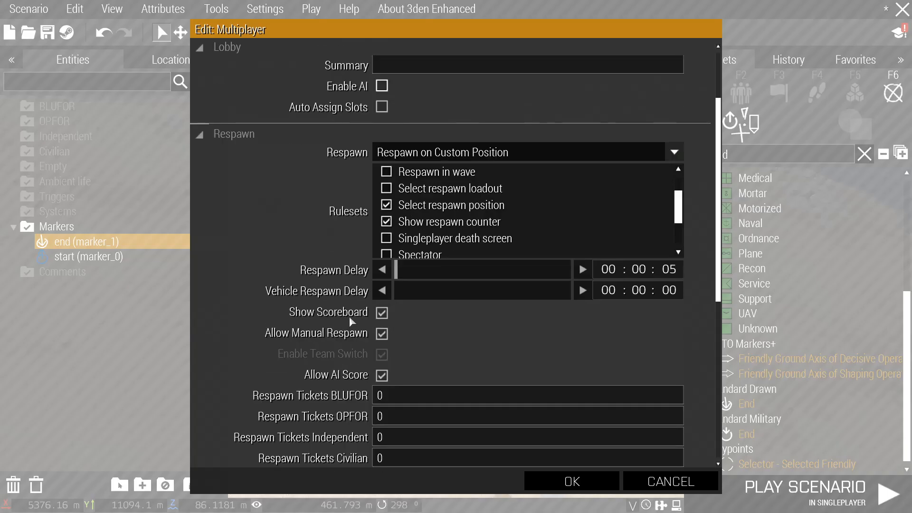
scroll(512, 331, "down", 6)
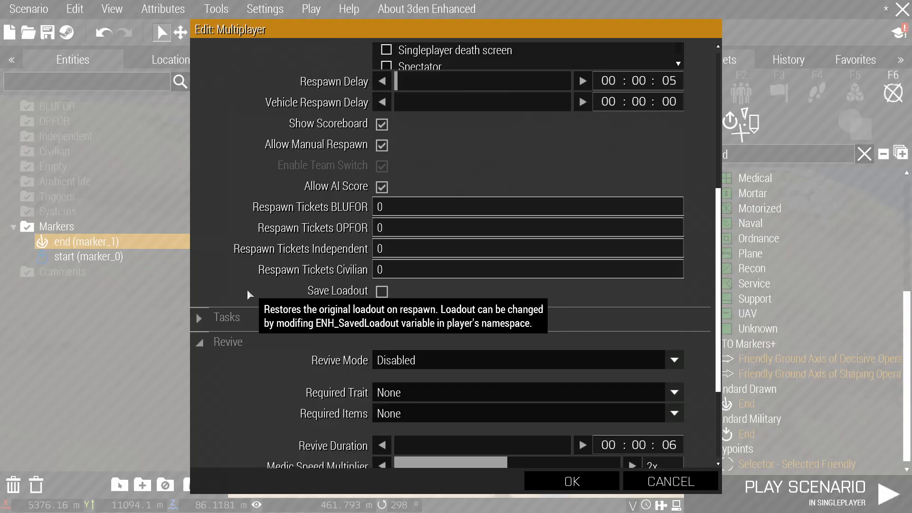
scroll(430, 313, "down", 4)
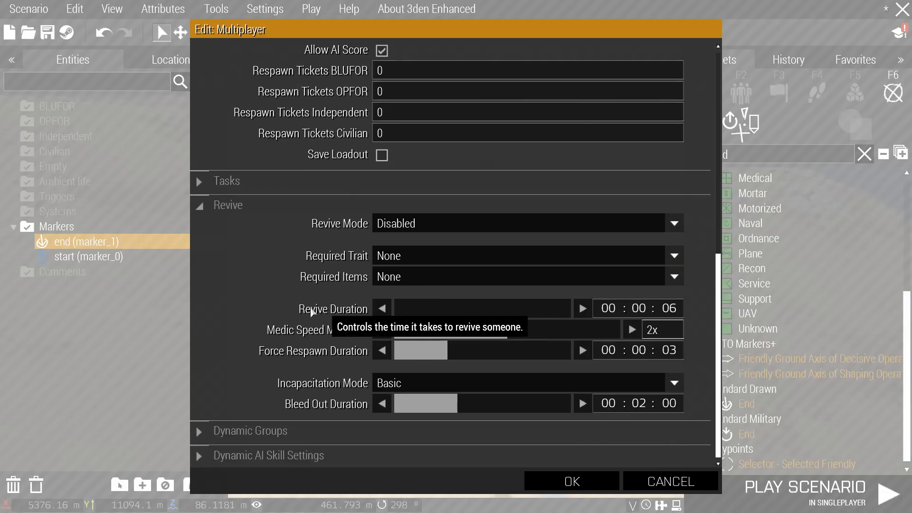
scroll(324, 389, "up", 13)
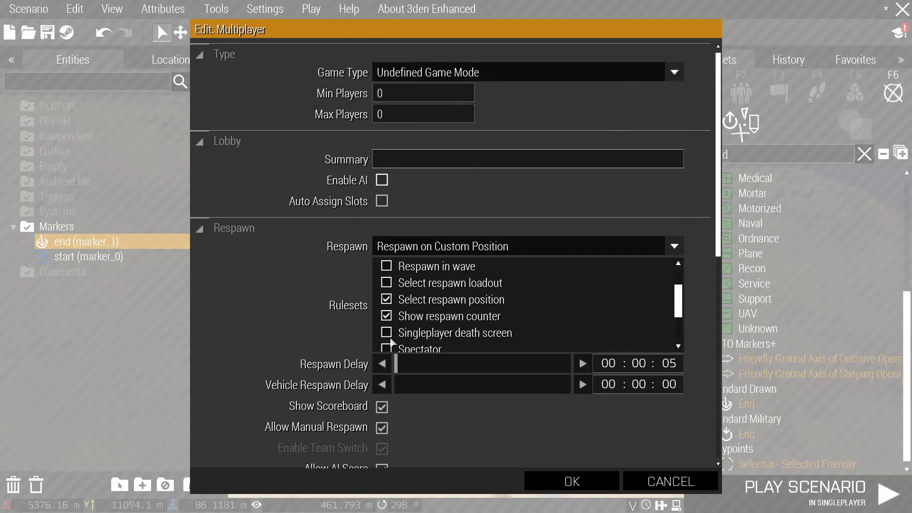
left_click(572, 481)
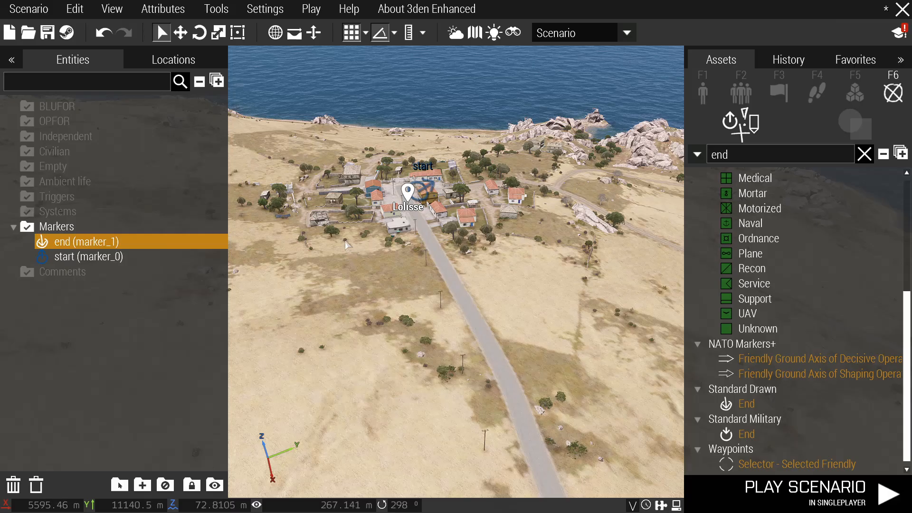
Aim the view at open sand and show BLUFOR NATO Men in the character browser with the search cleared.
scroll(435, 274, "up", 6)
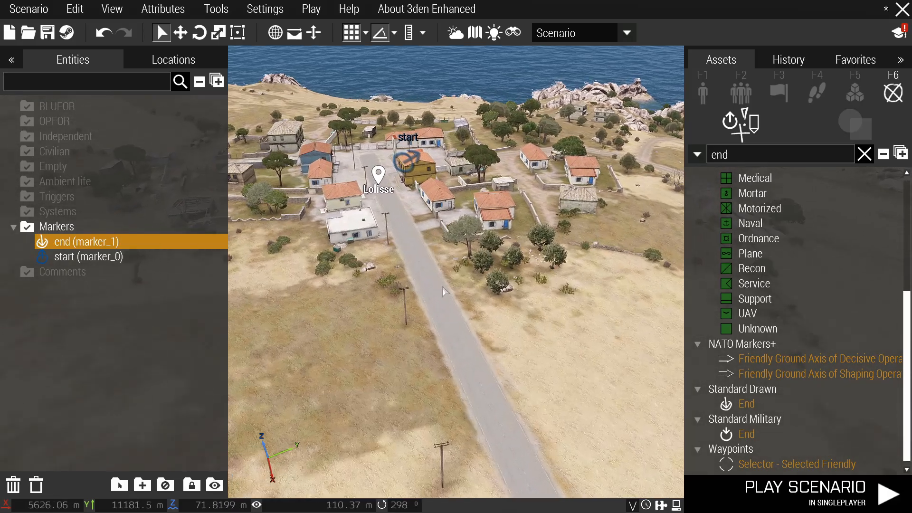
scroll(423, 262, "up", 1)
right_click_drag(422, 259, 379, 268)
scroll(378, 268, "up", 4)
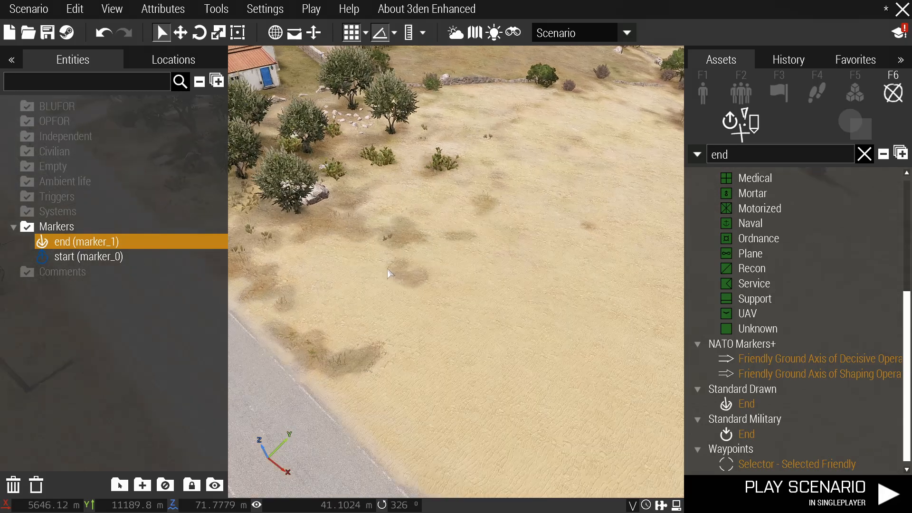
scroll(666, 112, "down", 5)
key("F1")
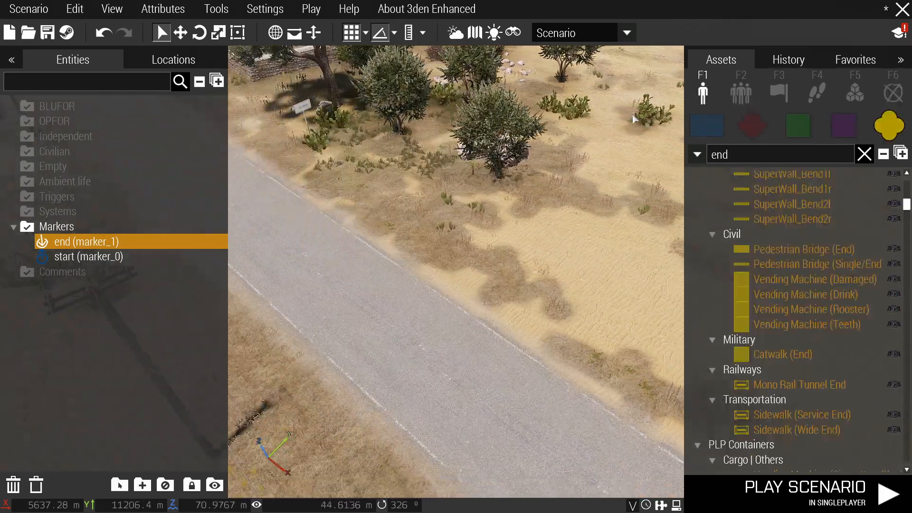
right_click_drag(665, 114, 685, 129)
double_click(754, 153)
key("BackSpace")
left_click(793, 127)
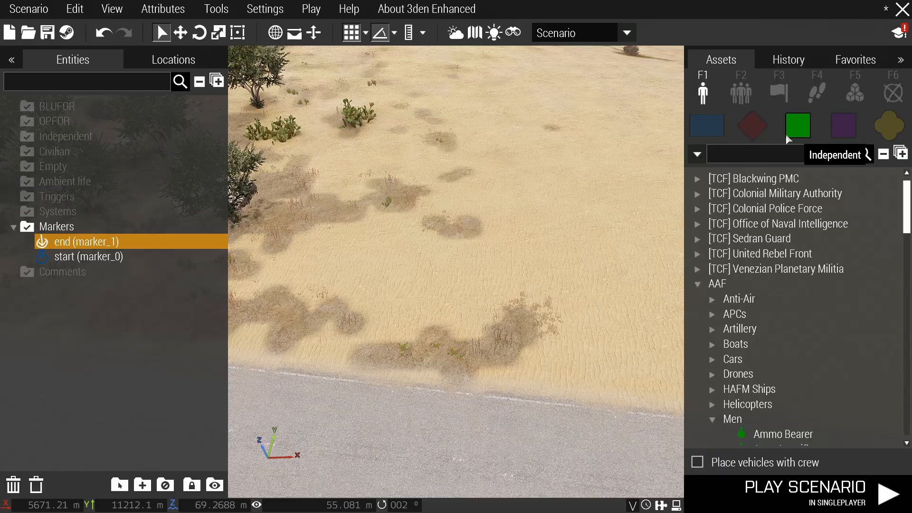
left_click(707, 126)
scroll(804, 231, "up", 15)
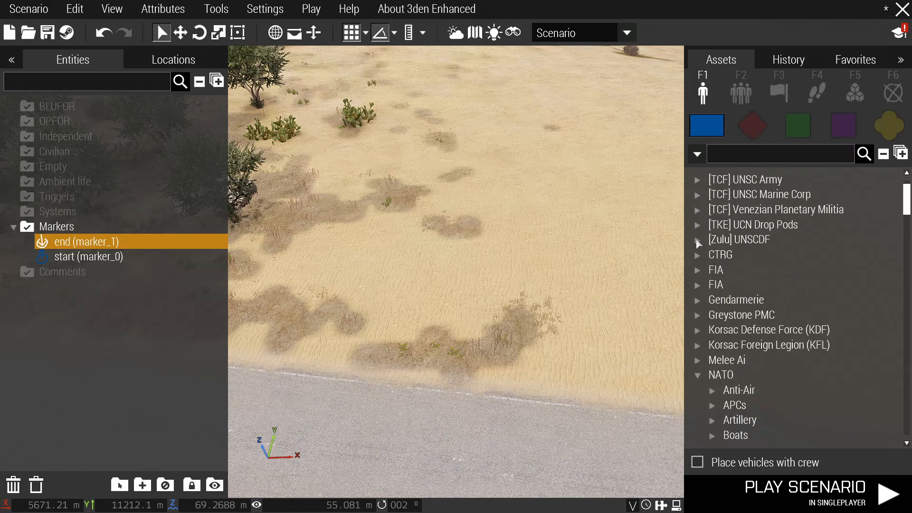
scroll(694, 377, "down", 8)
left_click(712, 318)
scroll(714, 319, "up", 3)
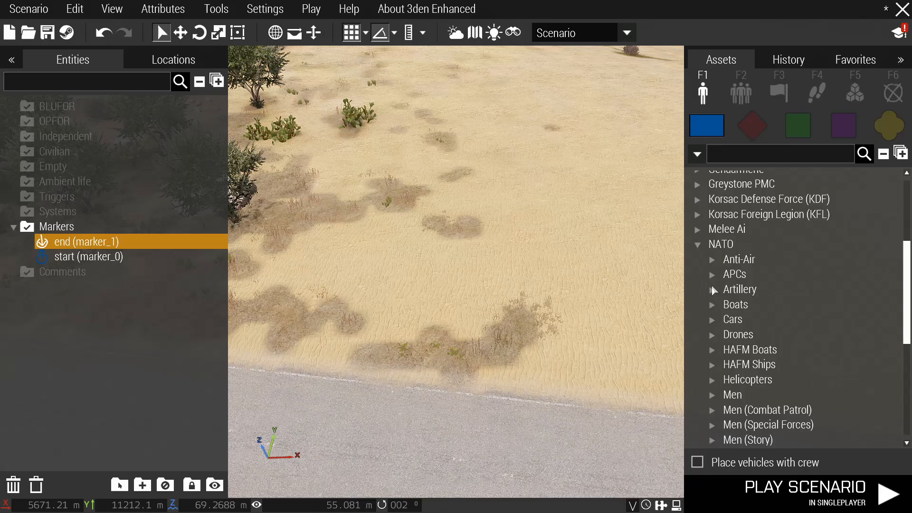
scroll(712, 275, "down", 1)
scroll(713, 277, "down", 1)
left_click(718, 314)
scroll(741, 327, "down", 7)
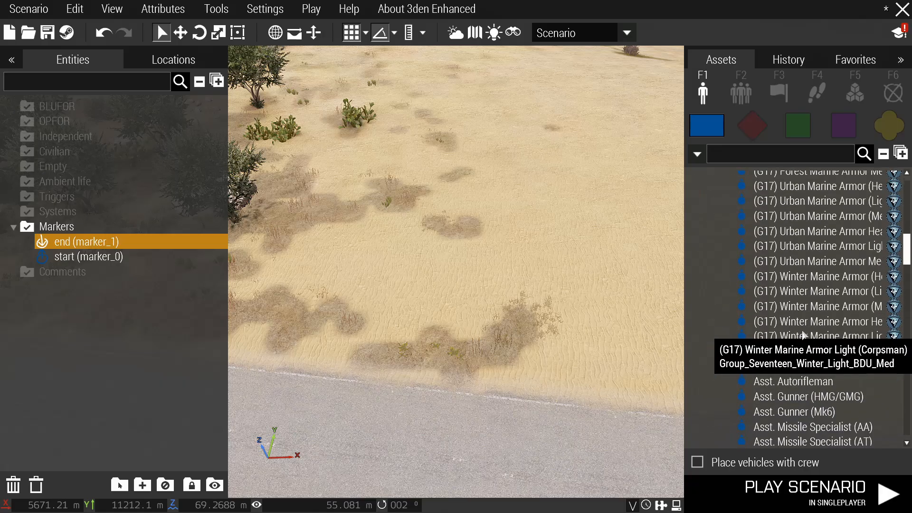
scroll(802, 332, "down", 12)
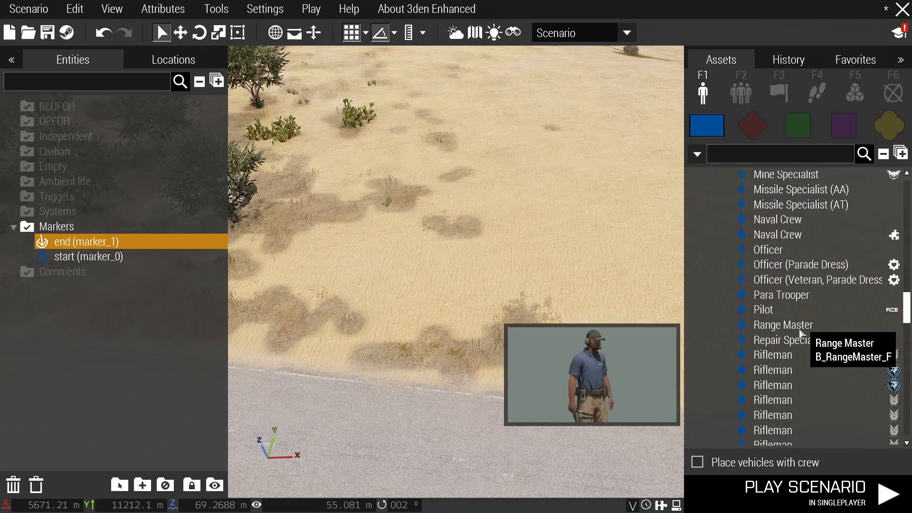
scroll(796, 343, "up", 10)
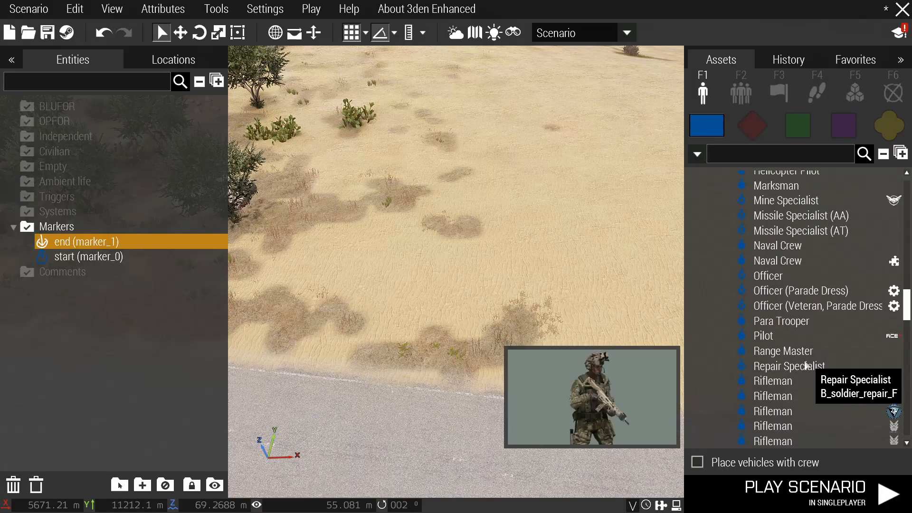
scroll(803, 347, "up", 8)
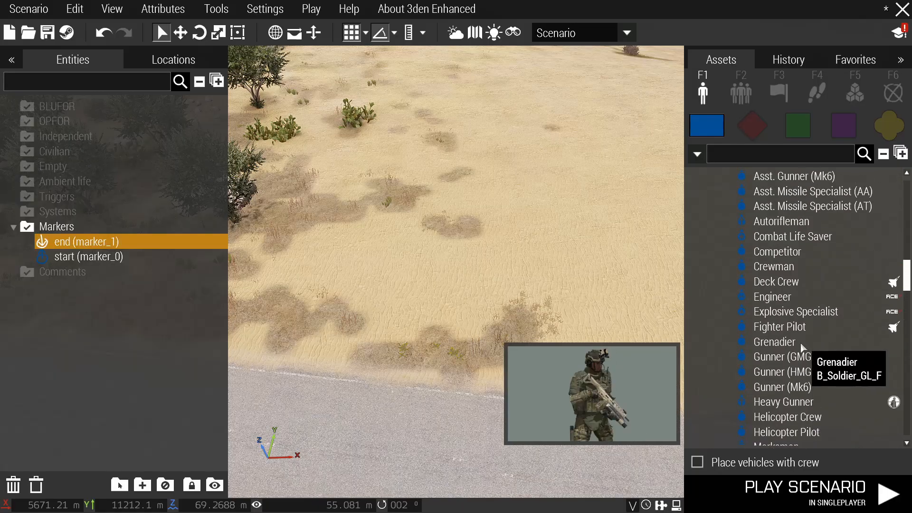
scroll(802, 348, "up", 1)
scroll(801, 347, "down", 8)
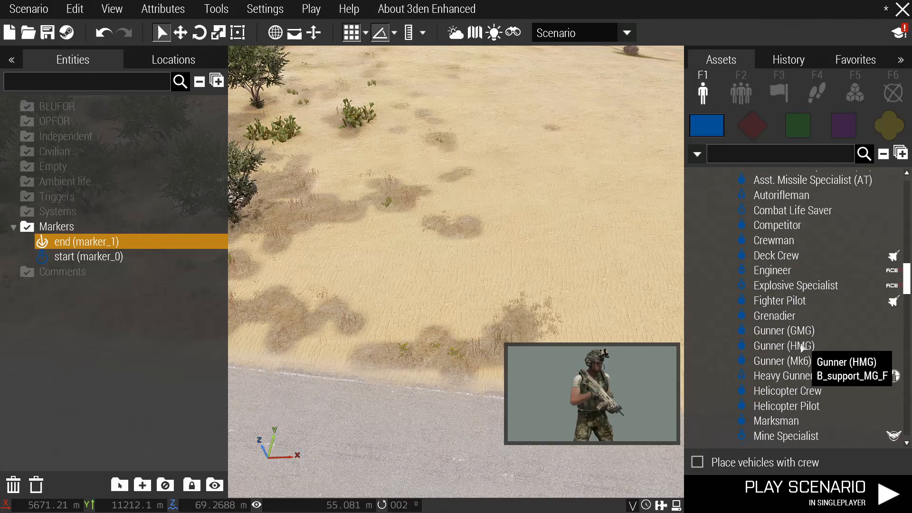
scroll(802, 347, "down", 10)
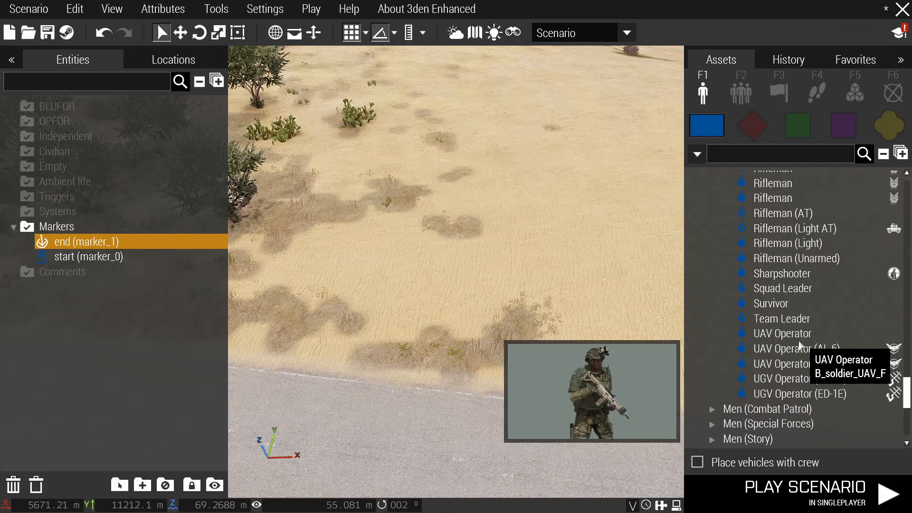
Place a Squad Leader and two Team Leaders on the sand.
left_click(784, 288)
scroll(465, 271, "up", 5)
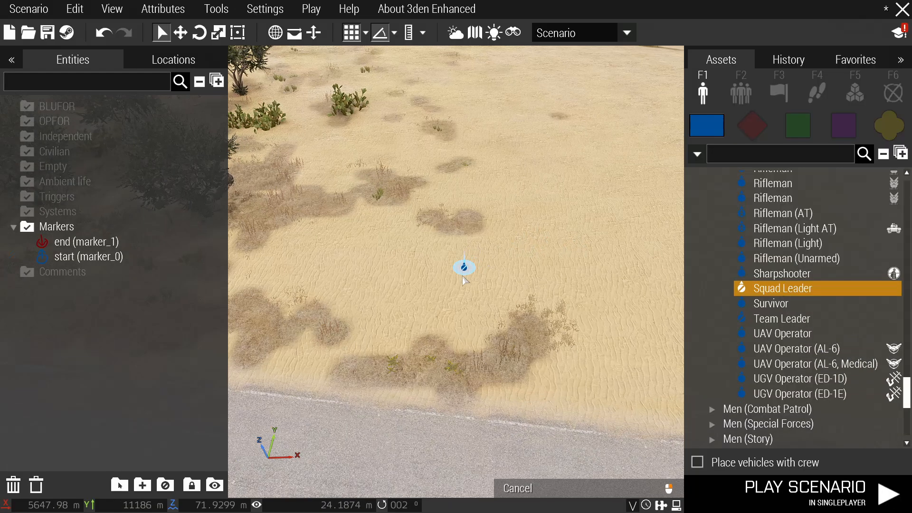
left_click(465, 285)
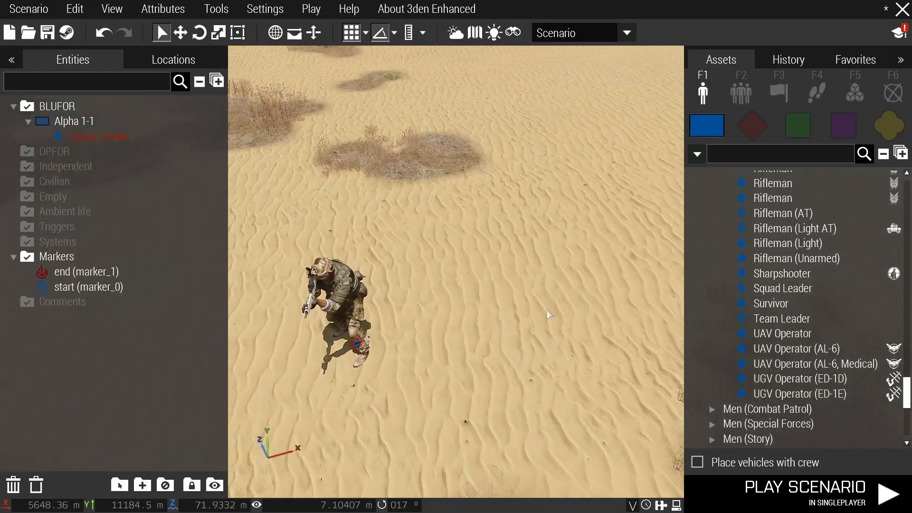
scroll(792, 292, "up", 2)
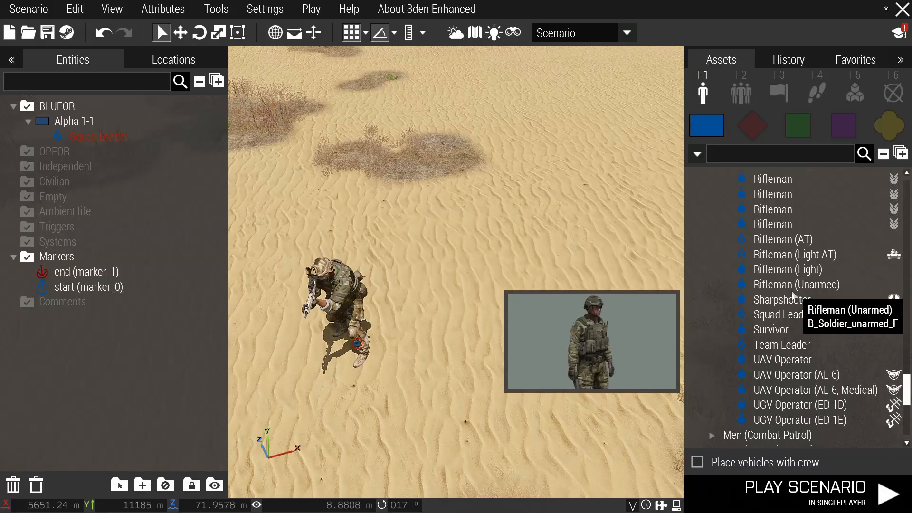
scroll(392, 283, "down", 1)
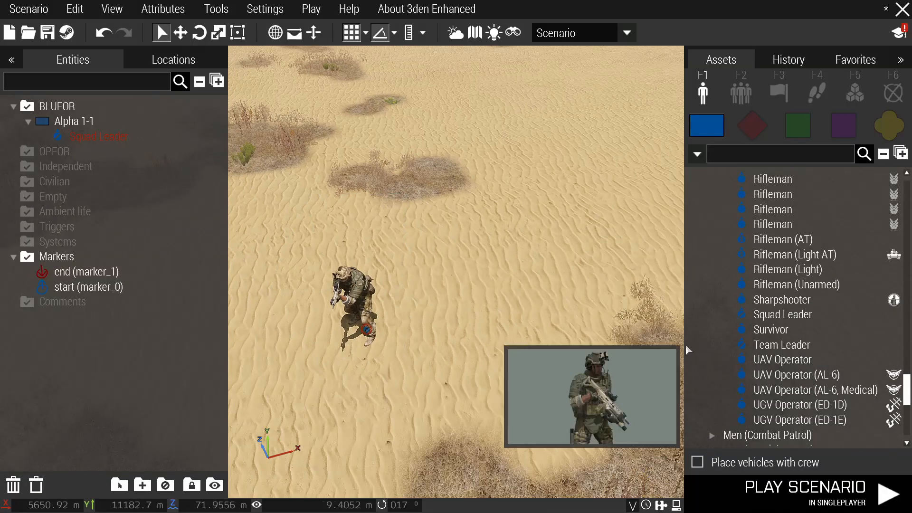
scroll(788, 362, "up", 2)
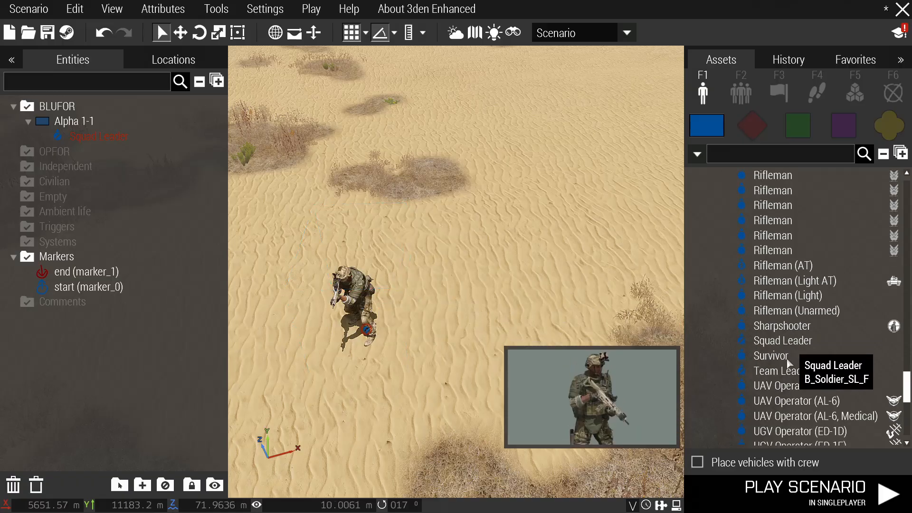
left_click(775, 371)
left_click(451, 285)
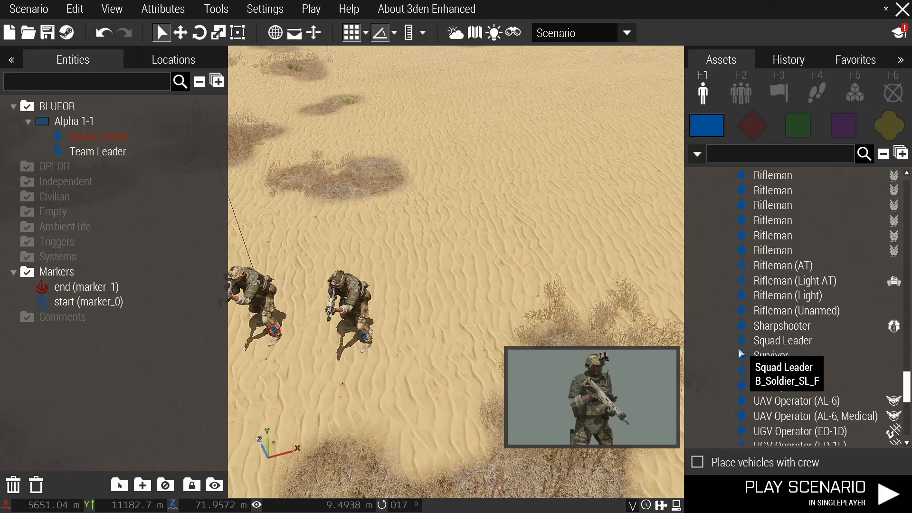
left_click(782, 371)
left_click(469, 323)
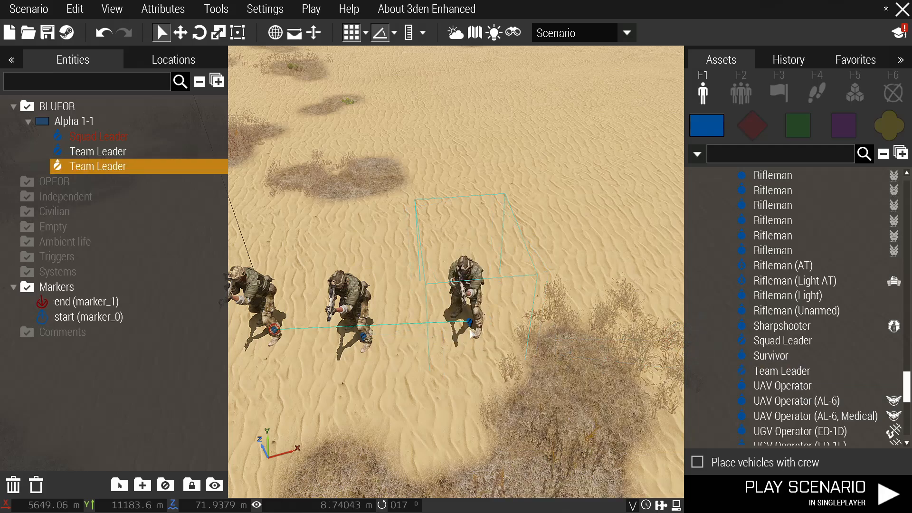
left_click(411, 342)
Place two Autoriflemen at the end of the squad line.
key("d")
scroll(846, 327, "up", 3)
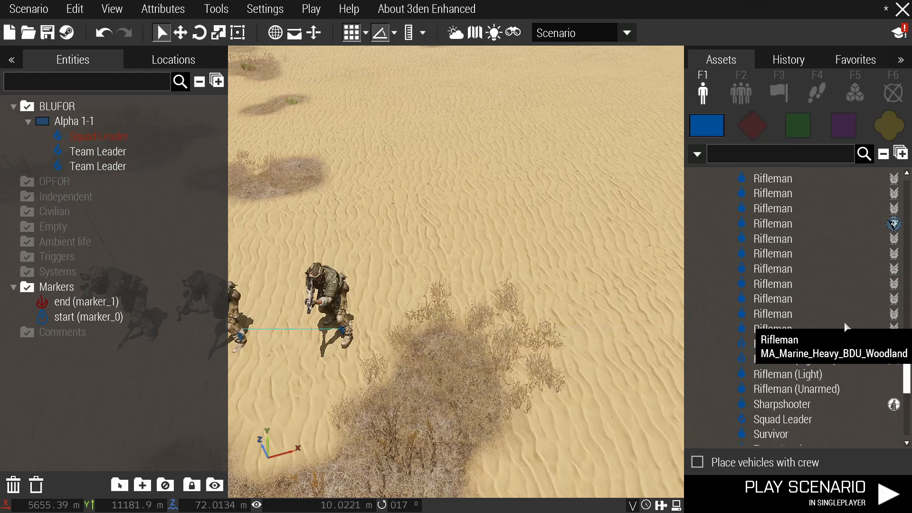
scroll(846, 328, "up", 10)
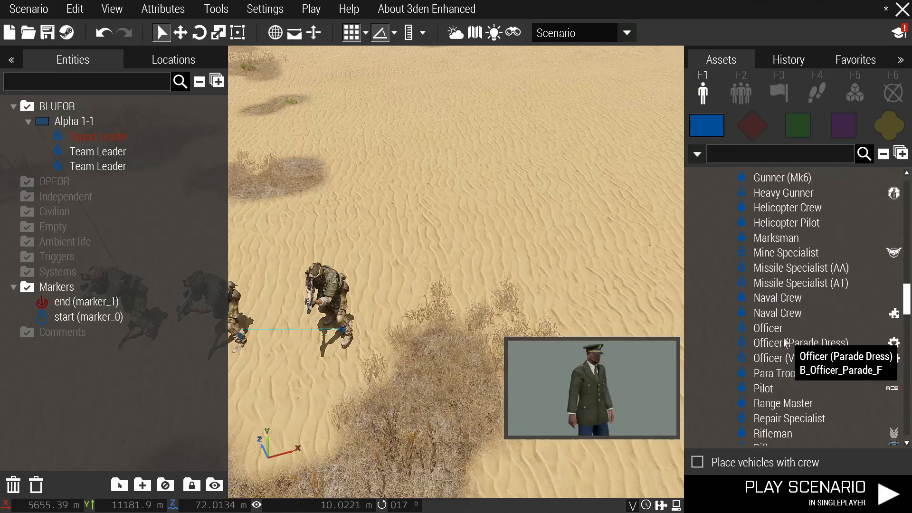
scroll(786, 342, "up", 9)
left_click(781, 247)
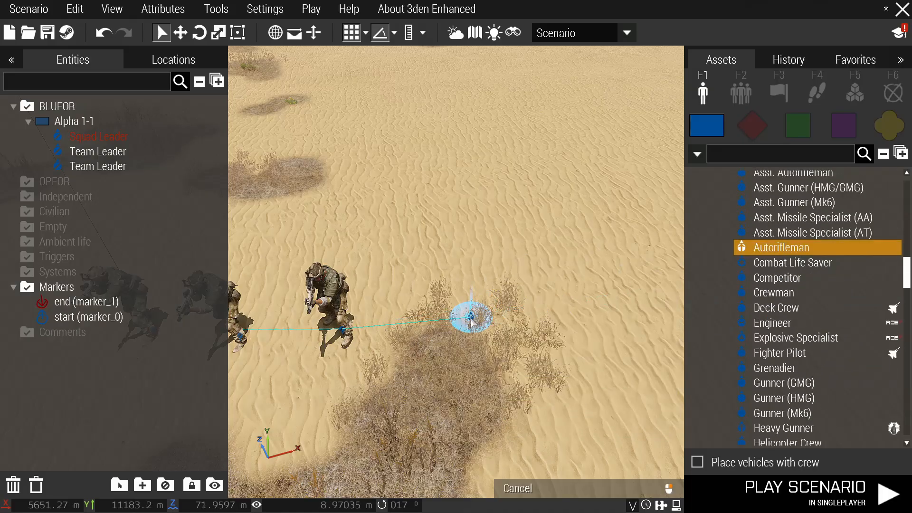
left_click(470, 320)
left_click(547, 318)
right_click(549, 316)
left_click(549, 316)
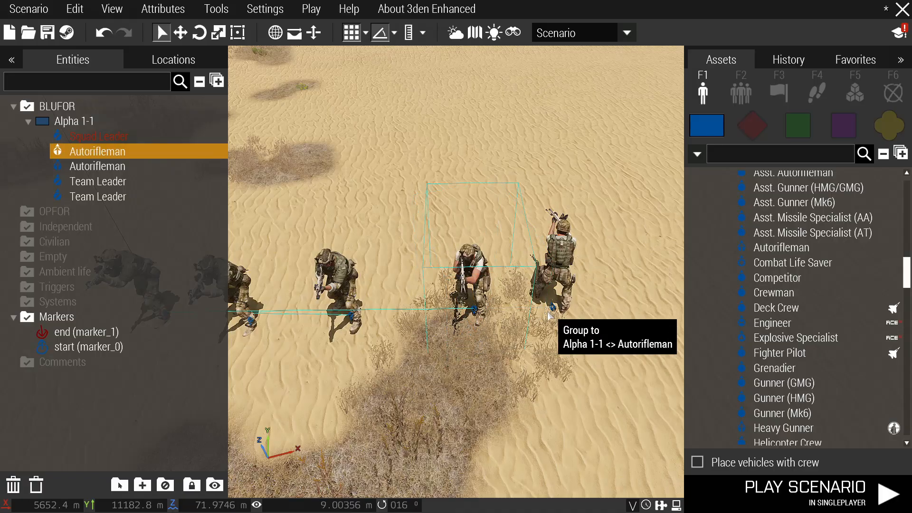
left_click(568, 312, "ctrl")
key("d")
scroll(570, 312, "down", 3)
left_click(575, 312)
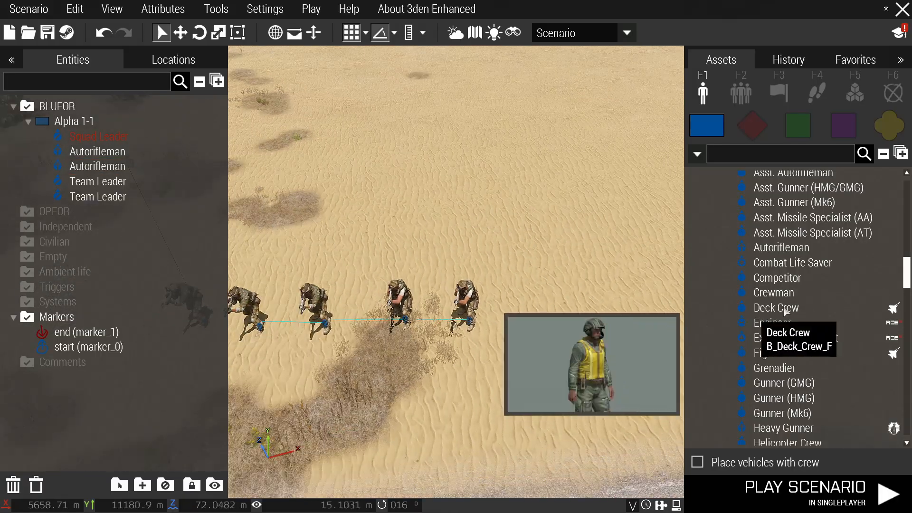
Place two Missile Specialists (AT), turning one to face down.
scroll(785, 312, "down", 4)
left_click(779, 361)
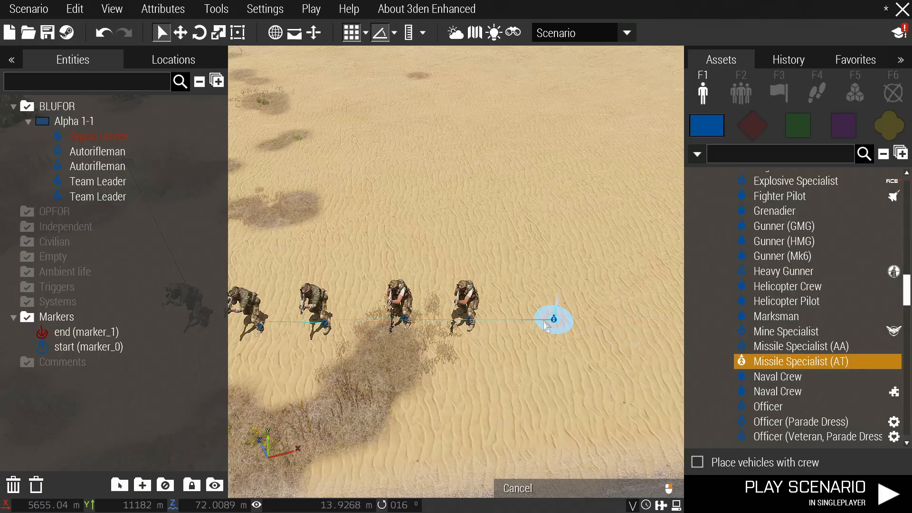
left_click(544, 322)
left_click(621, 325)
key("d")
right_click(508, 314)
left_click_drag(476, 323, 471, 365, "shift")
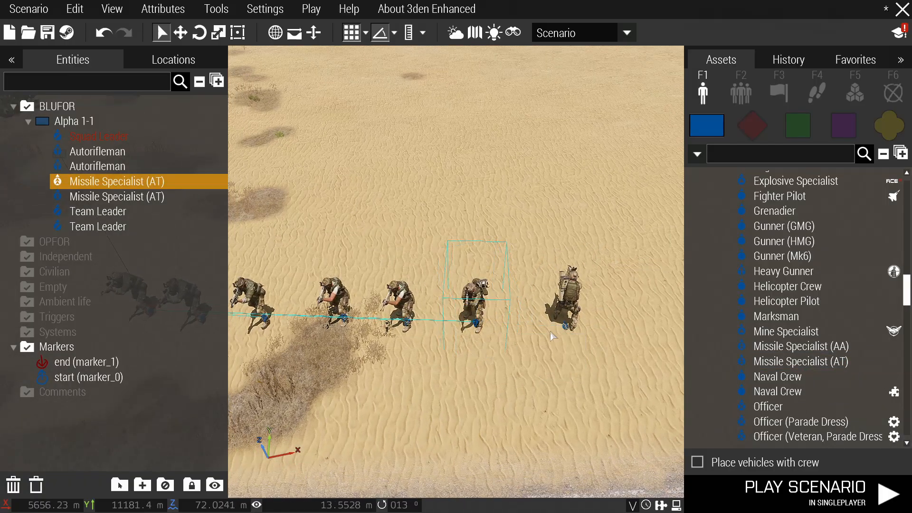
left_click(566, 319)
key("d")
scroll(809, 310, "down", 3)
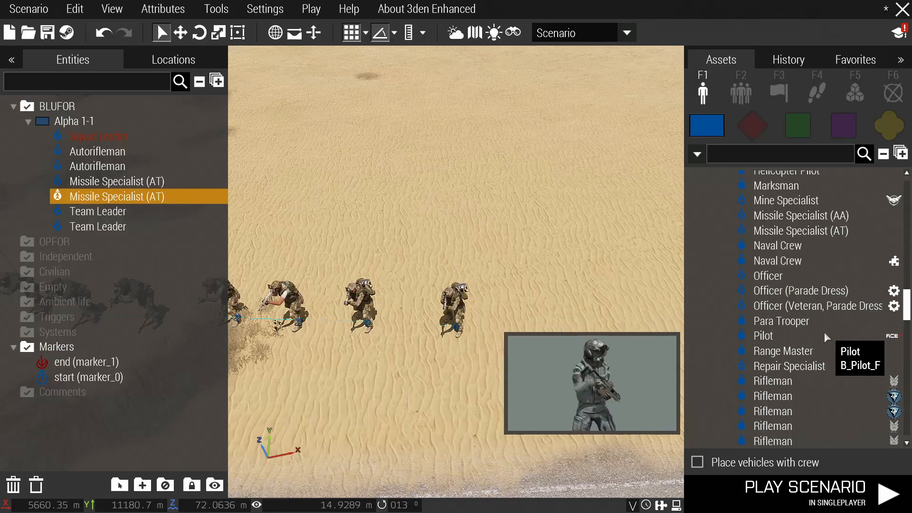
scroll(825, 335, "down", 2)
scroll(817, 333, "up", 8)
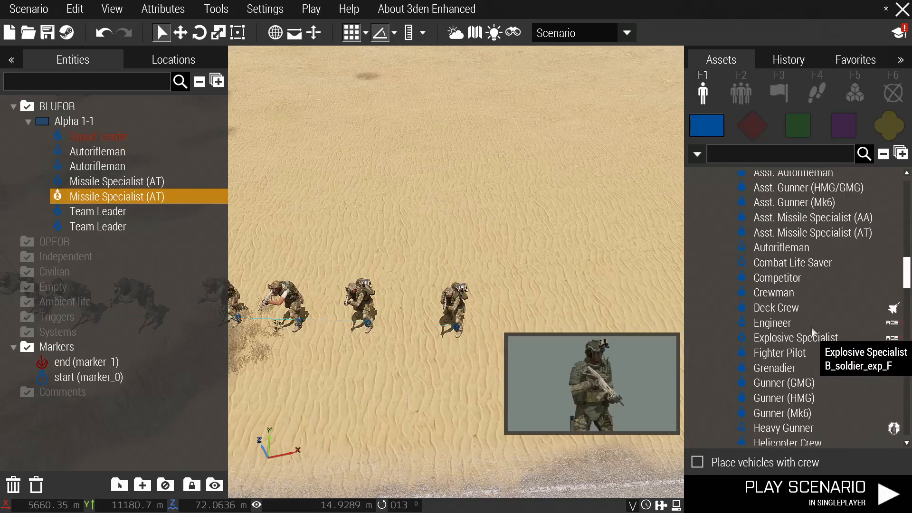
Place two Combat Life Savers at the end of the squad line.
left_click(793, 263)
key("d")
left_click(472, 322)
left_click(563, 321)
right_click(504, 351)
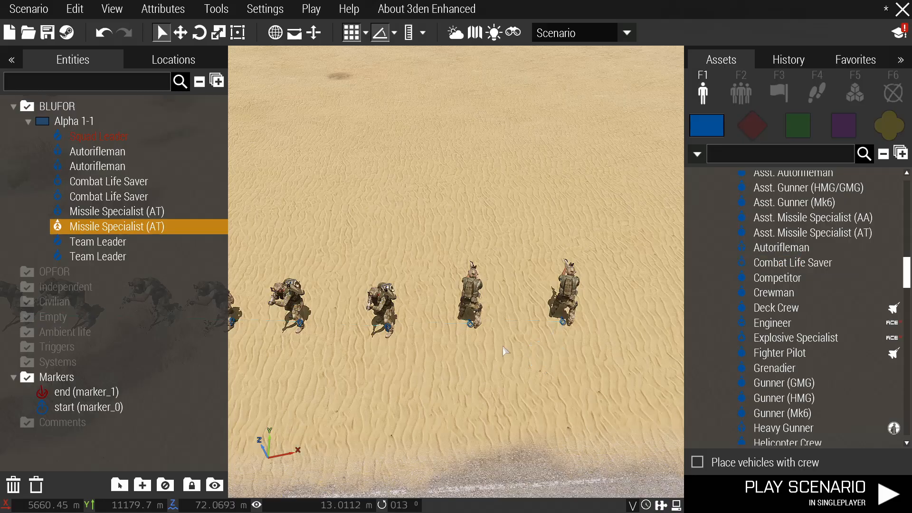
scroll(570, 354, "down", 3)
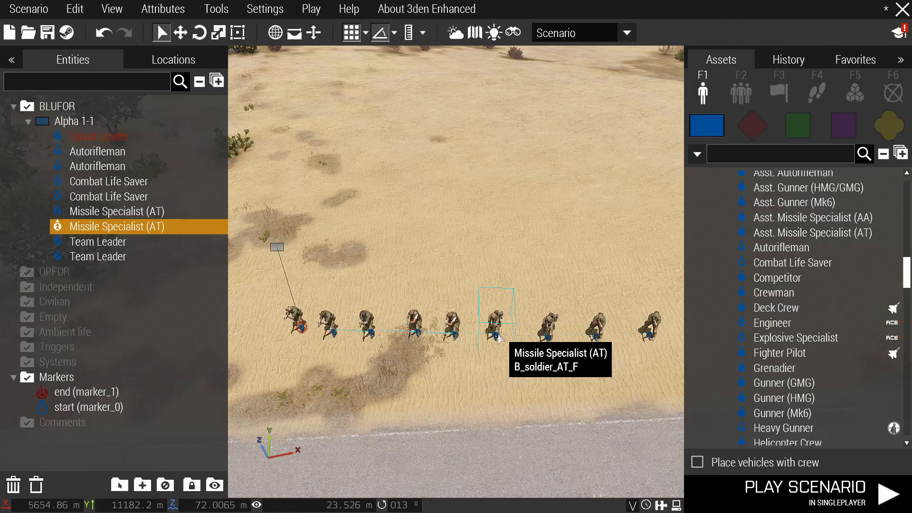
scroll(523, 333, "down", 4)
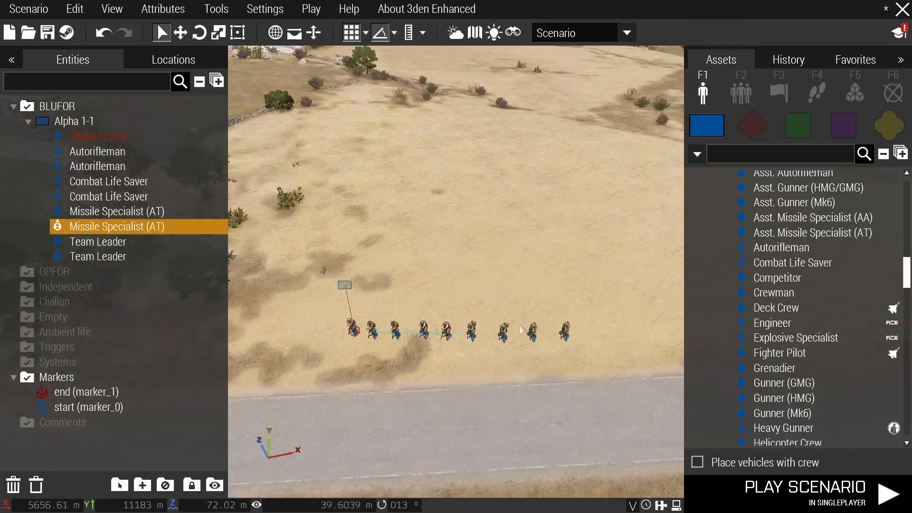
scroll(413, 357, "up", 3)
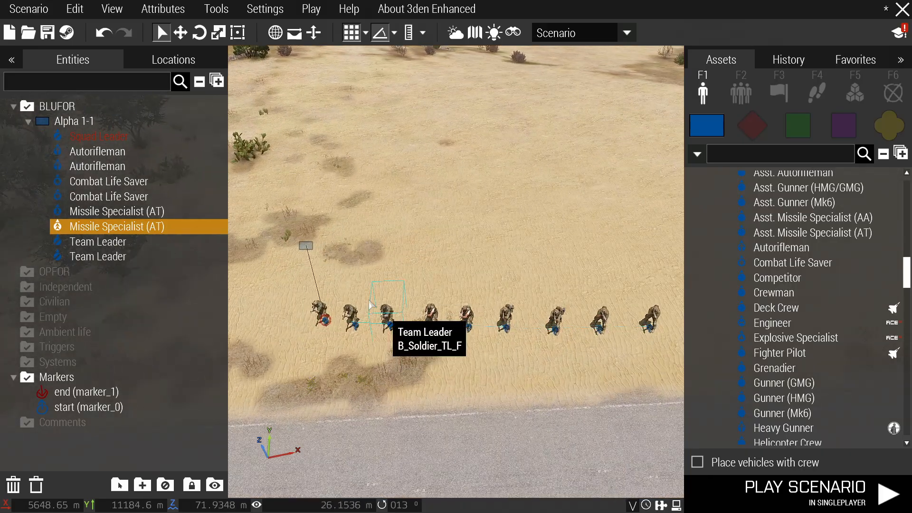
scroll(410, 313, "down", 3)
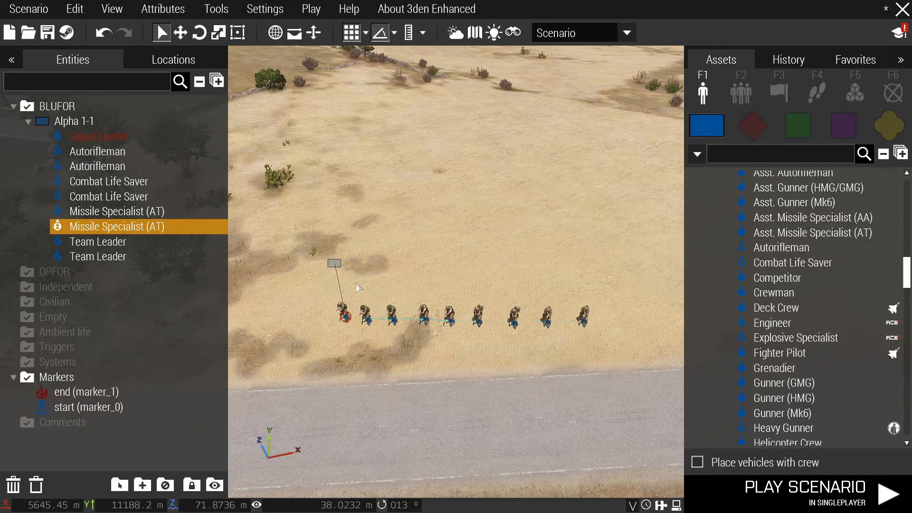
scroll(354, 308, "up", 4)
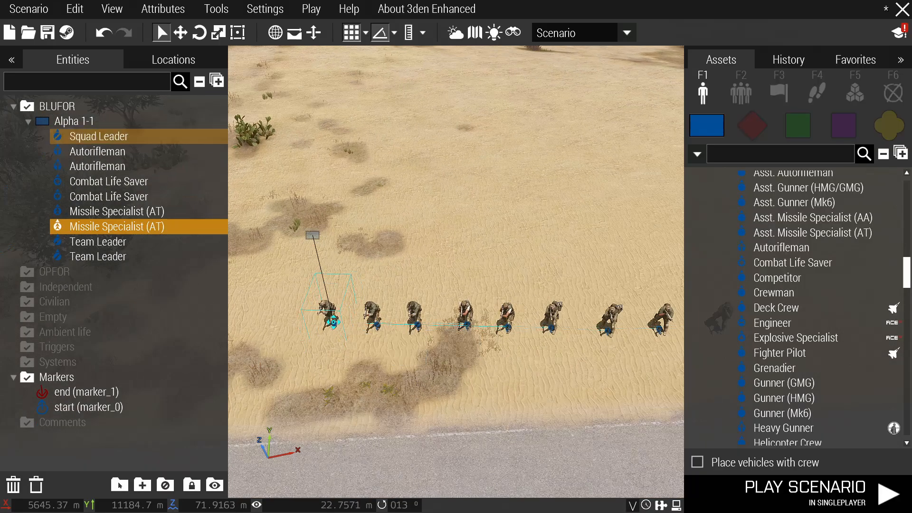
left_click(364, 332)
scroll(387, 336, "down", 3)
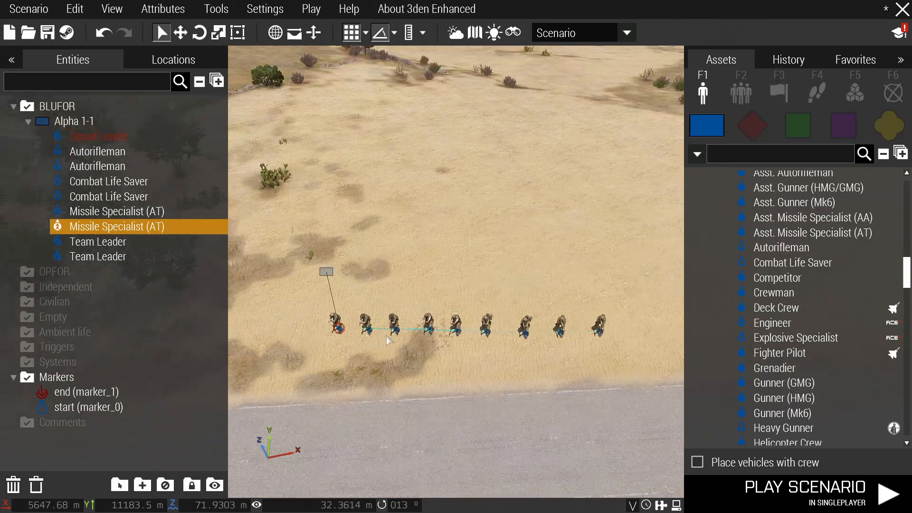
scroll(325, 272, "up", 2)
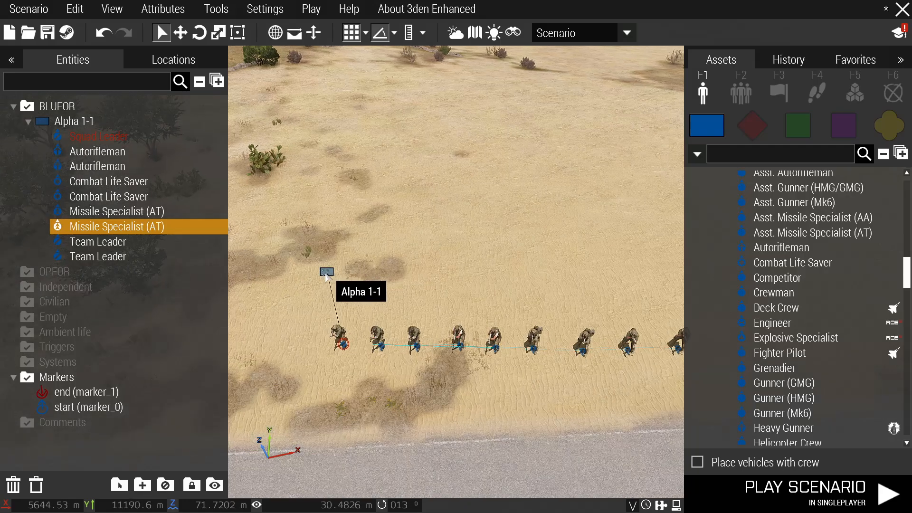
double_click(326, 273)
scroll(333, 278, "down", 5)
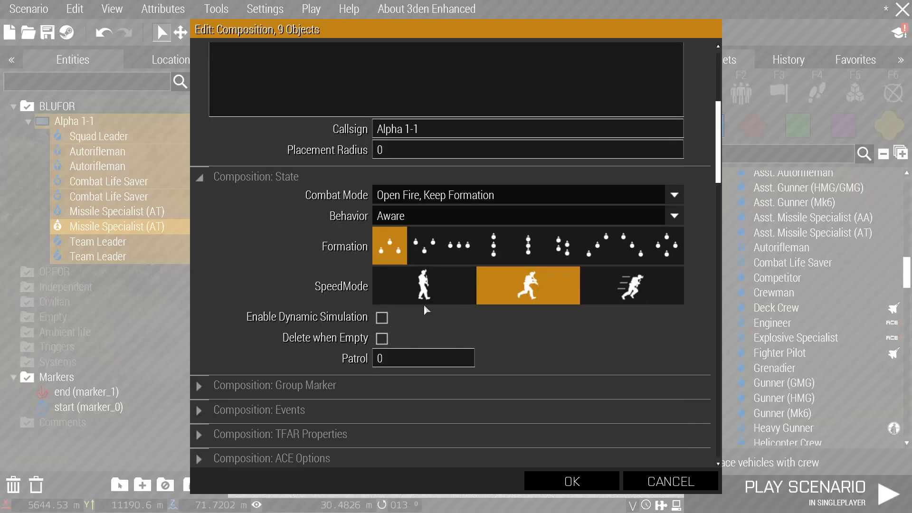
left_click(575, 481)
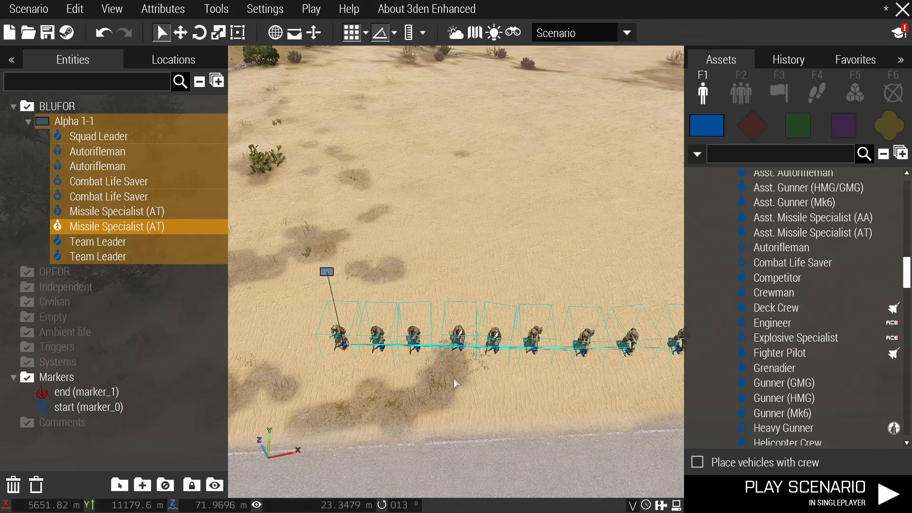
scroll(306, 326, "up", 3)
Review and confirm the attributes of the Squad Leader and both Team Leaders.
double_click(312, 330)
scroll(363, 327, "down", 3)
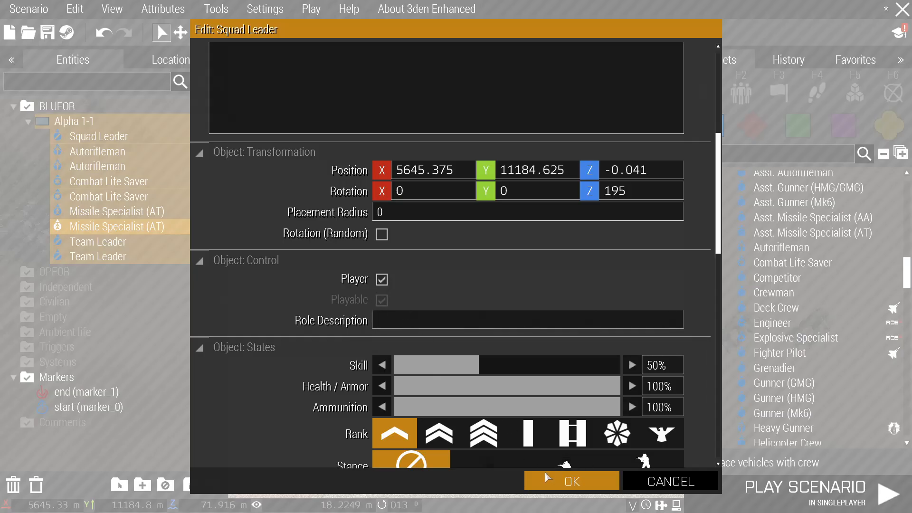
left_click(572, 481)
double_click(363, 338)
scroll(375, 347, "down", 2)
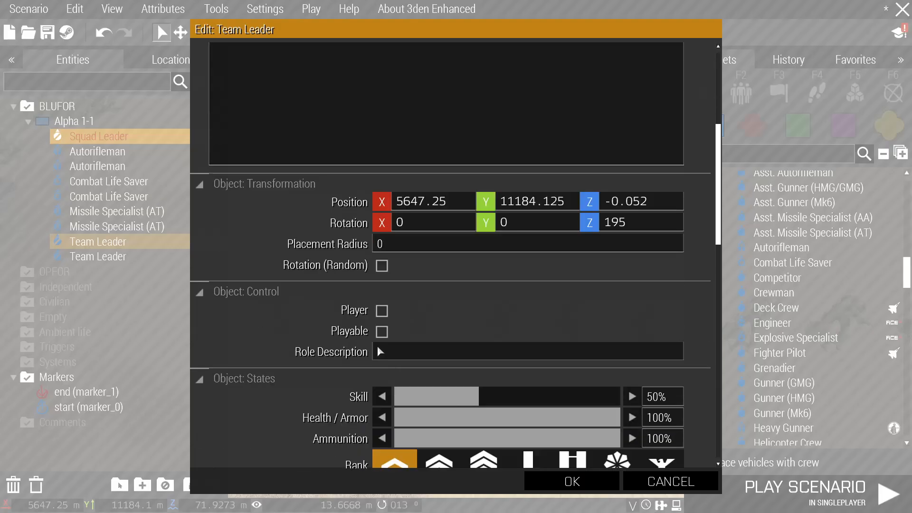
left_click(572, 482)
double_click(433, 348)
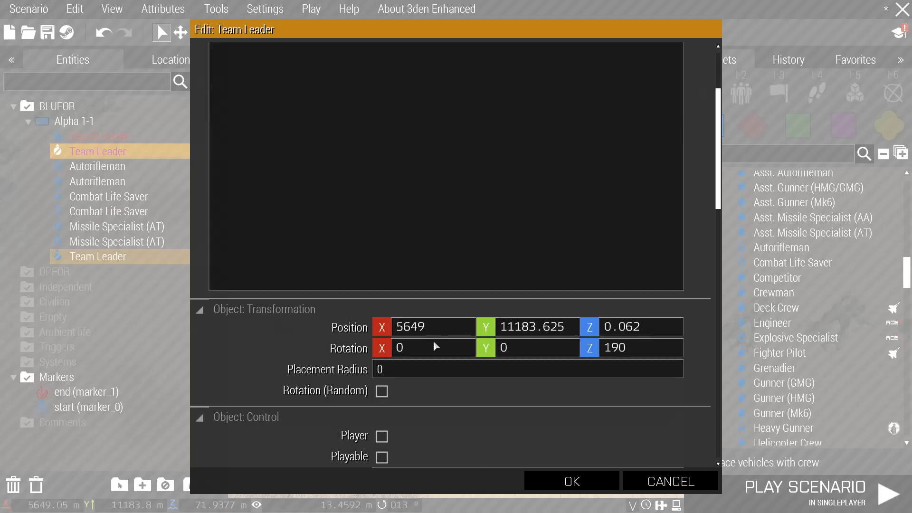
scroll(412, 385, "down", 1)
left_click(572, 481)
Confirm both Autoriflemen and Missile Specialists, toggling Playable on one of each.
double_click(501, 332)
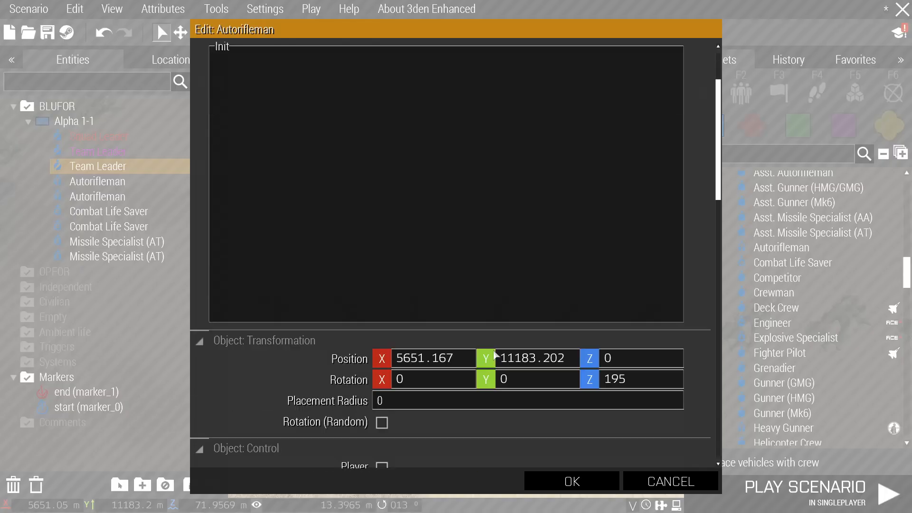
scroll(499, 347, "down", 2)
left_click(573, 481)
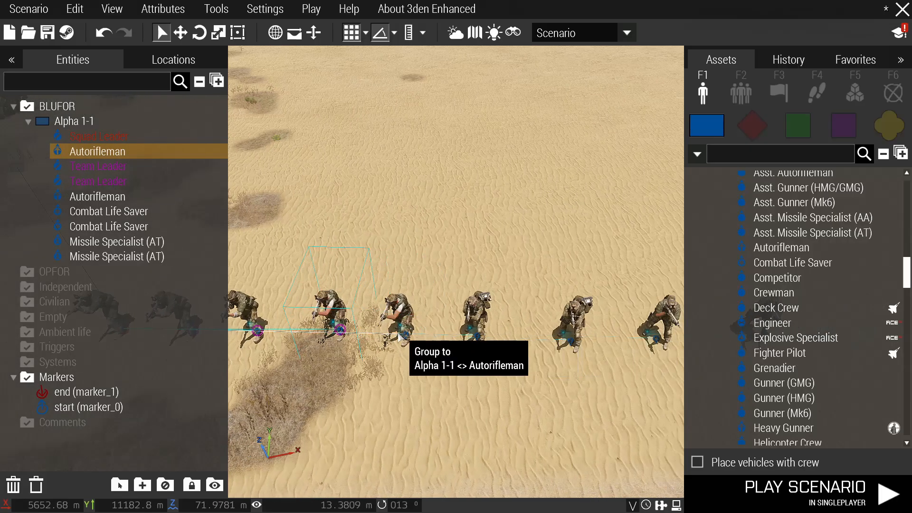
double_click(410, 336)
scroll(408, 352, "down", 3)
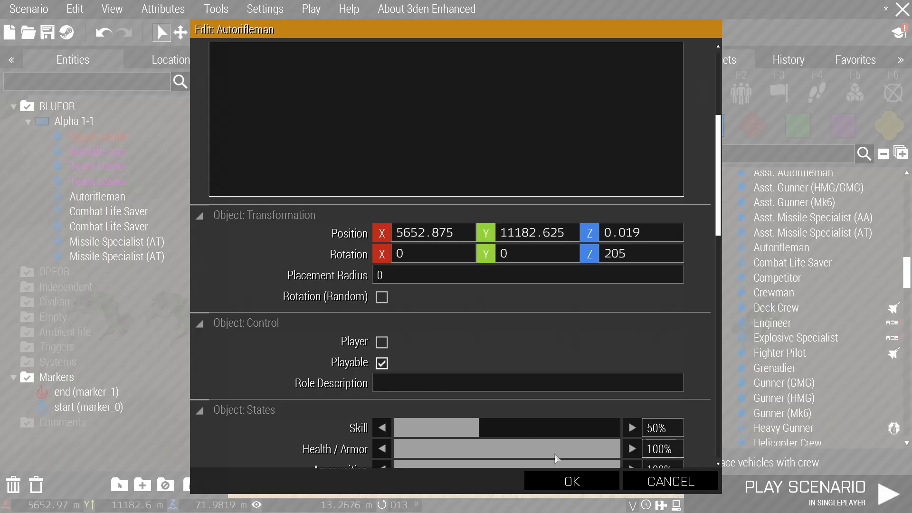
left_click(381, 363)
left_click(572, 481)
double_click(480, 333)
scroll(480, 337, "down", 3)
left_click(384, 395)
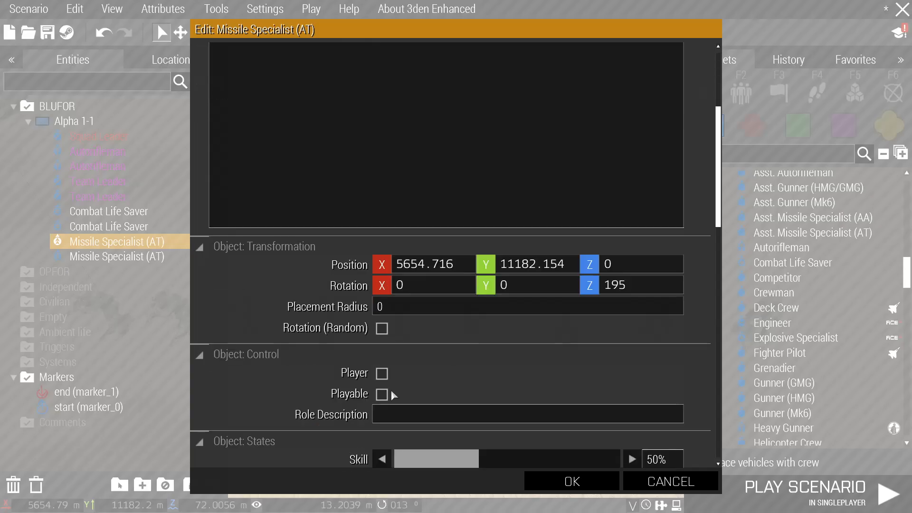
left_click(573, 481)
double_click(508, 329)
scroll(451, 349, "down", 3)
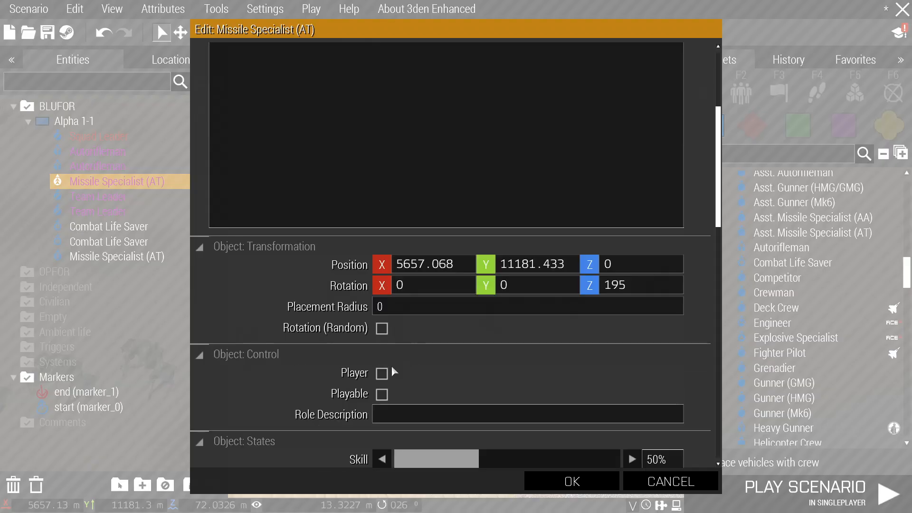
left_click(581, 476)
Confirm both Combat Life Savers' attributes, changing an option on the second one.
double_click(480, 333)
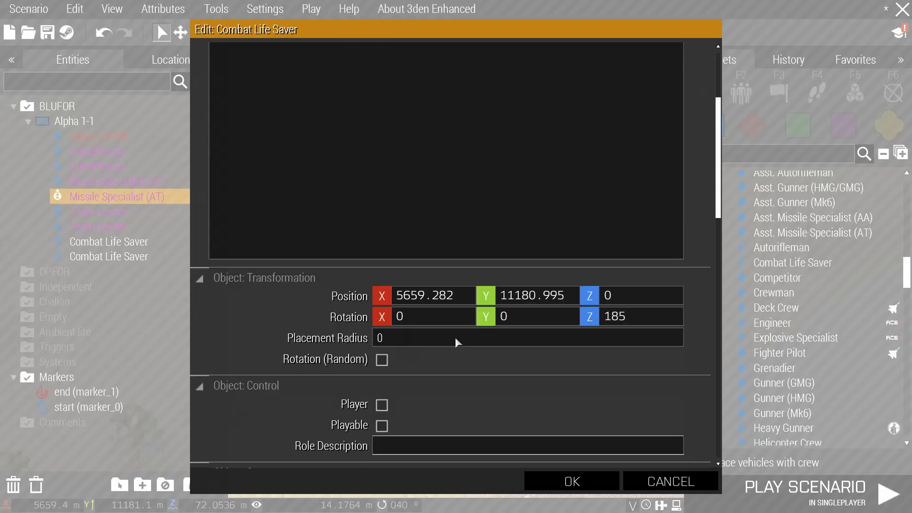
scroll(428, 347, "down", 1)
left_click(584, 482)
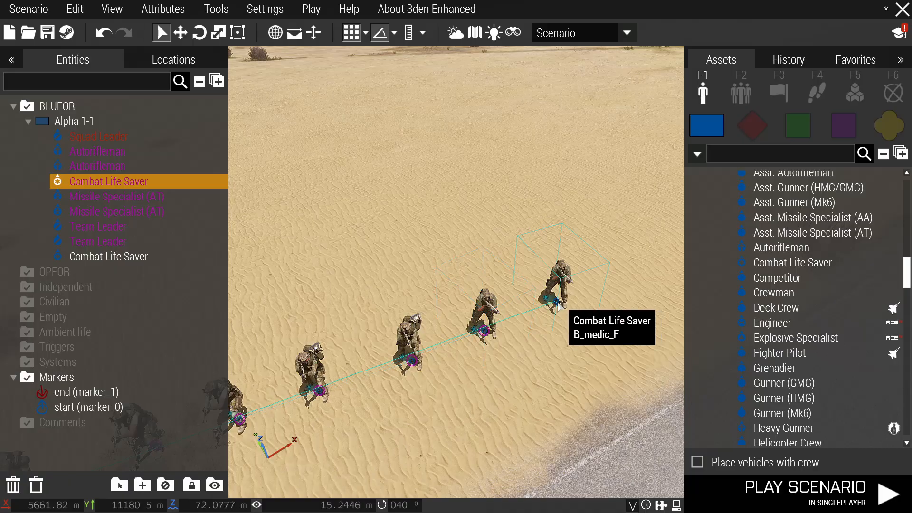
double_click(561, 300)
scroll(413, 352, "down", 1)
left_click(382, 332)
left_click(584, 477)
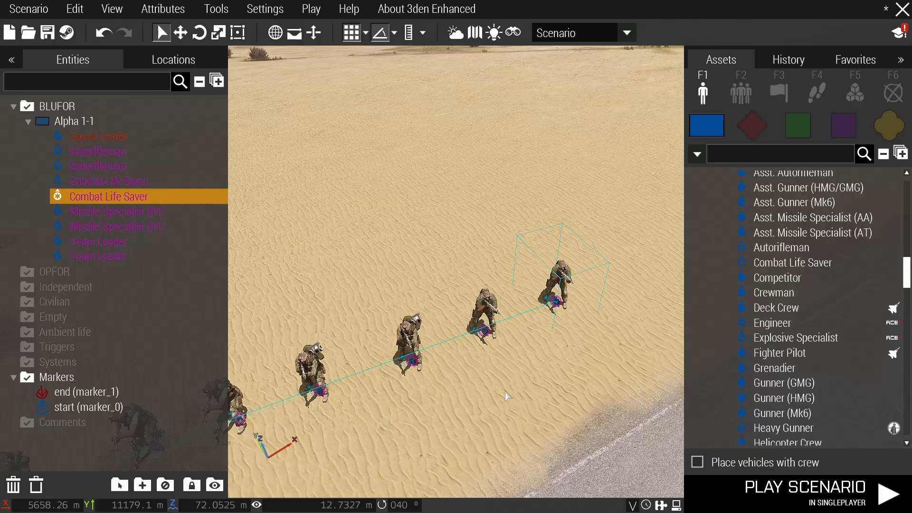
Give the squad leader the role description 'Squad Leader@Detachment Bravo'.
scroll(422, 357, "up", 2)
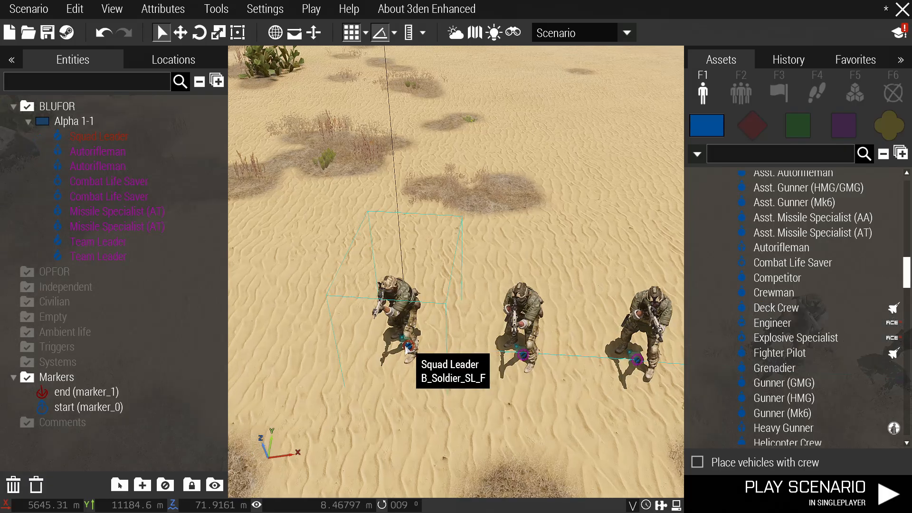
double_click(407, 350)
scroll(418, 350, "down", 4)
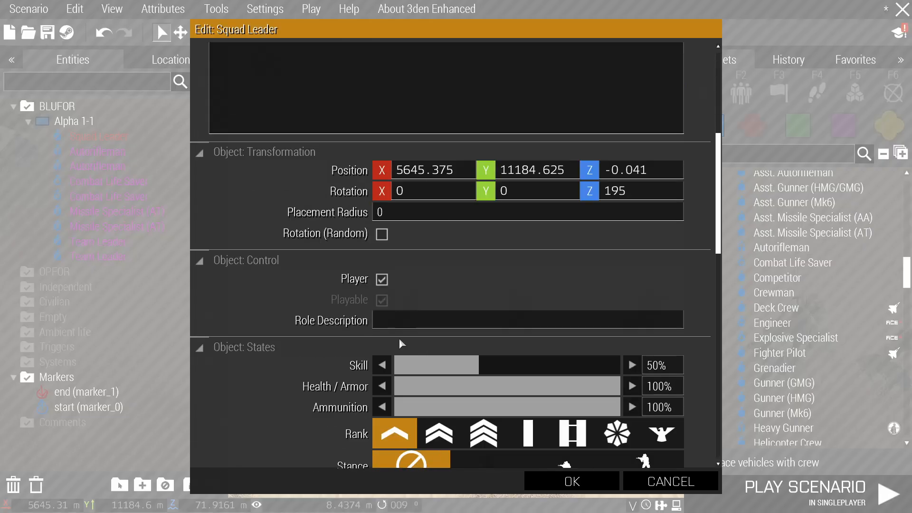
type("Squad Leader@")
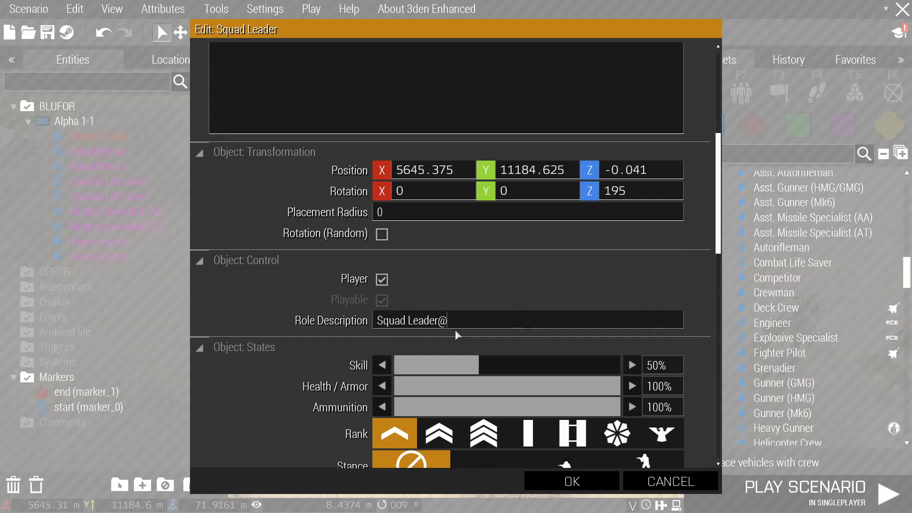
type("Detachment Bravo")
left_click_drag(546, 320, 445, 327)
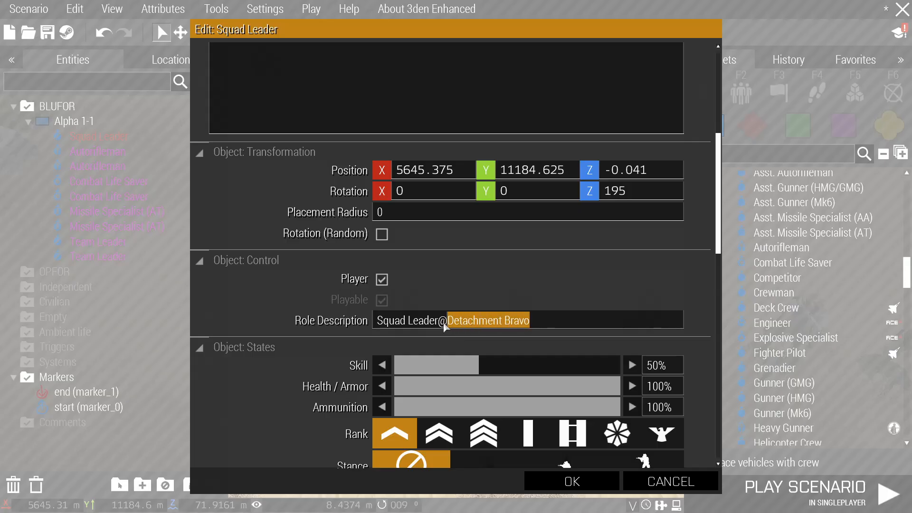
left_click(572, 479)
Set both team leaders' role descriptions, the second to 'Team Leader'.
scroll(442, 341, "up", 2)
double_click(442, 341)
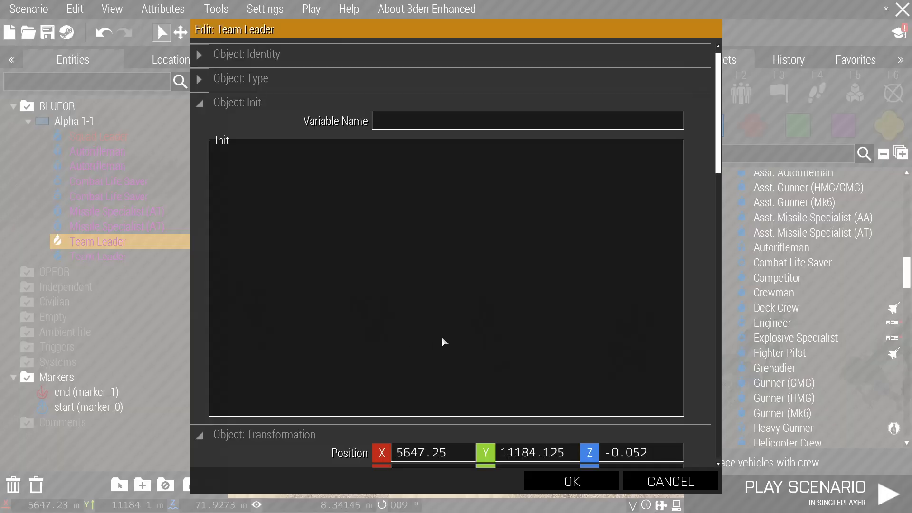
scroll(441, 335, "down", 10)
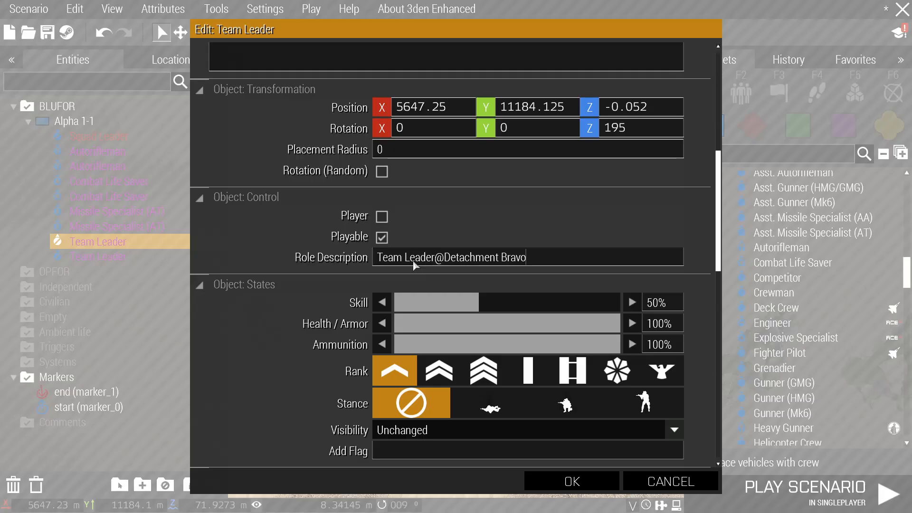
key("Return")
double_click(411, 318)
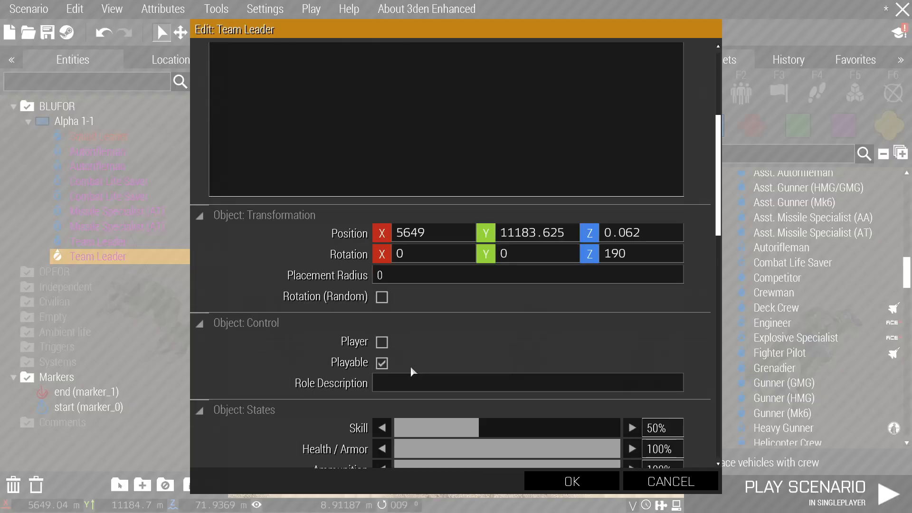
left_click(409, 381)
type("Team Leader")
key("Return")
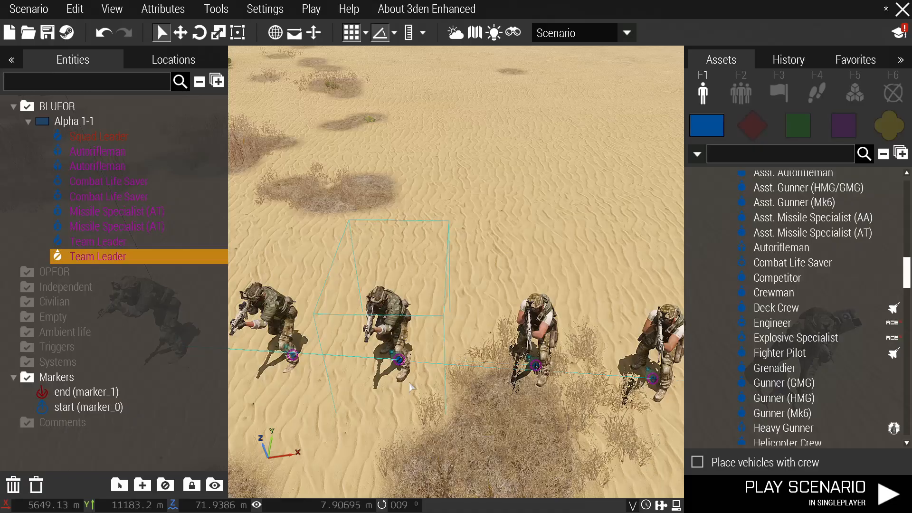
Give the autoriflemen the roles 'Autorifleman' and 'Autorifleman@Detachment Bravo'.
double_click(444, 325)
left_click(409, 318)
type("A")
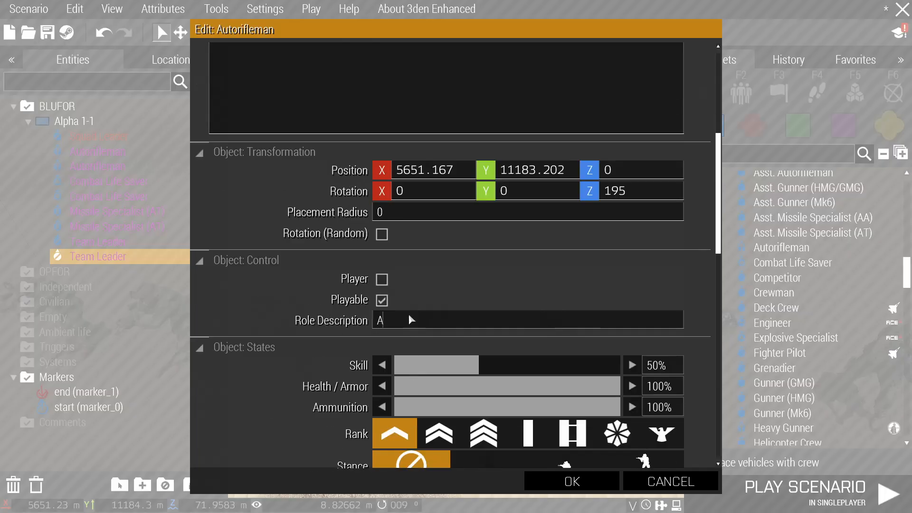
type("utorifleman")
key("Return")
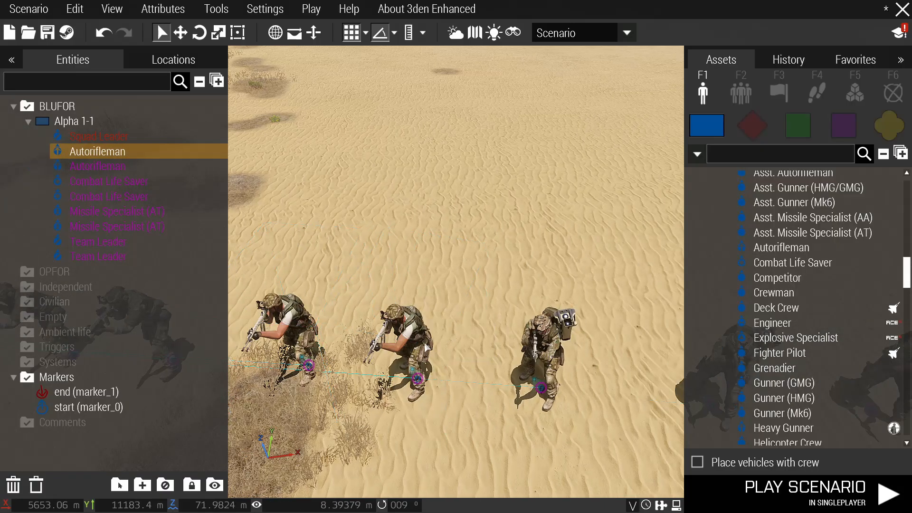
double_click(417, 362)
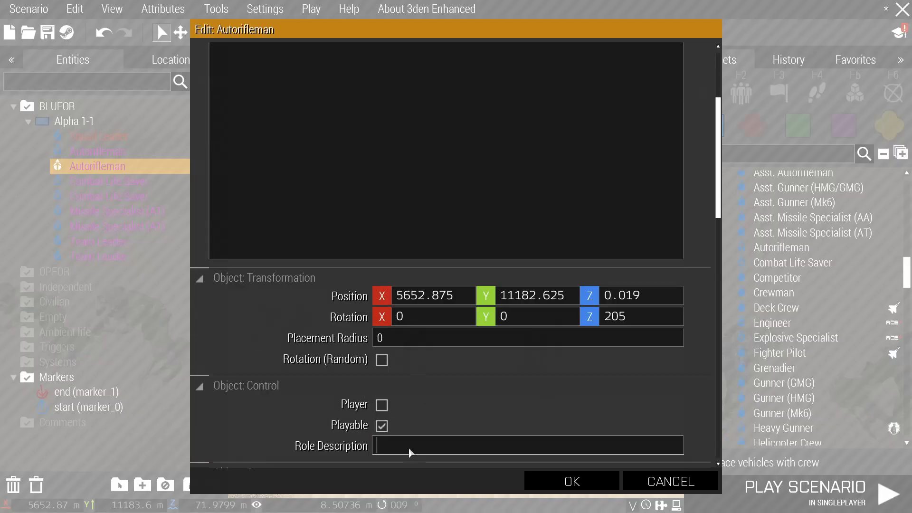
left_click(409, 448)
type("Autorifleman@Detachment Bravo")
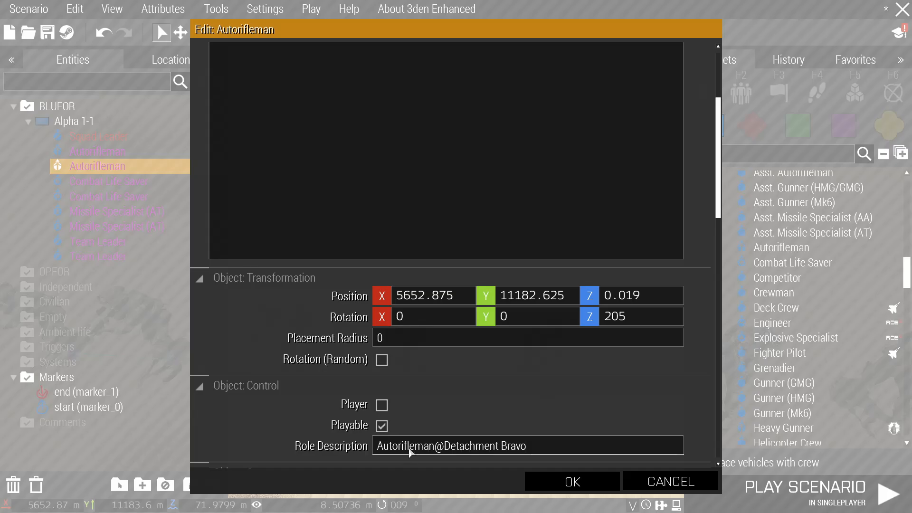
key("Return")
Give the AT specialists the roles 'AT Specialist' and 'AT Specialist@Detachment Bravo'.
double_click(422, 341)
scroll(424, 375, "down", 5)
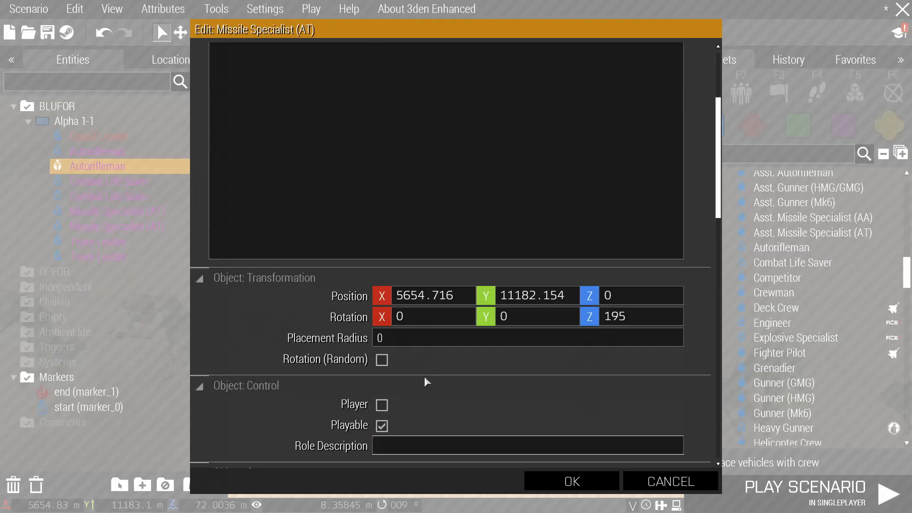
left_click(414, 355)
type("AT Specialist")
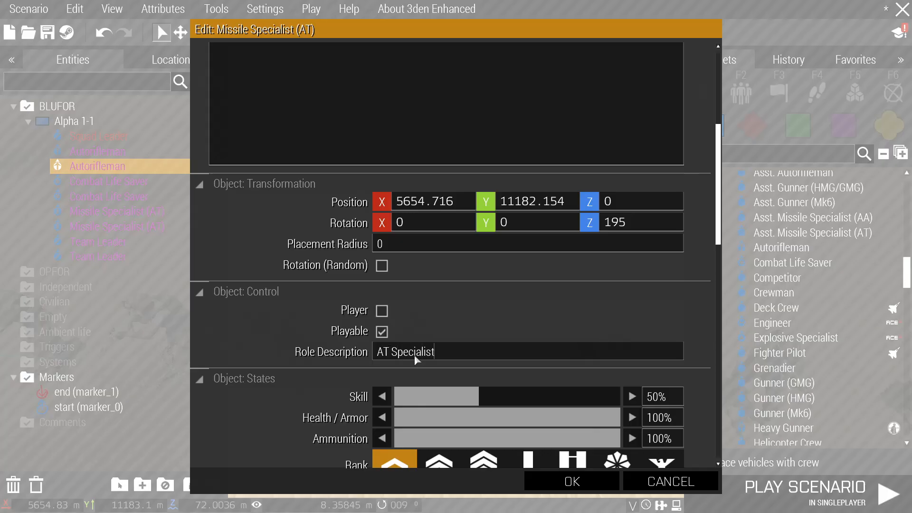
key("Return")
double_click(442, 324)
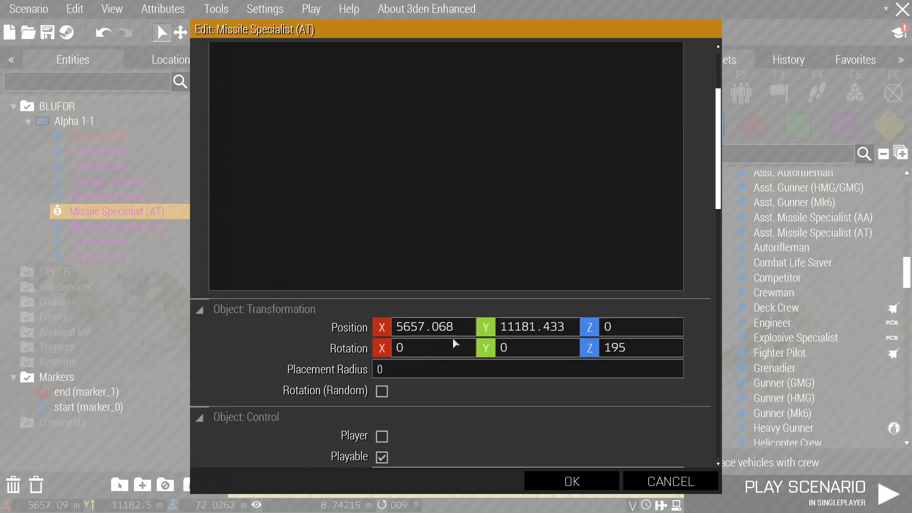
scroll(421, 389, "down", 3)
left_click(428, 353)
type("AT Specialist@Detachment Bravo")
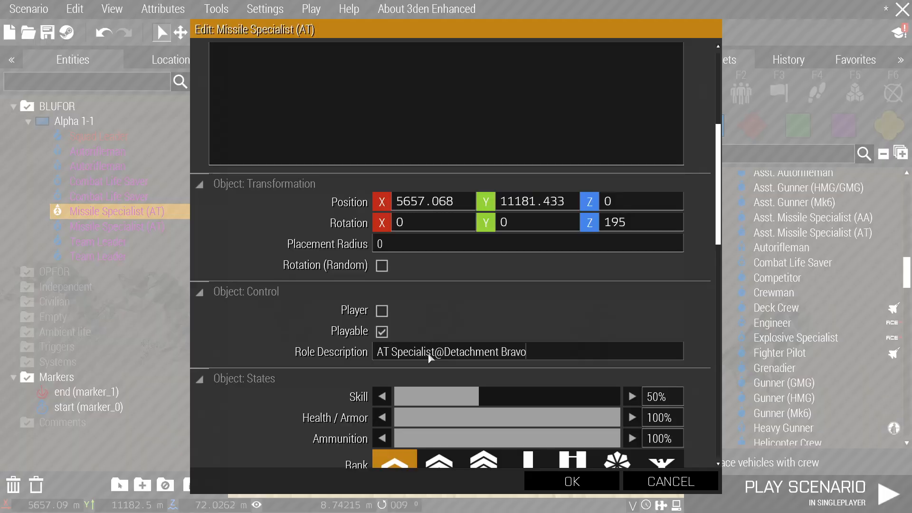
key("Return")
Give the combat life savers their roles, including 'CLS@Detachment Bravo'.
double_click(461, 331)
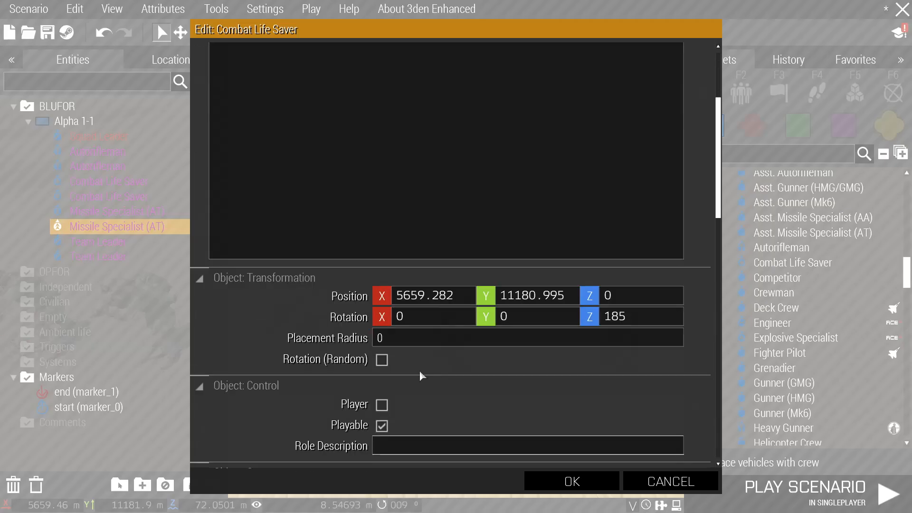
scroll(410, 385, "down", 3)
key("Return")
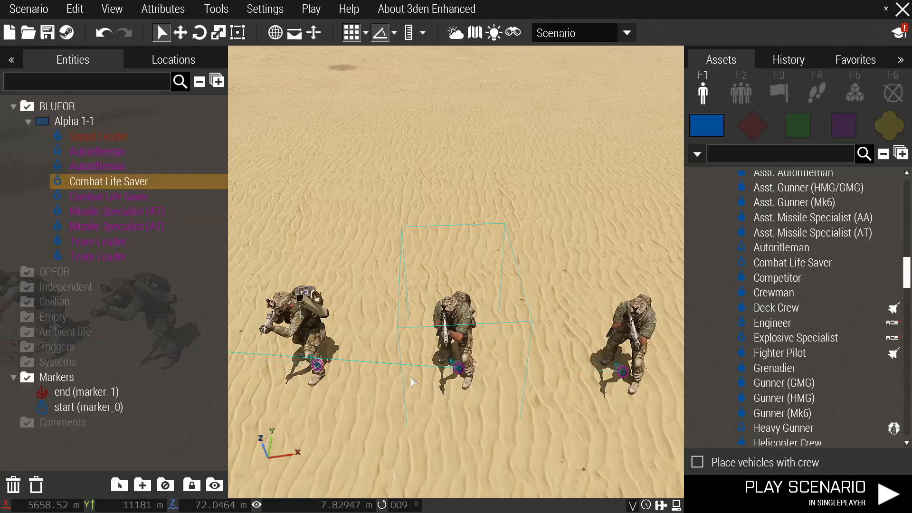
key("d")
double_click(520, 338)
scroll(403, 359, "down", 5)
left_click(411, 416)
type("C")
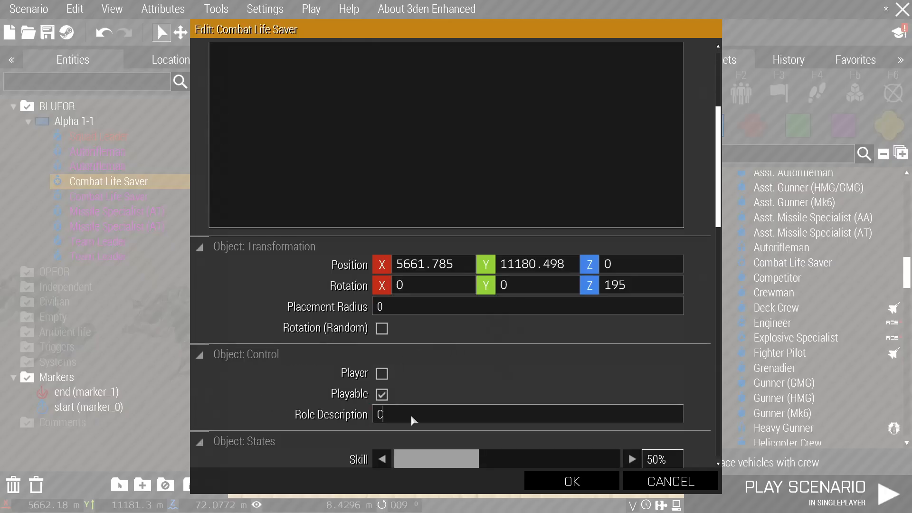
type("LS")
type("@Detachment Bravo")
key("Return")
scroll(493, 334, "down", 2)
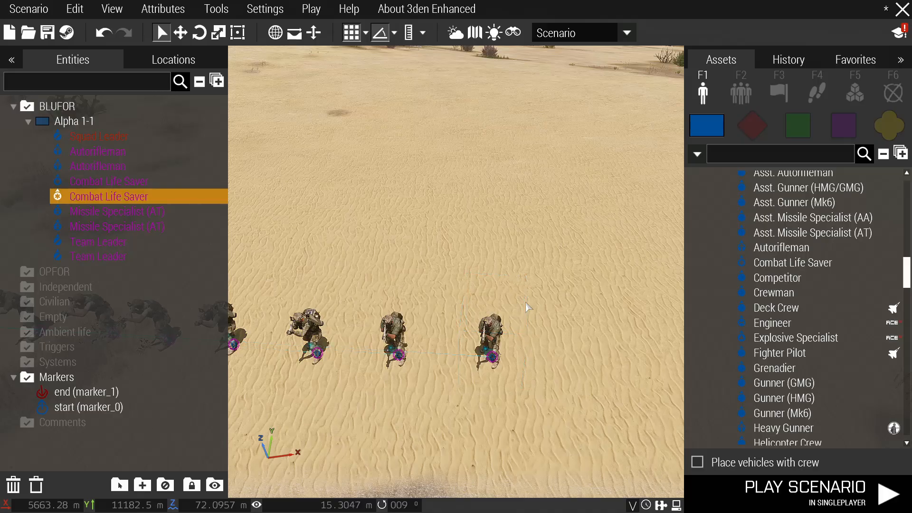
left_click(527, 306)
scroll(492, 312, "down", 2)
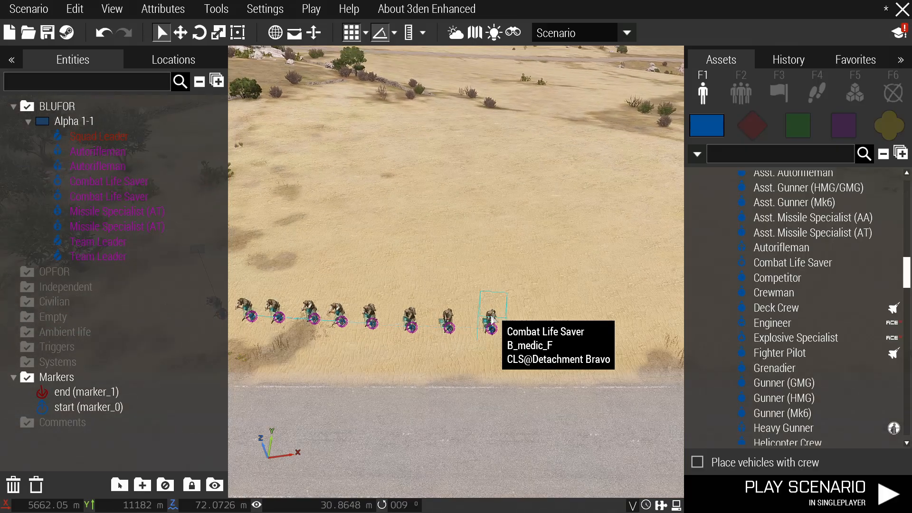
scroll(491, 322, "up", 2)
Move the last combat life saver left into line with the squad.
left_click_drag(491, 334, 473, 332)
key("a")
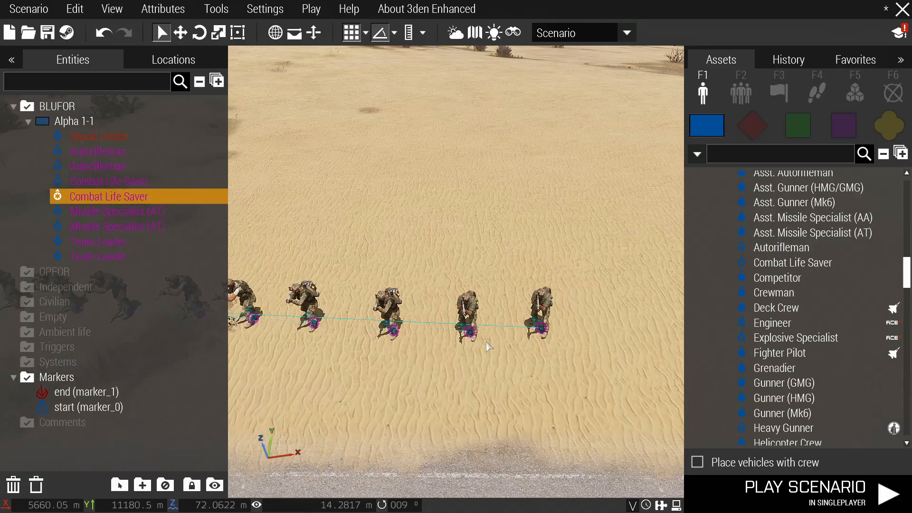
left_click(488, 346)
scroll(487, 337, "down", 3)
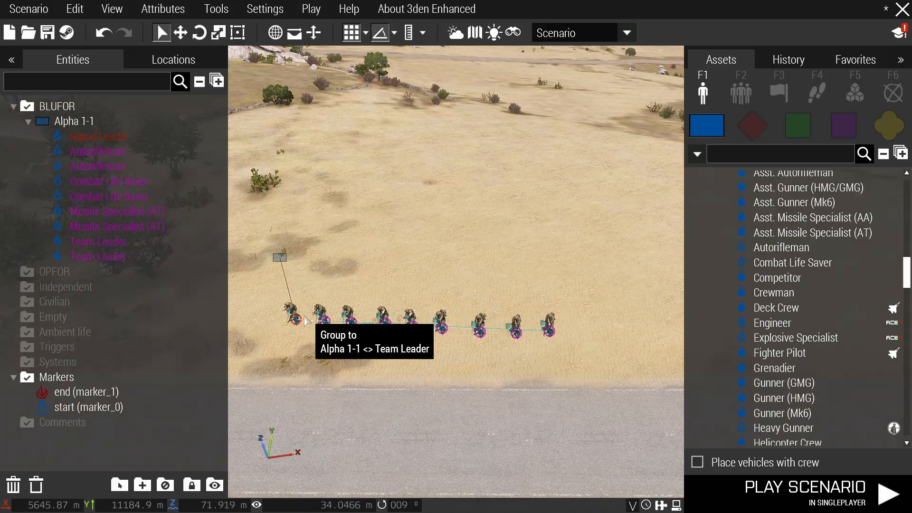
key("a")
scroll(349, 308, "down", 3)
Place a Respawn Position module named 'Ground Insertion' beside the squad, set to BLUFOR.
left_click(855, 92)
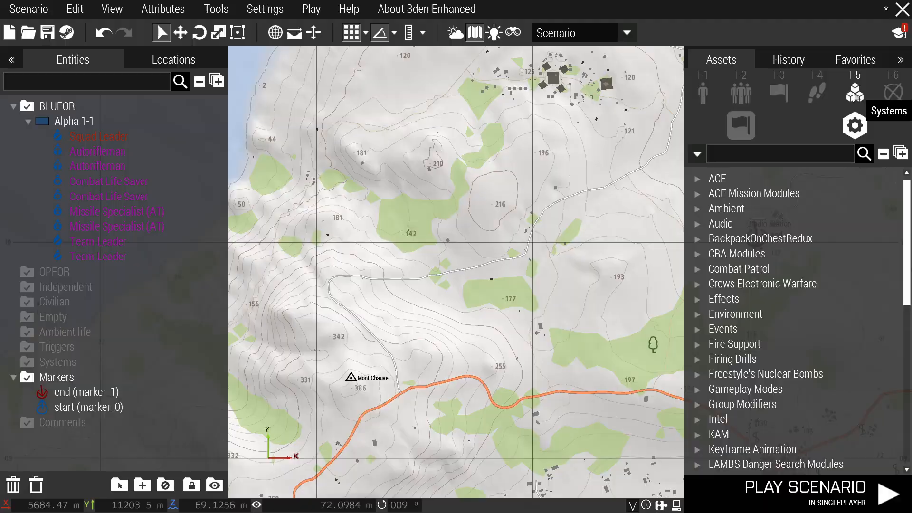
type("respawn")
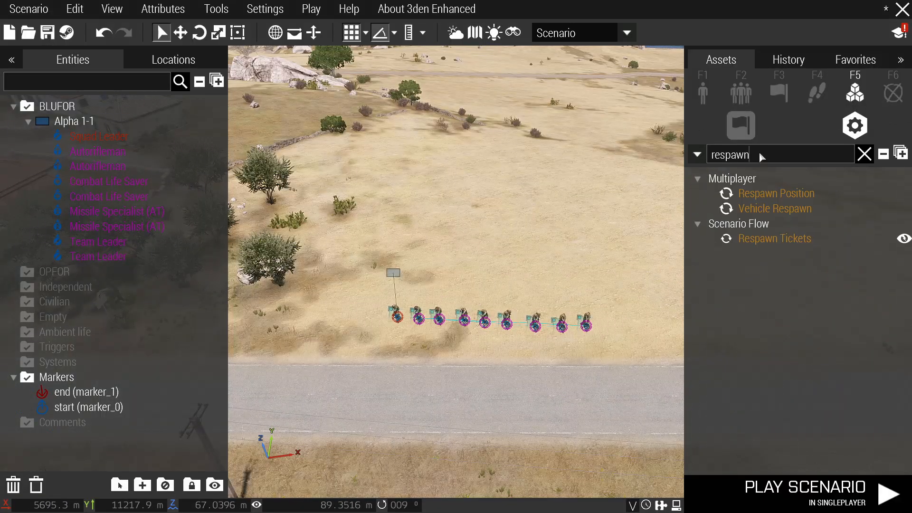
left_click(776, 193)
scroll(462, 379, "up", 3)
left_click(462, 379)
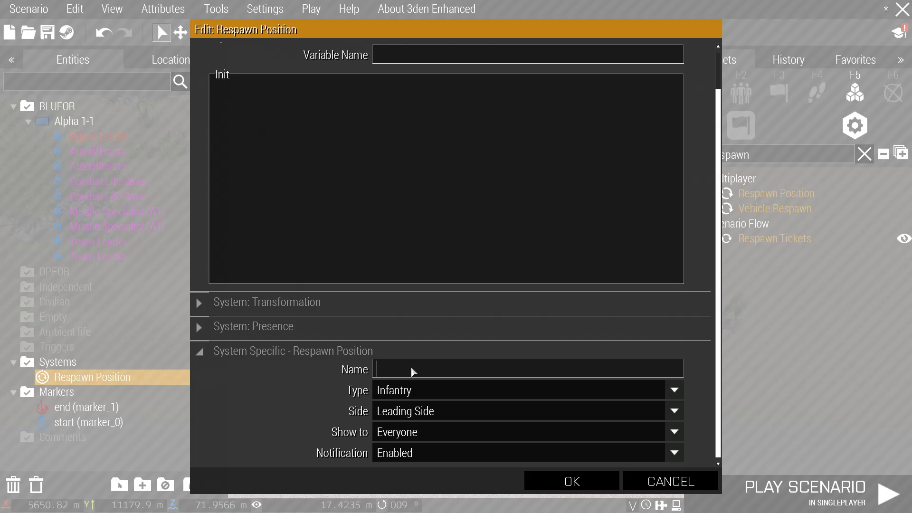
type("Ground Insertion")
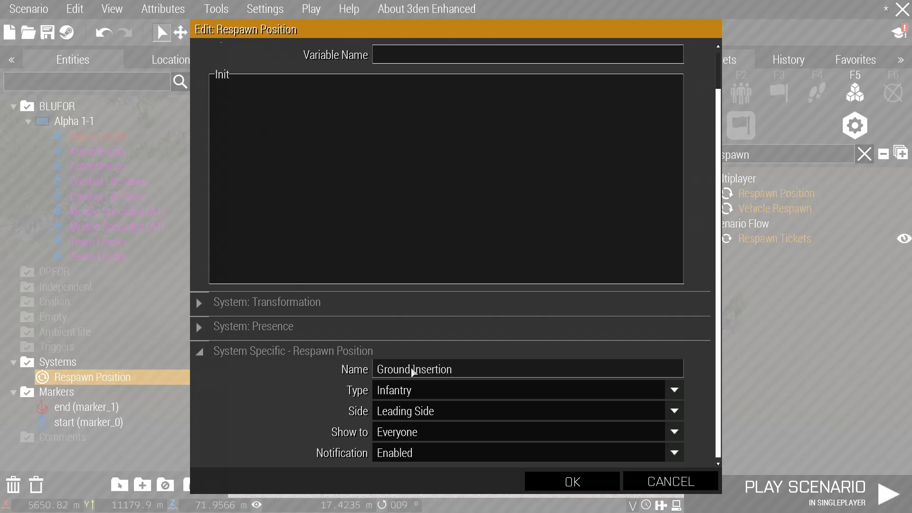
key("Return")
double_click(463, 376)
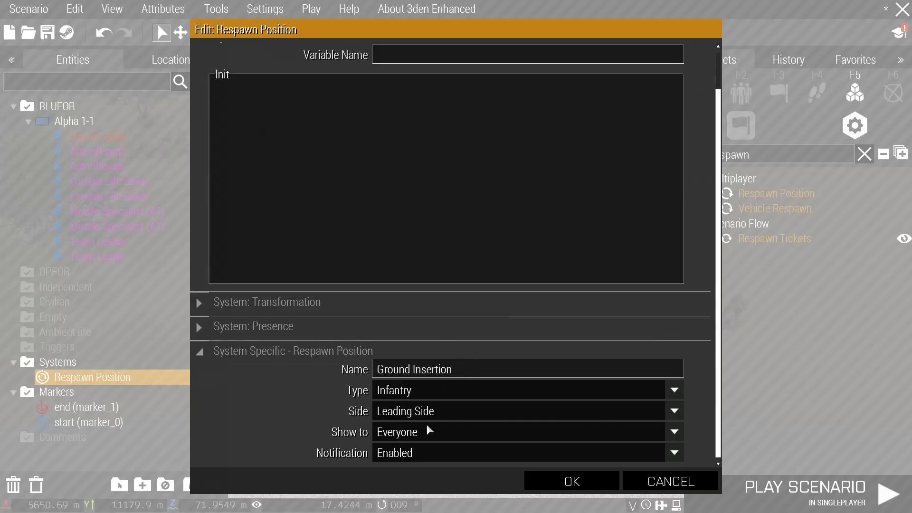
left_click(393, 413)
left_click(423, 438)
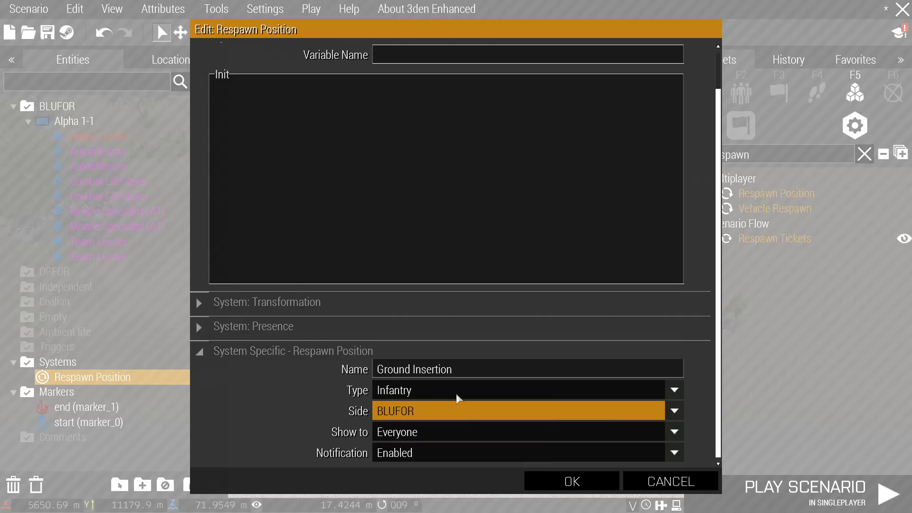
left_click(572, 481)
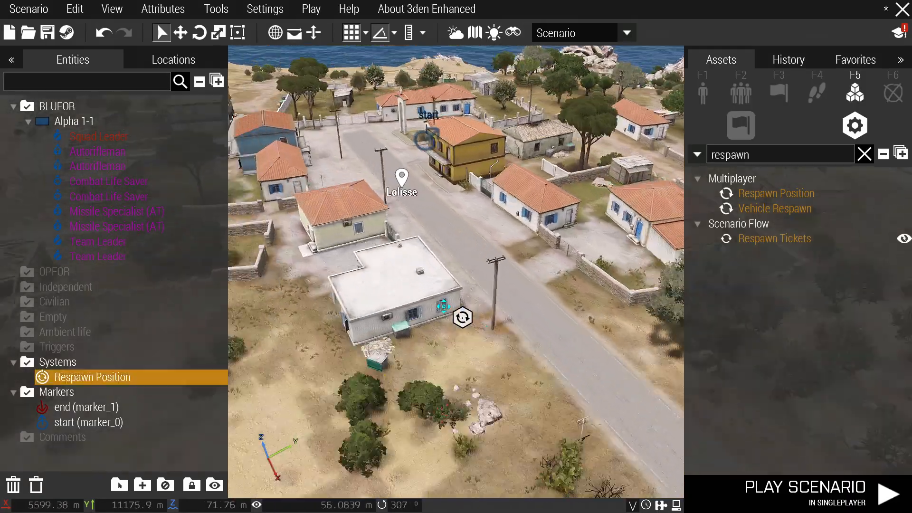
Move the Respawn Position module into the church square.
key("w")
left_click_drag(444, 307, 456, 379)
key("d")
right_click_drag(463, 380, 580, 272)
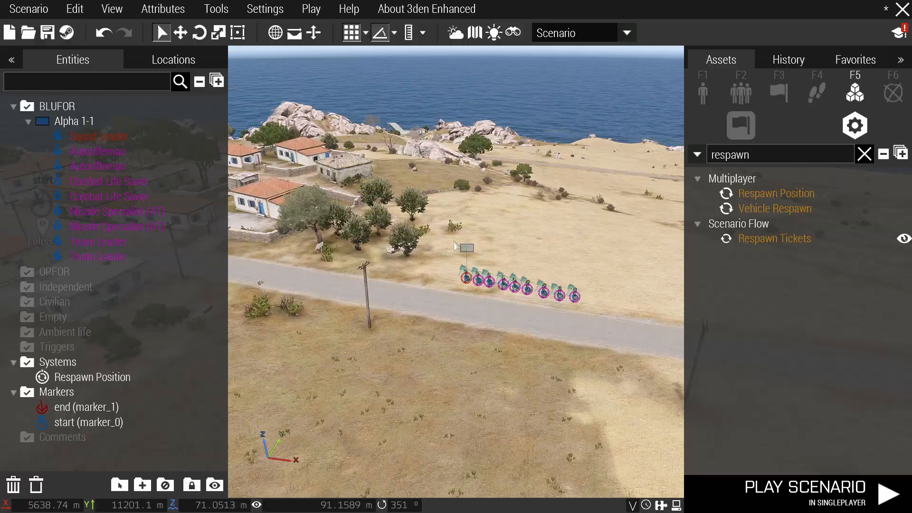
Relocate group Alpha 1-1 behind the fence near the church square.
key("a")
left_click_drag(467, 249, 349, 287)
key("w")
key("d")
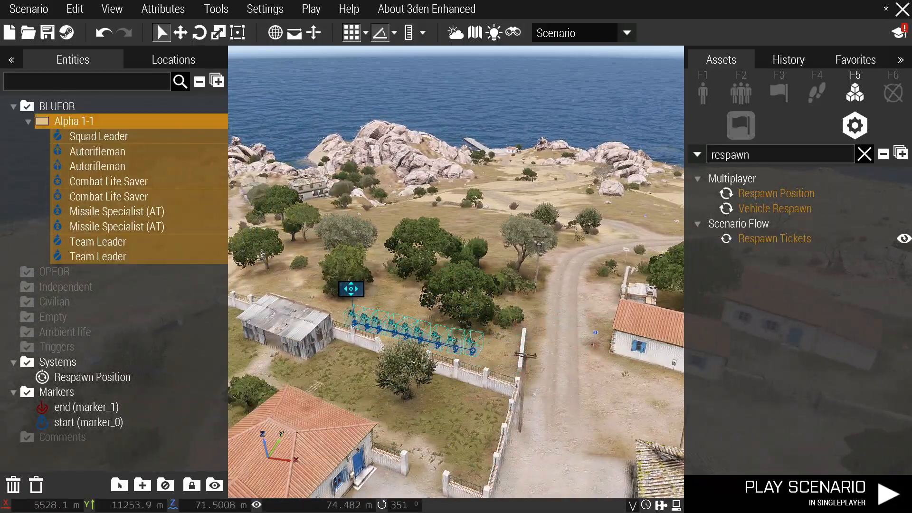
left_click(460, 287)
key("s")
scroll(501, 257, "up", 3)
key("d")
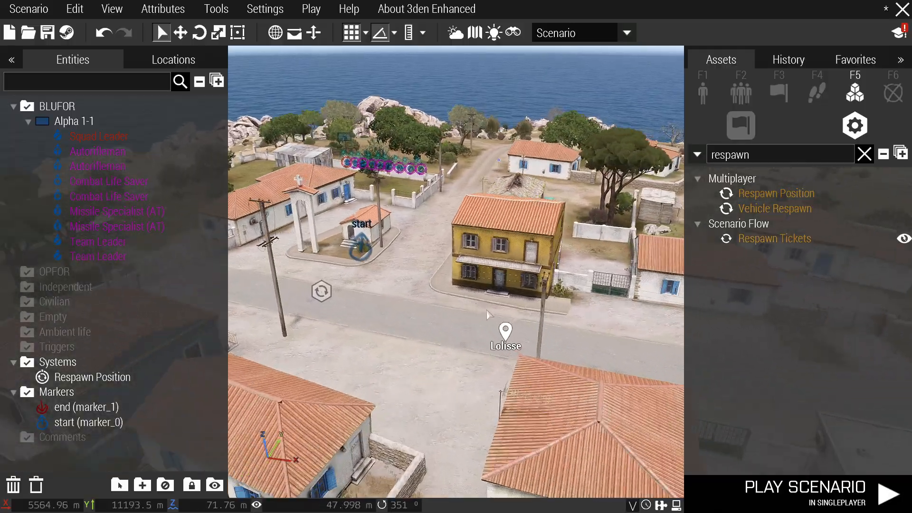
scroll(351, 304, "up", 4)
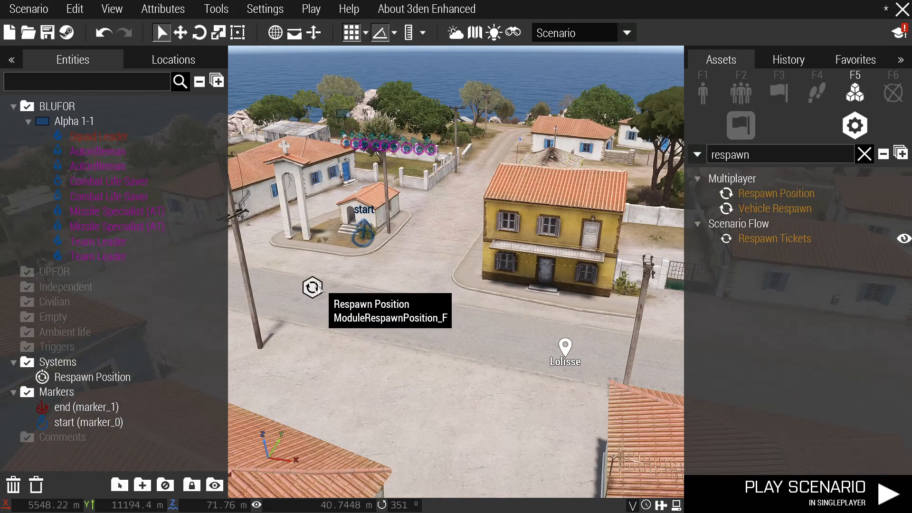
scroll(320, 285, "down", 5)
scroll(381, 217, "up", 3)
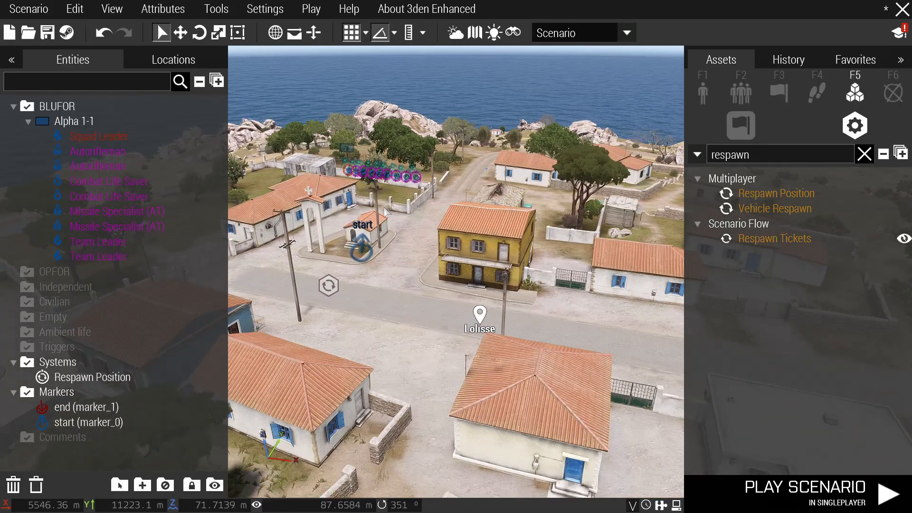
scroll(362, 233, "down", 4)
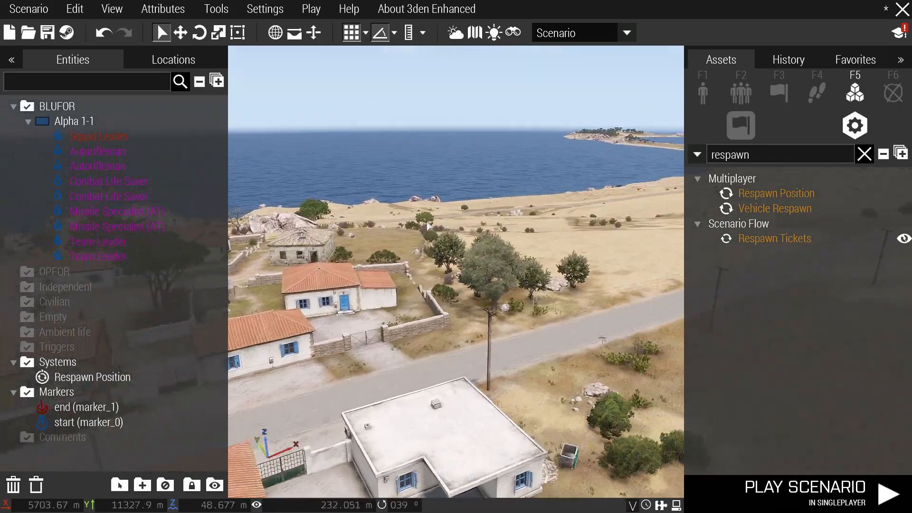
scroll(361, 229, "up", 3)
Start Save As in the MPMissions folder and clear the existing file name.
left_click(36, 13)
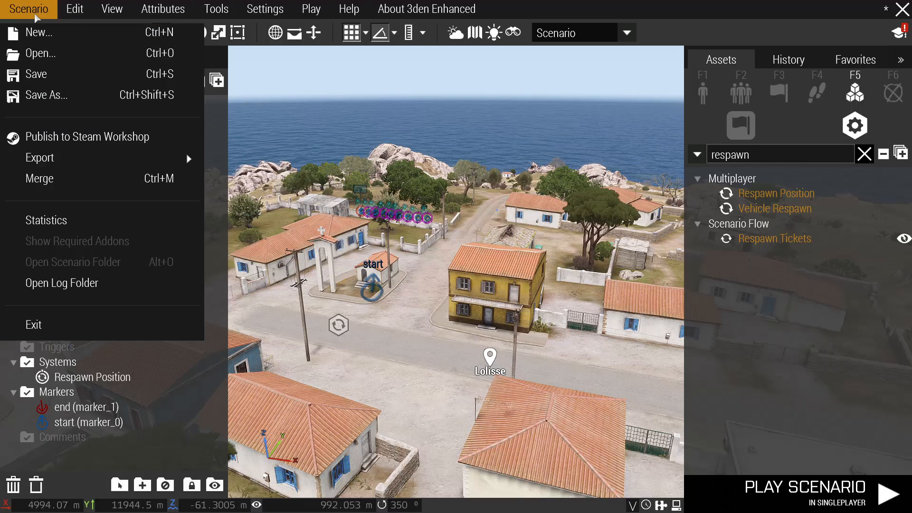
left_click(102, 93)
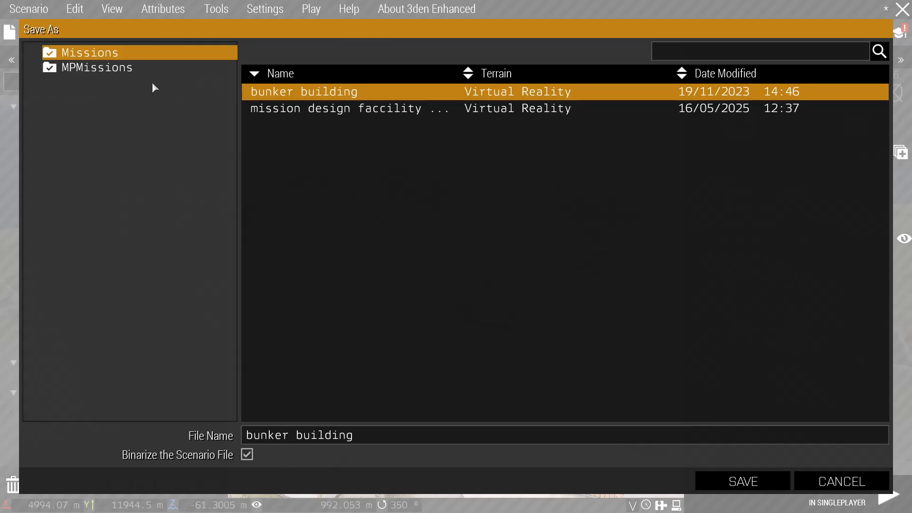
left_click(97, 69)
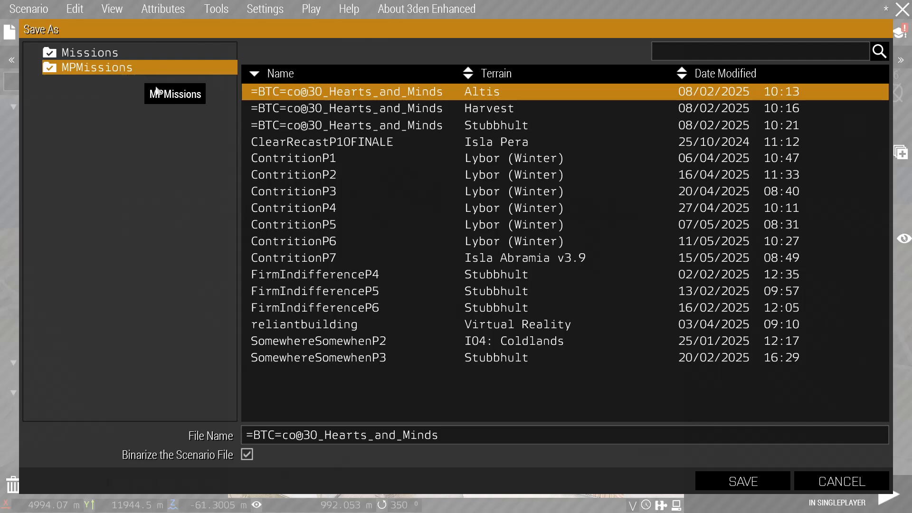
left_click_drag(435, 434, 243, 434)
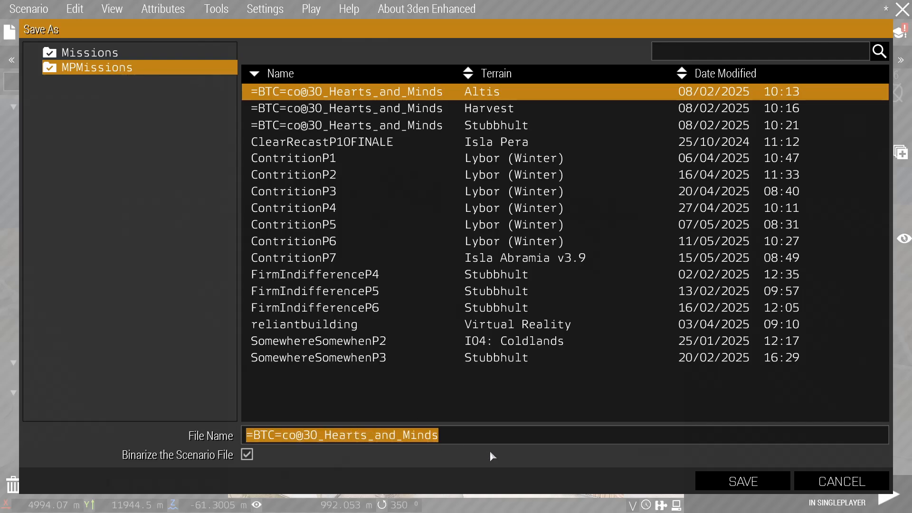
key("BackSpace")
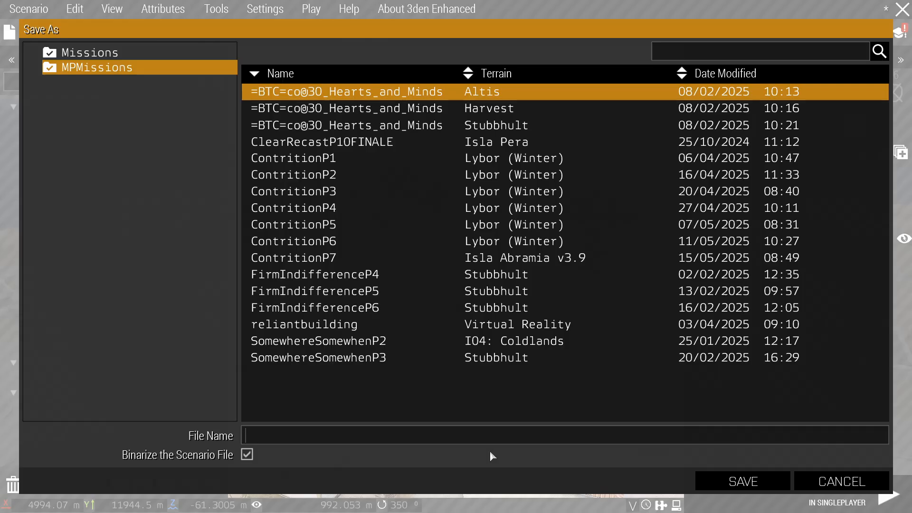
Enter the file name GoldenTiger1, removing stray characters, and save.
type("GoldenTiger%1")
left_click(289, 436)
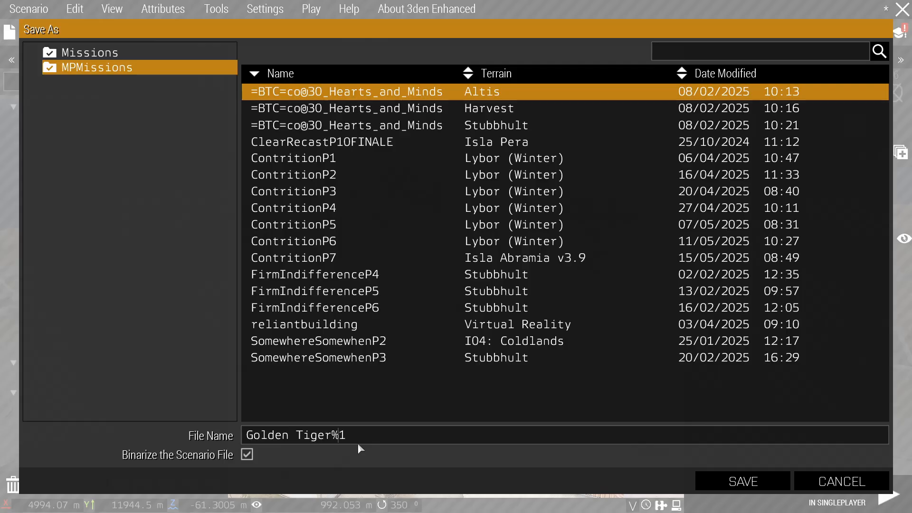
key("BackSpace")
type("%")
left_click(333, 437)
key("Delete")
left_click(296, 436)
key("BackSpace")
left_click(722, 478)
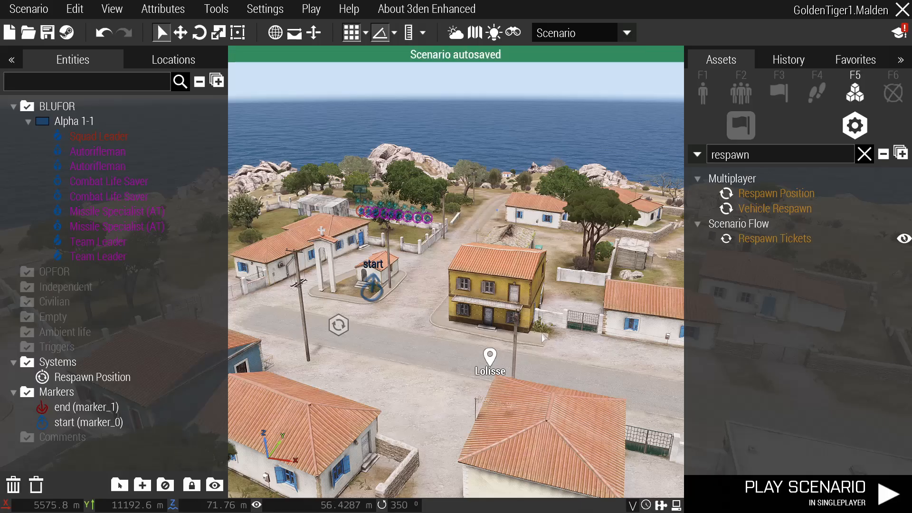
Open the General scenario attributes and type 'Golden Tiger Par' into the Title field.
left_click(163, 9)
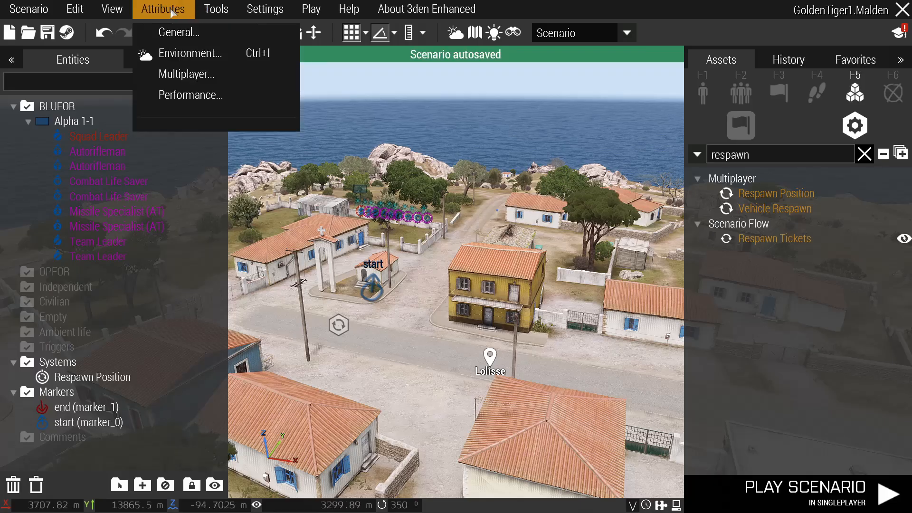
key("4")
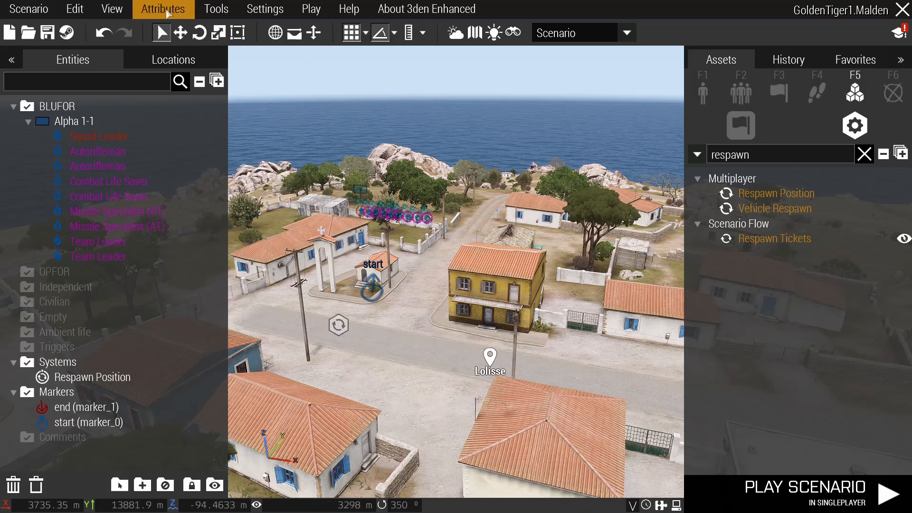
left_click(166, 11)
left_click(161, 30)
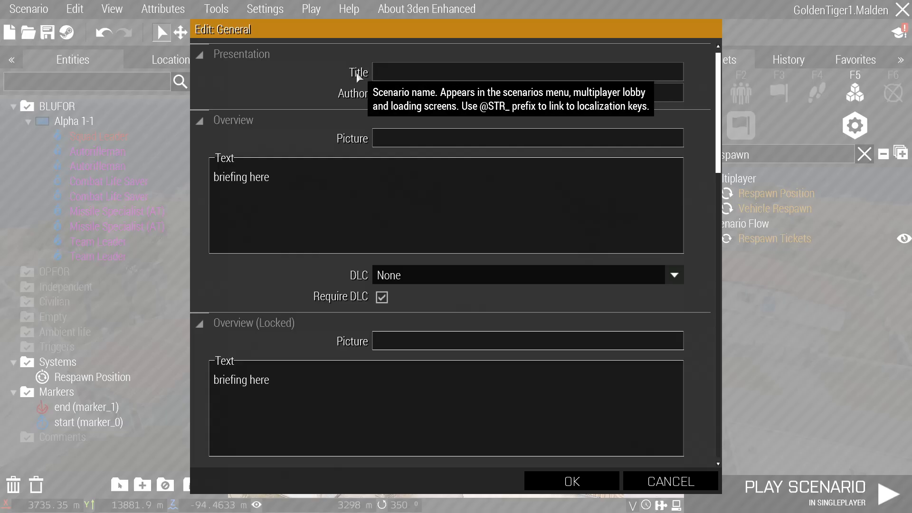
left_click(466, 76)
type("G")
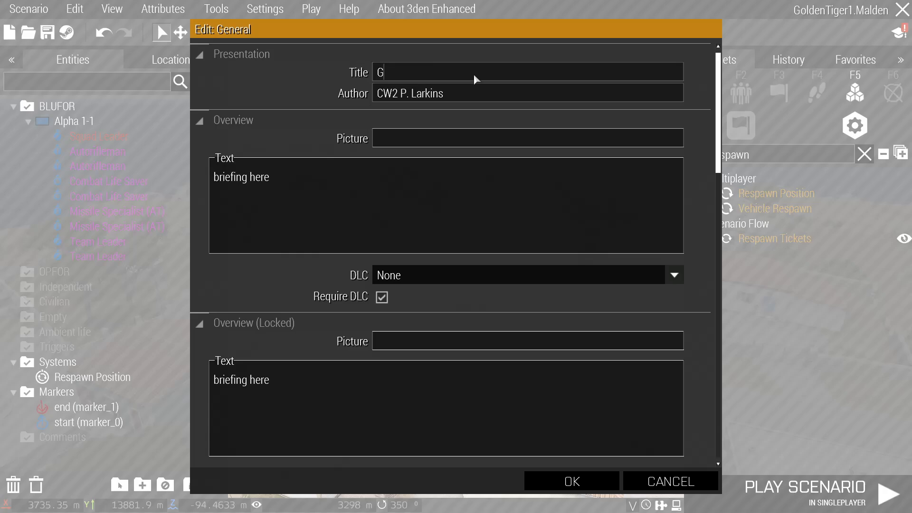
type("olden Tiger Part 1")
Confirm the General attributes and save the scenario.
key("Return")
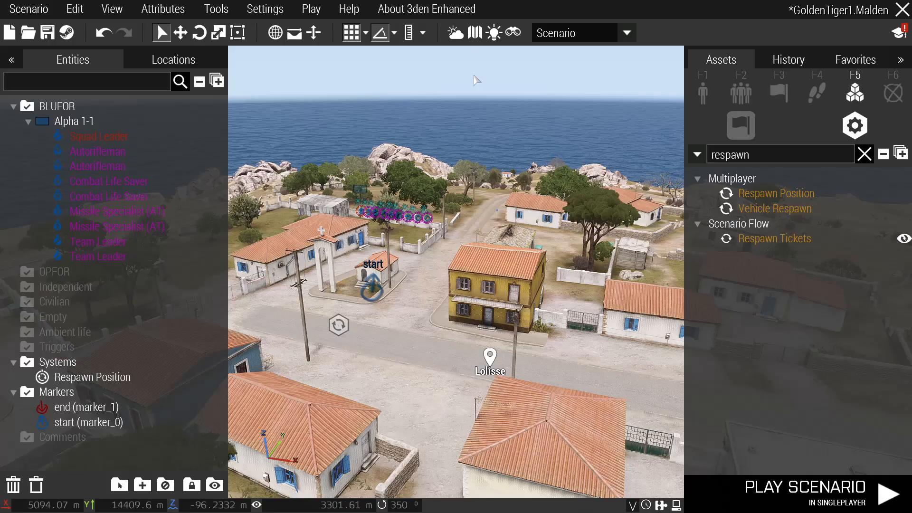
key("ctrl+s")
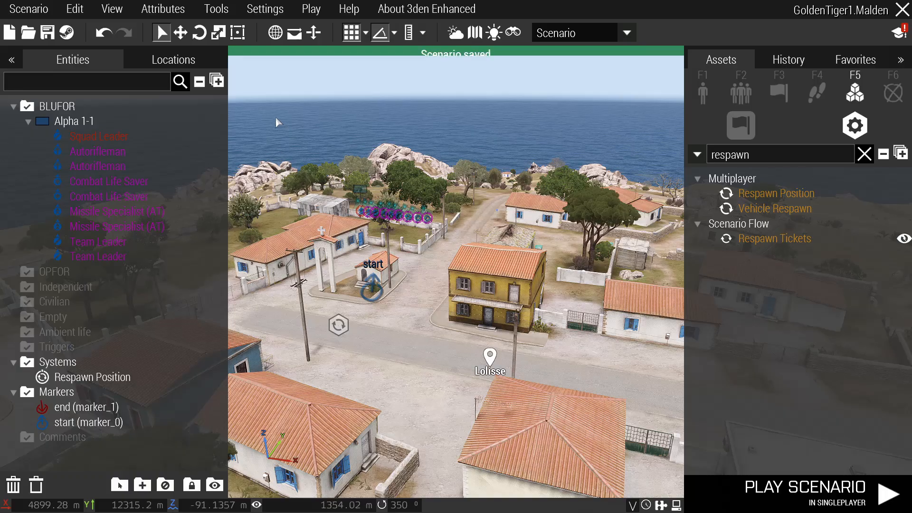
key("ctrl+s")
left_click(48, 6)
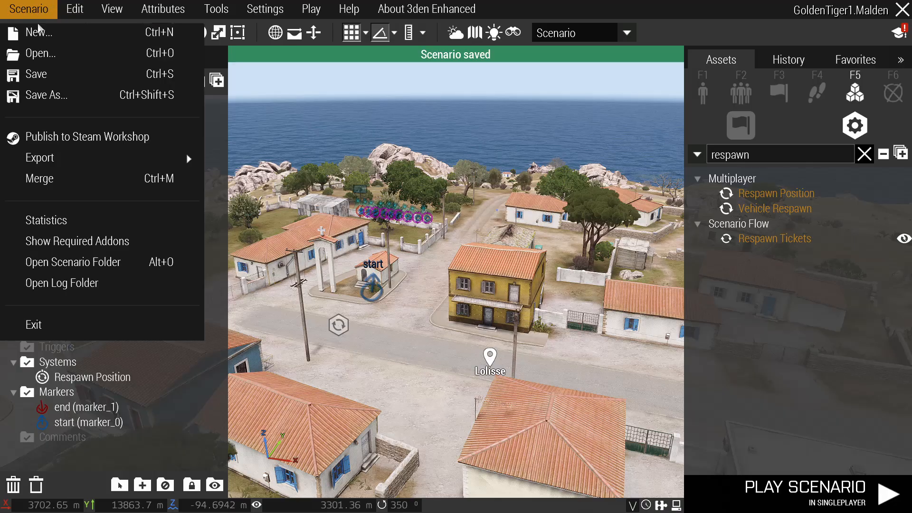
left_click(35, 74)
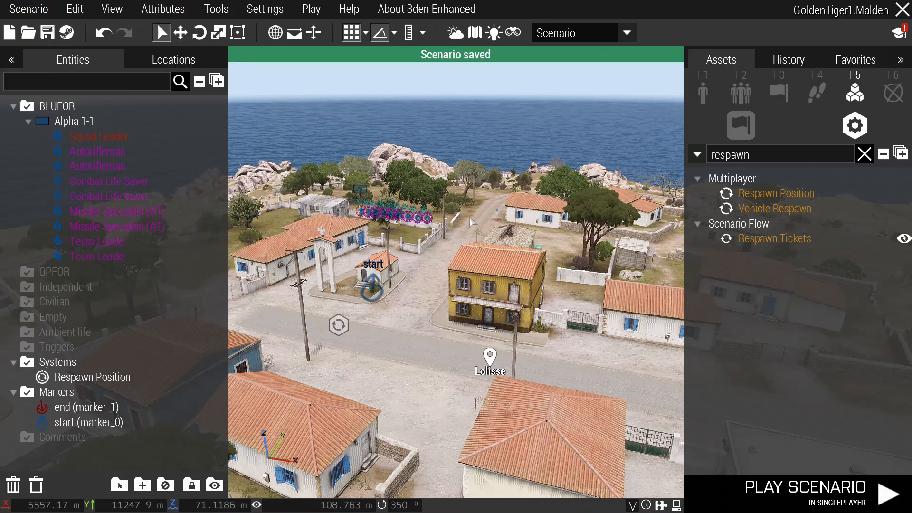
Fly the camera around Lolisse to view the village streets.
right_click_drag(395, 214, 549, 238)
key("a")
key("s")
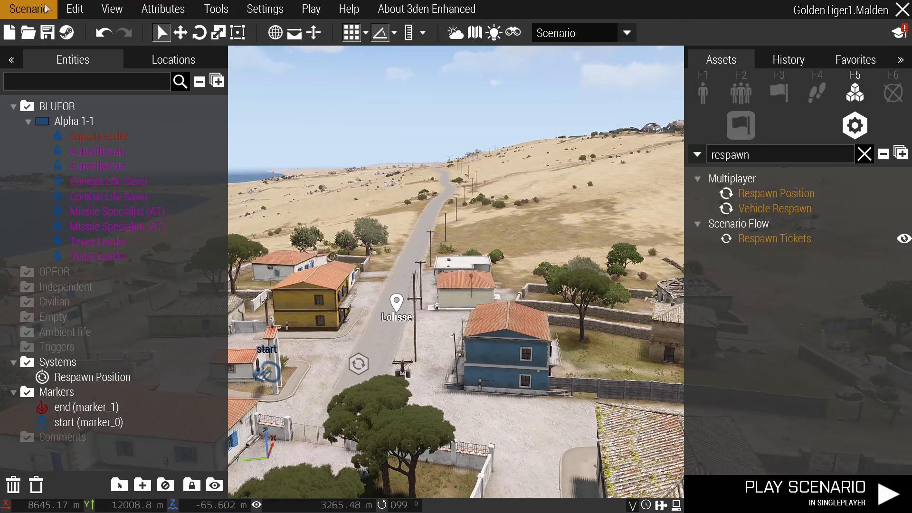
left_click(30, 9)
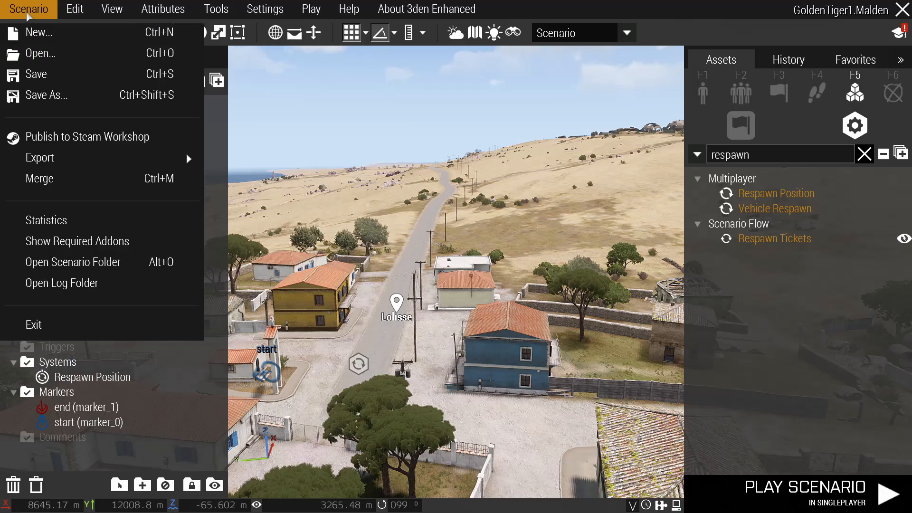
left_click(27, 13)
key("d")
key("s")
right_click_drag(492, 252, 419, 253)
key("w")
key("d")
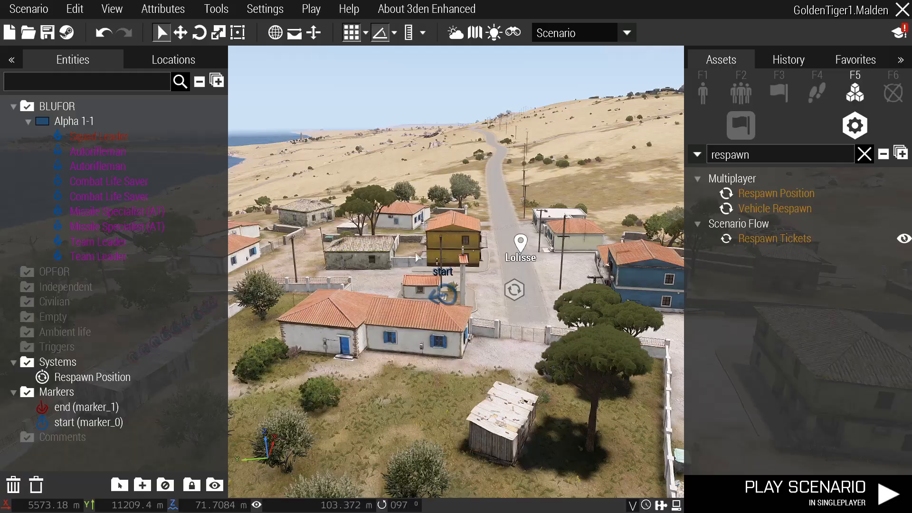
Check the end marker by the radio station on the map, then return to 3D.
key("m")
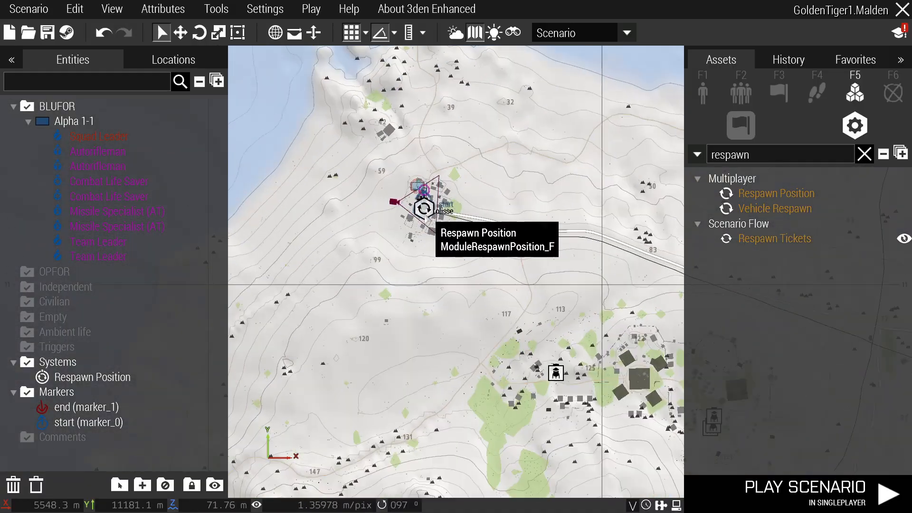
scroll(426, 220, "down", 5)
right_click_drag(632, 317, 422, 250)
scroll(422, 249, "down", 3)
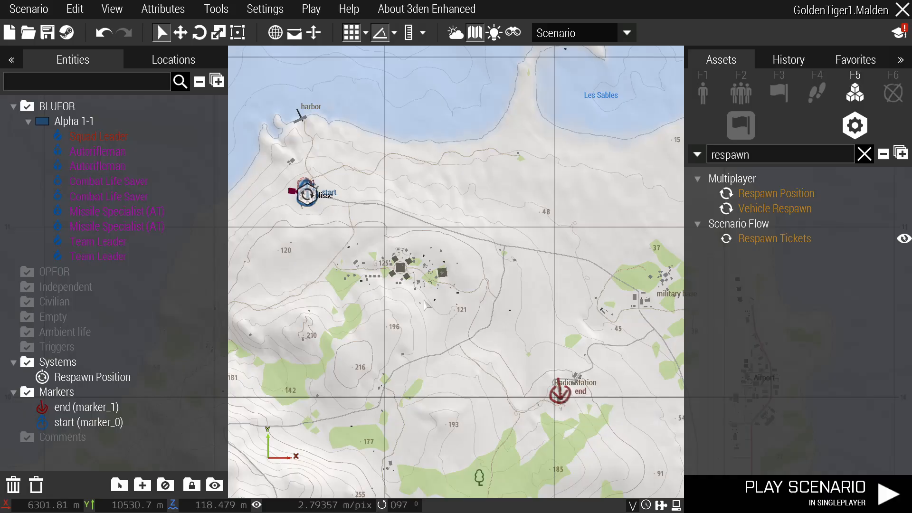
key("m")
key("w")
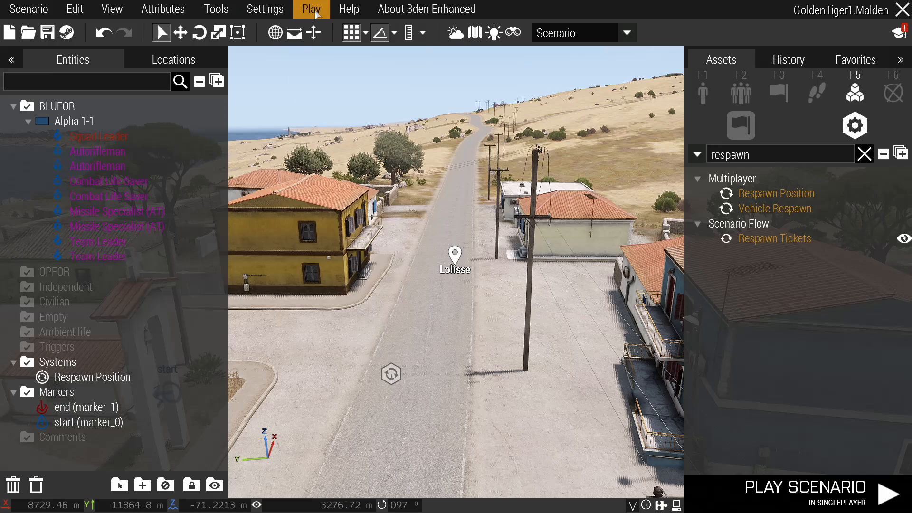
Host the scenario as a LAN multiplayer game and take the Squad Leader slot.
left_click(315, 13)
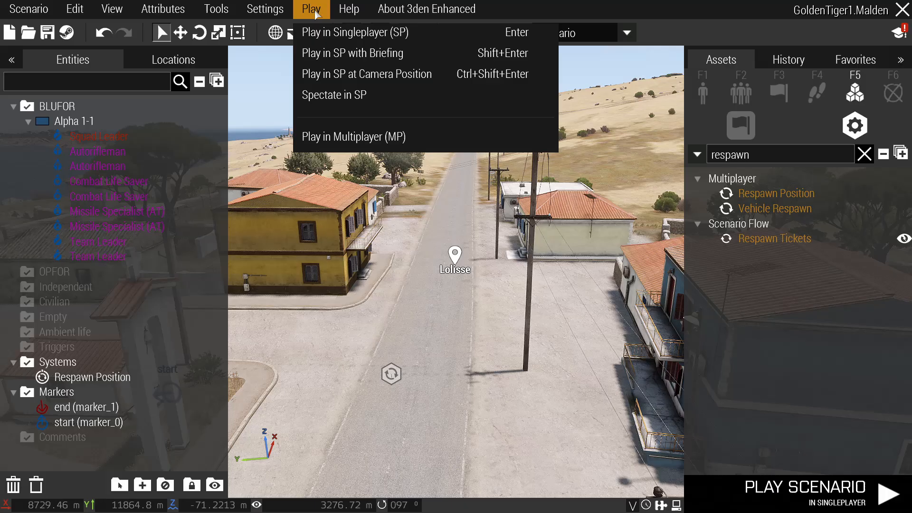
left_click(377, 137)
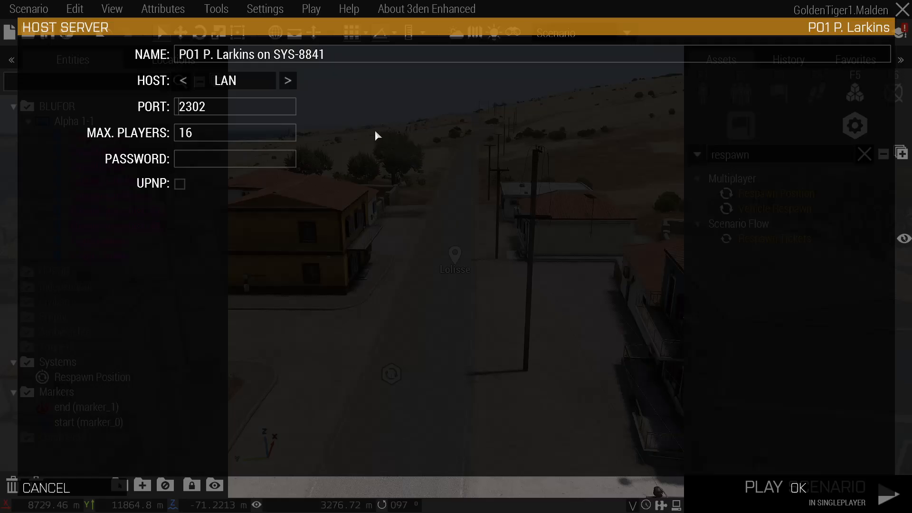
left_click(805, 486)
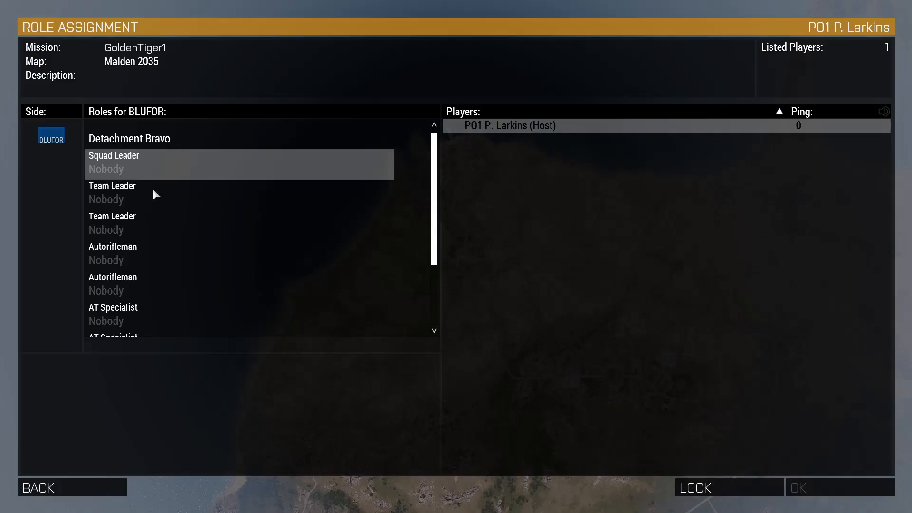
scroll(153, 195, "down", 3)
left_click(133, 175)
left_click(803, 488)
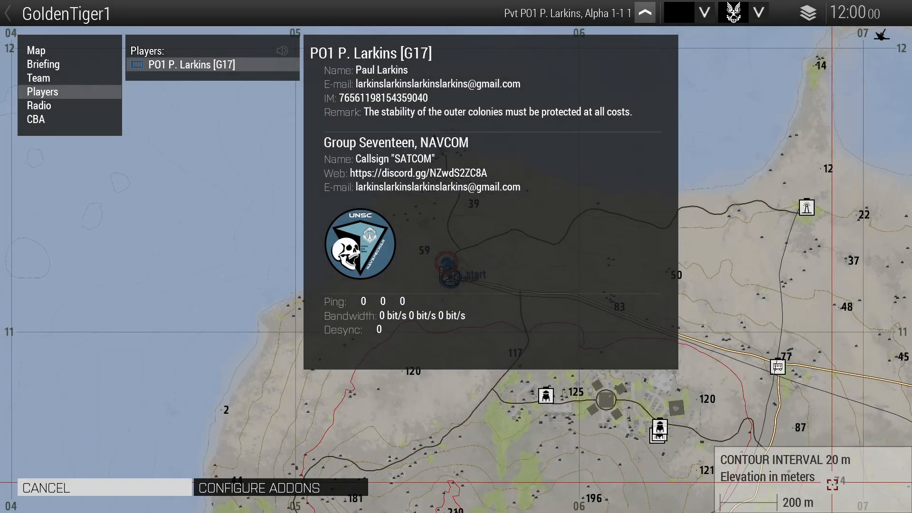
Continue past the GoldenTiger1 briefing to deploy into Lolisse.
left_click(832, 485)
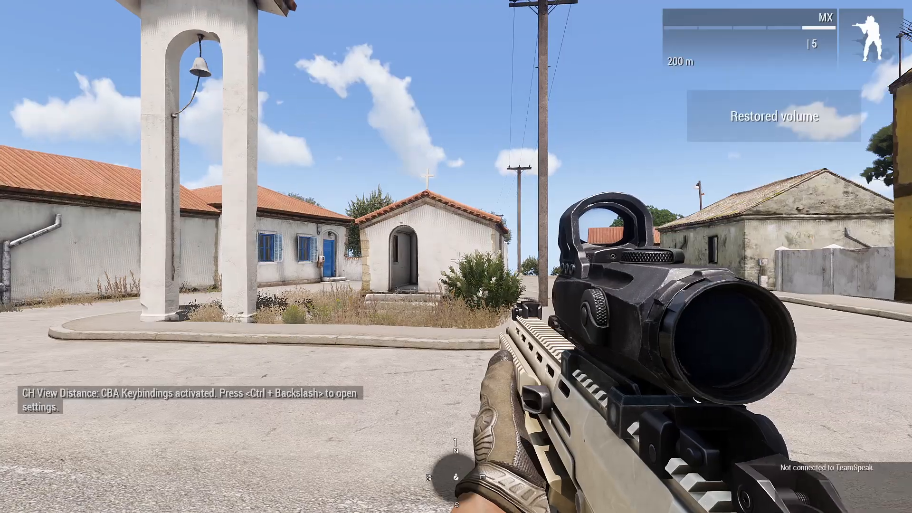
Move along the village street, then respawn at the Ground Insertion point.
key("w")
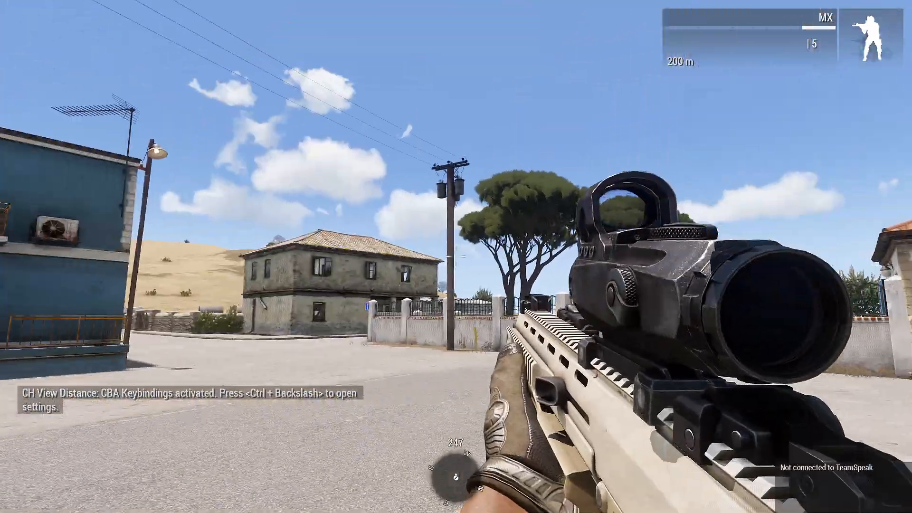
key("shift+w")
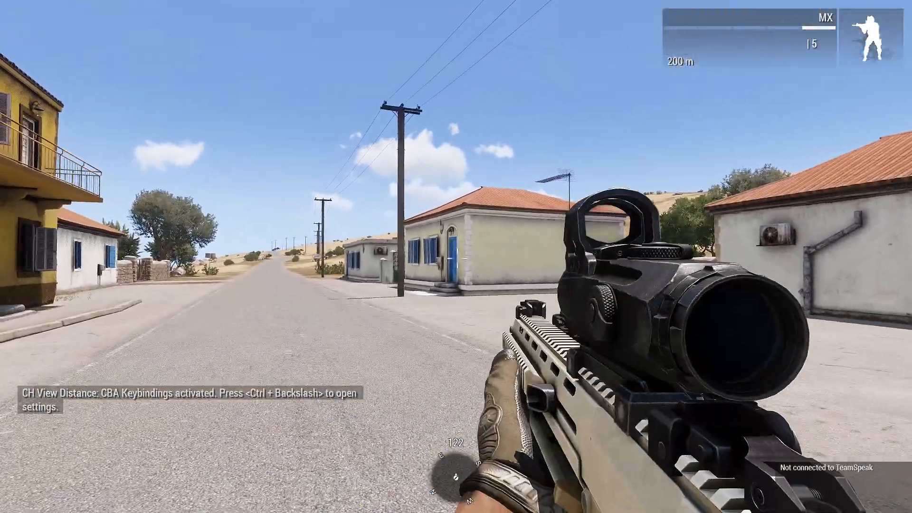
key("shift+w")
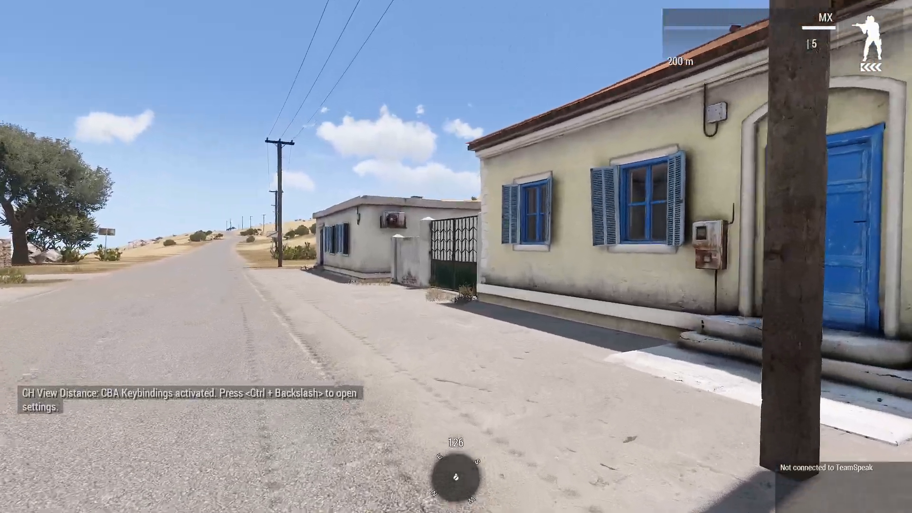
key("ctrl+super")
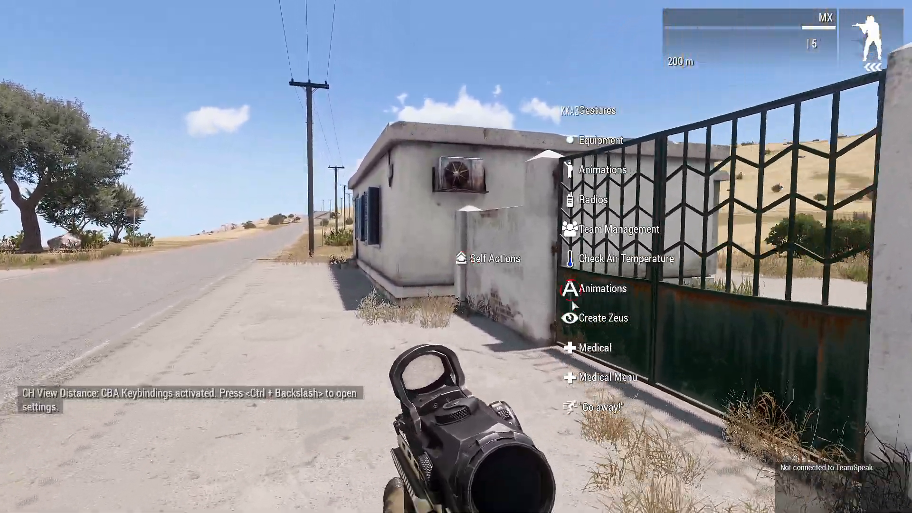
mouse_move(572, 290)
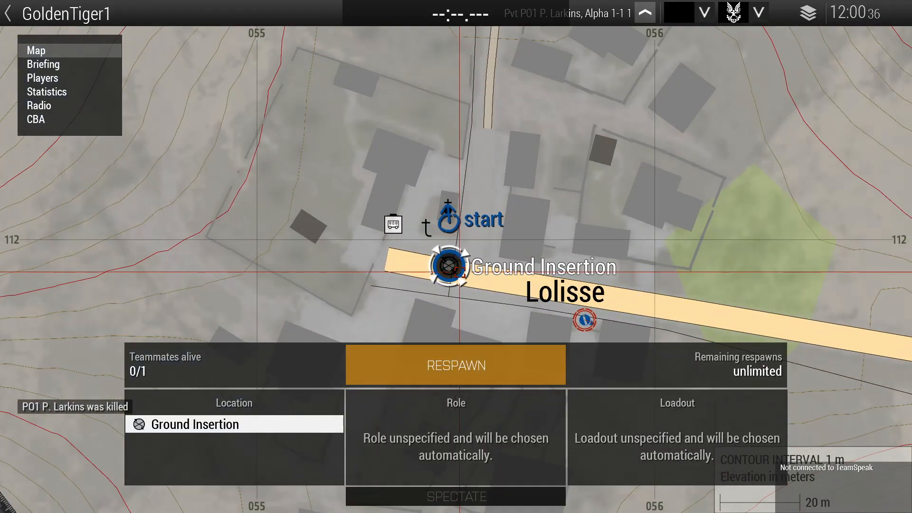
left_click(486, 351)
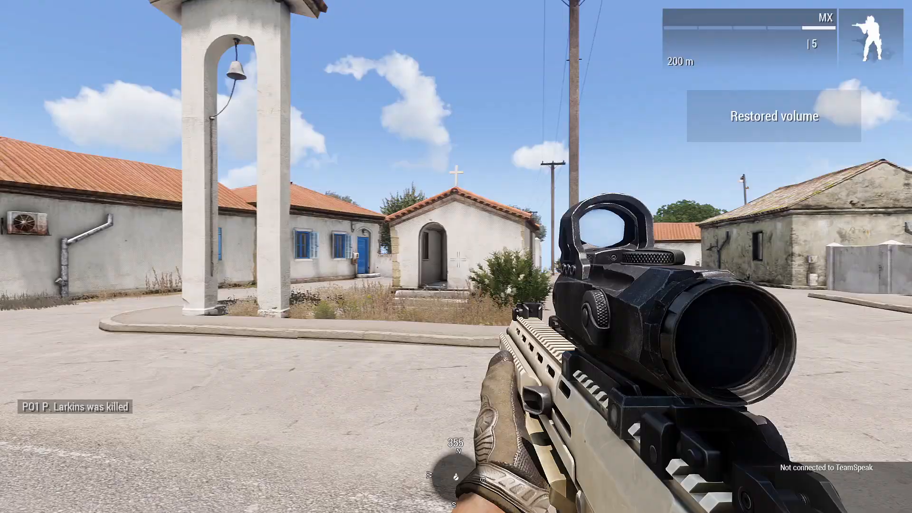
Walk down the street toward the fallen body and pause the game to abort.
key("w")
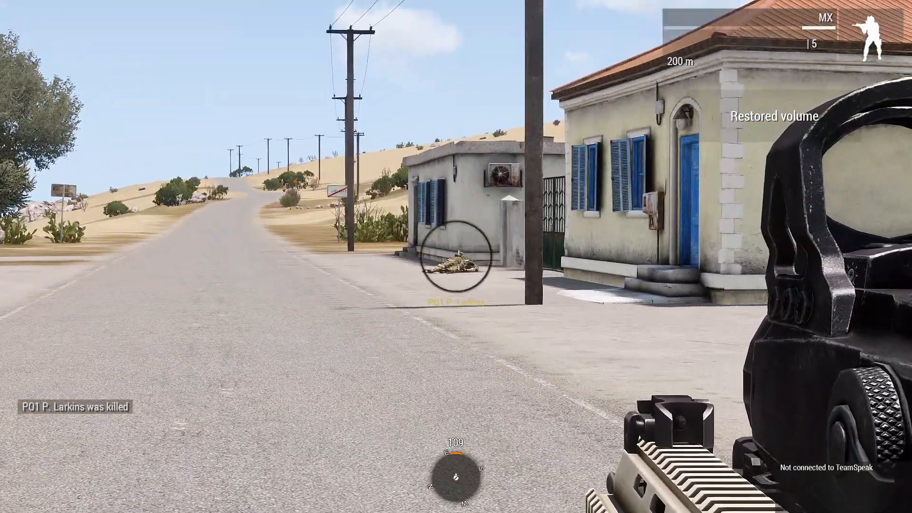
key("a")
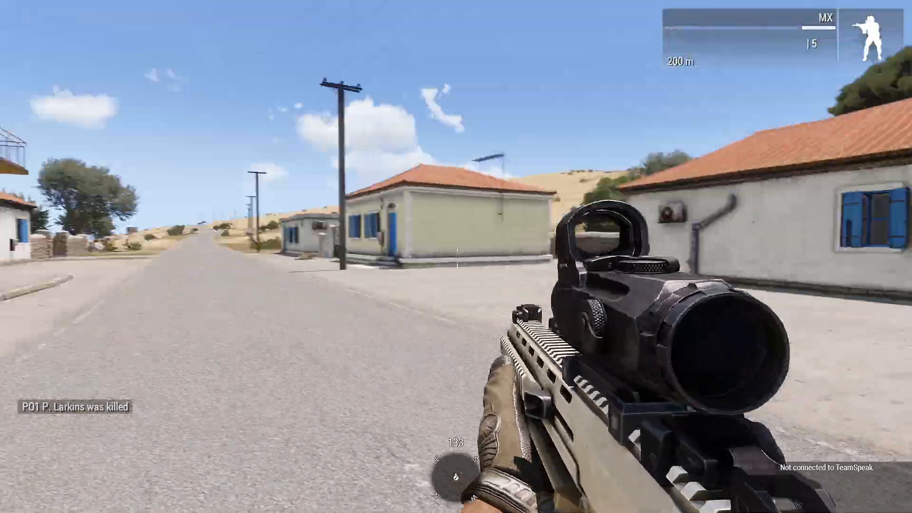
right_click(456, 257)
key("shift+grave")
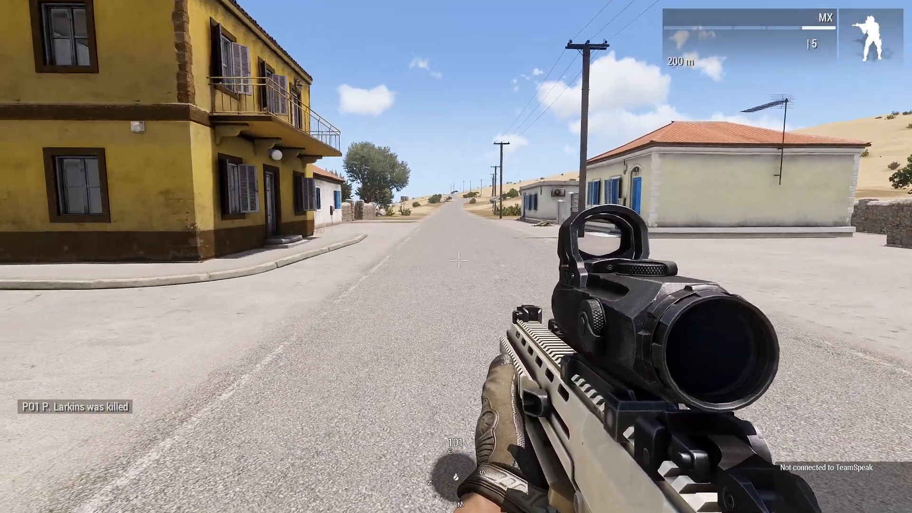
key("Escape")
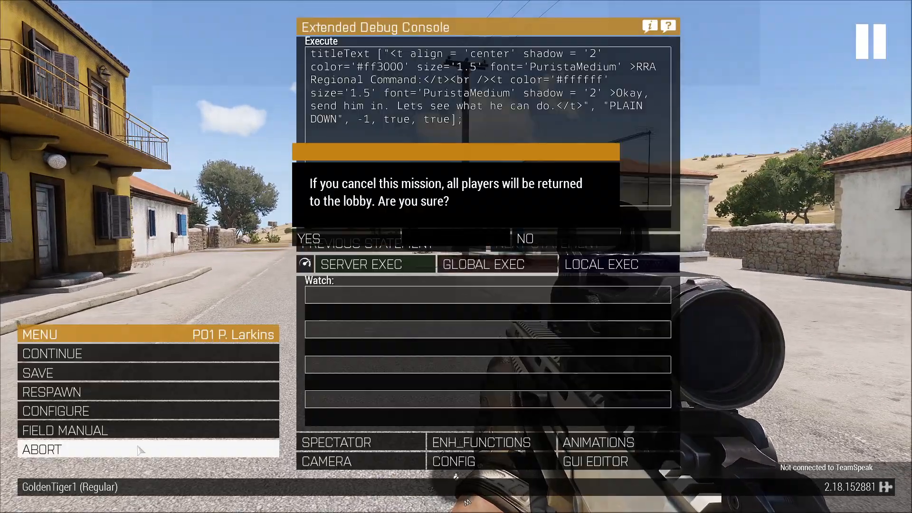
Abort the multiplayer test and return through the debriefing and lobby to the editor.
left_click(360, 242)
left_click(720, 449)
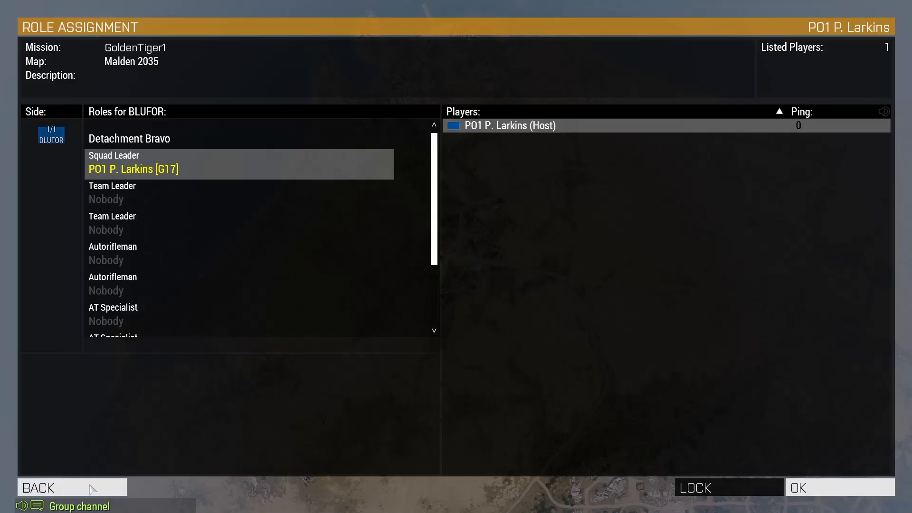
key("Escape")
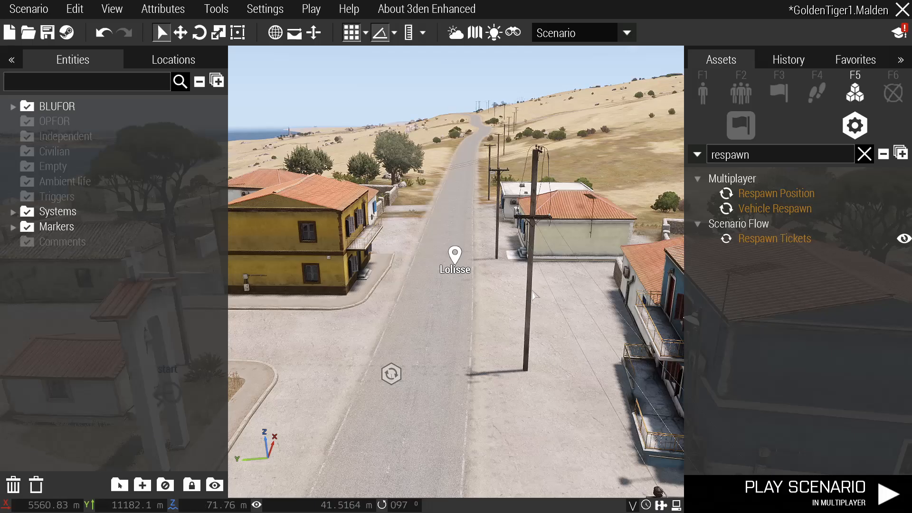
Fly the camera to the end marker at the radio station and list the composition assets.
right_click_drag(555, 292, 536, 303)
key("s")
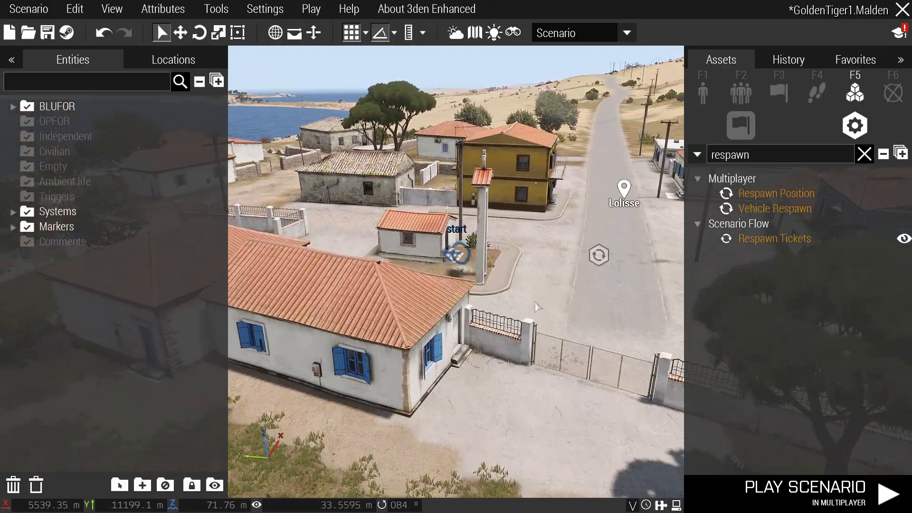
key("m")
scroll(529, 353, "up", 6)
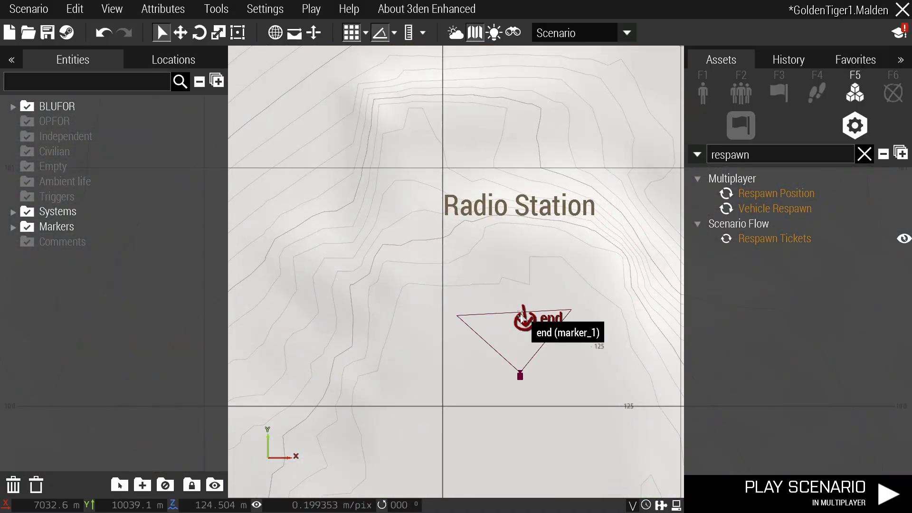
key("m")
key("s")
right_click_drag(624, 300, 640, 284)
key("z")
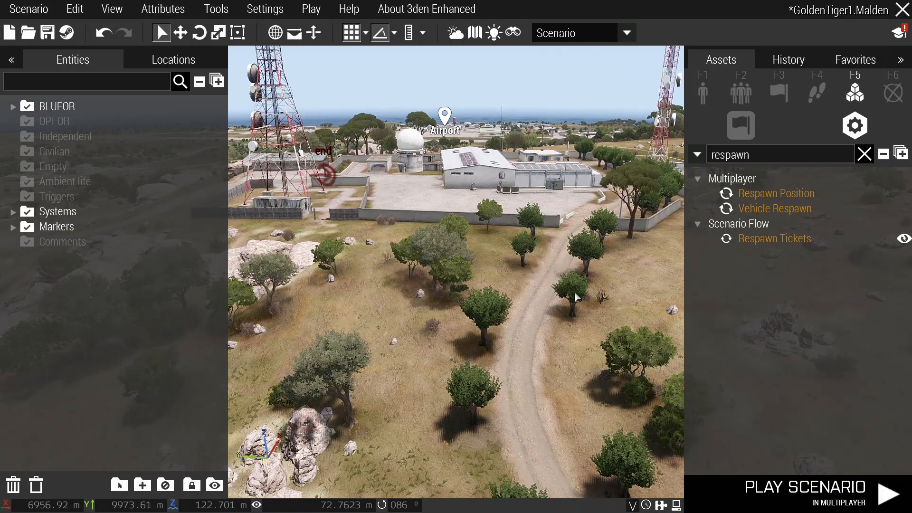
right_click_drag(575, 294, 681, 236)
key("q")
left_click(741, 93)
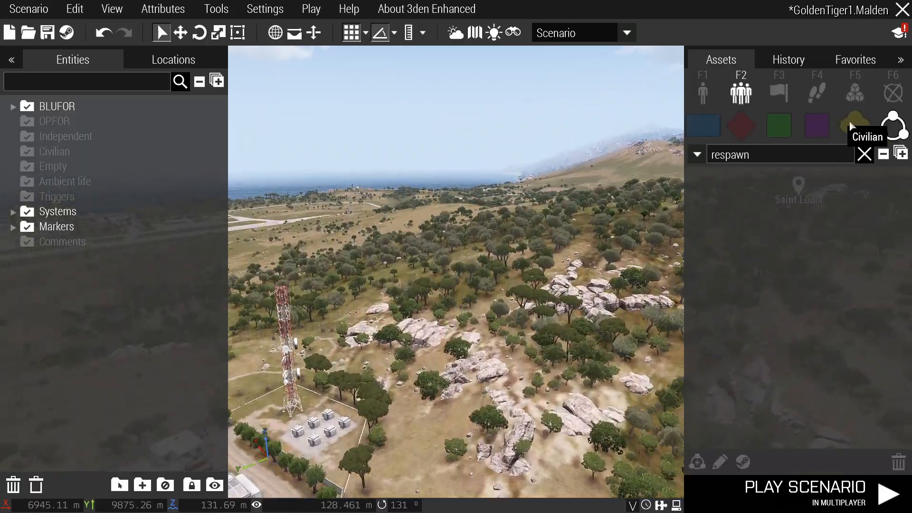
Clear the 'respawn' filter from the asset search and reposition the camera near the radio station.
left_click(779, 157)
type("respawn")
key("ctrl+a")
key("BackSpace")
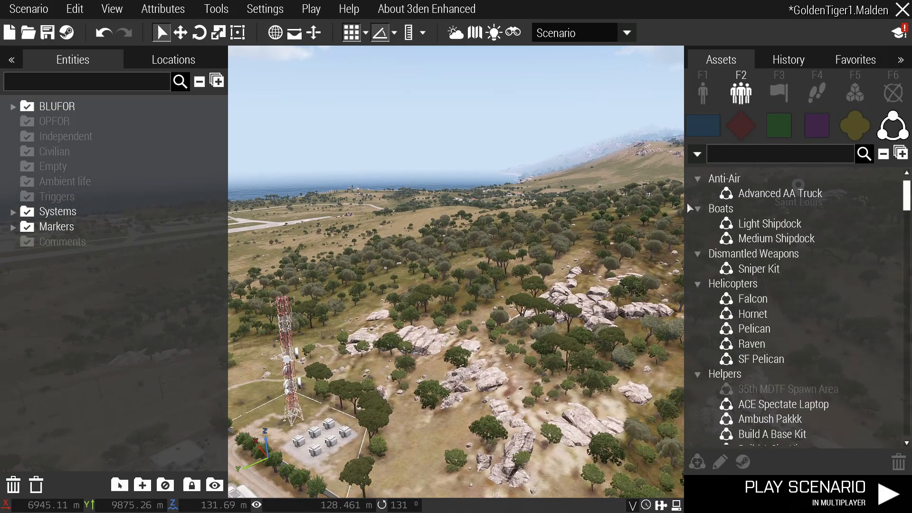
scroll(751, 218, "up", 5)
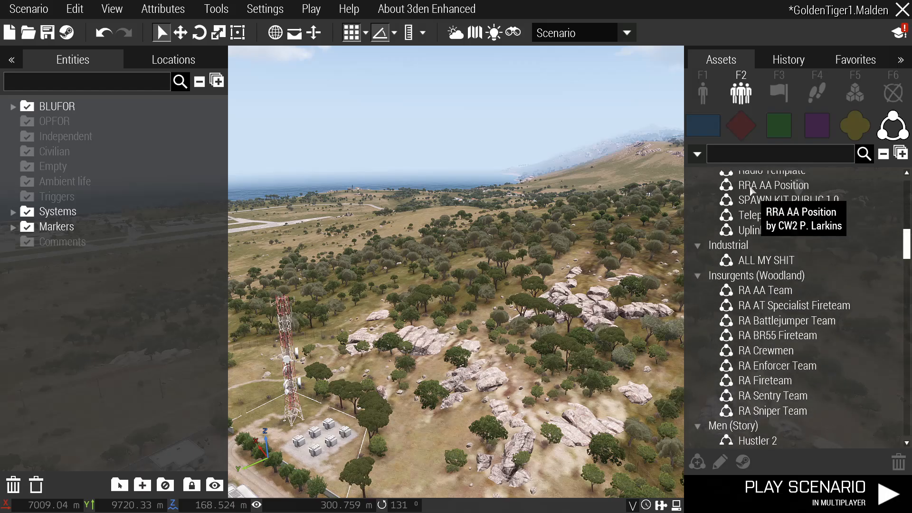
type("B")
key("BackSpace")
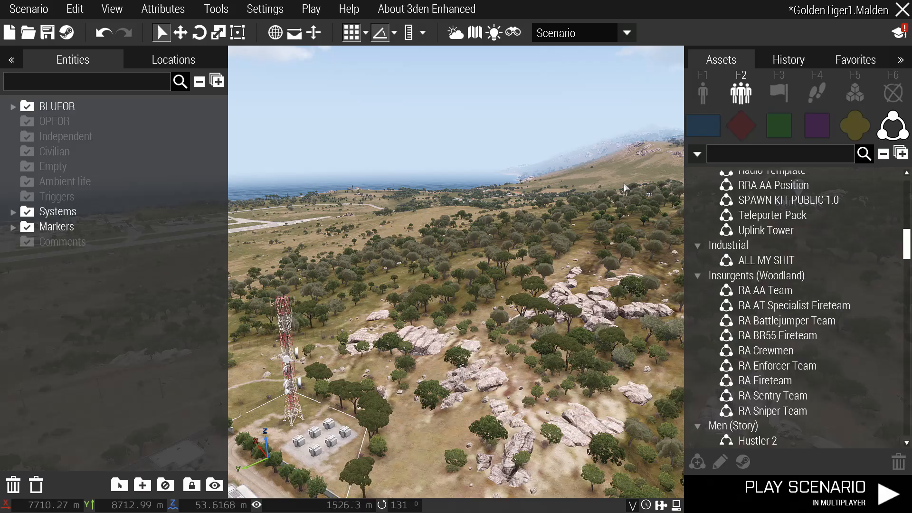
key("s")
right_click_drag(599, 204, 511, 243)
key("d")
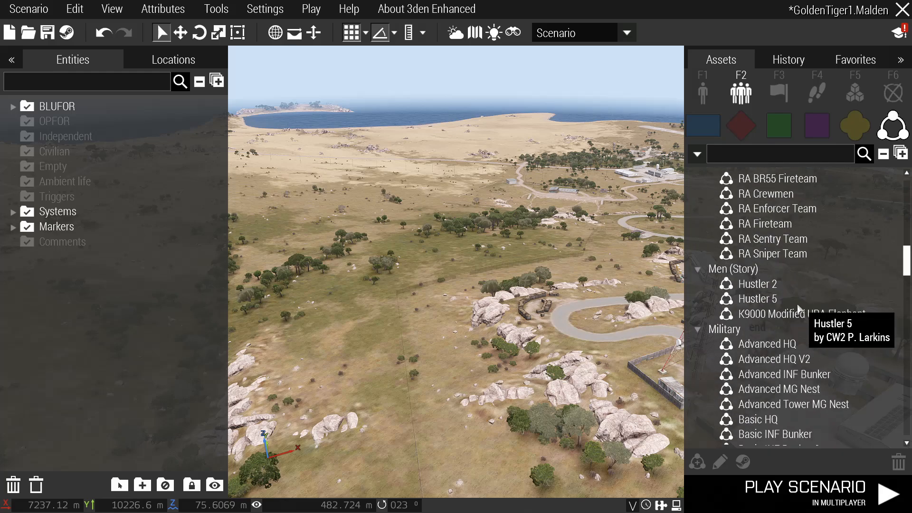
Search 'Build a' and place the Build A Base Kit composition on the hillside beside the radio station.
left_click(761, 152)
type("Build a")
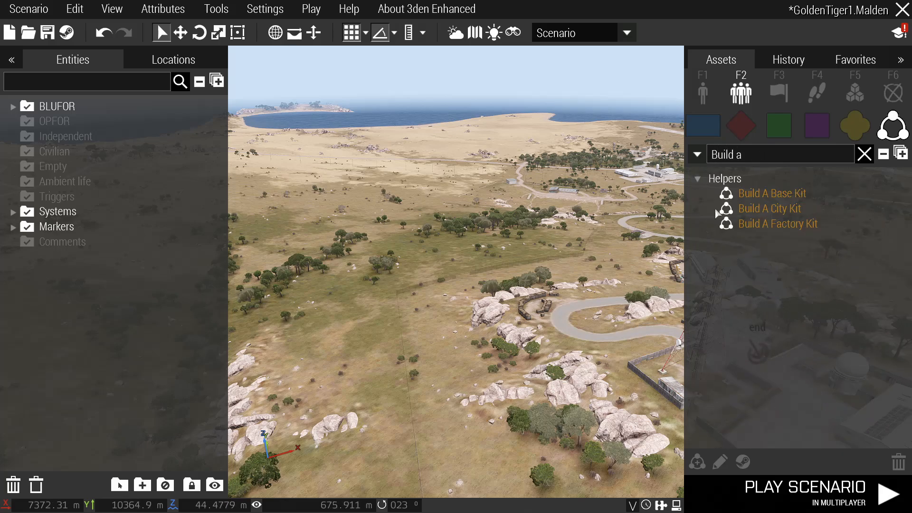
left_click(761, 194)
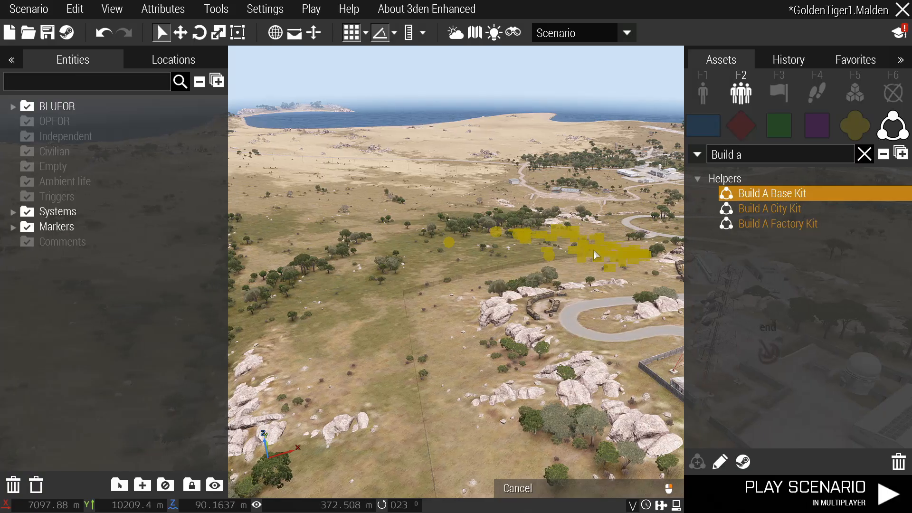
left_click(759, 205)
left_click(760, 193)
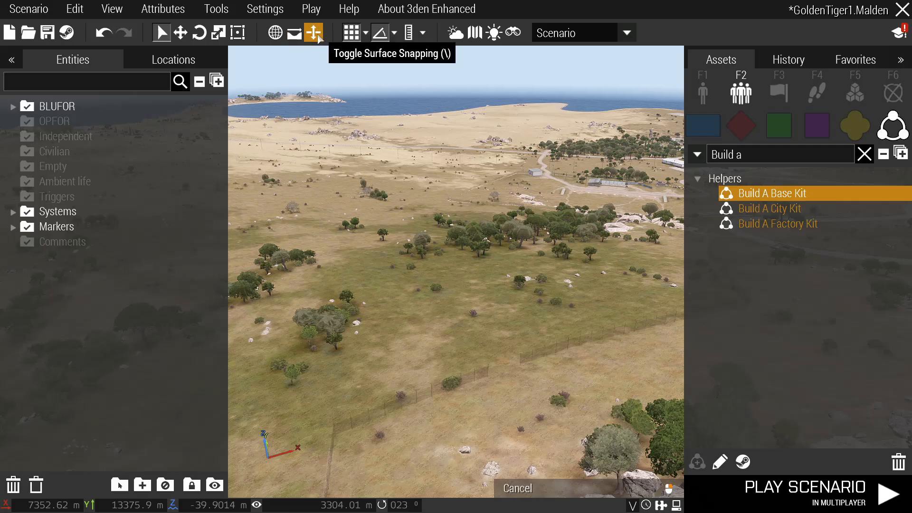
left_click(505, 326)
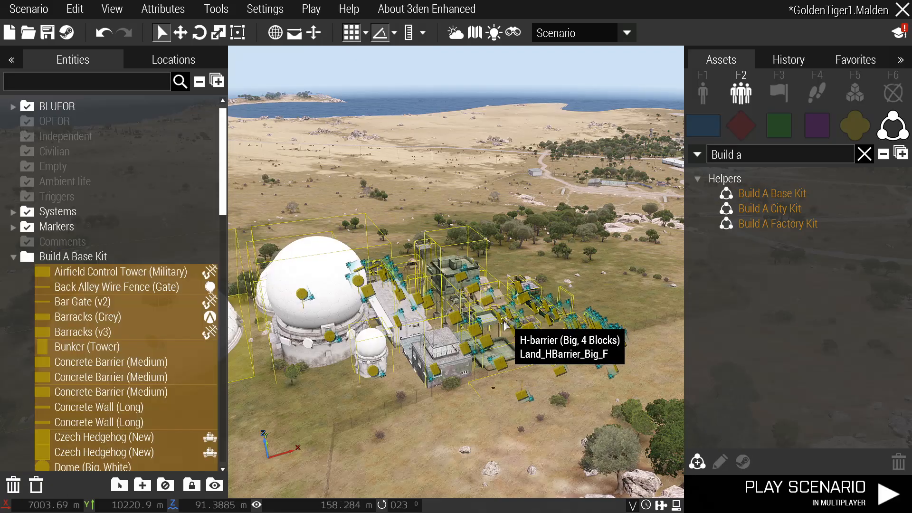
left_click(465, 304)
key("d")
key("s")
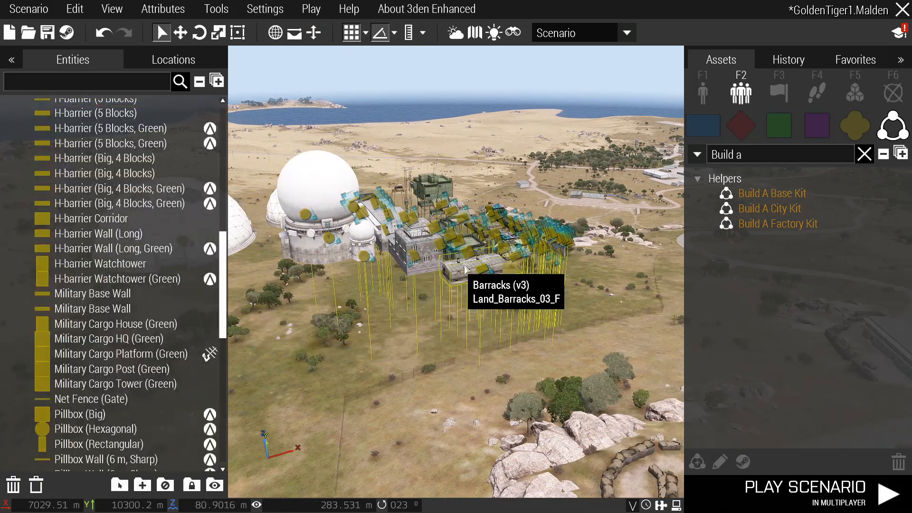
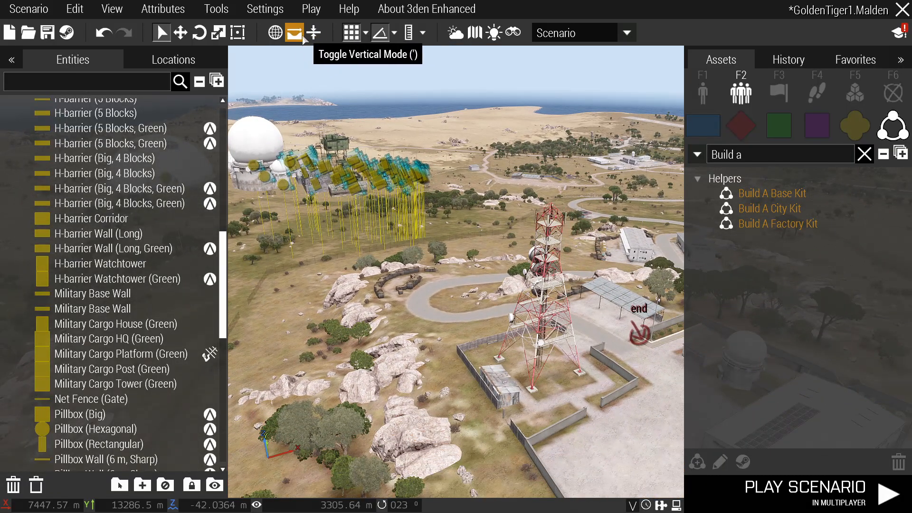
Fly to the warehouse yard and paste a second Military Cargo HQ there.
key("w")
key("a")
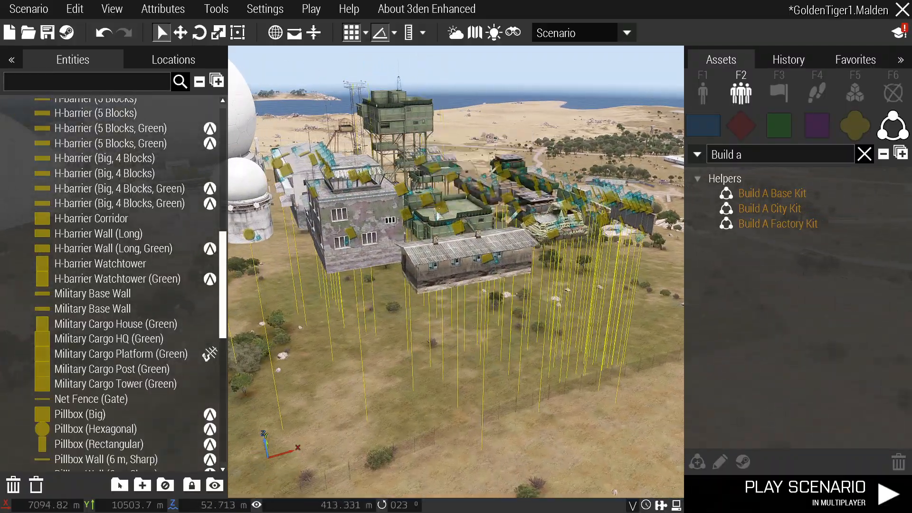
right_click_drag(444, 228, 481, 266)
key("w")
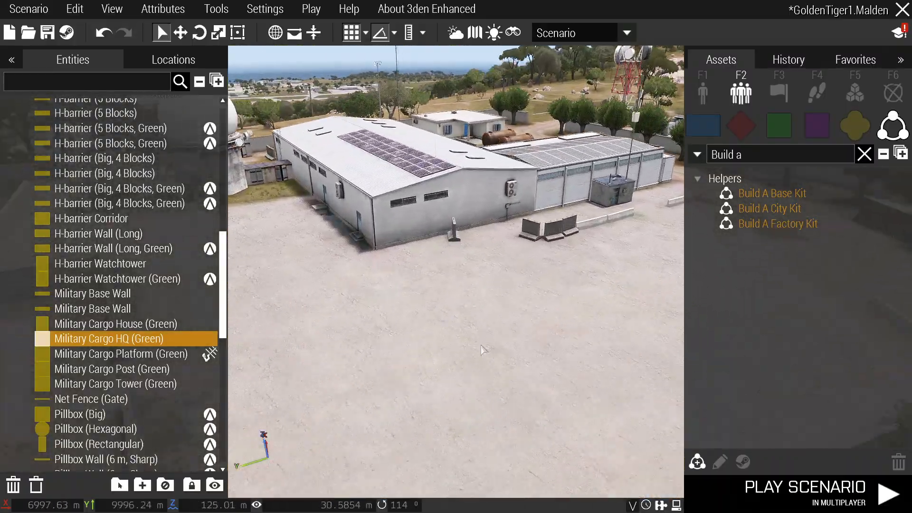
key("ctrl+v")
scroll(481, 344, "down", 3)
Place the Build A Base Kit composition beside the radar domes.
key("w")
right_click_drag(523, 331, 475, 286)
key("d")
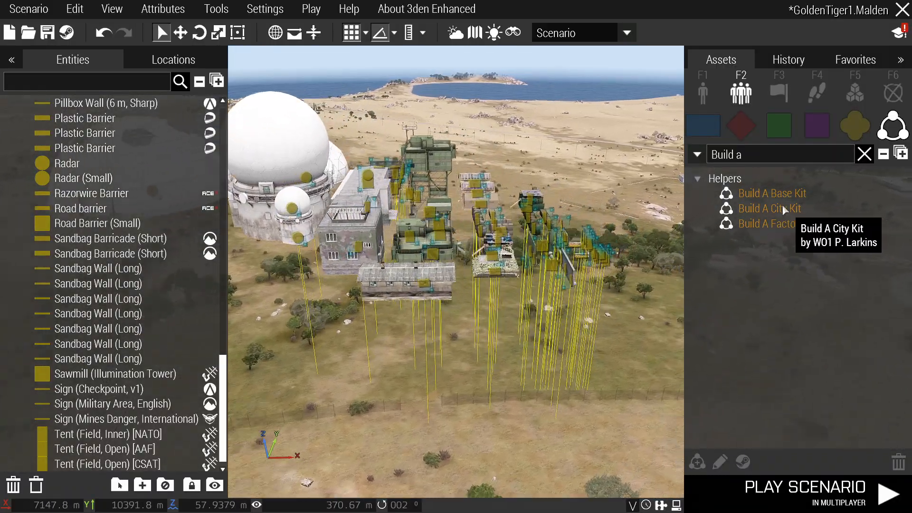
left_click(781, 195)
left_click(560, 323)
Orbit and fly around the placed Build A Base Kit to preview it.
right_click_drag(565, 215, 483, 312)
key("w")
key("d")
key("s")
key("BackSpace")
key("w")
key("s")
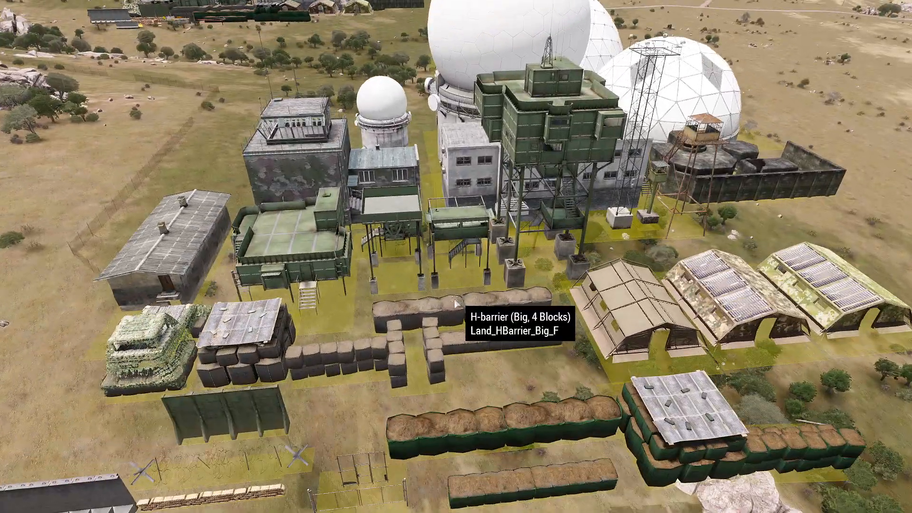
right_click_drag(379, 304, 430, 301)
key("w")
key("a")
key("s")
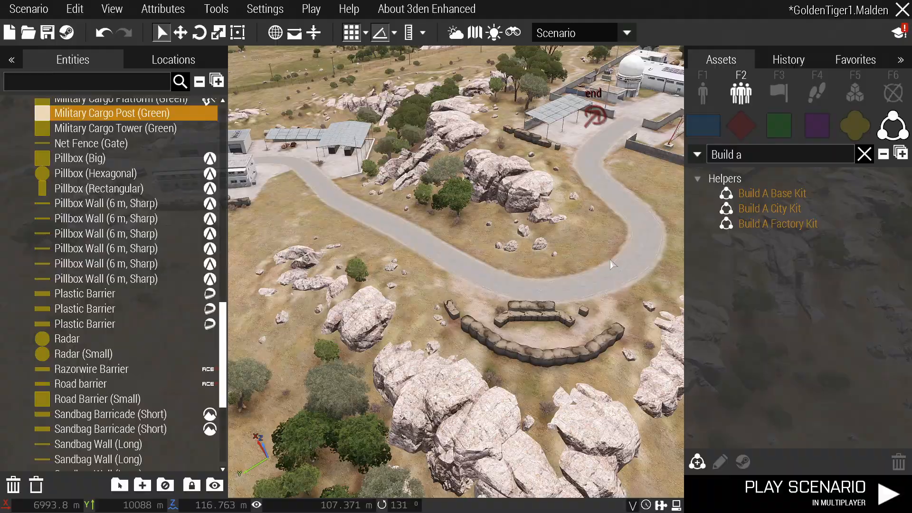
scroll(580, 259, "down", 10)
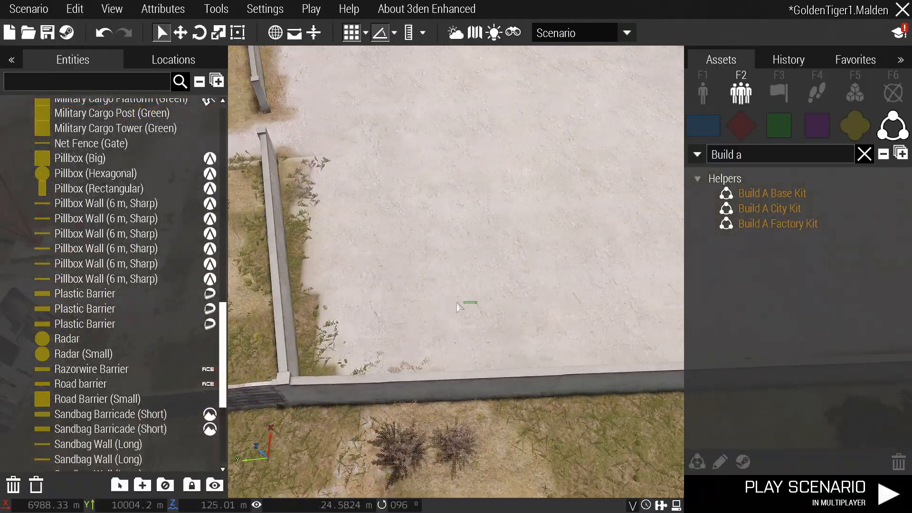
Place a Military Cargo Post, bring it to the ramp and rotate it.
left_click(457, 307)
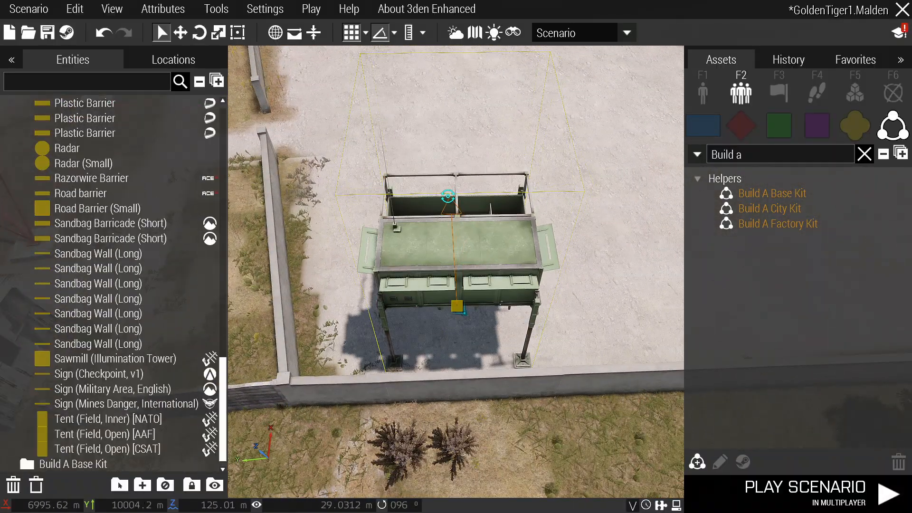
left_click_drag(449, 196, 449, 199, "shift")
left_click_drag(537, 247, 447, 270)
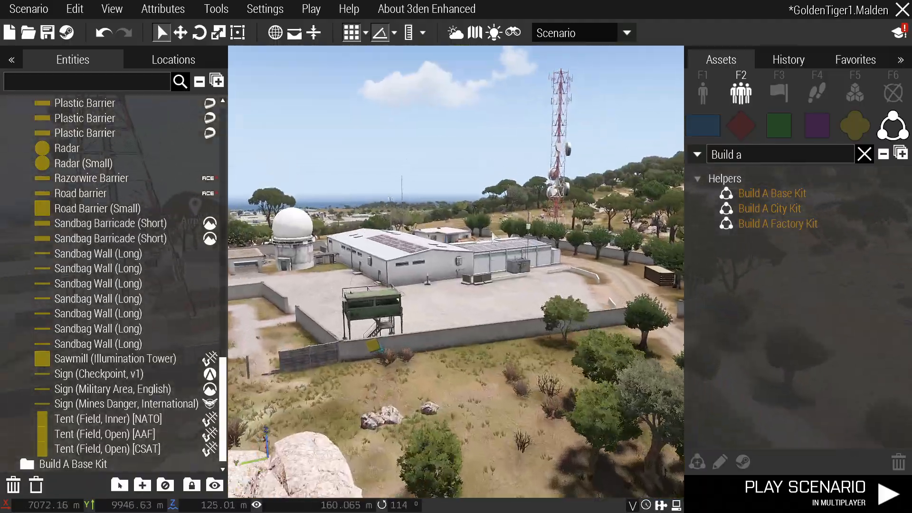
key("w")
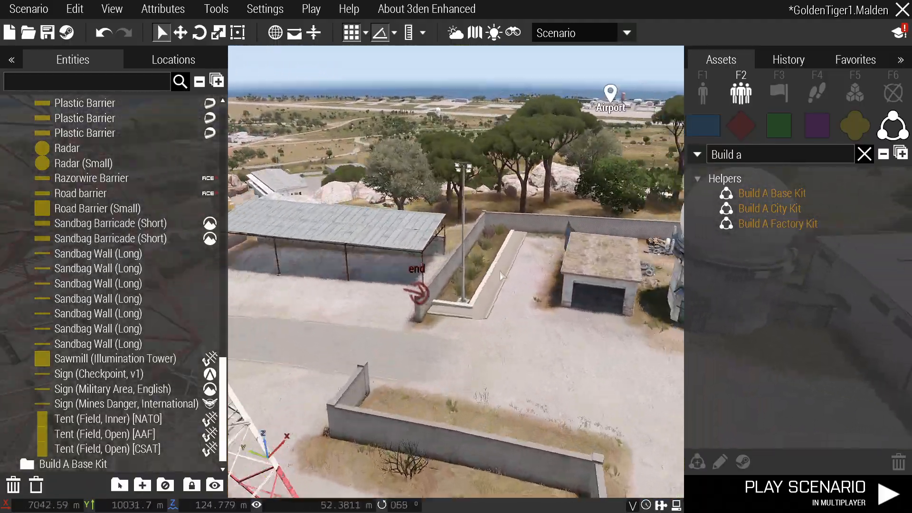
key("w")
right_click_drag(502, 276, 512, 298)
scroll(463, 282, "up", 3)
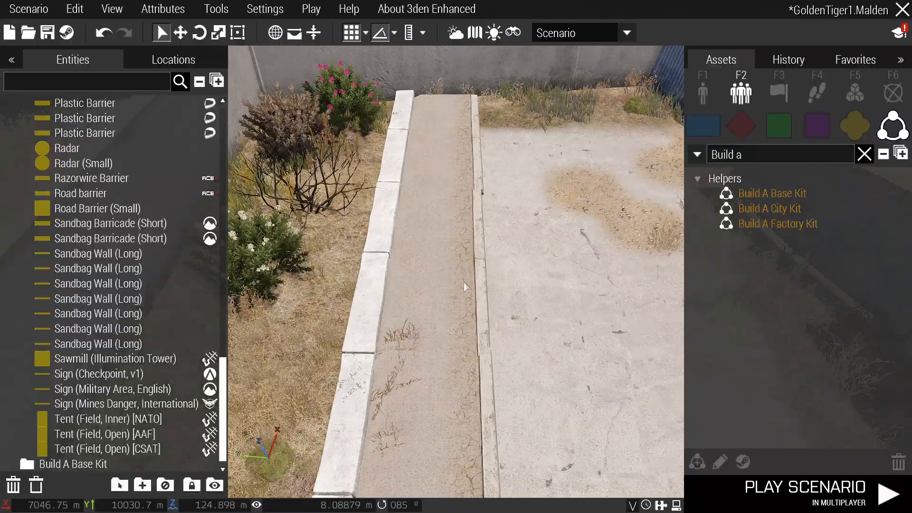
scroll(464, 282, "down", 3)
key("ctrl+v")
scroll(452, 288, "down", 3)
left_click_drag(452, 289, 452, 346, "shift")
Carry the Military Cargo Post along the walls beside a different wall.
key("d")
left_click_drag(455, 255, 451, 290)
key("d")
key("a")
key("w")
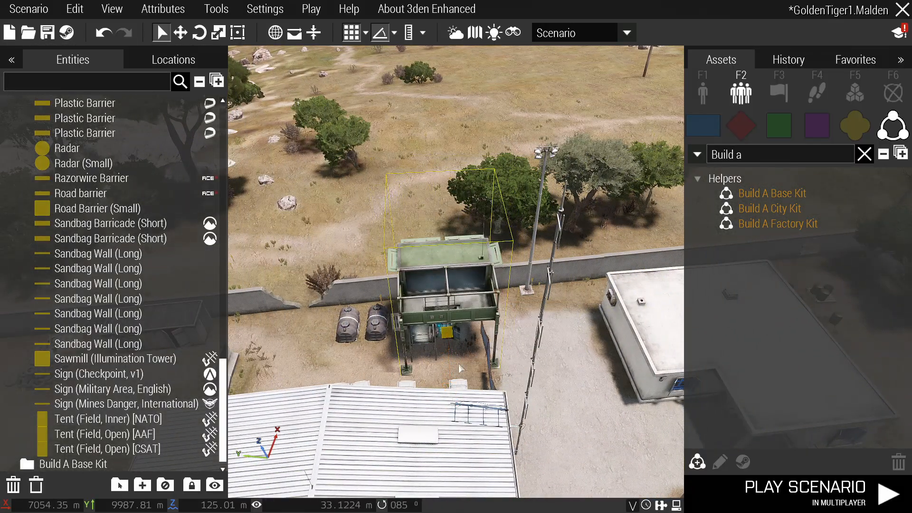
key("w")
left_click_drag(459, 368, 478, 289)
Position the Military Cargo Post at the wall corner by the radio tower.
key("a")
key("w")
key("d")
right_click_drag(478, 289, 362, 266)
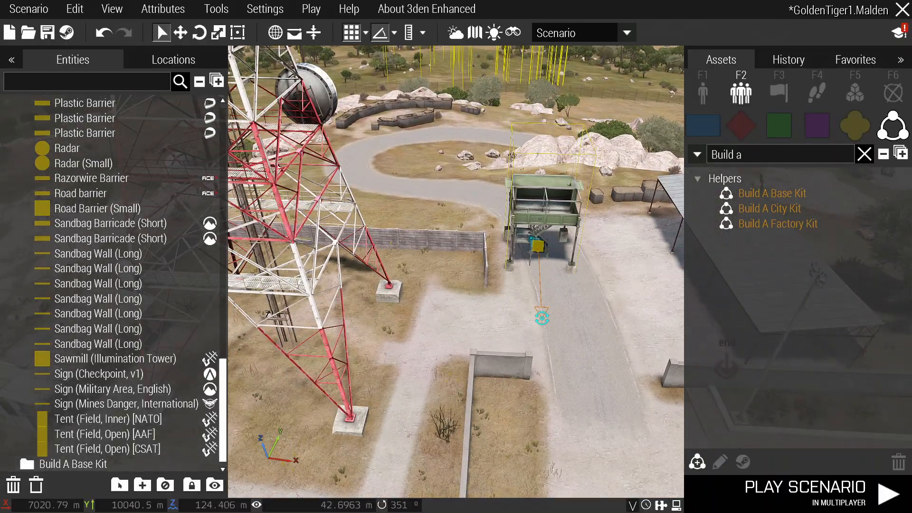
left_click_drag(542, 318, 447, 242)
key("w")
right_click_drag(447, 243, 406, 386)
left_click_drag(405, 387, 400, 351)
key("s")
Rotate the Military Cargo HQ in the warehouse yard.
right_click_drag(407, 355, 455, 352)
key("w")
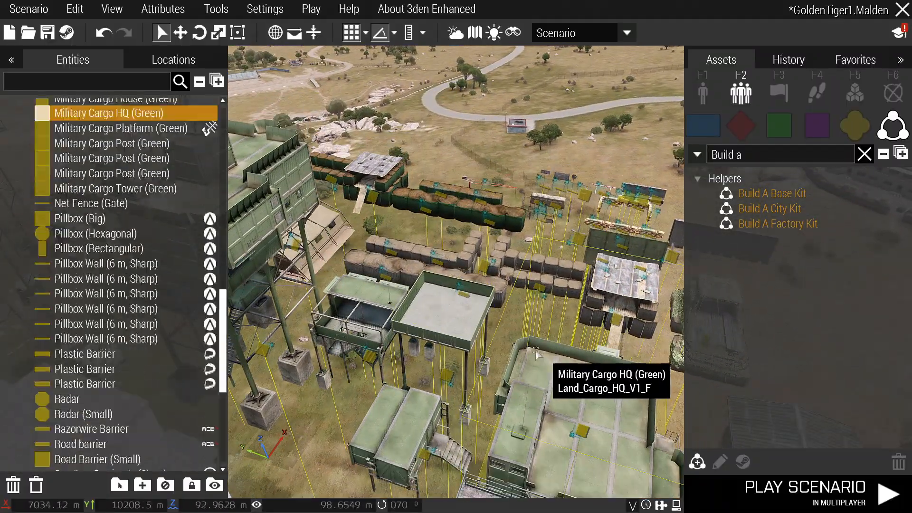
key("w")
right_click_drag(546, 360, 466, 349)
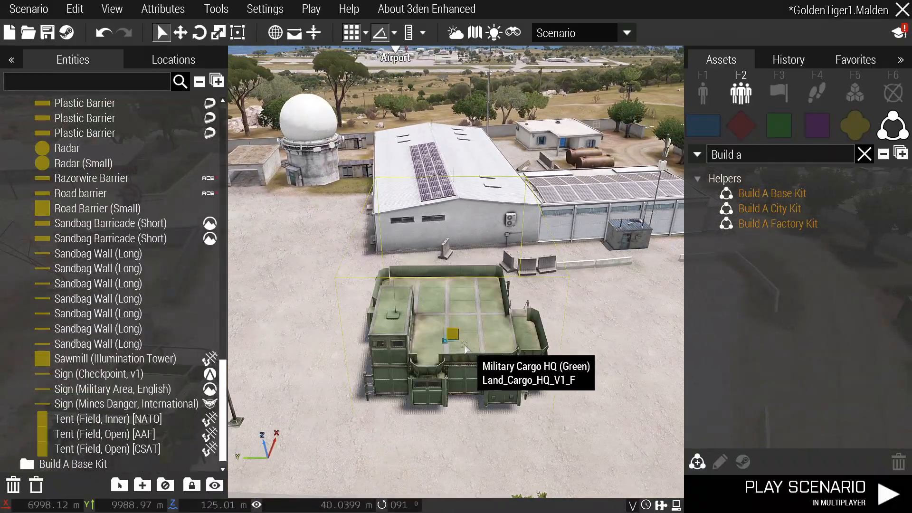
key("d")
right_click_drag(422, 368, 436, 332)
left_click_drag(437, 326, 466, 374, "shift")
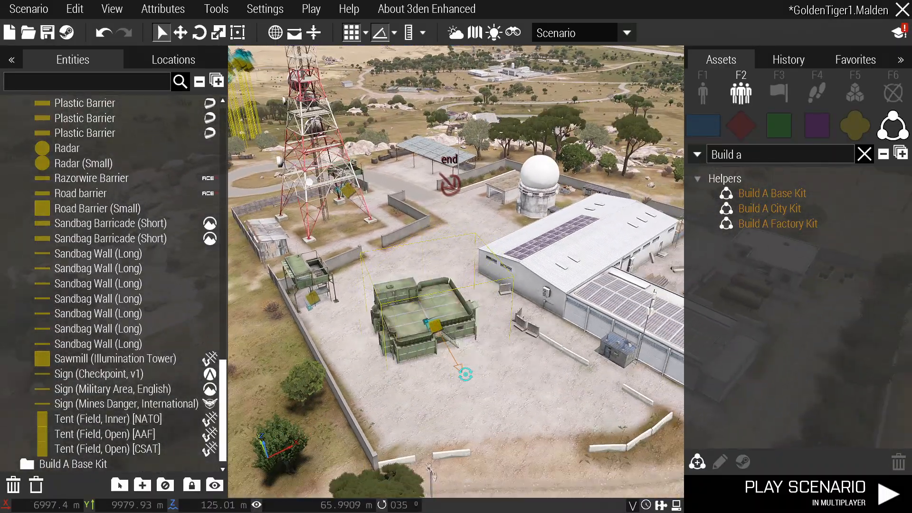
Orbit over the compound and select a Military Base Wall.
right_click_drag(481, 366, 531, 341)
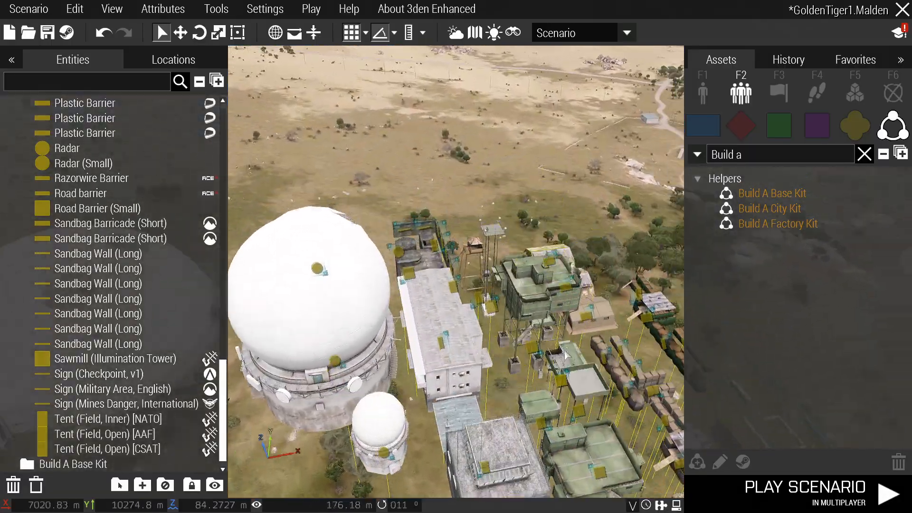
right_click_drag(503, 363, 478, 285)
key("d")
left_click(478, 285)
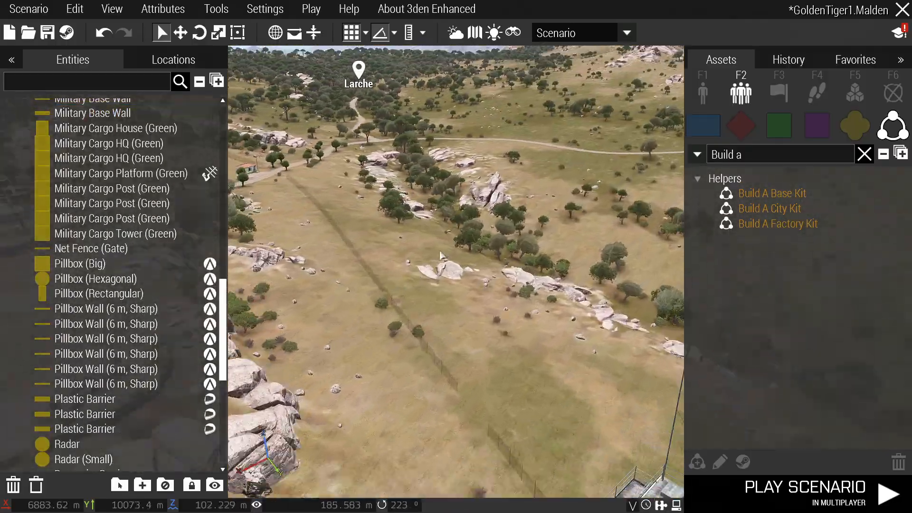
Paste two Military Base Walls, rotate them about 90° and line them along the concrete wall.
right_click_drag(442, 256, 468, 319)
key("w")
scroll(467, 318, "up", 3)
key("ctrl+v")
key("w")
right_click_drag(539, 309, 407, 352)
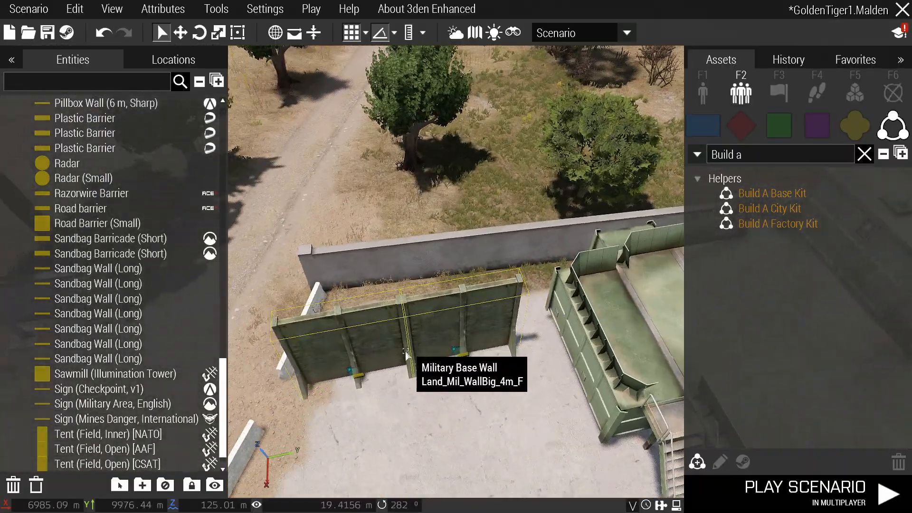
left_click_drag(407, 352, 415, 392, "shift")
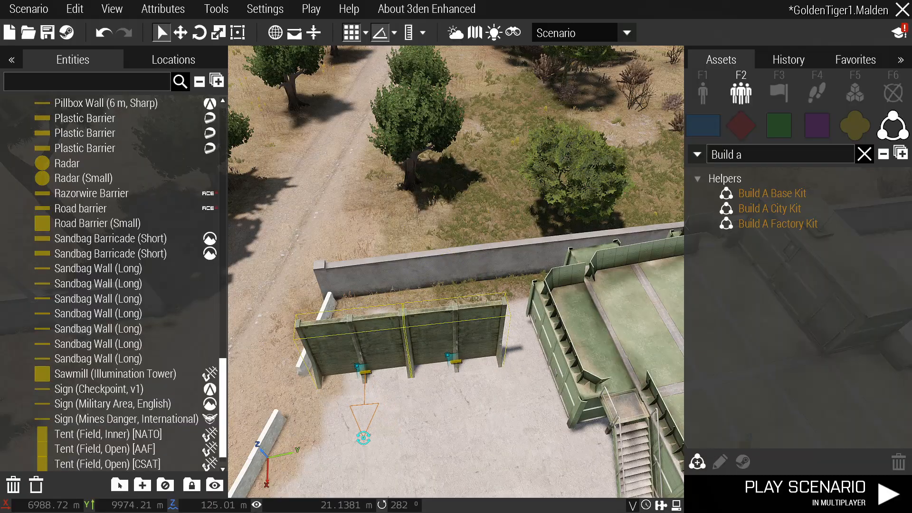
left_click_drag(393, 339, 417, 272)
key("a")
right_click_drag(417, 272, 449, 349)
key("d")
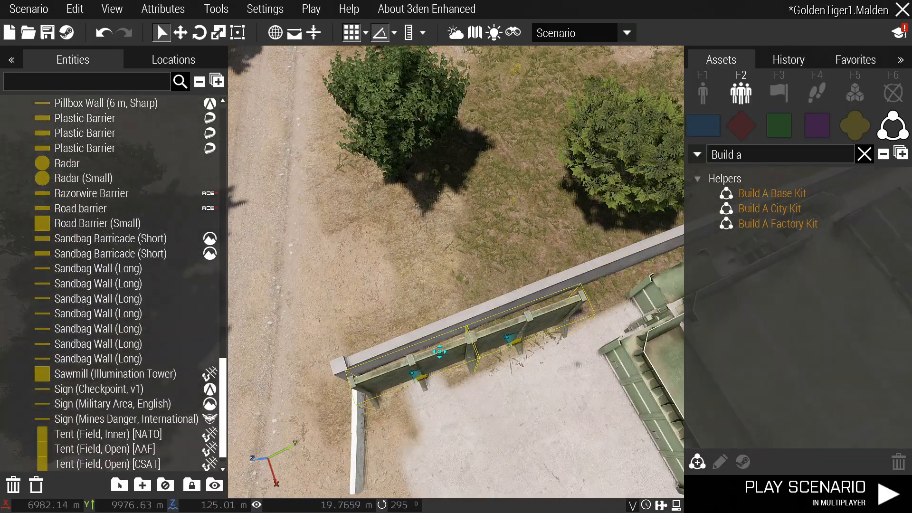
left_click(458, 408)
Paste two more Military Base Walls further along the wall.
key("d")
right_click_drag(485, 404, 485, 257)
key("ctrl+v")
left_click(418, 372)
Shift the Military Cargo HQ to the right.
key("a")
key("w")
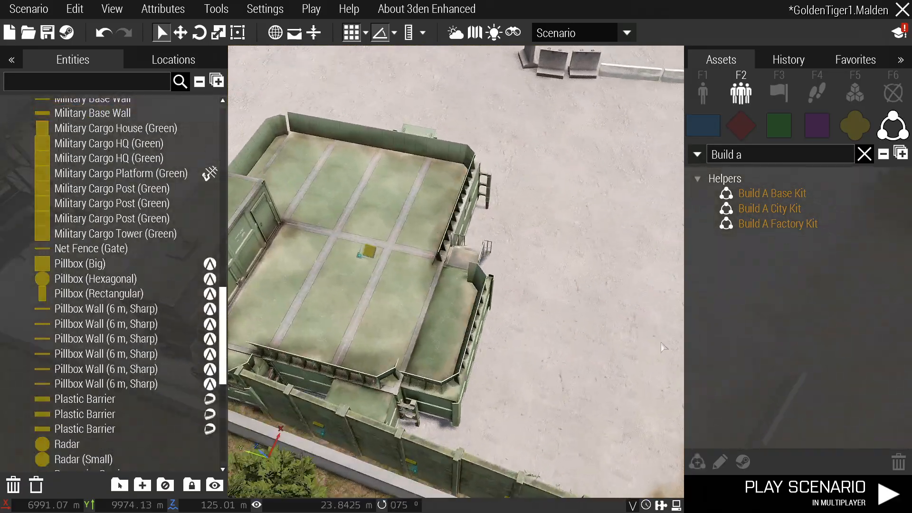
right_click_drag(428, 266, 396, 394)
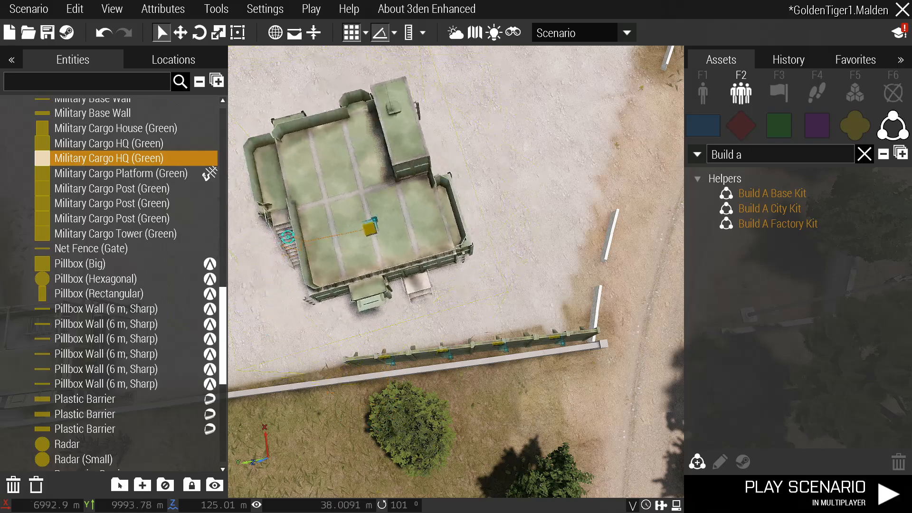
left_click_drag(444, 226, 464, 241)
key("s")
right_click_drag(568, 306, 379, 373)
left_click(579, 299)
Select a Bunker (Tower) and fly to the placement spot by the road.
key("w")
scroll(478, 356, "up", 2)
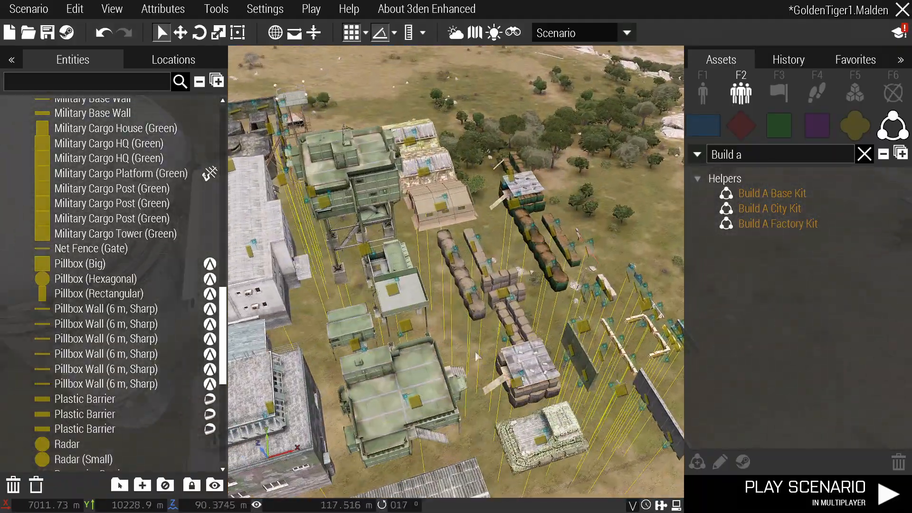
key("d")
left_click(443, 434)
right_click_drag(443, 434, 606, 397)
key("s")
key("w")
Paste a second Bunker (Tower) beside the road and rotate it in place.
key("w")
right_click_drag(483, 369, 420, 333)
key("d")
key("ctrl+v")
left_click_drag(431, 340, 392, 251, "shift")
key("w")
key("d")
right_click_drag(468, 291, 537, 335)
key("s")
key("q")
key("w")
key("w")
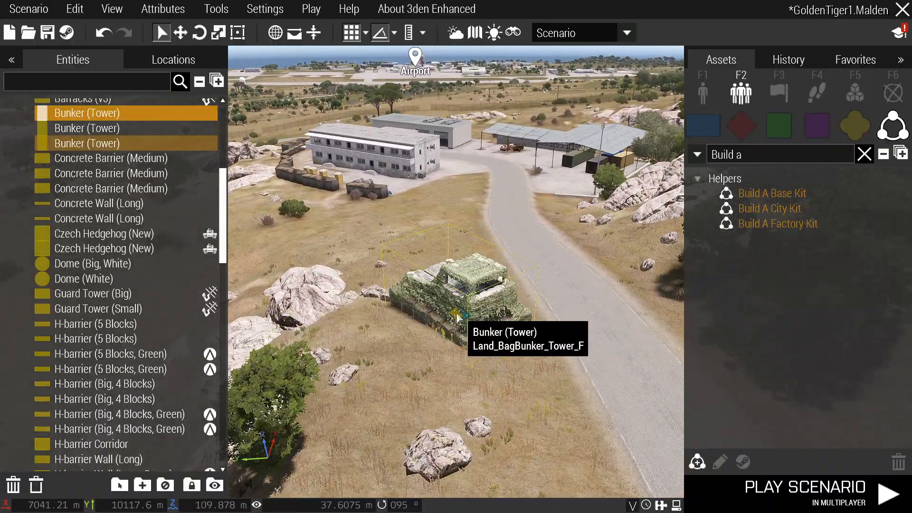
Adjust the Bunker (Tower) height, leaving it floating above the ground.
key("s")
key("a")
right_click_drag(428, 301, 505, 328)
key("w")
key("z")
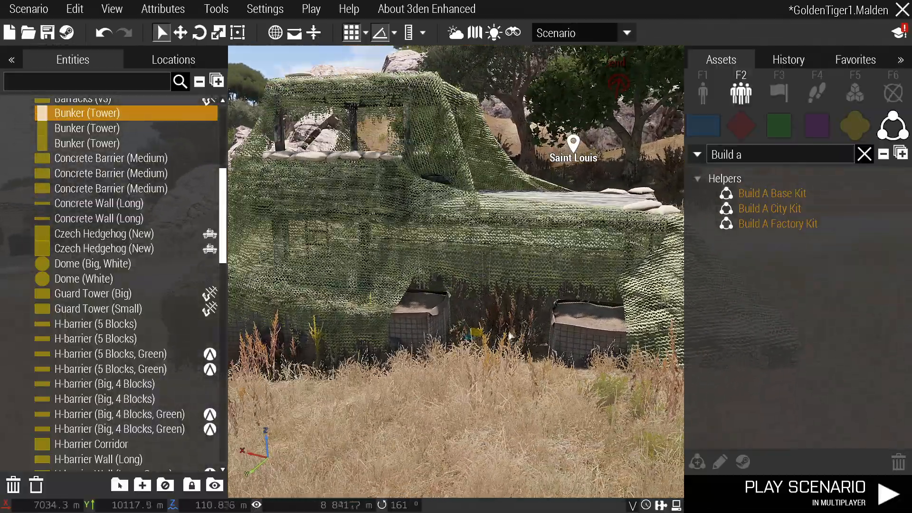
left_click_drag(430, 319, 412, 265, "alt")
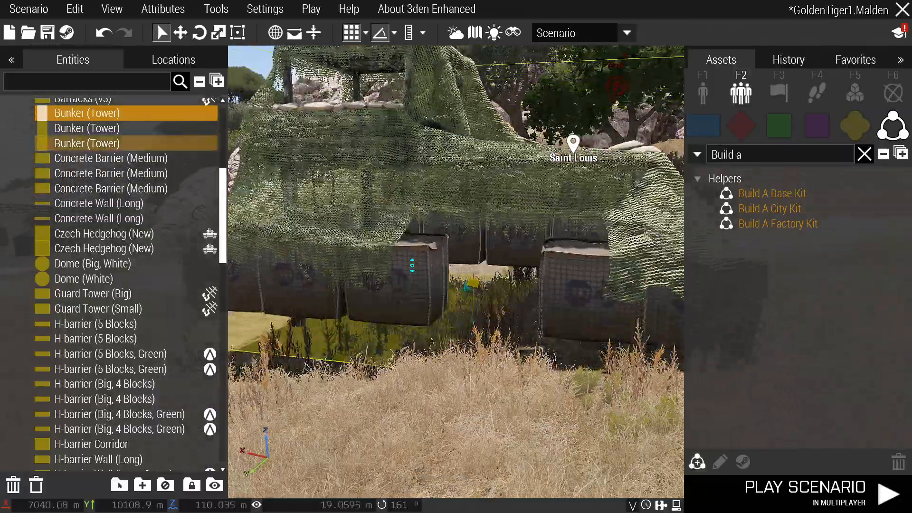
left_click_drag(410, 316, 413, 262, "alt")
key("q")
key("s")
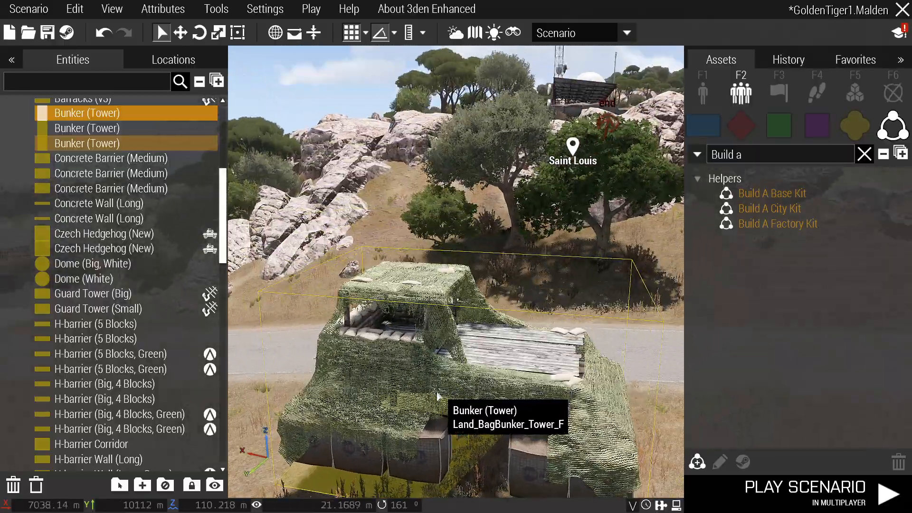
left_click_drag(425, 385, 430, 315, "alt")
Snap the bunker to the surface and orient it to the terrain normal.
right_click(432, 321)
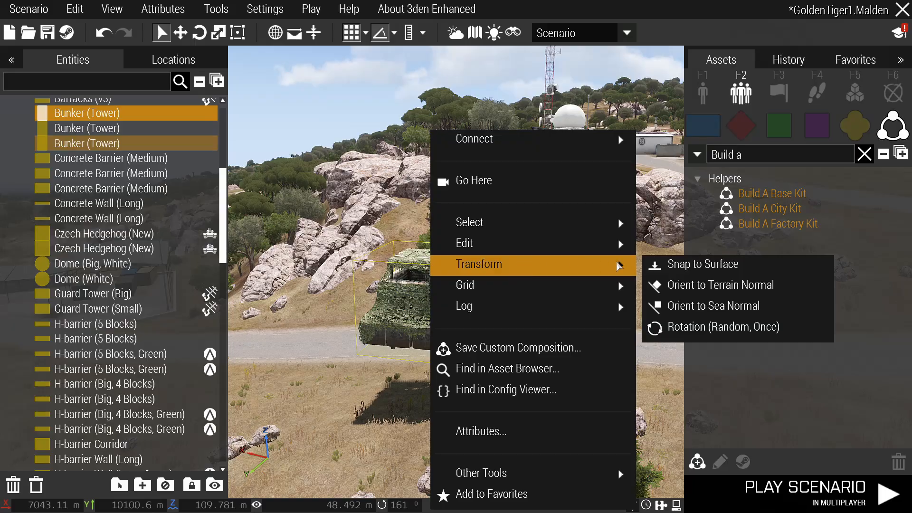
left_click(678, 265)
right_click(438, 377)
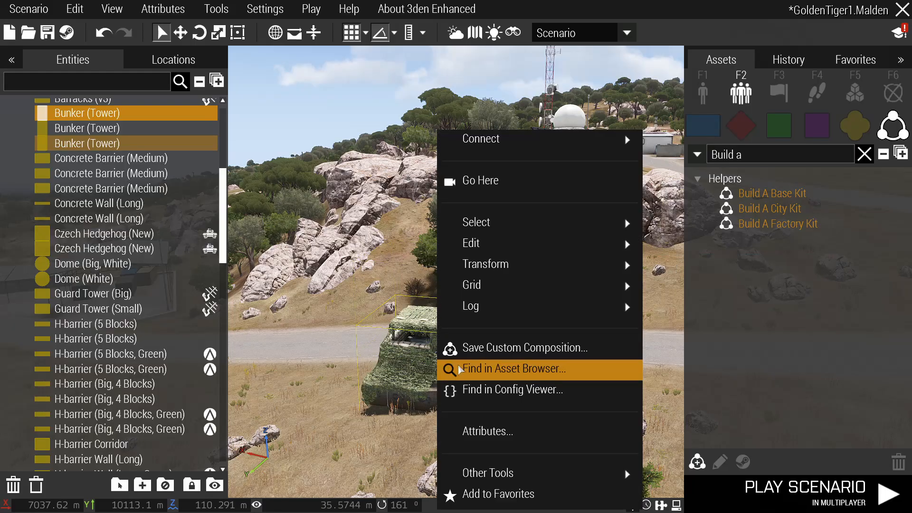
mouse_move(520, 265)
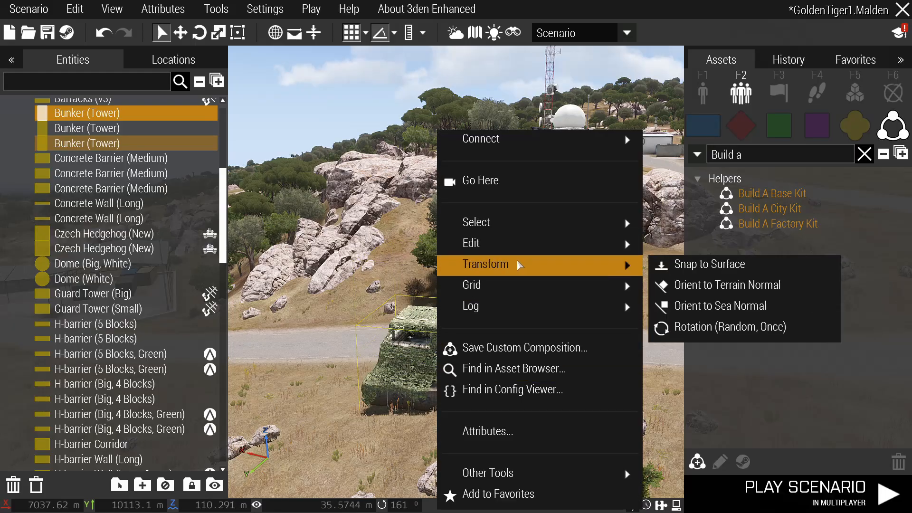
left_click(697, 285)
scroll(475, 402, "up", 6)
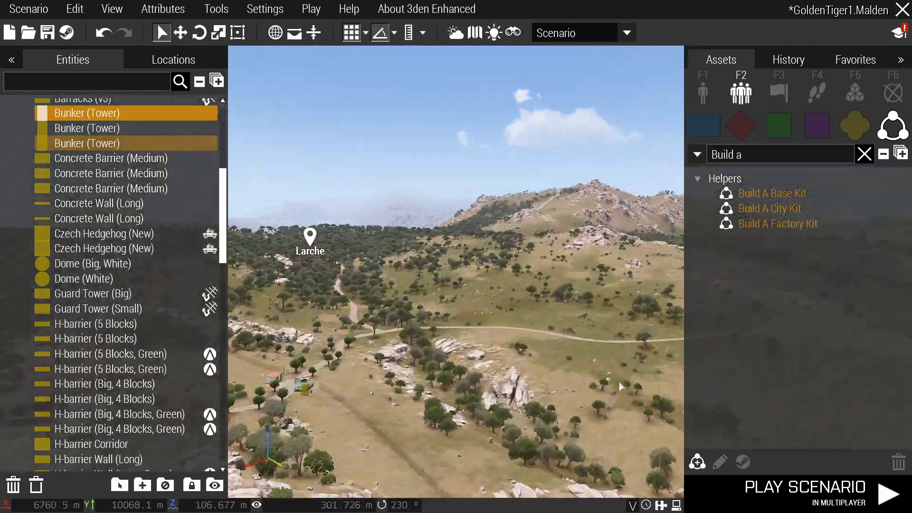
scroll(619, 382, "up", 10)
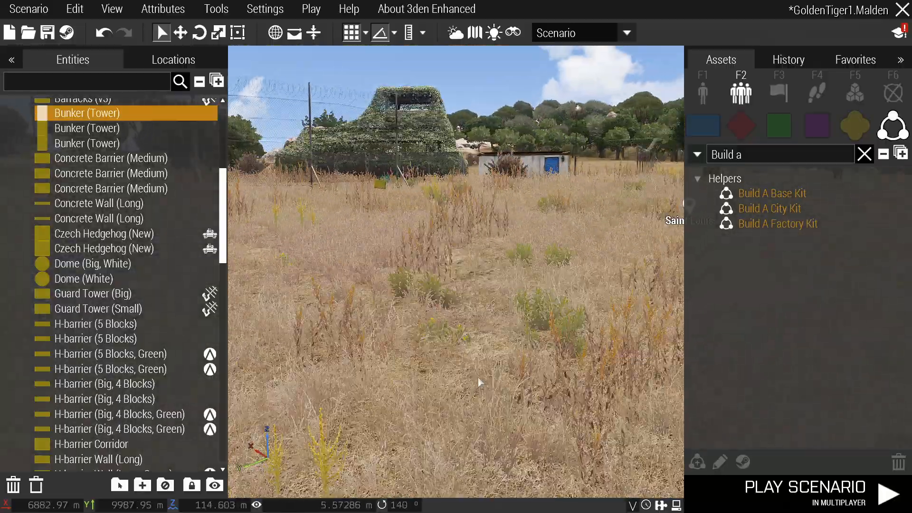
scroll(478, 380, "down", 6)
Repeat Snap to Surface and Orient to Terrain Normal on the bunker tower.
right_click(468, 333)
mouse_move(557, 312)
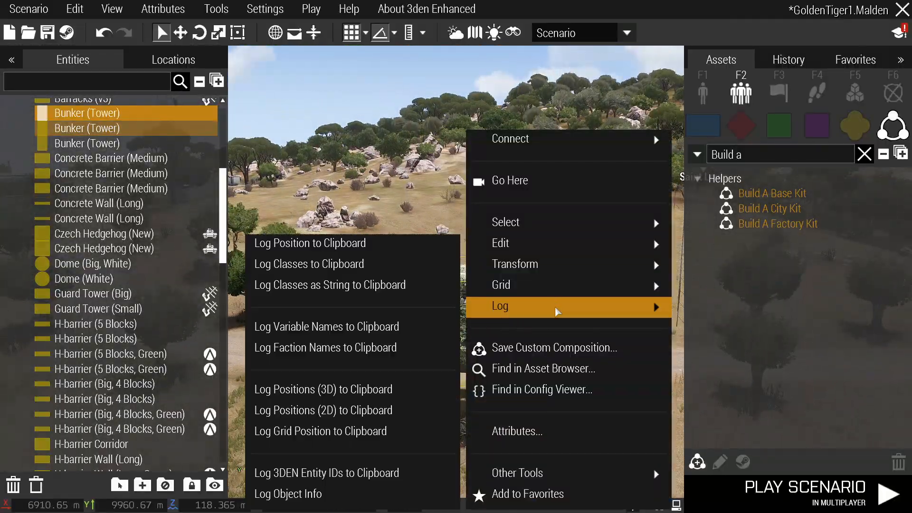
mouse_move(542, 273)
left_click(411, 269)
right_click(480, 382)
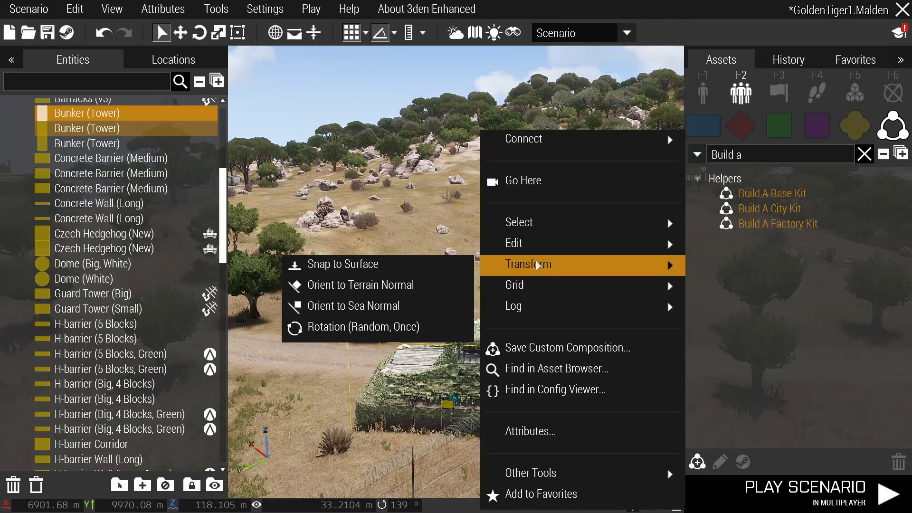
left_click(365, 293)
scroll(625, 337, "up", 3)
Fly to the camouflaged bunker and rotate the long sandbag wall to lie along its front.
right_click_drag(538, 328, 409, 338)
key("w")
key("w")
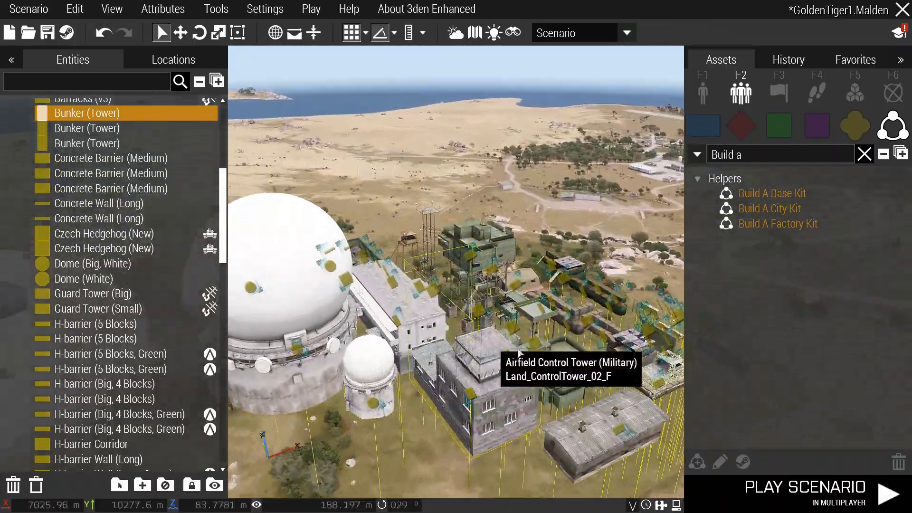
right_click_drag(495, 343, 497, 364)
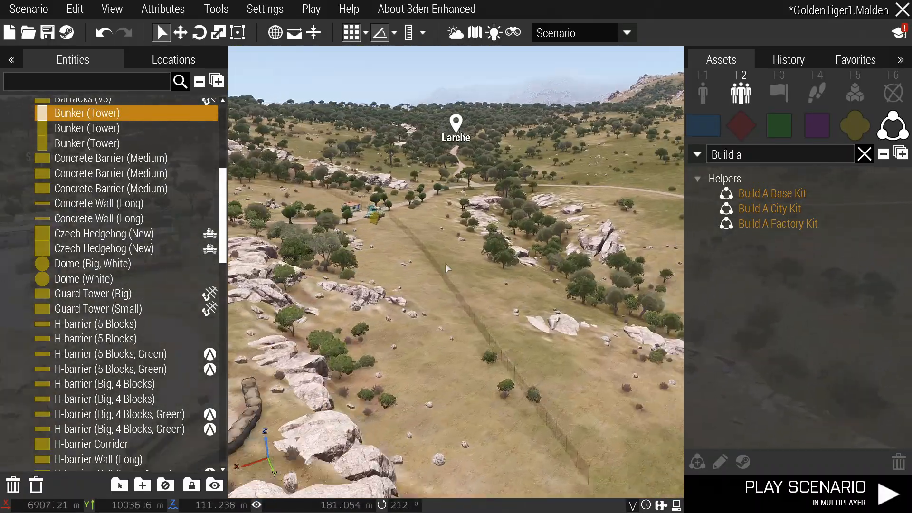
right_click_drag(446, 264, 433, 291)
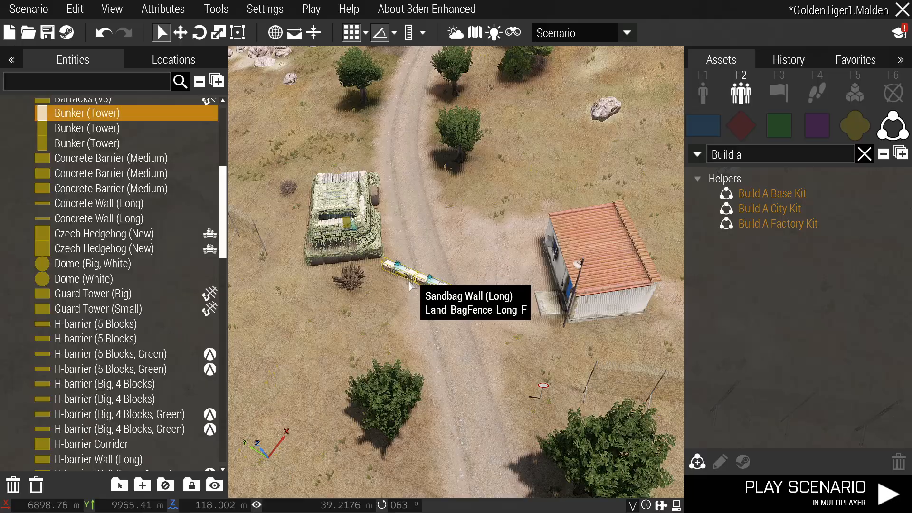
left_click_drag(409, 285, 405, 331, "shift")
scroll(418, 295, "up", 8)
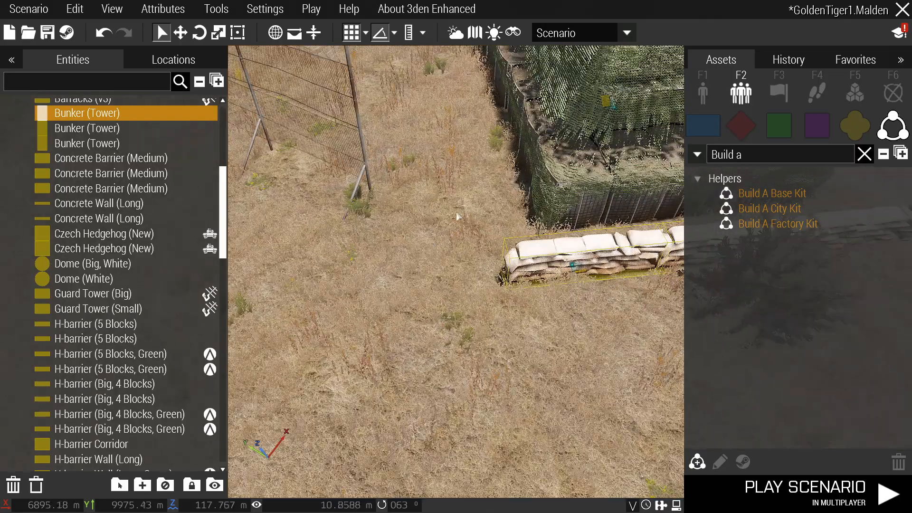
key("d")
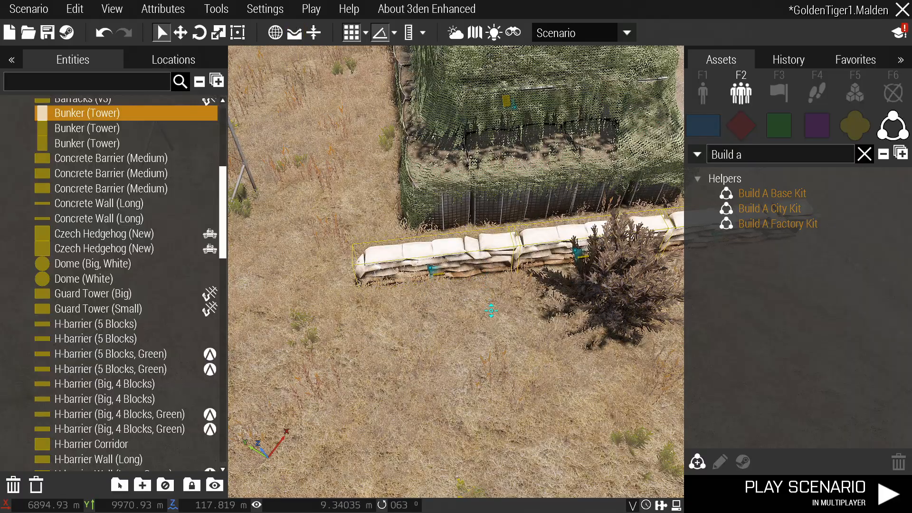
scroll(492, 237, "down", 4)
key("w")
right_click_drag(530, 316, 520, 227)
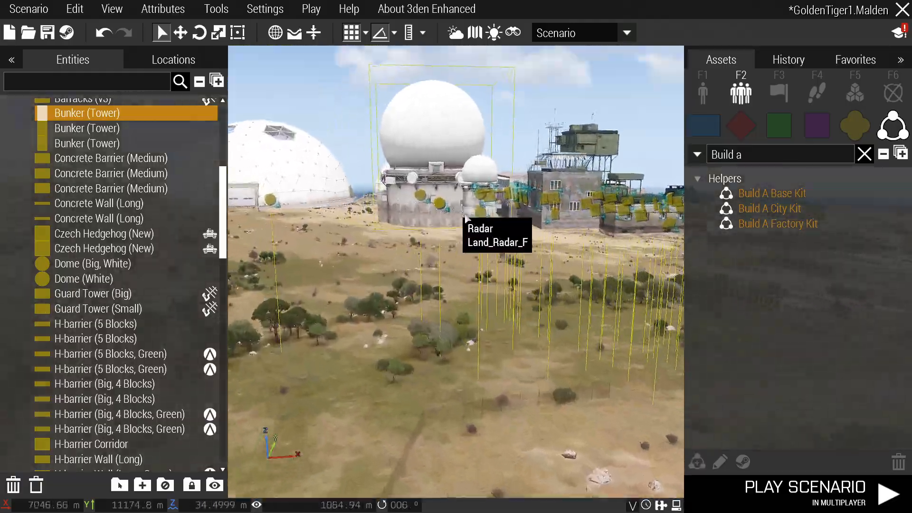
Copy the Airfield Control Tower, paste several copies, then undo the extra copies.
left_click(550, 217)
key("ctrl+c")
key("s")
key("ctrl+v")
mouse_move(561, 346)
right_mouse_down()
mouse_move(563, 266)
mouse_move(533, 351)
mouse_move(574, 335)
right_mouse_up()
key("ctrl+v")
key("s")
key("ctrl+v")
key("ctrl+z")
key("ctrl+z")
key("ctrl+z")
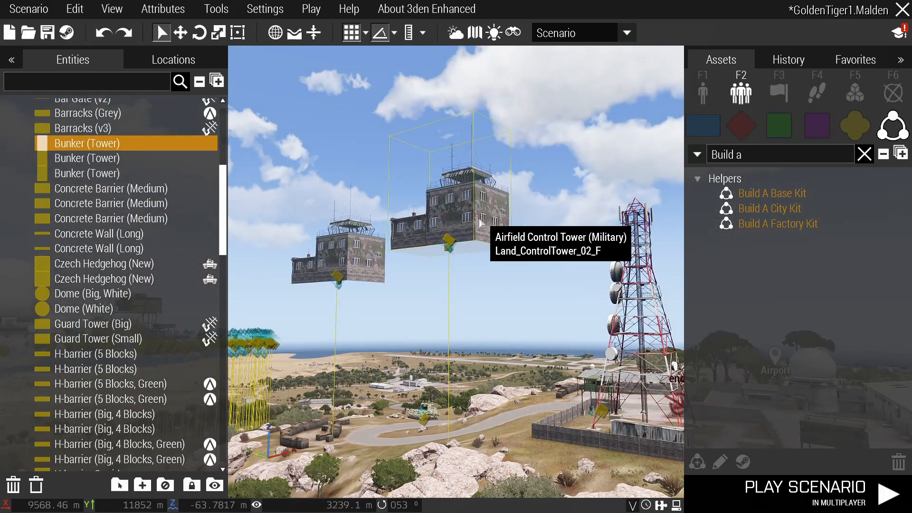
key("ctrl+v")
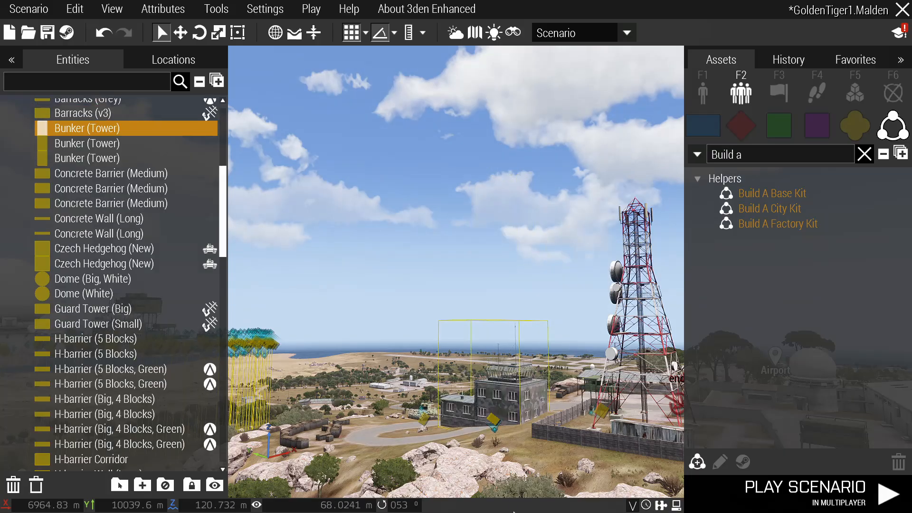
key("ctrl+v")
key("ctrl+z")
key("ctrl+z")
Raise the camera and fly forward, turning left over the base.
right_click_drag(480, 423, 467, 309)
key("q")
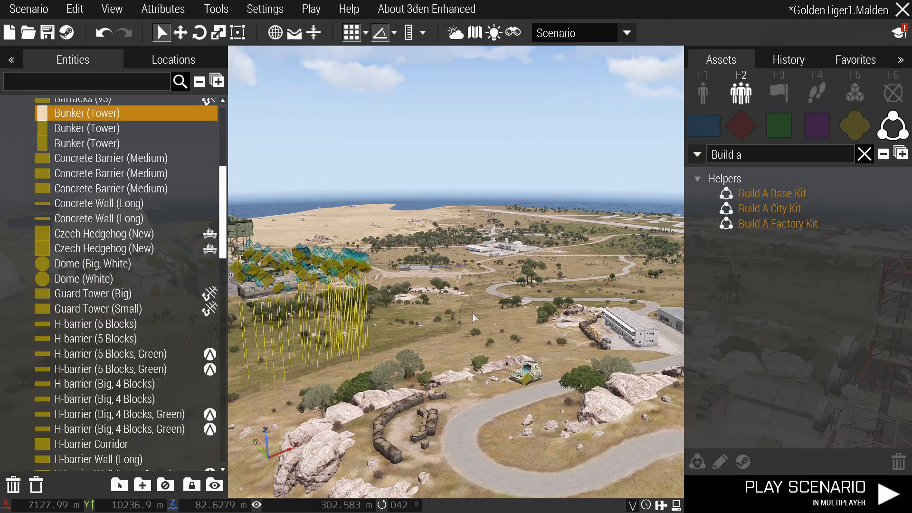
key("w")
right_click_drag(537, 298, 477, 275)
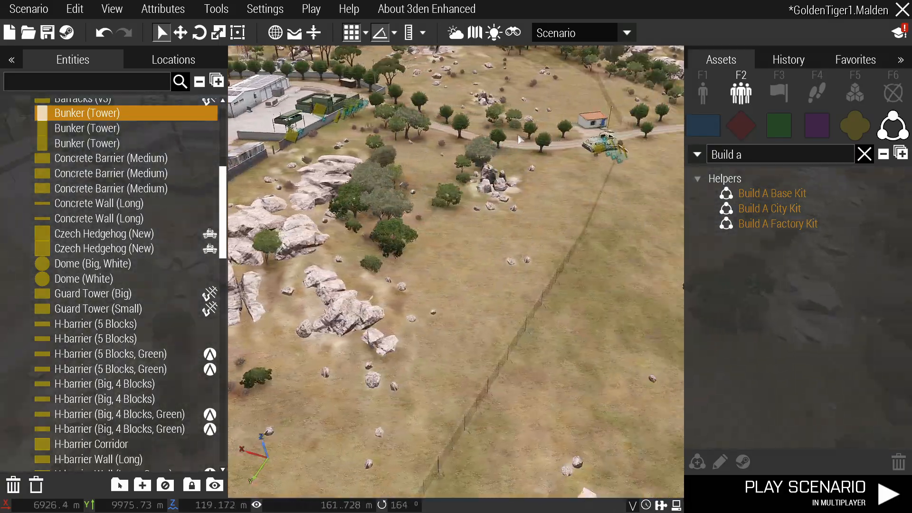
Paste three sandbag walls by the road, rotate them across it and push them against the barrier.
right_click_drag(375, 110, 470, 342)
key("w")
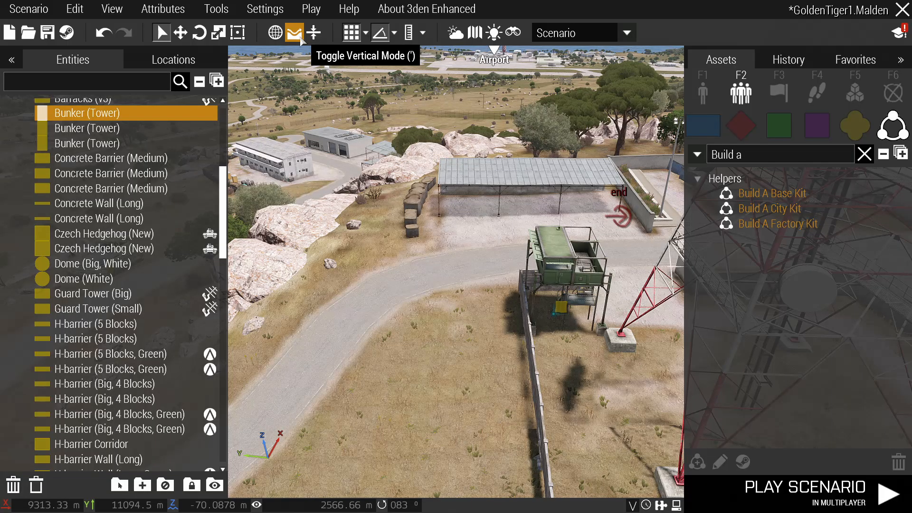
key("a")
right_click_drag(370, 200, 490, 286)
key("w")
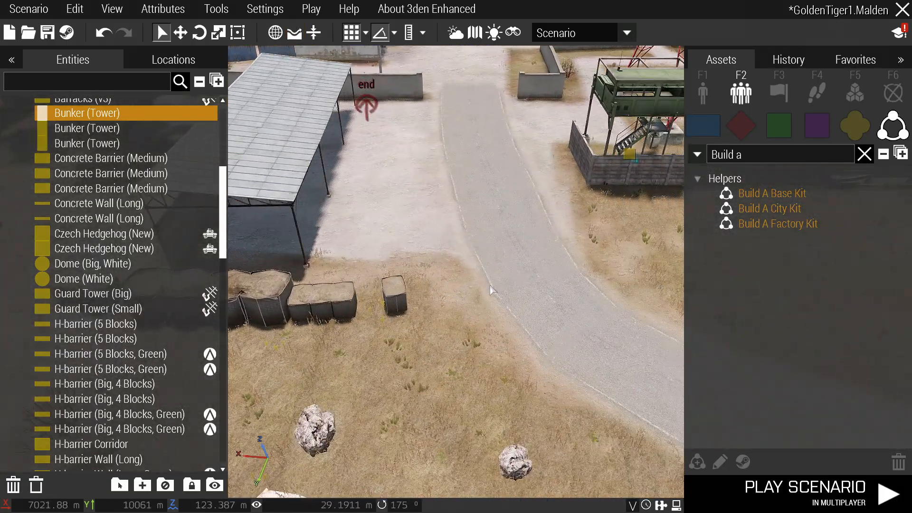
key("ctrl+v")
left_click_drag(493, 288, 507, 346, "shift")
scroll(492, 304, "up", 3)
left_click_drag(485, 259, 464, 232, "shift")
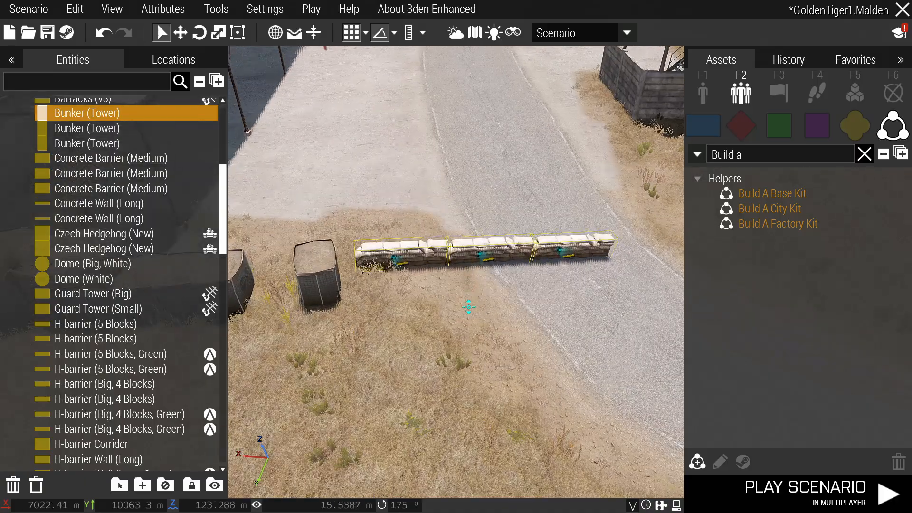
left_click(477, 317)
Paste a sandbag wall beside the base wall and rotate it into the gap.
key("d")
key("w")
right_click_drag(486, 247, 431, 318)
key("w")
key("ctrl+v")
left_click_drag(431, 315, 472, 314, "shift")
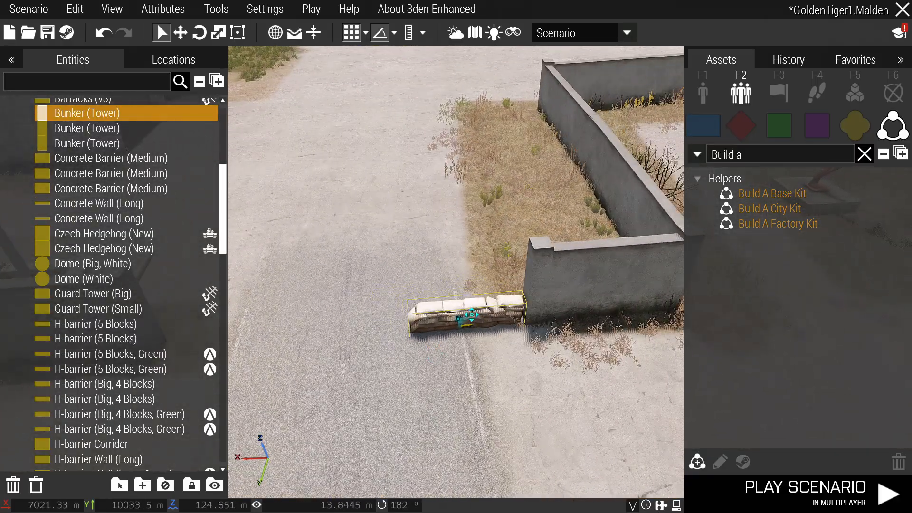
Paste another sandbag wall into the next wall gap and turn it slightly.
key("w")
right_click_drag(465, 371, 494, 333)
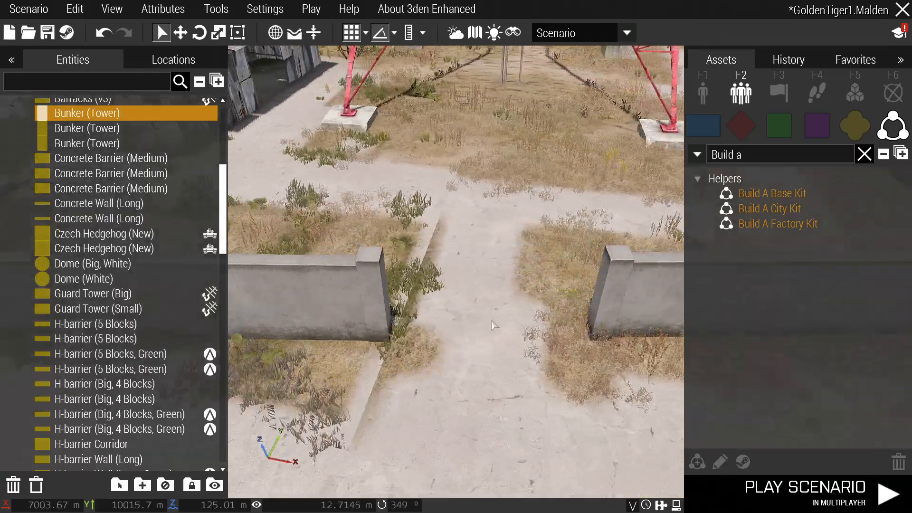
key("ctrl+v")
left_click_drag(443, 361, 442, 390, "shift")
key("d")
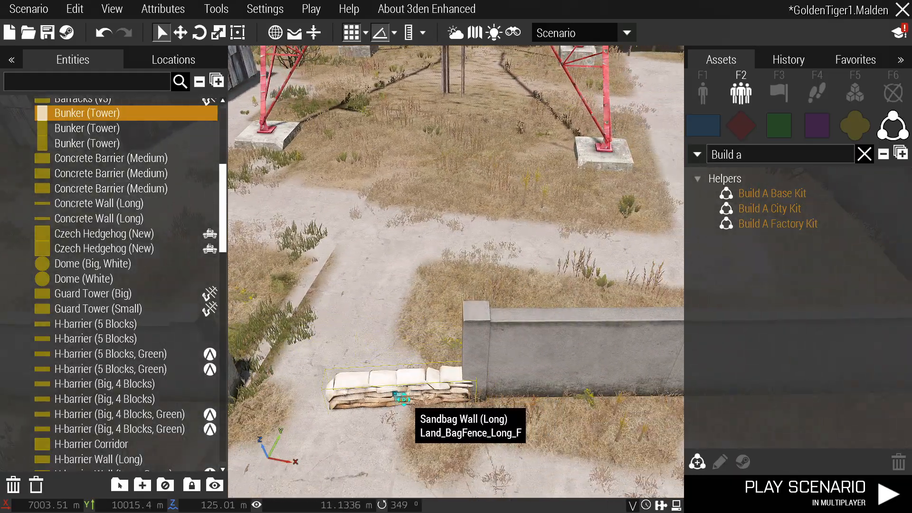
Place a sandbag wall across the gap between the post and the shed.
right_click_drag(404, 400, 427, 333)
key("w")
key("d")
key("ctrl+v")
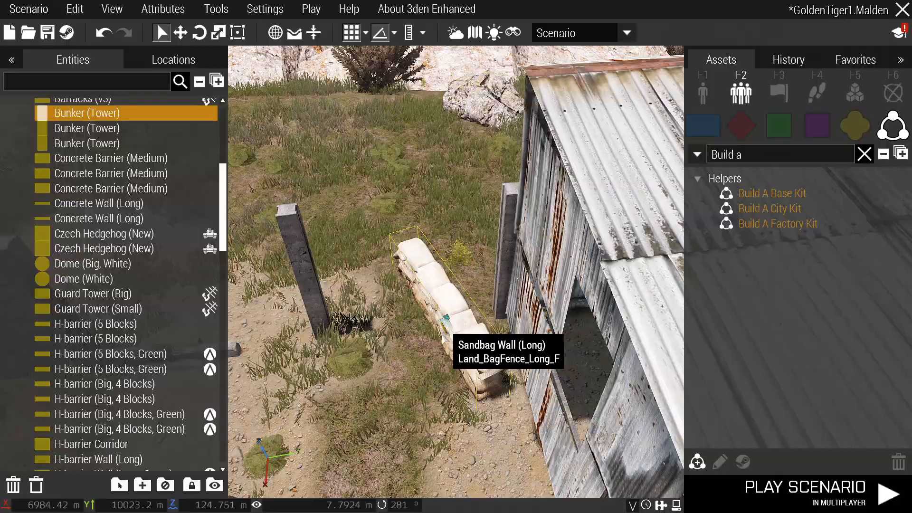
left_click_drag(447, 328, 418, 333, "shift")
key("s")
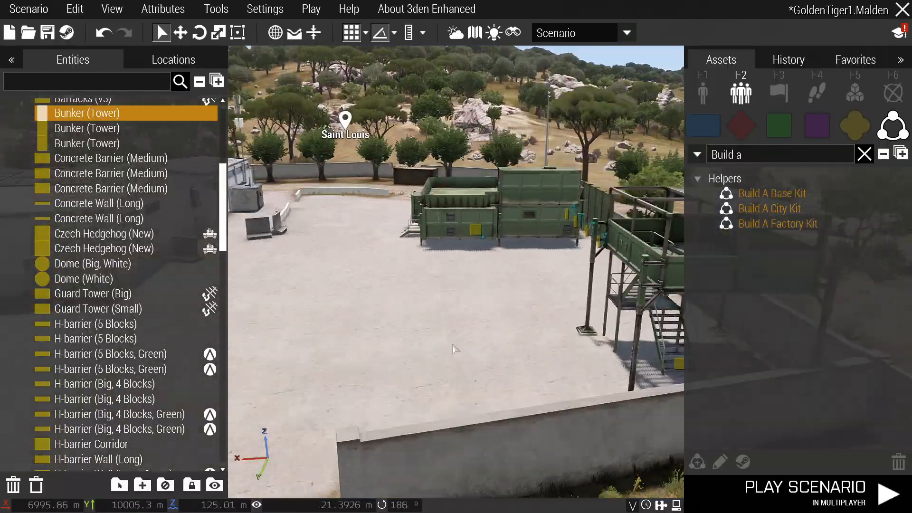
Set a sandbag wall against the concrete barrier and add a second one in line with it.
key("w")
right_click_drag(479, 370, 542, 322)
key("d")
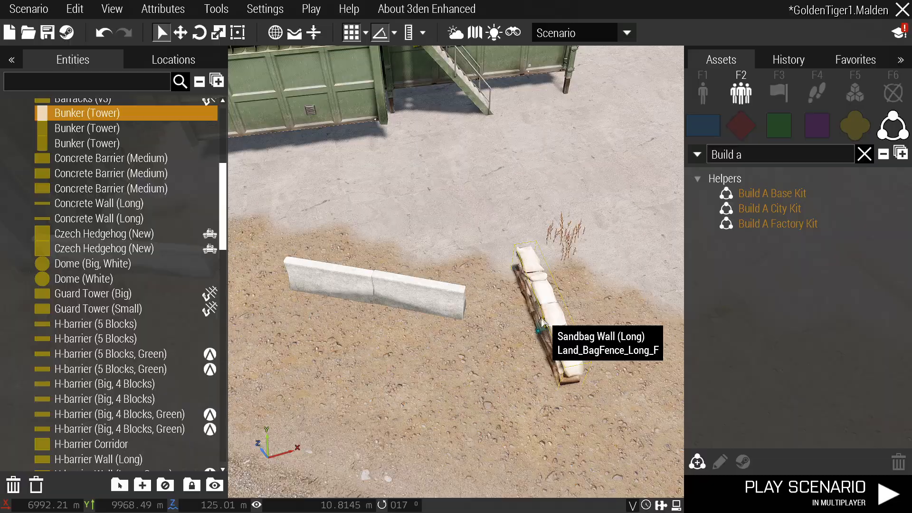
left_click_drag(542, 323, 523, 317, "shift")
right_click_drag(524, 317, 503, 286)
key("d")
key("ctrl+v")
left_click_drag(503, 286, 534, 310, "shift")
Paste a sandbag wall by the fence and line it up with the fence.
right_click_drag(496, 339, 467, 287)
key("w")
right_click_drag(406, 287, 456, 330)
key("ctrl+v")
left_click_drag(418, 298, 399, 280)
Place a sandbag wall in the warehouse yard.
right_click_drag(399, 281, 508, 350)
key("w")
key("ctrl+v")
left_click_drag(491, 346, 470, 372)
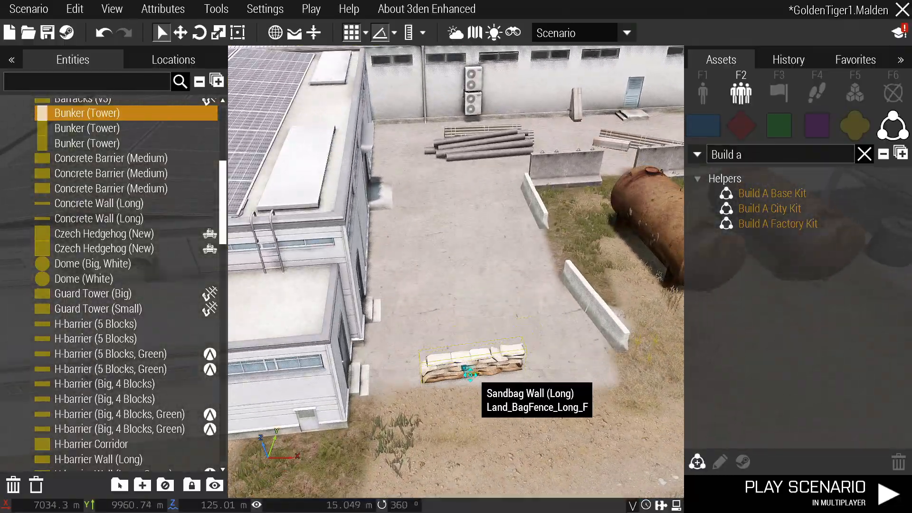
Place a sandbag wall in the narrow yard by the radar dome and garage.
right_click_drag(470, 373, 482, 341)
key("a")
key("w")
key("w")
key("ctrl+v")
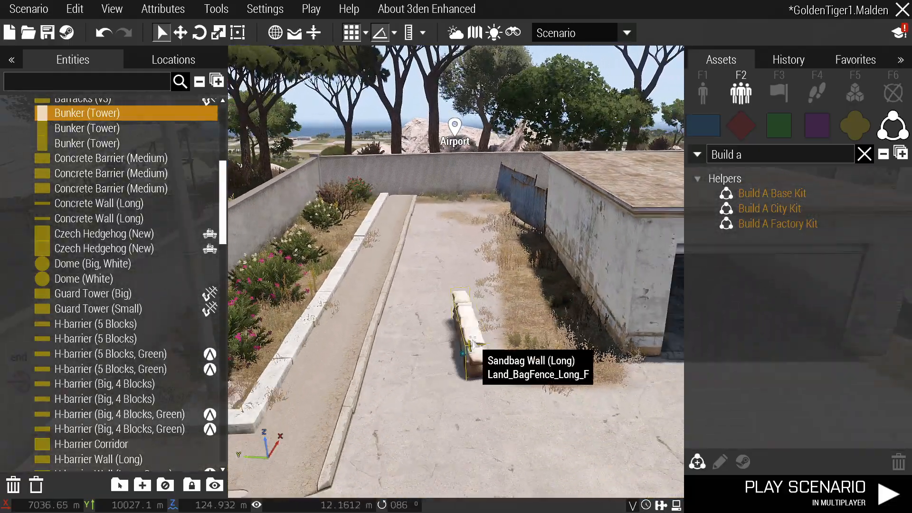
mouse_move(473, 357)
left_mouse_down()
mouse_move(499, 328)
mouse_move(487, 352)
mouse_move(479, 343)
left_mouse_up()
Paste a long sandbag wall on the grass beside the hillside road.
key("d")
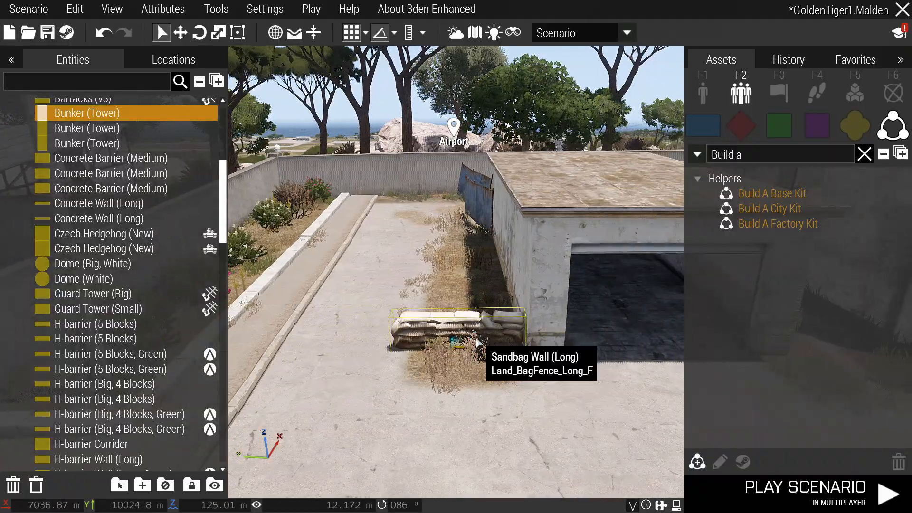
key("a")
right_click_drag(479, 343, 461, 372)
key("w")
key("s")
key("w")
key("ctrl+v")
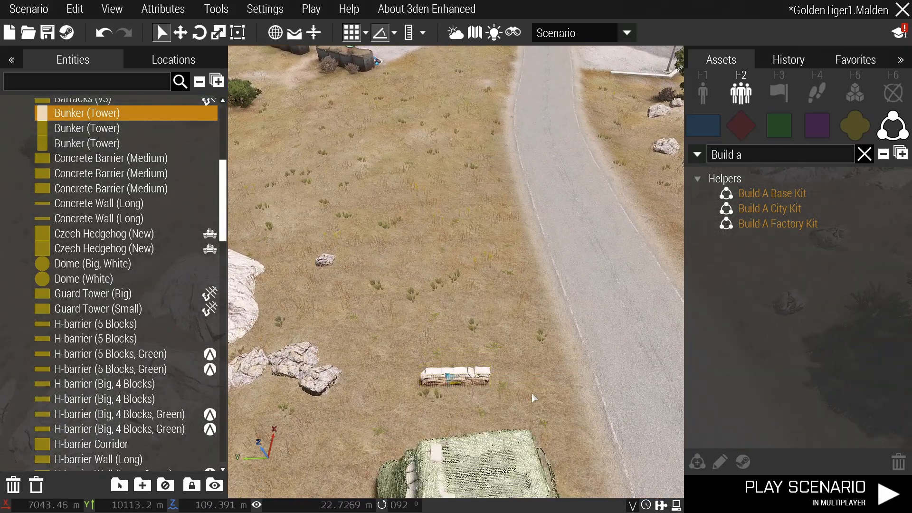
Add an angled sandbag segment beside the wall and move the view out over the landscape.
key("ctrl+v")
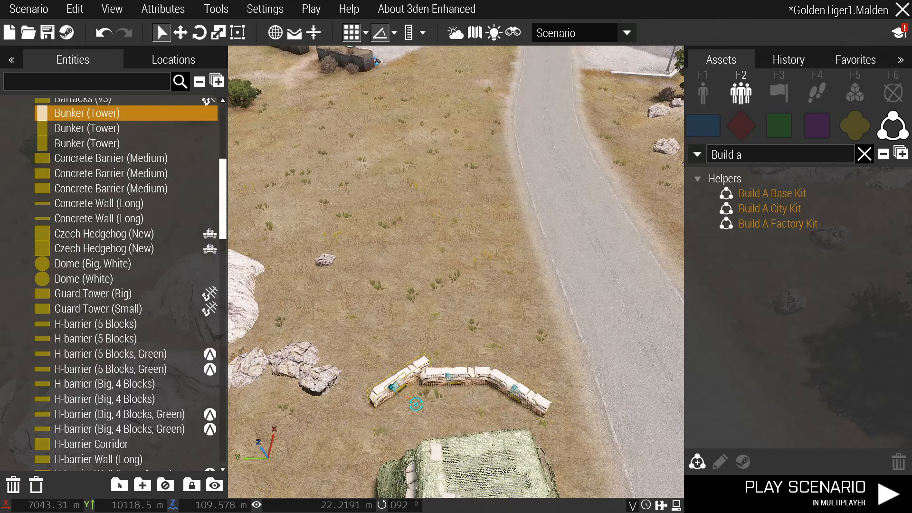
key("s")
right_click_drag(405, 390, 667, 202)
key("d")
Clear the asset search text and pan the view around the hills toward Saint Louis.
key("ctrl+a")
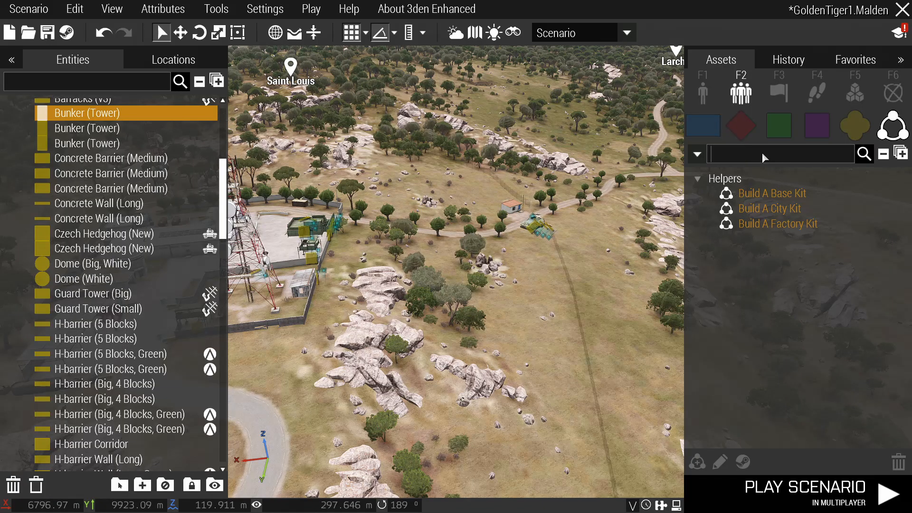
key("BackSpace")
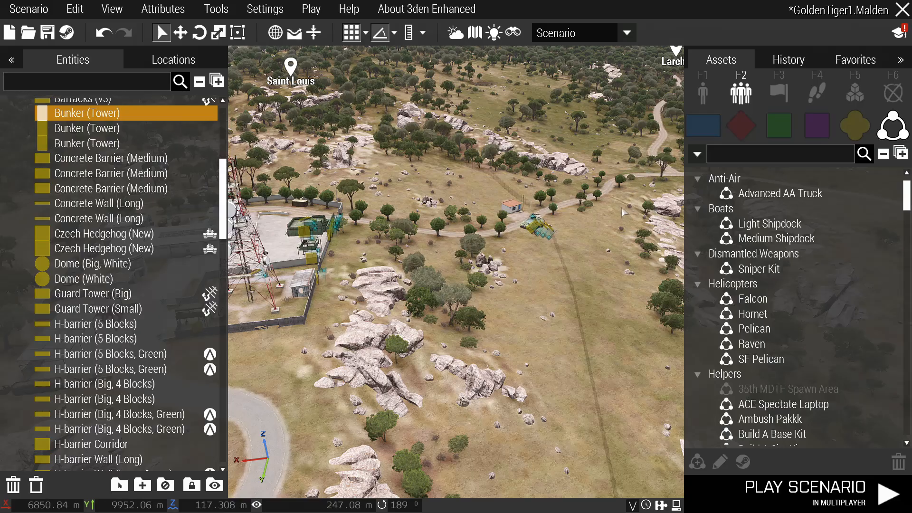
key("s")
right_click_drag(534, 228, 500, 220)
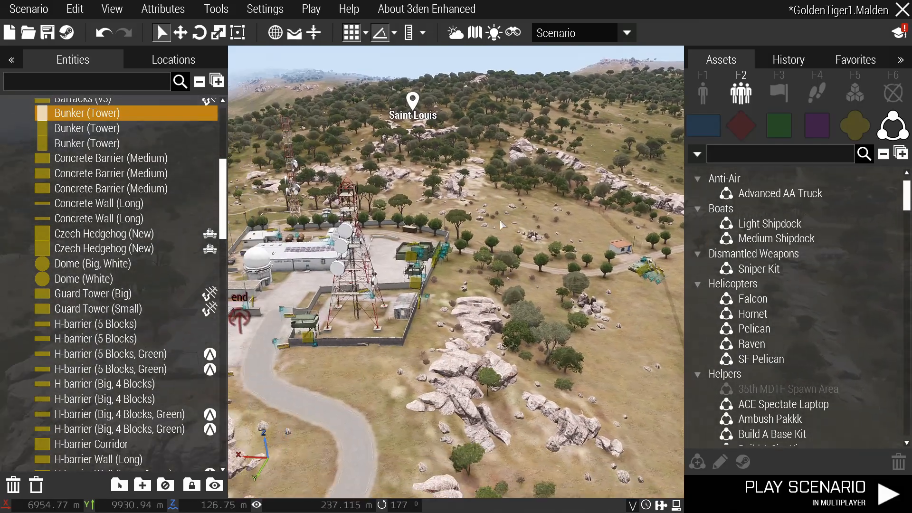
key("a")
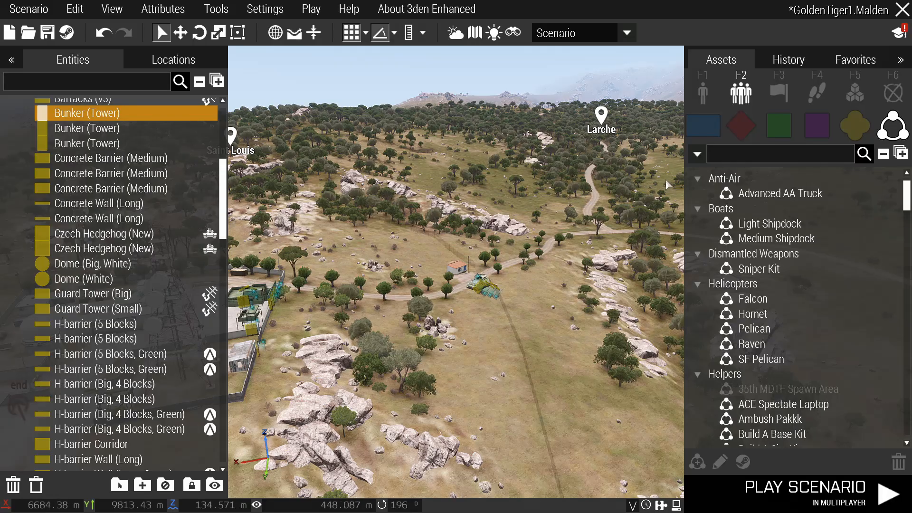
key("d")
right_click_drag(546, 183, 466, 216)
key("d")
right_click_drag(619, 206, 484, 217)
Open and close the extended debug console, then save the scenario with Ctrl+S.
key("ctrl+d")
key("Escape")
key("ctrl+s")
key("a")
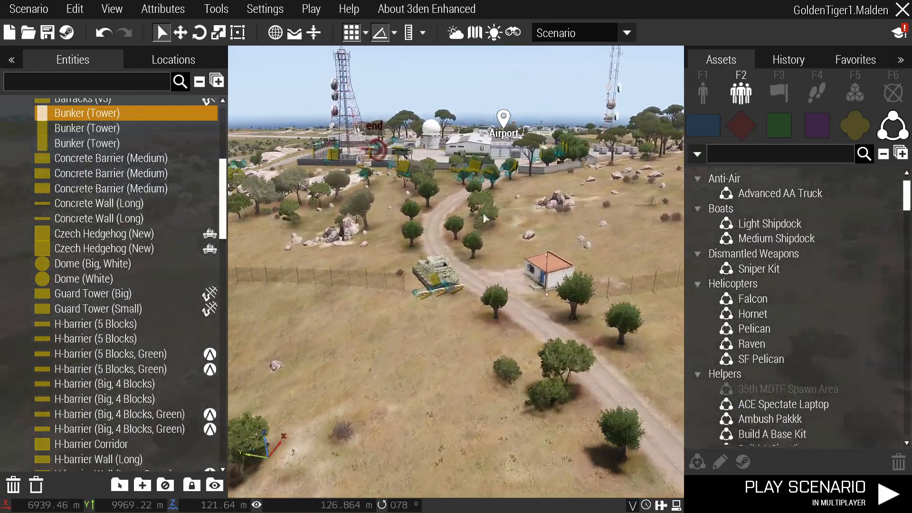
Switch the asset browser to OPFOR individual units.
key("d")
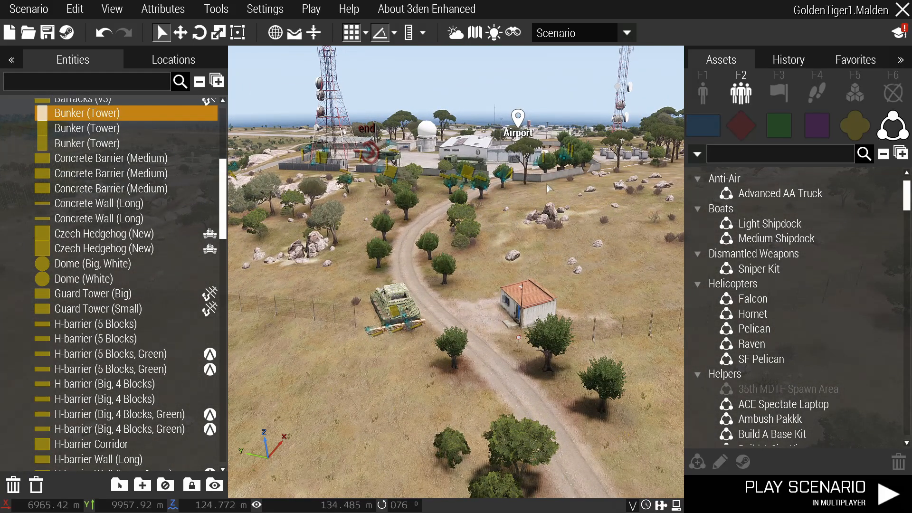
key("w")
left_click(750, 124)
left_click(710, 101)
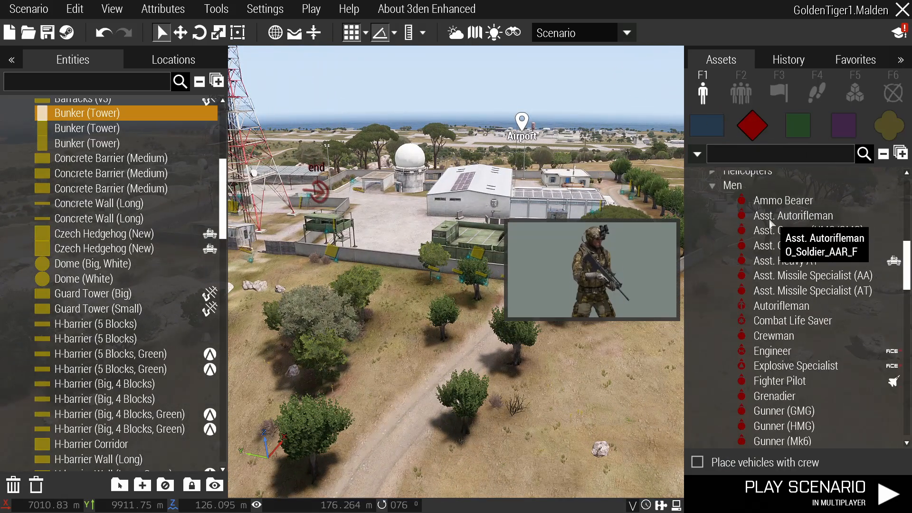
scroll(795, 352, "down", 4)
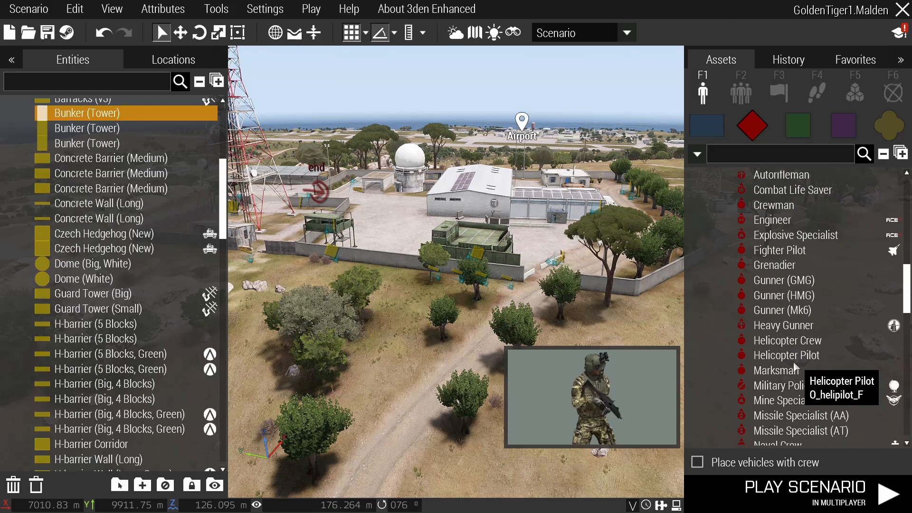
scroll(796, 356, "down", 5)
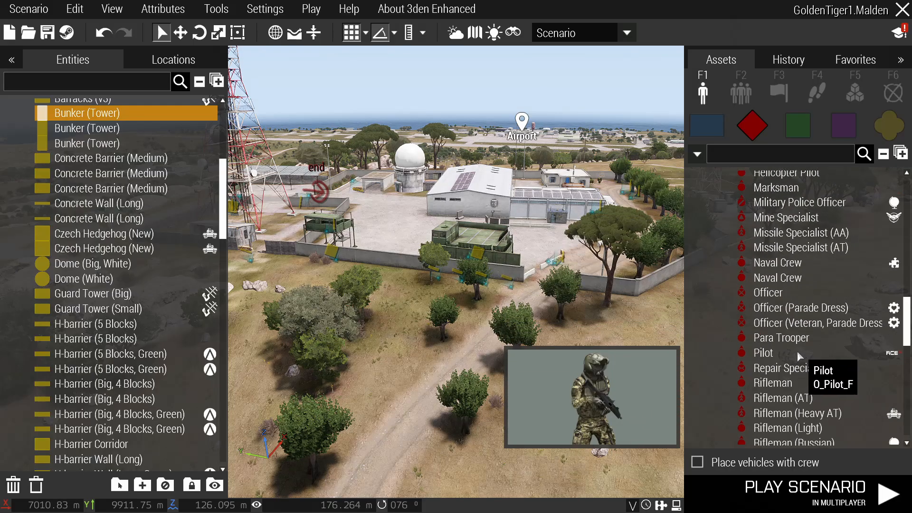
scroll(803, 354, "up", 3)
scroll(806, 356, "up", 10)
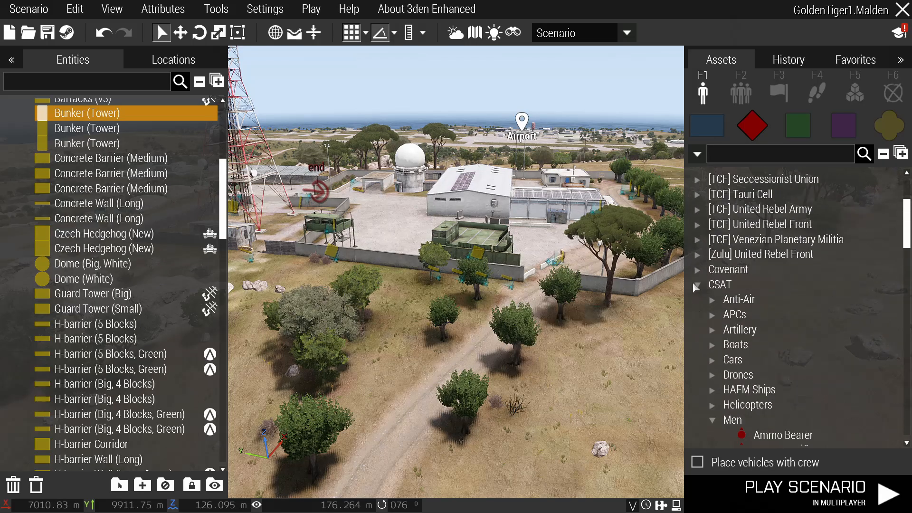
Place a [TCF] Tauri Cell Rifleman from Cell Members, then delete him.
left_click(697, 285)
scroll(815, 285, "up", 2)
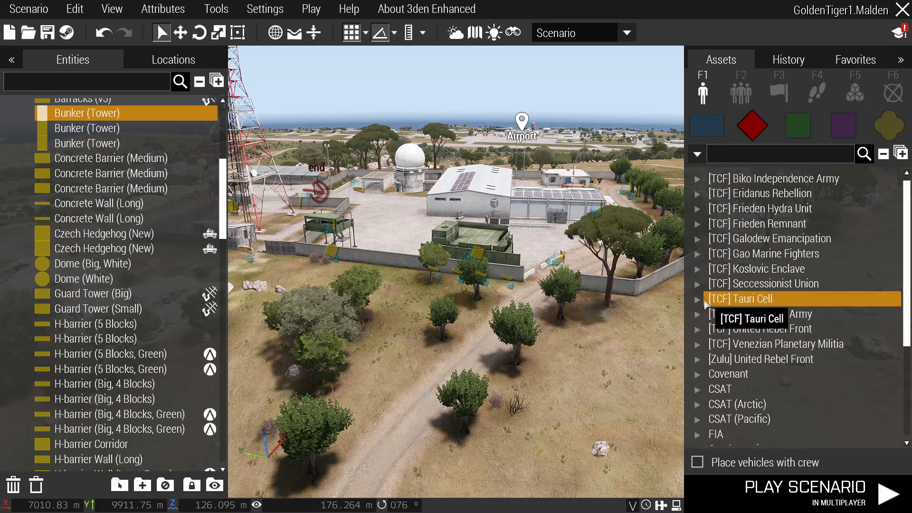
scroll(705, 300, "down", 1)
left_click(701, 274)
scroll(727, 300, "down", 3)
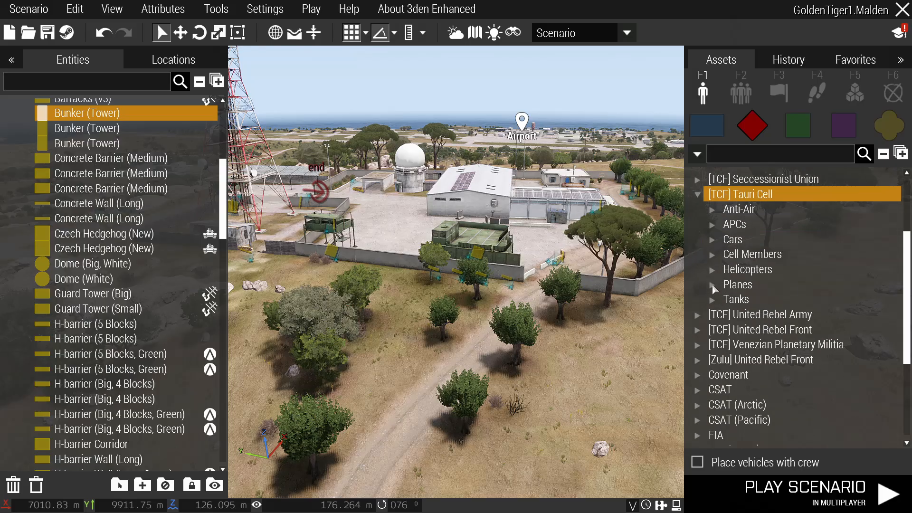
left_click(715, 254)
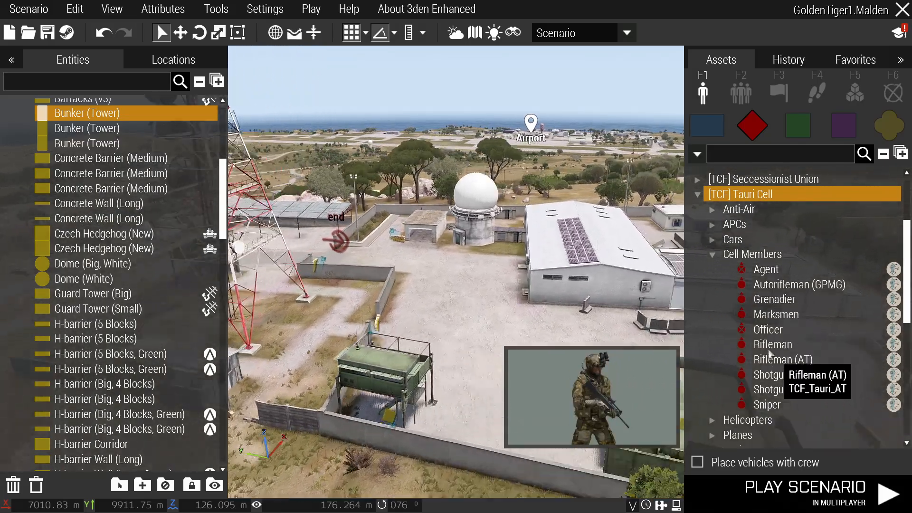
left_click(717, 255)
left_click(717, 251)
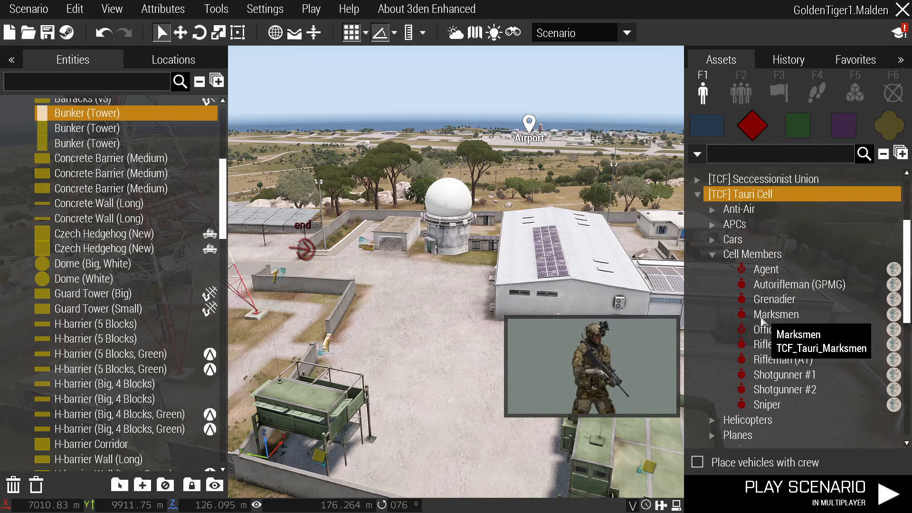
left_click(773, 344)
left_click(504, 386)
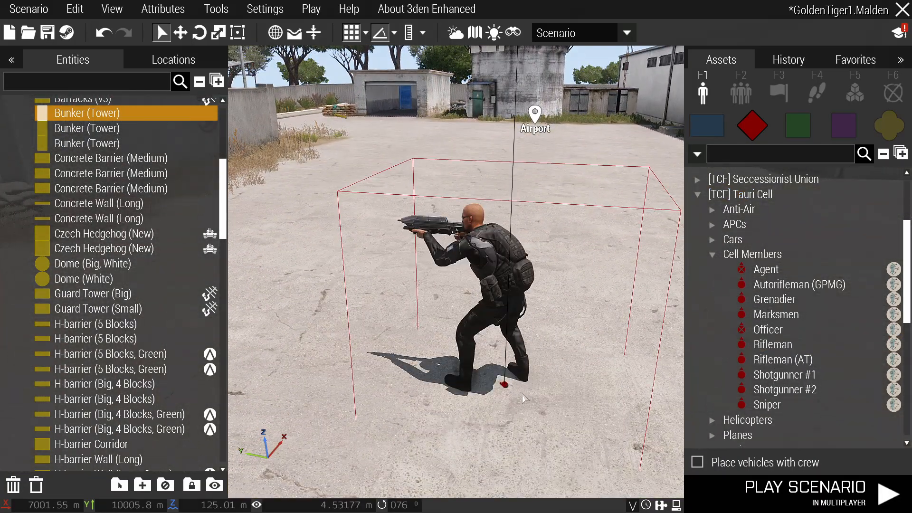
key("Delete")
Place a [TCF] Seccessionist Union Insurgents Rifleman on the concrete yard.
scroll(747, 196, "up", 3)
left_click(697, 301)
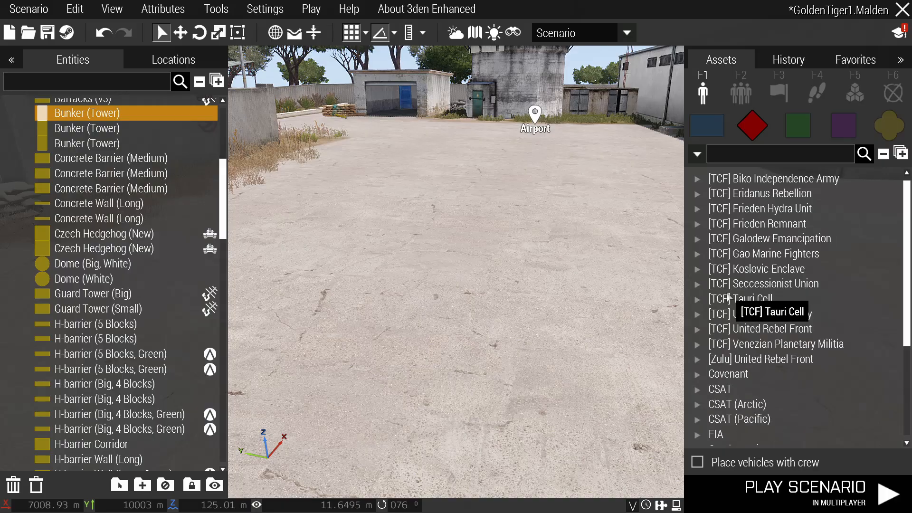
left_click(699, 283)
left_click(703, 299)
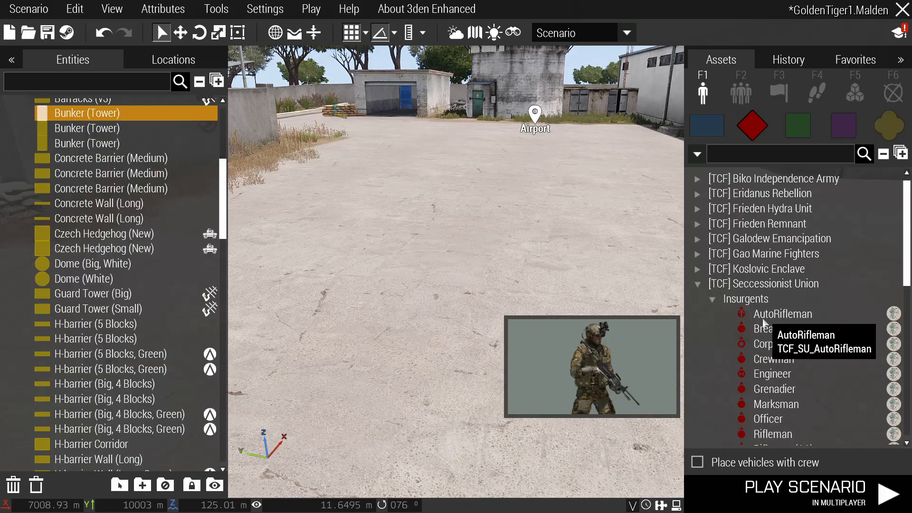
scroll(779, 351, "down", 2)
left_click(773, 382)
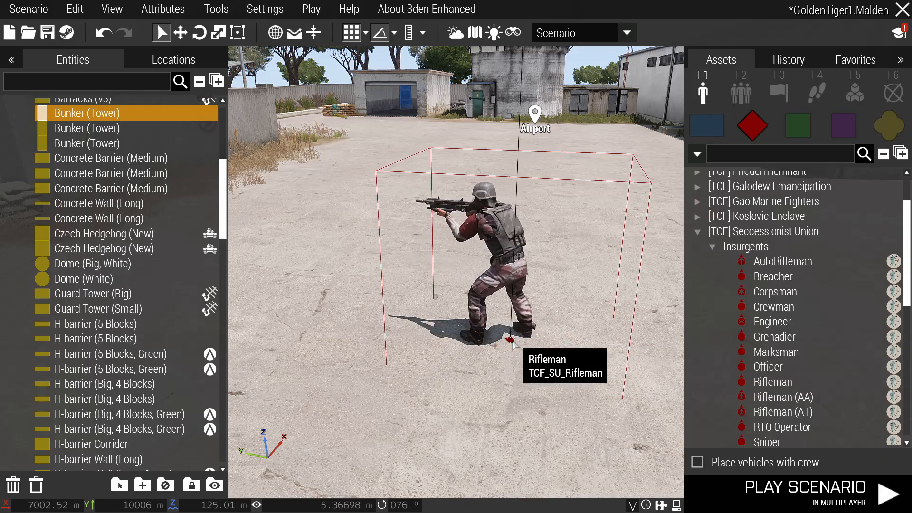
left_click(551, 382)
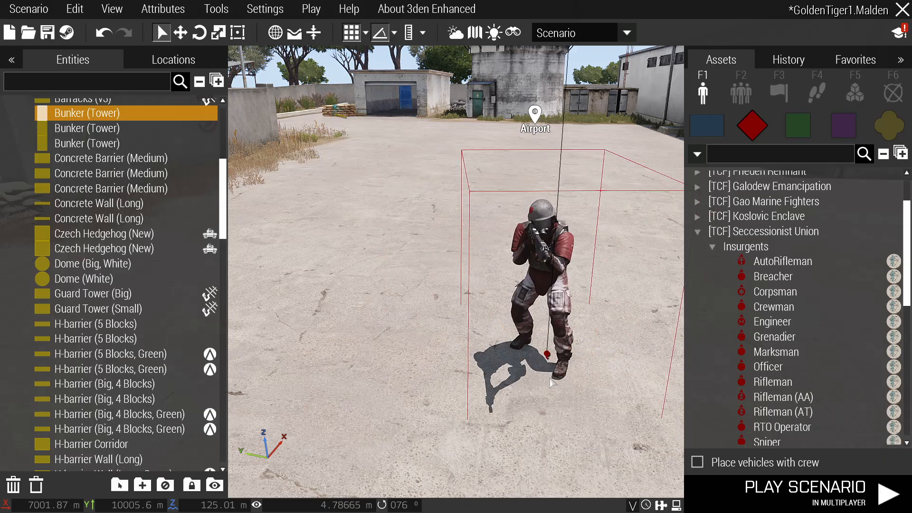
Orbit and zoom the view around the placed insurgent soldier.
scroll(582, 339, "up", 3)
key("d")
right_click_drag(570, 331, 603, 319)
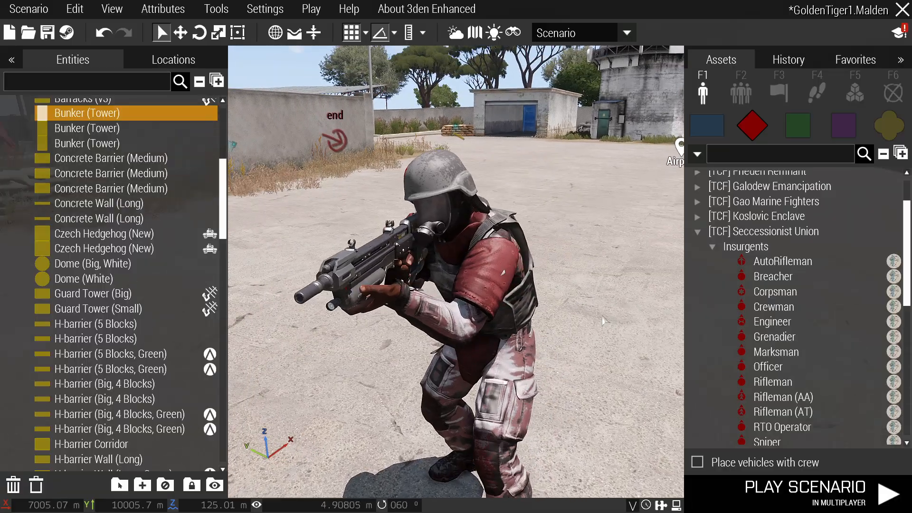
scroll(536, 325, "down", 2)
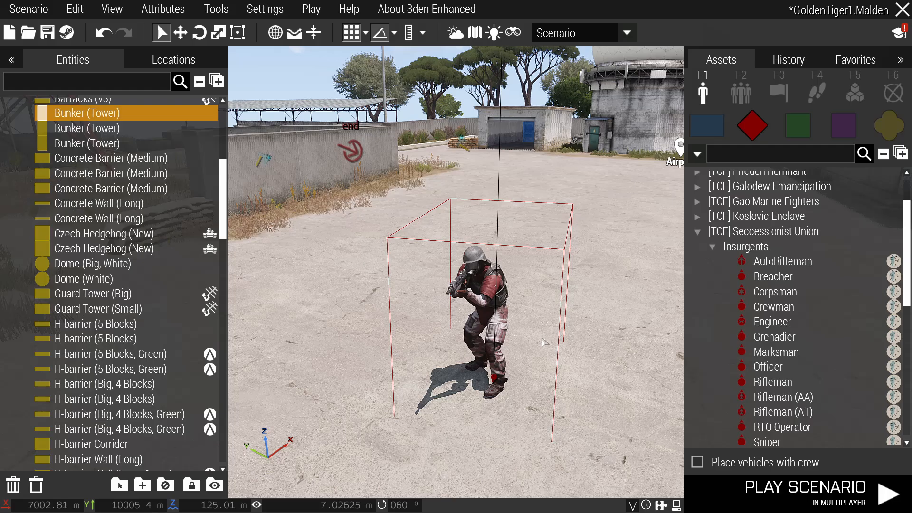
scroll(479, 292, "up", 2)
Open the rifleman's loadout in the Arsenal and look through his vest, backpack and uniform options.
right_click(480, 291)
mouse_move(569, 374)
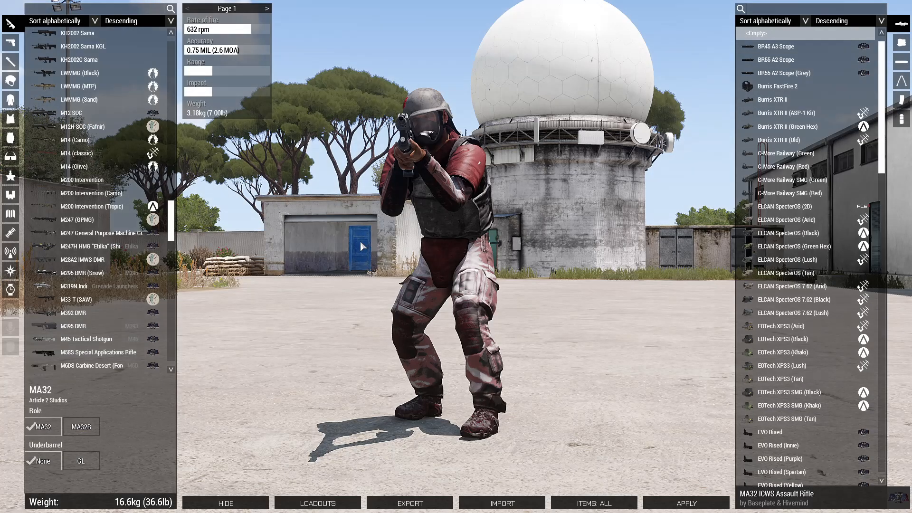
right_click_drag(361, 241, 186, 217)
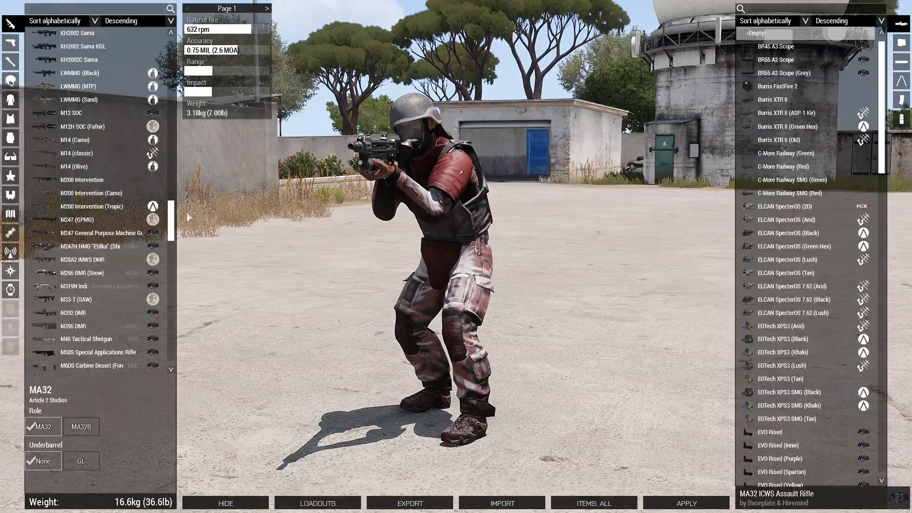
left_click(10, 118)
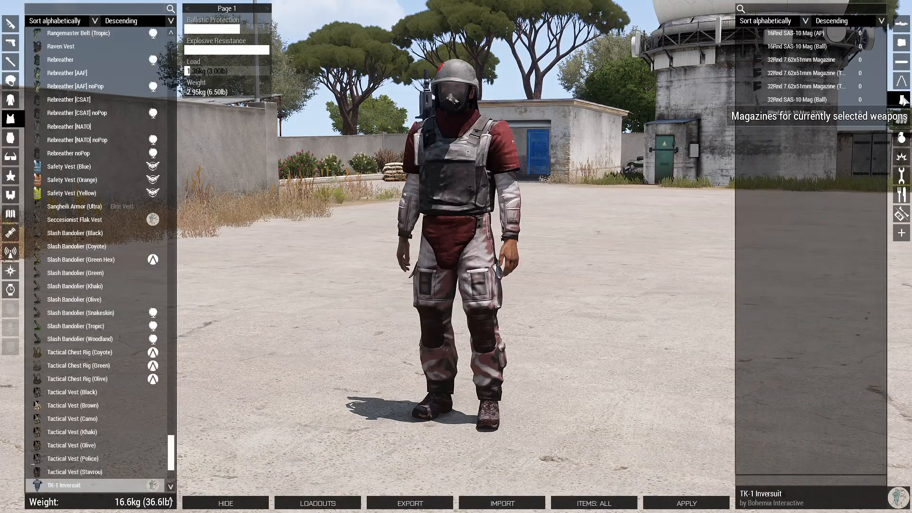
left_click(10, 138)
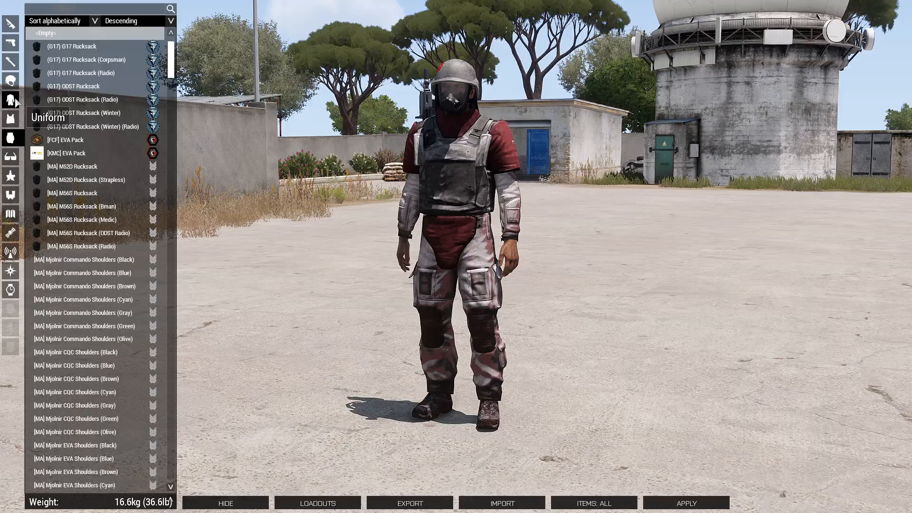
left_click(11, 100)
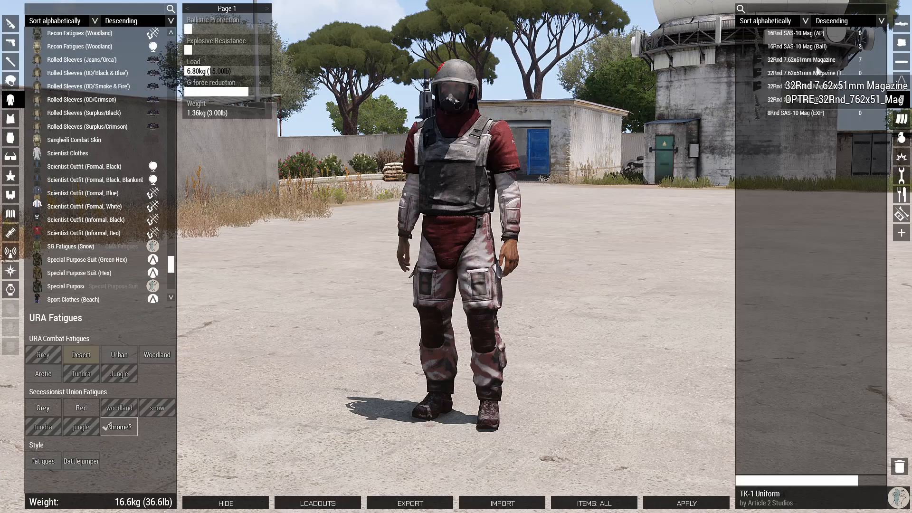
left_click(10, 119)
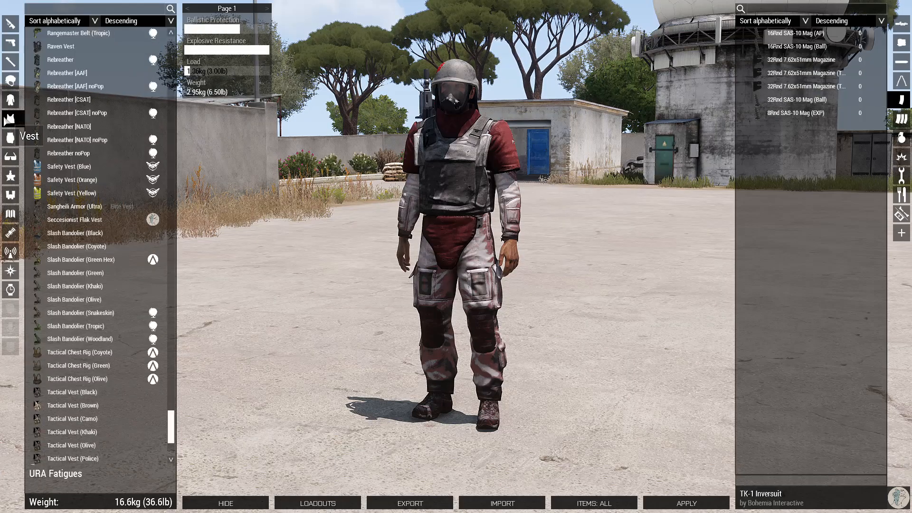
left_click(10, 138)
right_click_drag(442, 202, 190, 171)
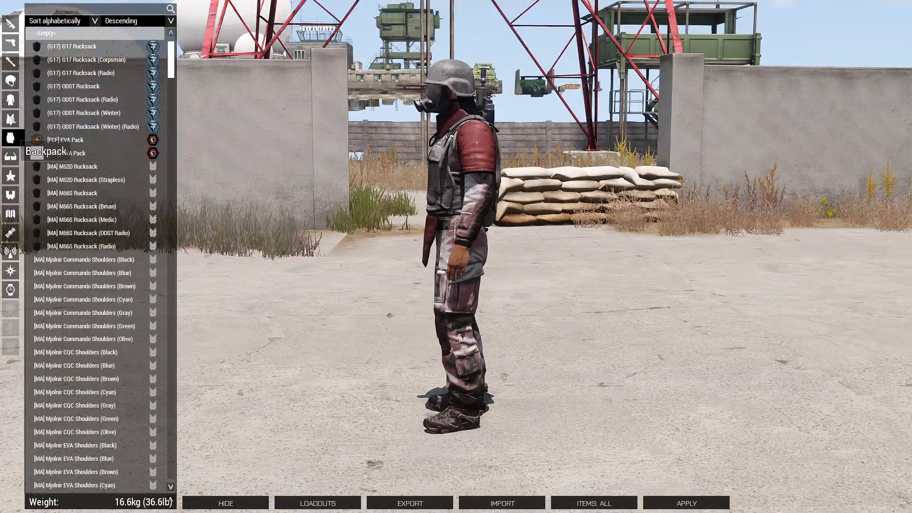
left_click(10, 119)
left_click(11, 101)
Sort the medical items by amount and remove all Biofoam Canisters.
left_click(902, 214)
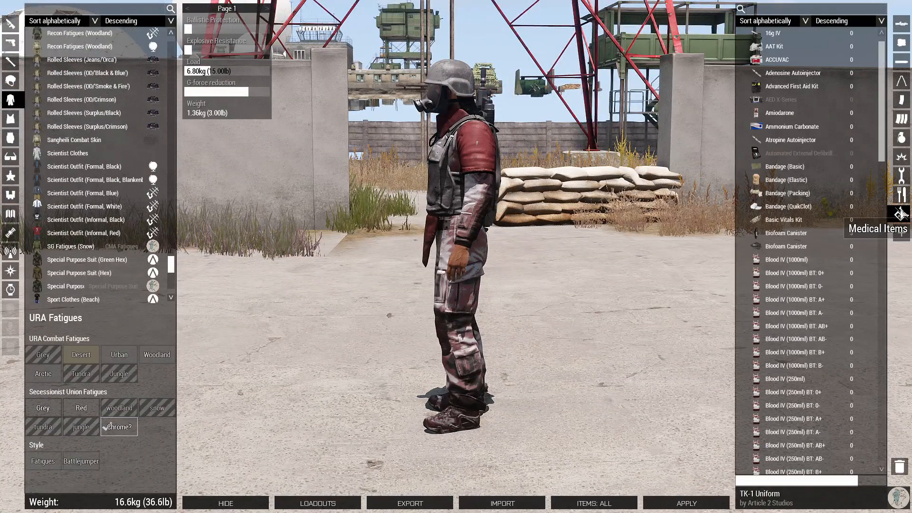
left_click(761, 60)
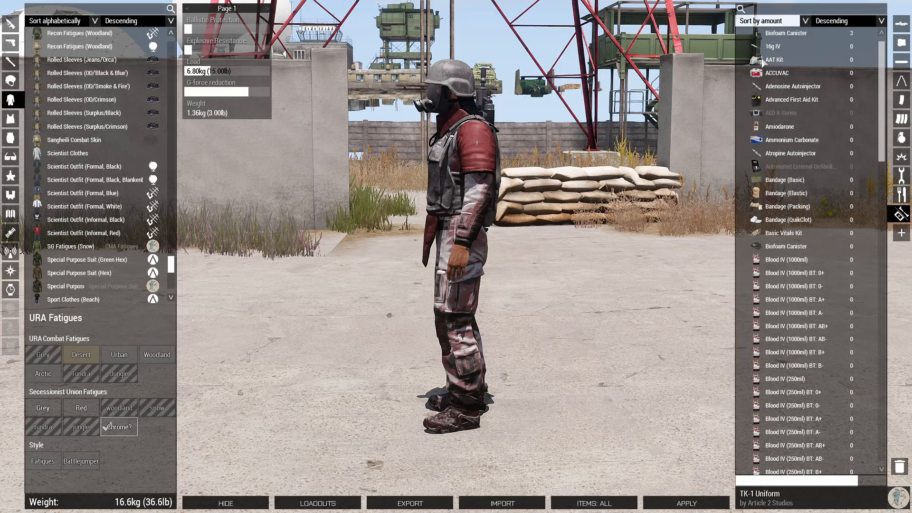
left_click(783, 35)
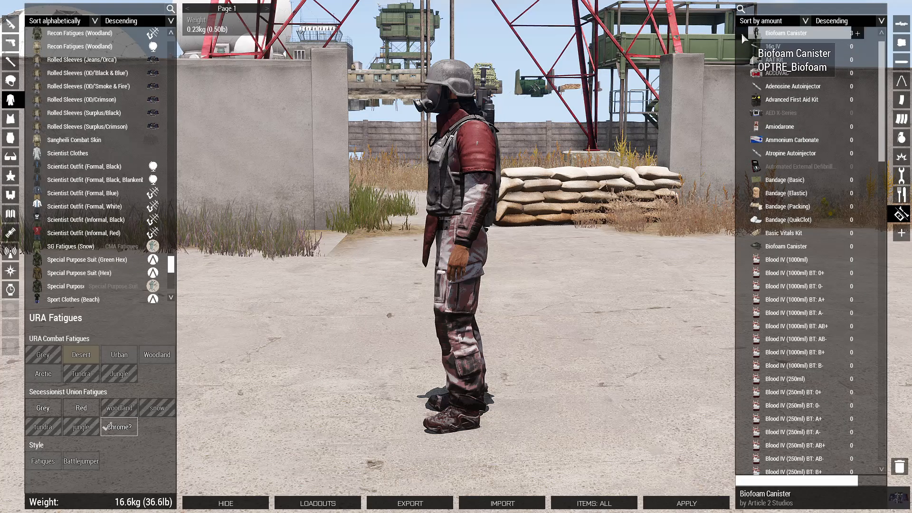
left_click(741, 35)
left_click(741, 35)
left_click(741, 34)
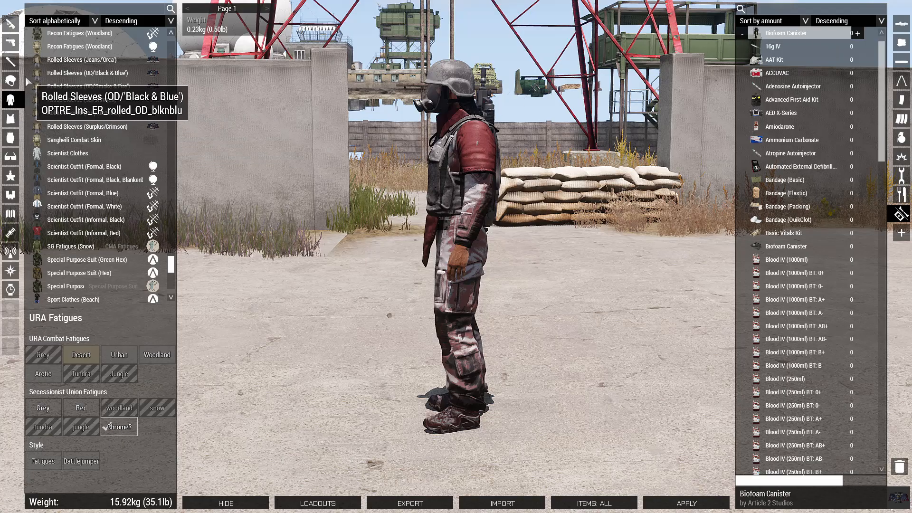
Load the primary rifle with 32Rnd 7.62x51mm Magazines (Tracers Yellow).
left_click_drag(371, 142, 344, 124)
left_click(11, 23)
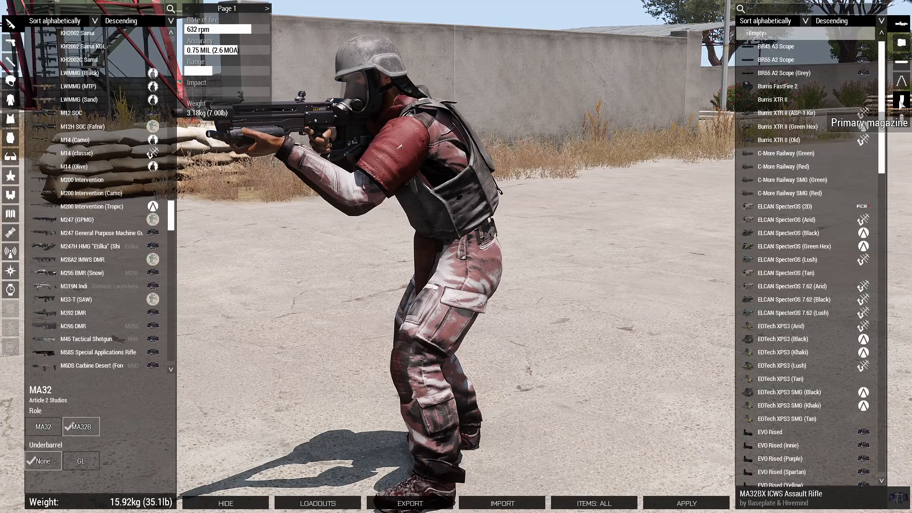
left_click(901, 100)
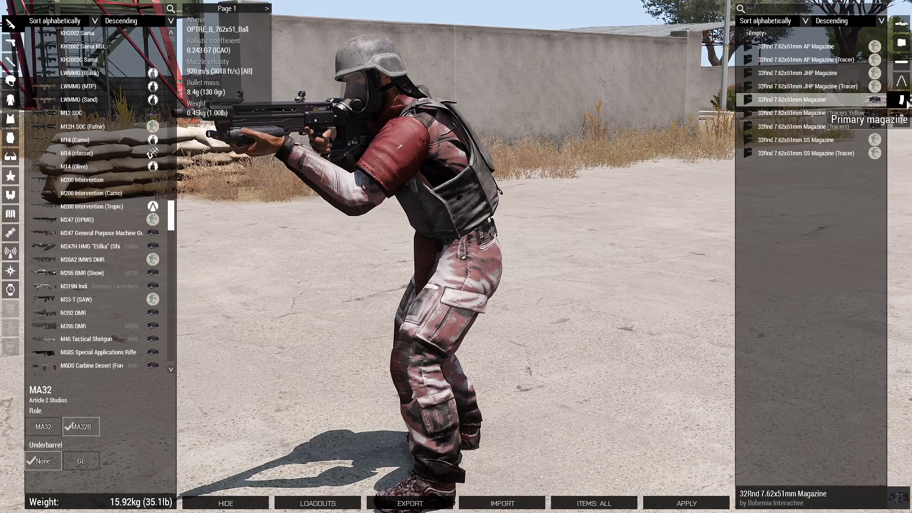
left_click(829, 113)
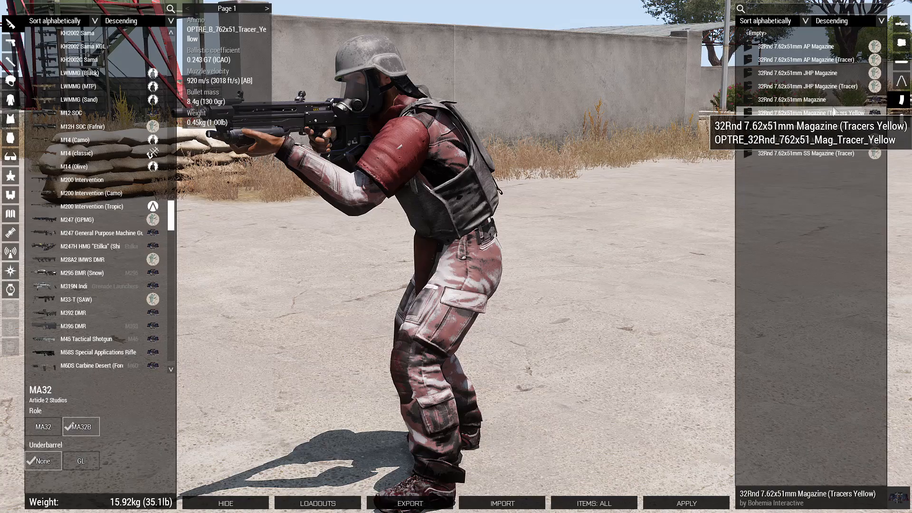
left_click(10, 118)
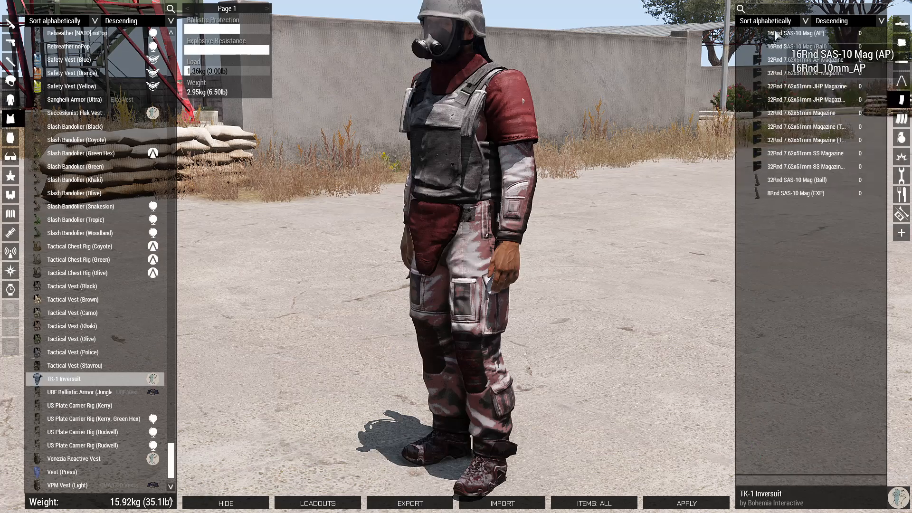
Empty the uniform of its AP, 16Rnd SAS-10 and 32Rnd 7.62x51mm magazines.
left_click(4, 104)
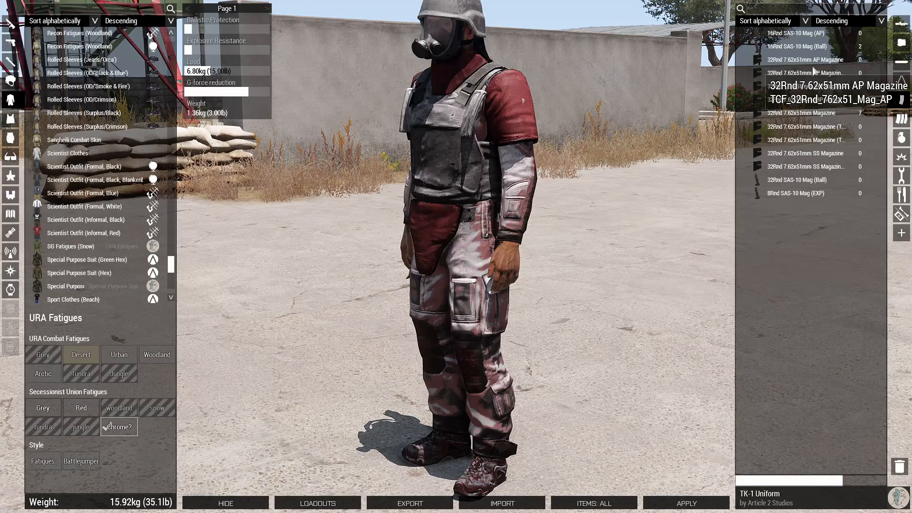
left_click(746, 61)
left_click(741, 46)
left_click(741, 47)
left_click(743, 47)
left_click(744, 114)
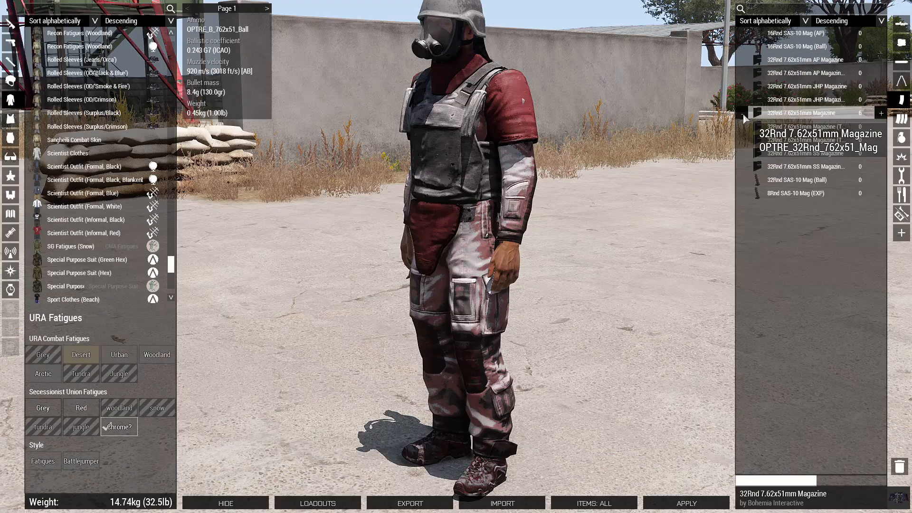
left_click(743, 114)
left_click(743, 113)
Sort vest cargo by amount, add Tracers Yellow magazines and equip the URF Ballistic Armor (Jungle) vest.
left_click(10, 119)
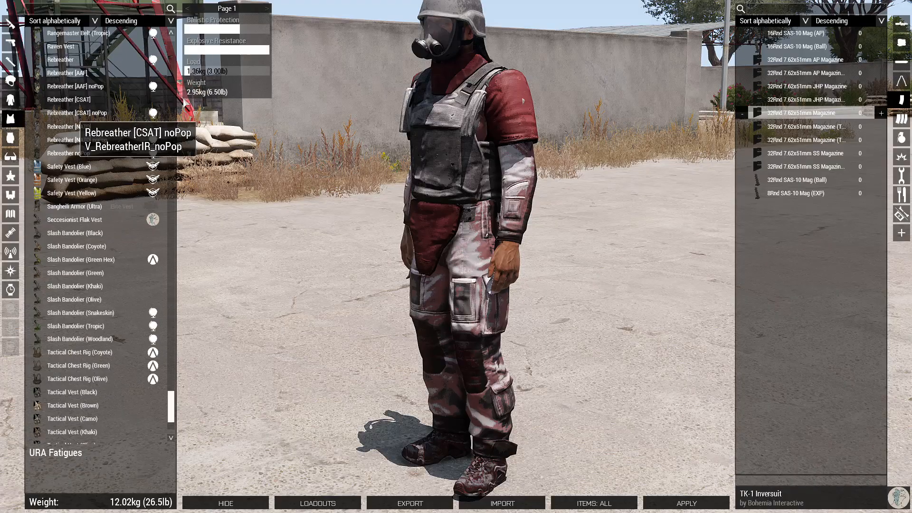
left_click(753, 24)
left_click(773, 60)
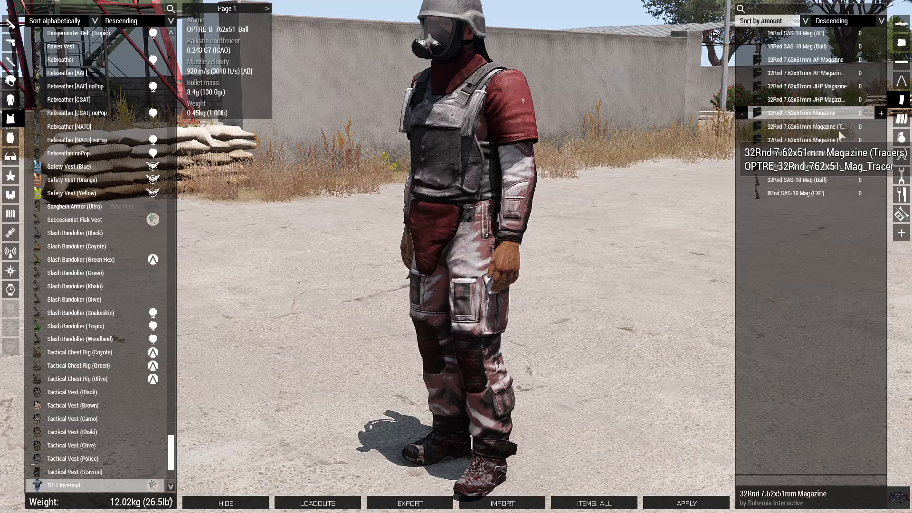
left_click(833, 129)
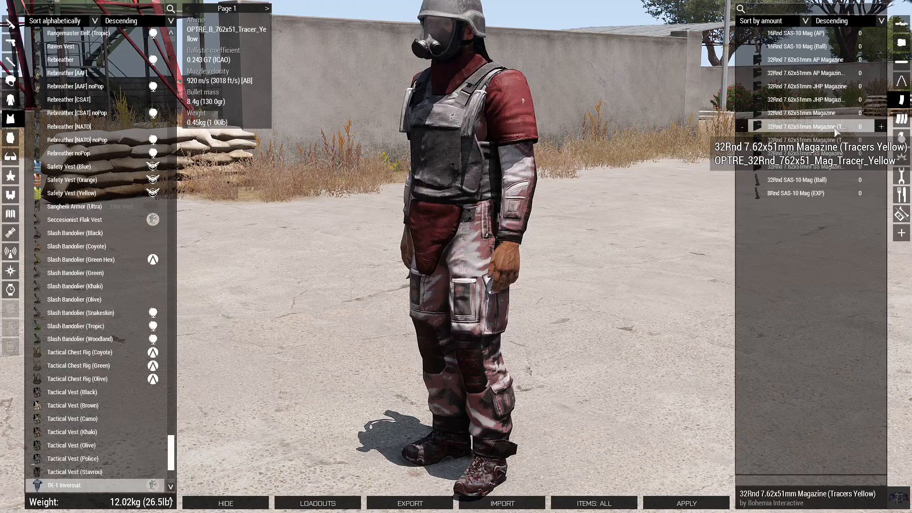
left_click(882, 127)
left_click(882, 127)
left_click(882, 127)
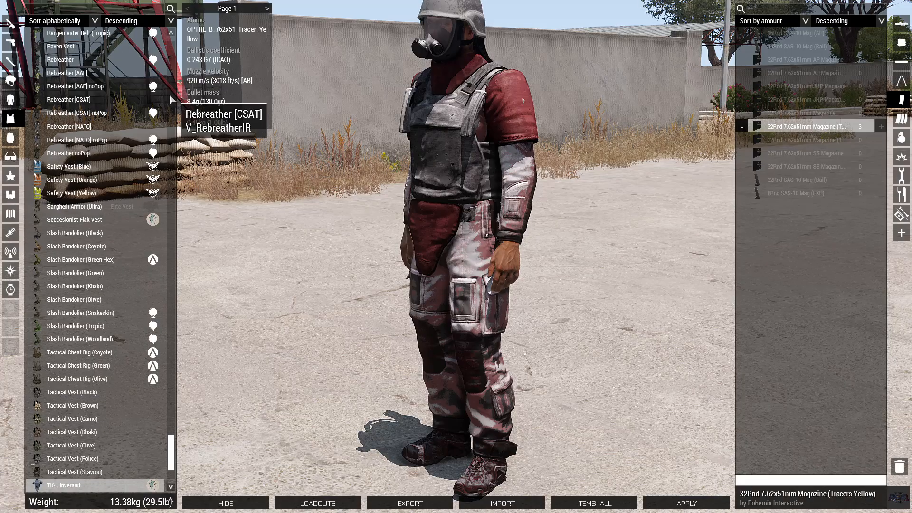
scroll(132, 140, "down", 4)
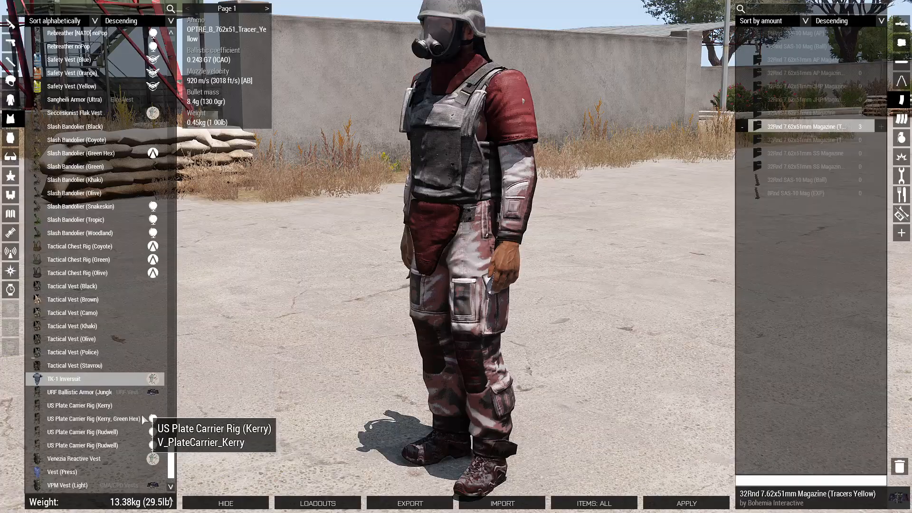
left_click(115, 394)
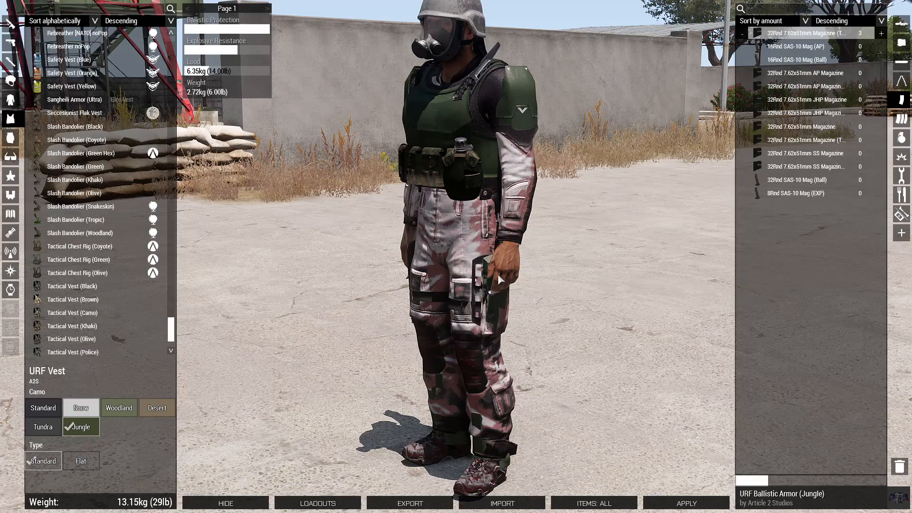
left_click(881, 33)
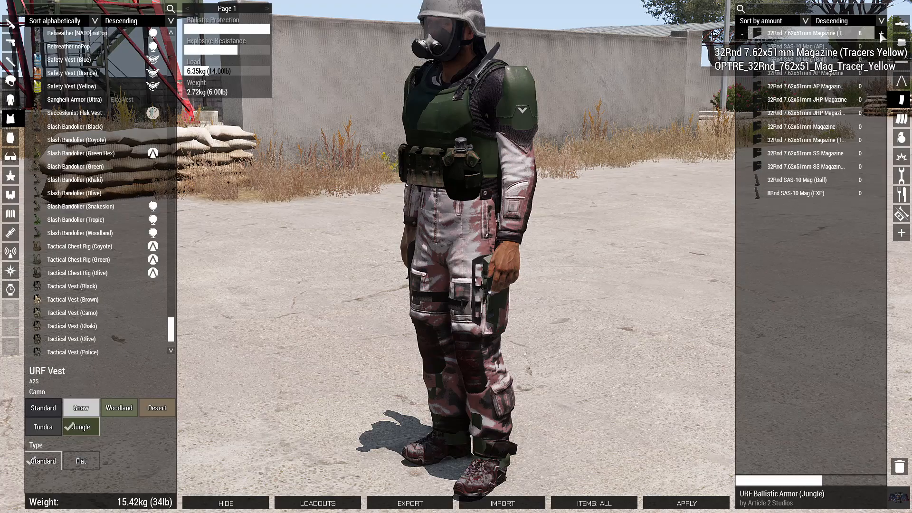
Mount an ELCAN SpecterOS 7.62 (Black) scope on the primary rifle.
left_click(11, 43)
left_click(11, 24)
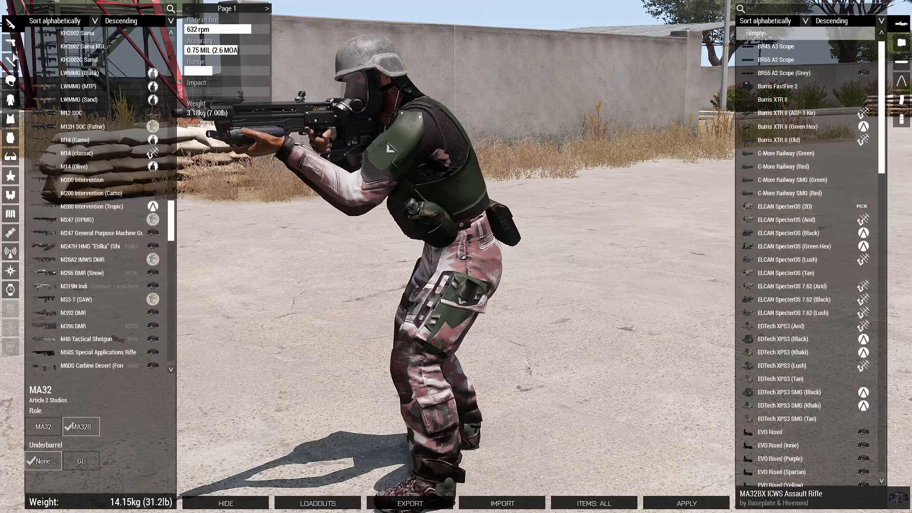
left_click(10, 43)
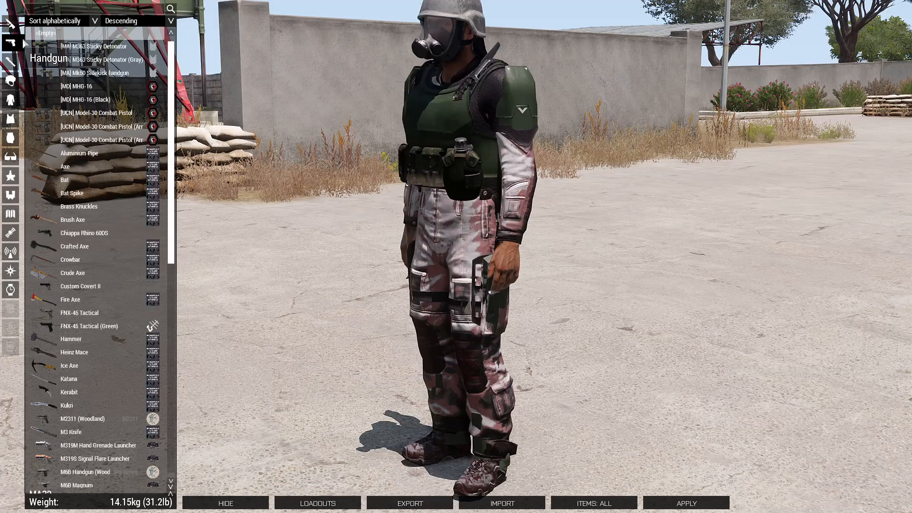
left_click(11, 195)
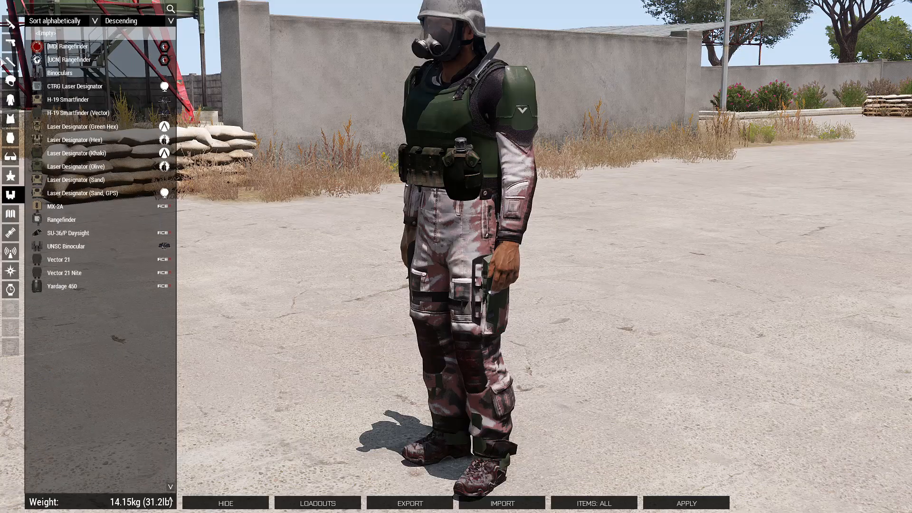
left_click(10, 24)
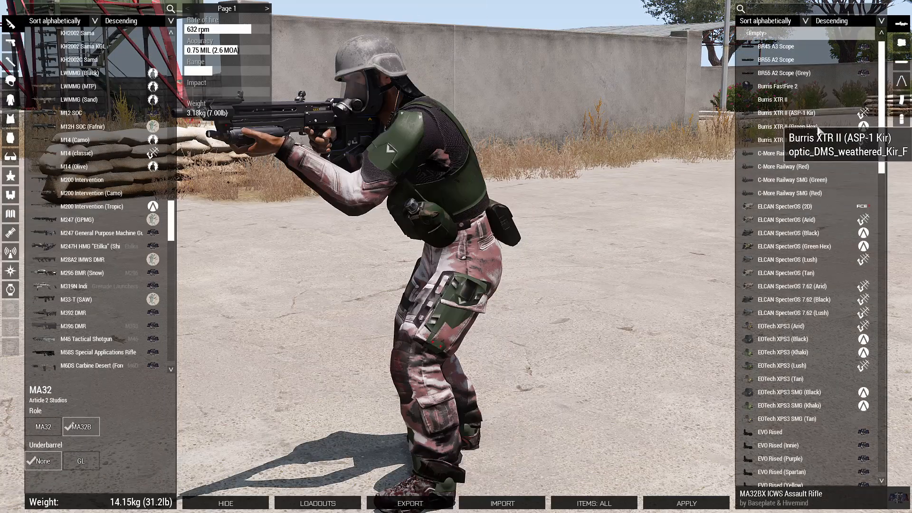
scroll(818, 128, "down", 2)
left_click(798, 246)
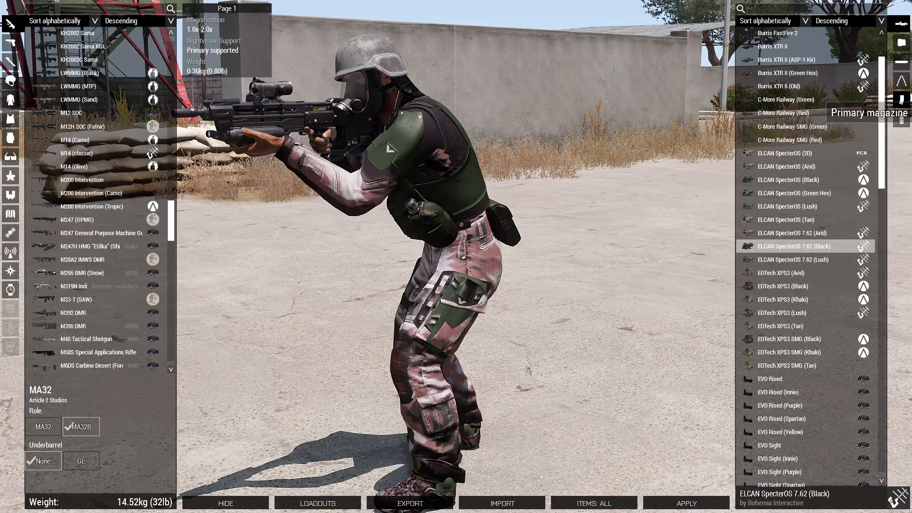
left_click(902, 62)
left_click(901, 99)
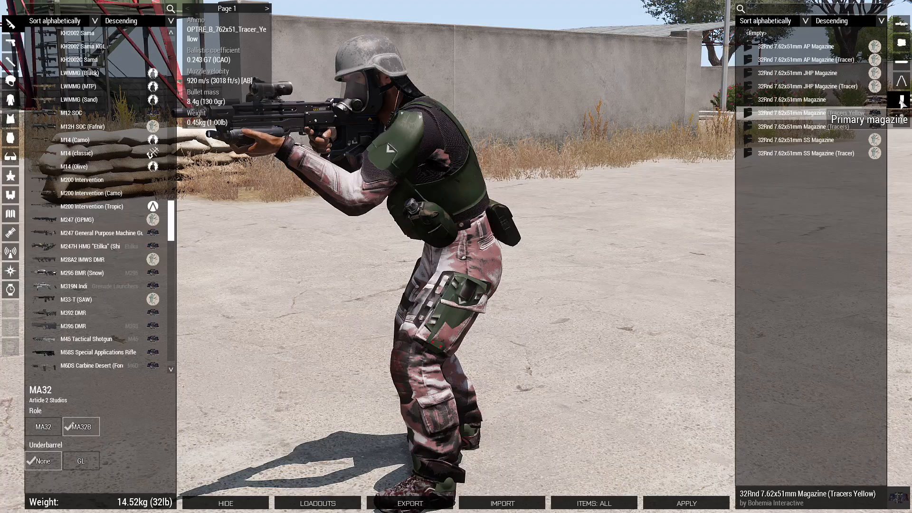
left_click(10, 137)
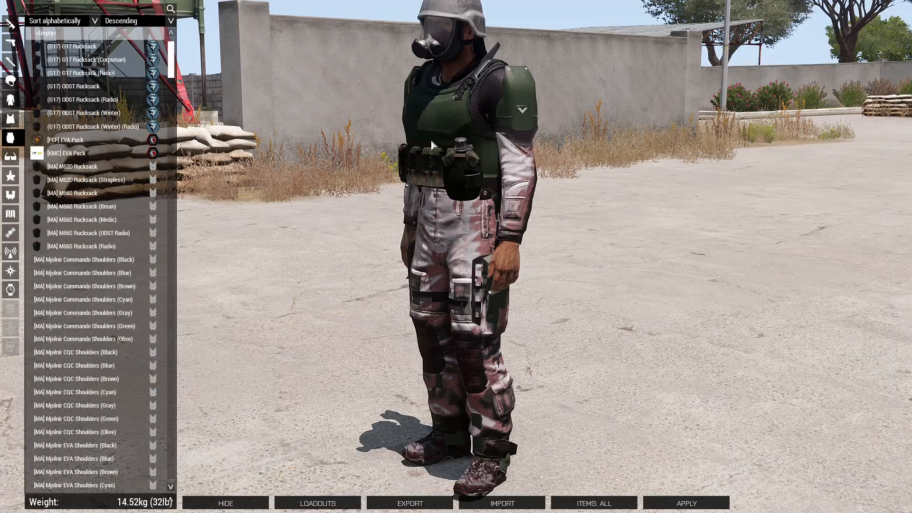
Equip the [MA] M52D Rucksack and browse the medical items to pack in it.
left_click(98, 153)
left_click(97, 168)
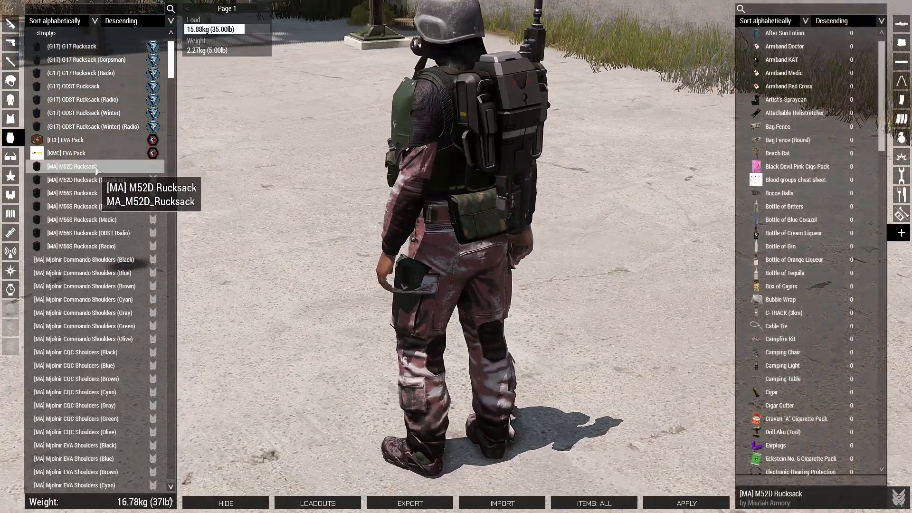
right_click_drag(506, 159, 621, 157)
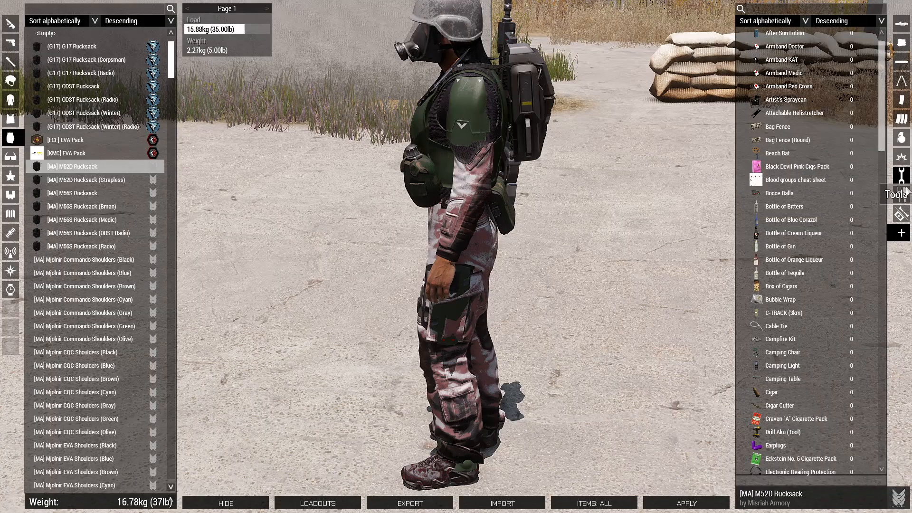
left_click(902, 215)
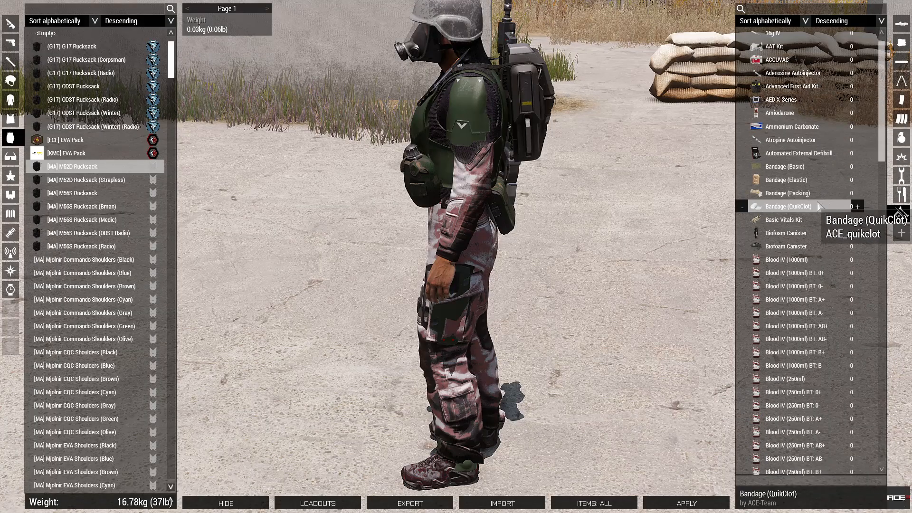
left_click(859, 192, "shift")
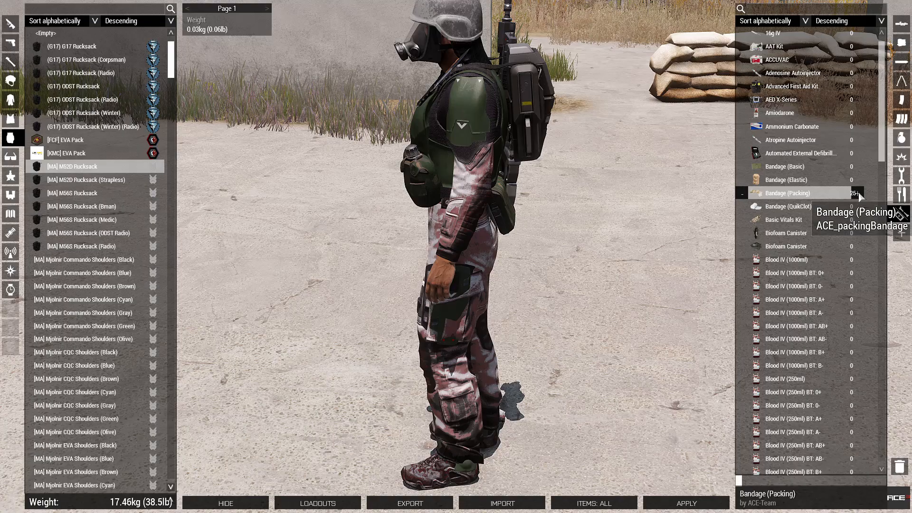
left_click(806, 144)
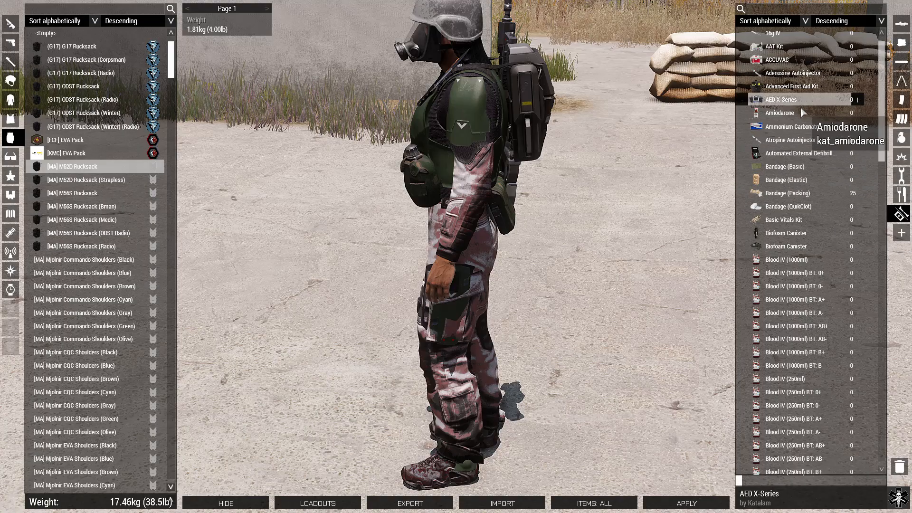
left_click(797, 100)
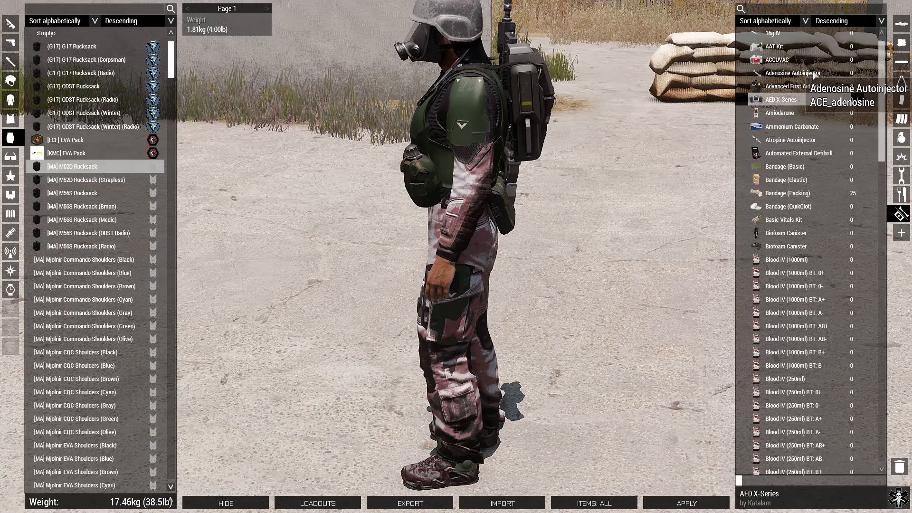
left_click(811, 193)
Add two Saline IV (500ml) and two Splints to the loadout.
scroll(812, 197, "down", 12)
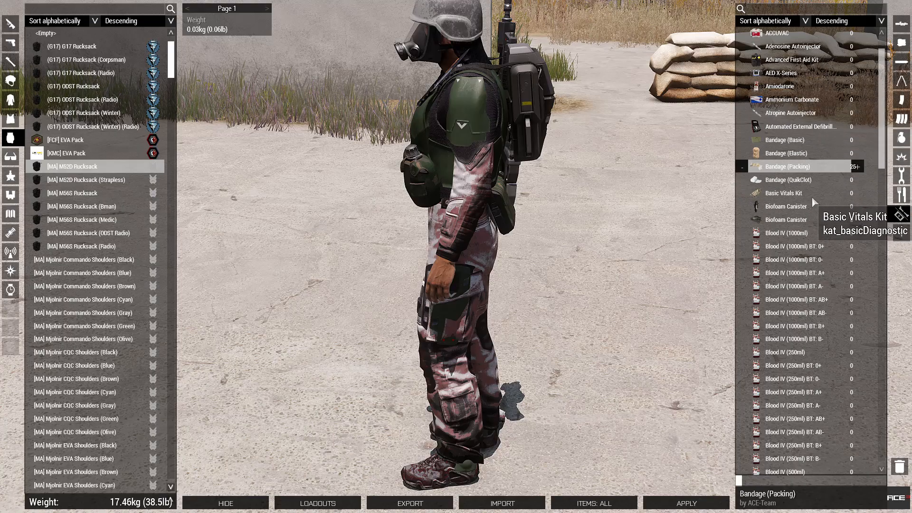
scroll(817, 266, "down", 7)
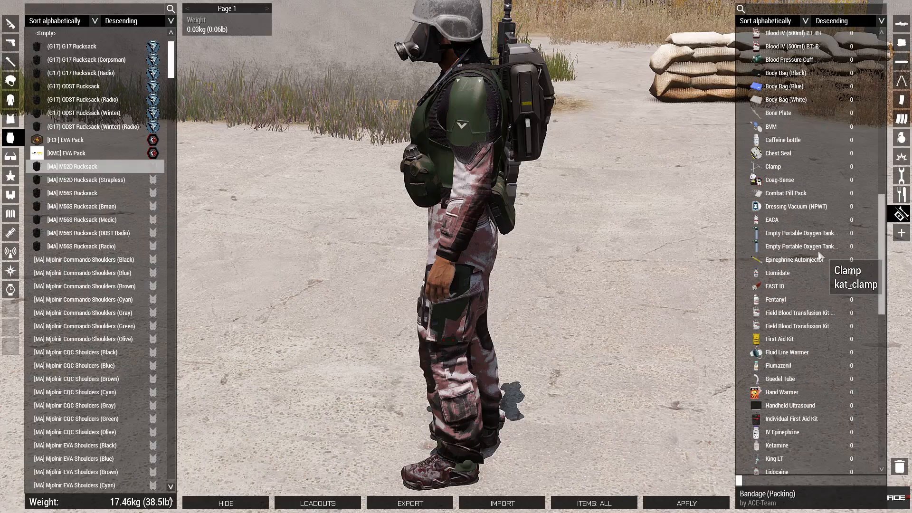
scroll(817, 326, "down", 8)
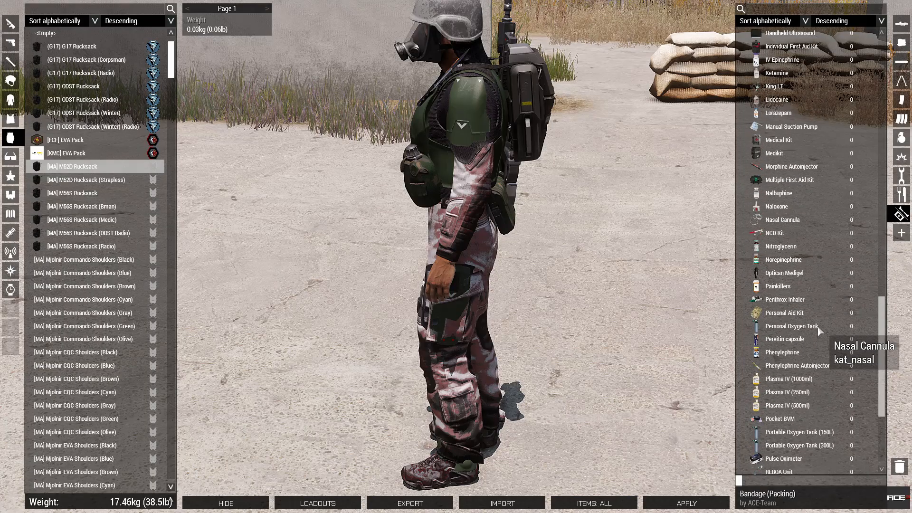
left_click(822, 447)
left_click(857, 447)
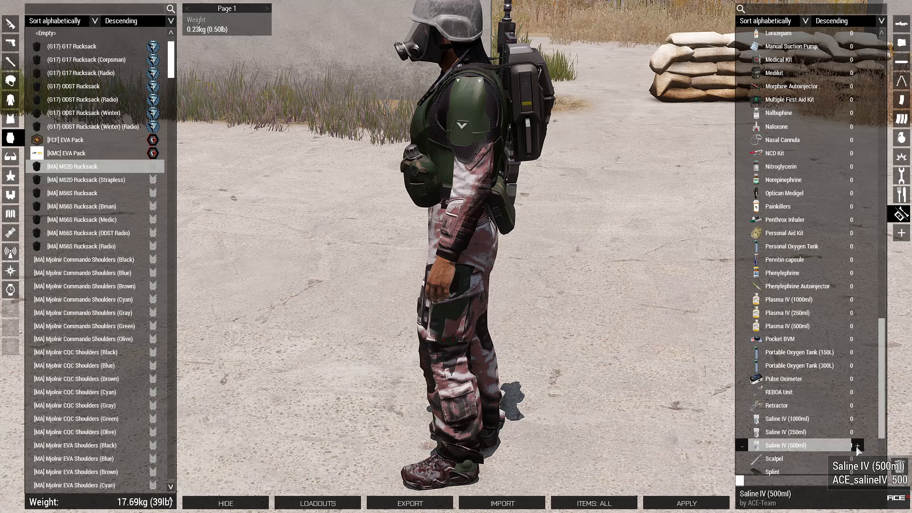
left_click(857, 446)
scroll(842, 445, "down", 3)
left_click(830, 420)
left_click(856, 420)
left_click(855, 421)
Add one Epinephrine Autoinjector to the loadout.
scroll(855, 421, "down", 1)
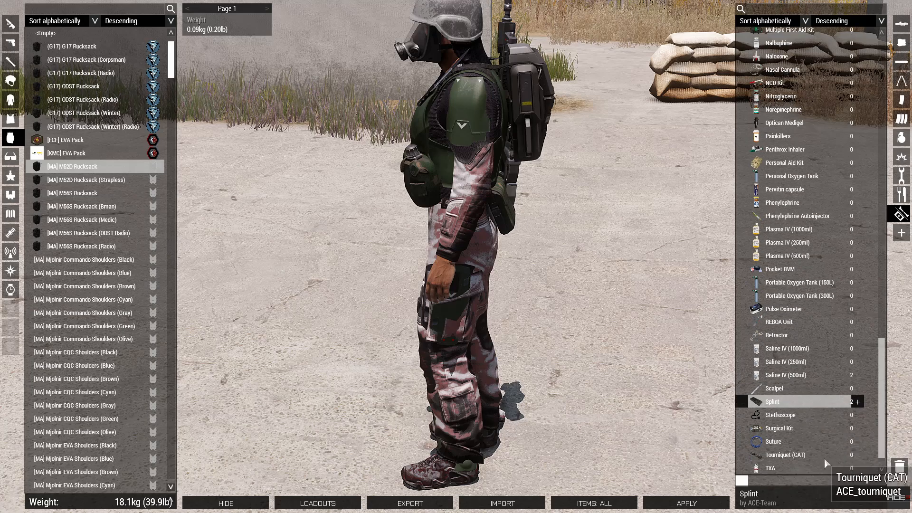
left_click(858, 455)
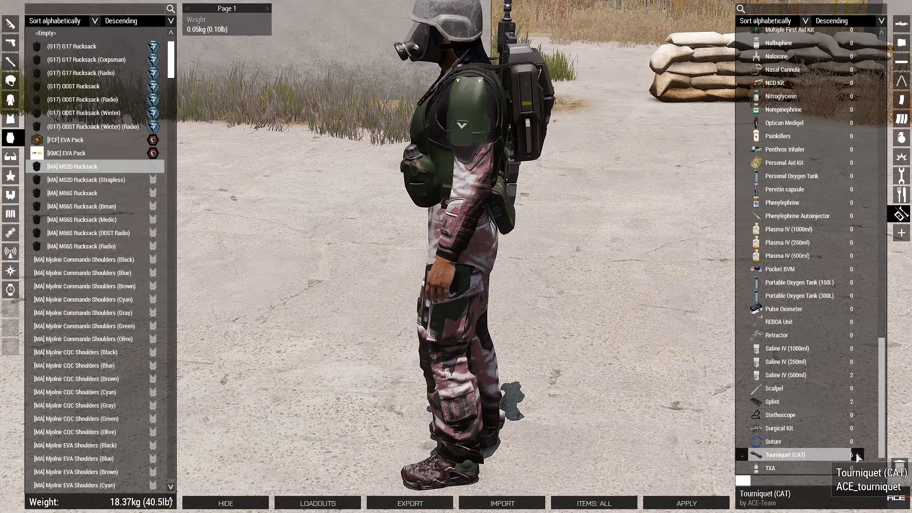
left_click(827, 388)
scroll(809, 326, "up", 1)
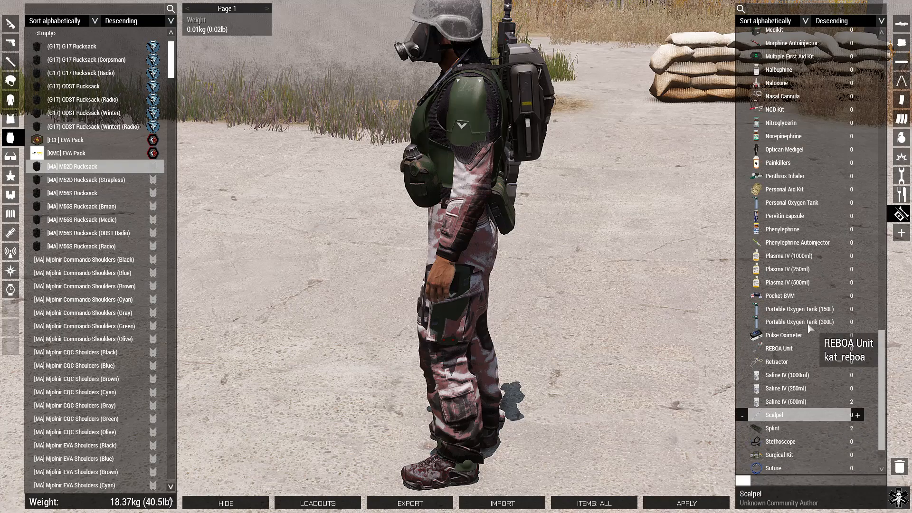
scroll(809, 326, "up", 17)
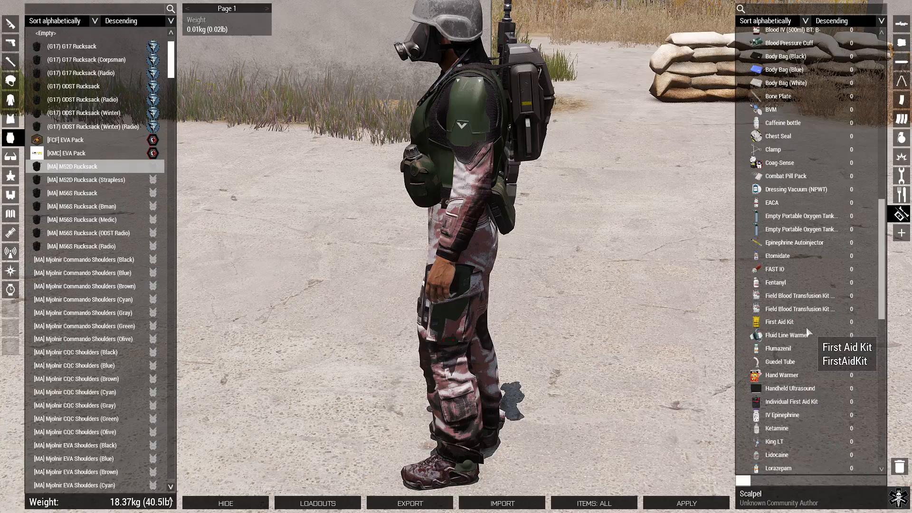
left_click(856, 244)
left_click(858, 242)
scroll(840, 263, "down", 6)
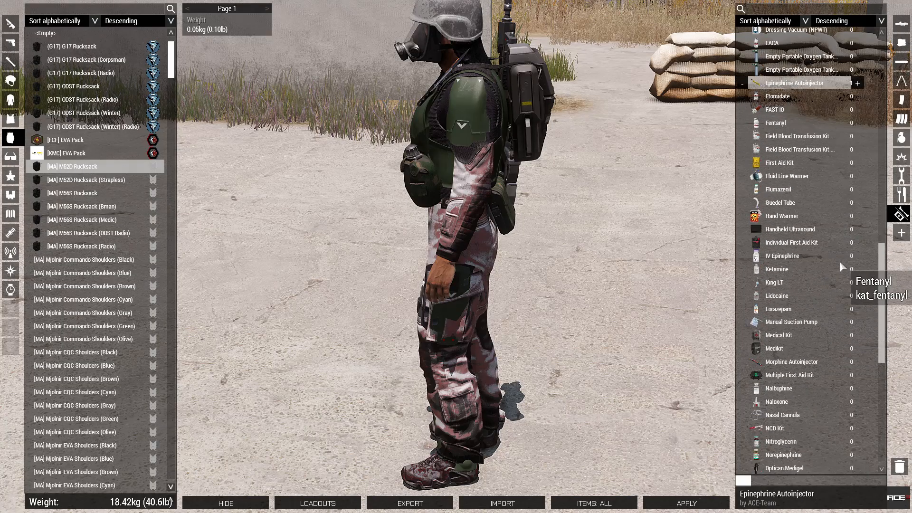
left_click(837, 364)
scroll(803, 311, "up", 3)
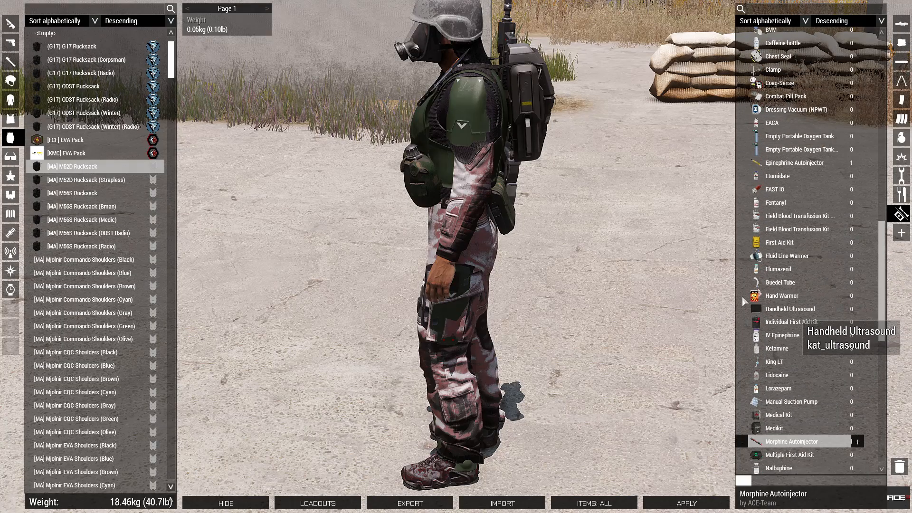
scroll(684, 281, "up", 3)
scroll(328, 204, "down", 5)
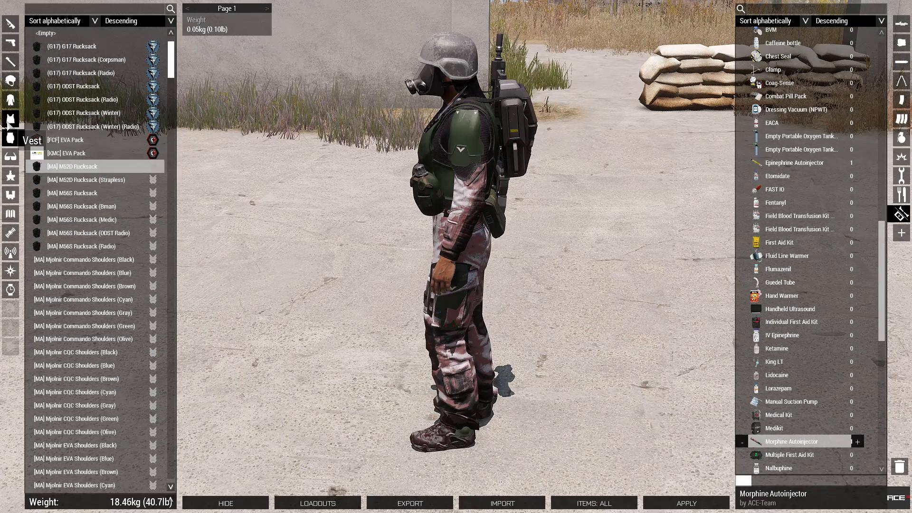
Bring up the vest and grenade lists and look the soldier over.
left_click(11, 118)
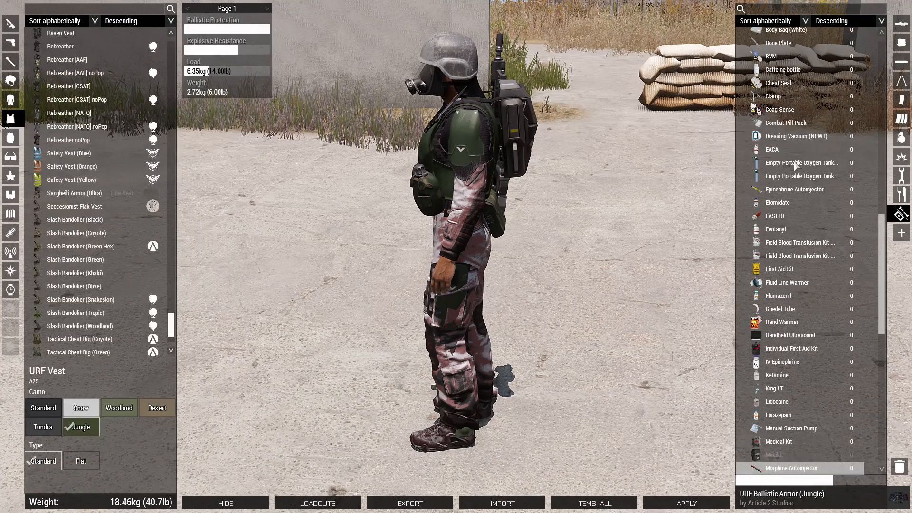
left_click(901, 138)
left_click_drag(551, 153, 450, 187)
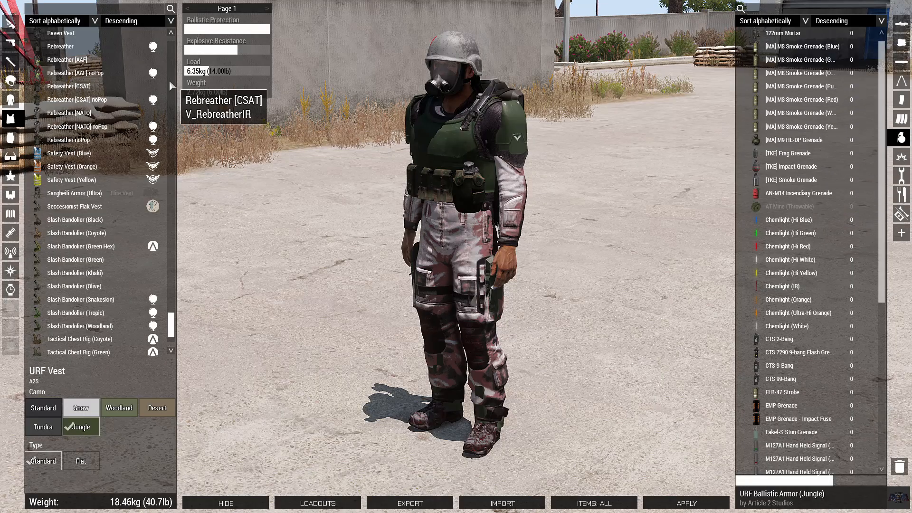
left_click(10, 100)
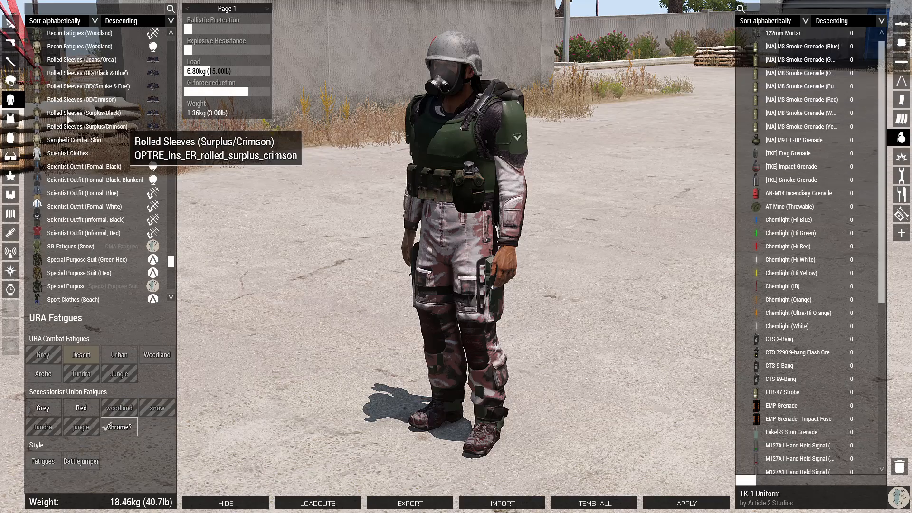
Give the rifleman a single [MA] M9 HE-DP Grenade.
left_click(9, 119)
left_click(10, 118)
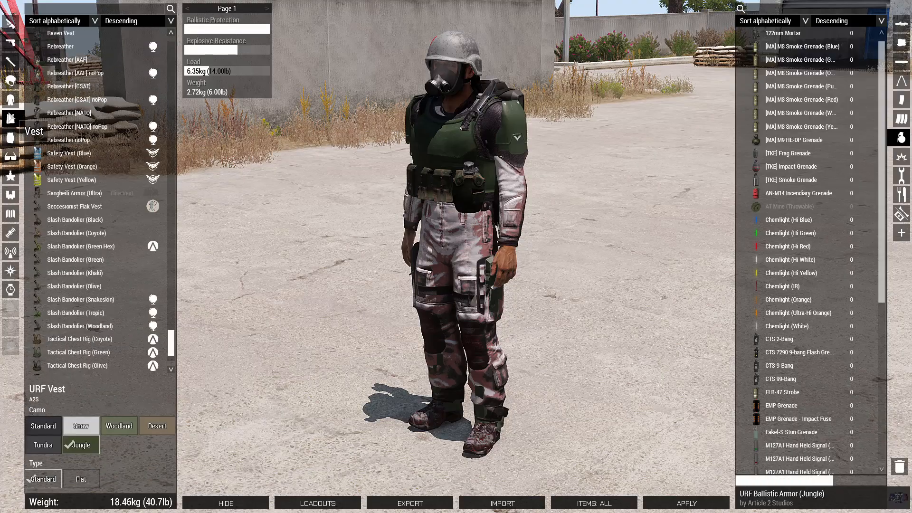
left_click(15, 101)
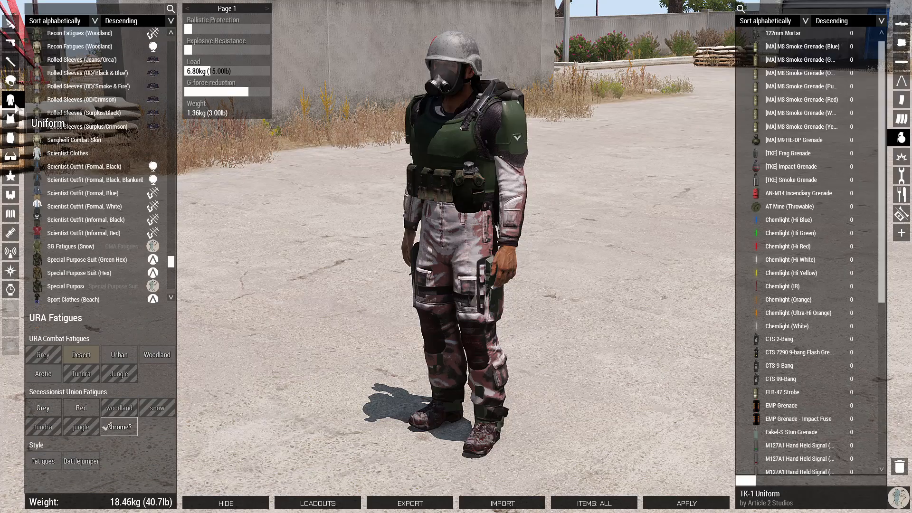
left_click(11, 118)
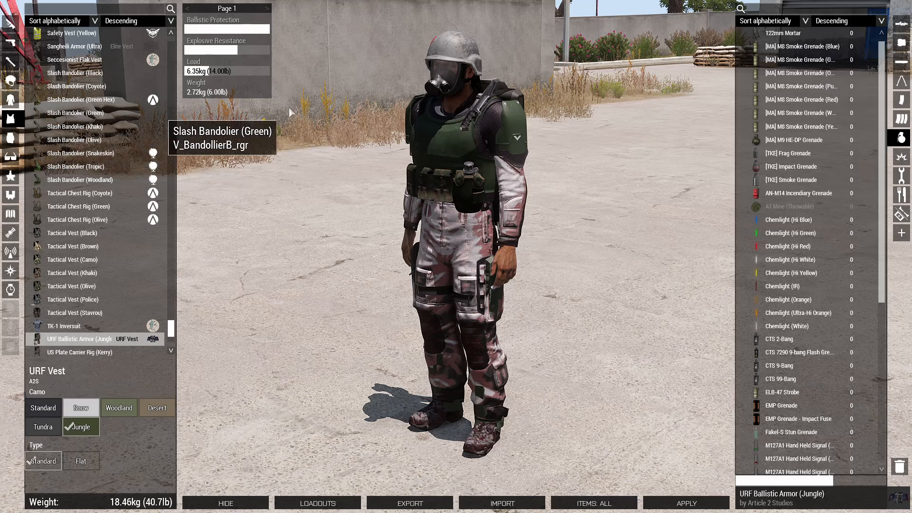
scroll(822, 145, "down", 3)
scroll(822, 145, "up", 3)
left_click(808, 140)
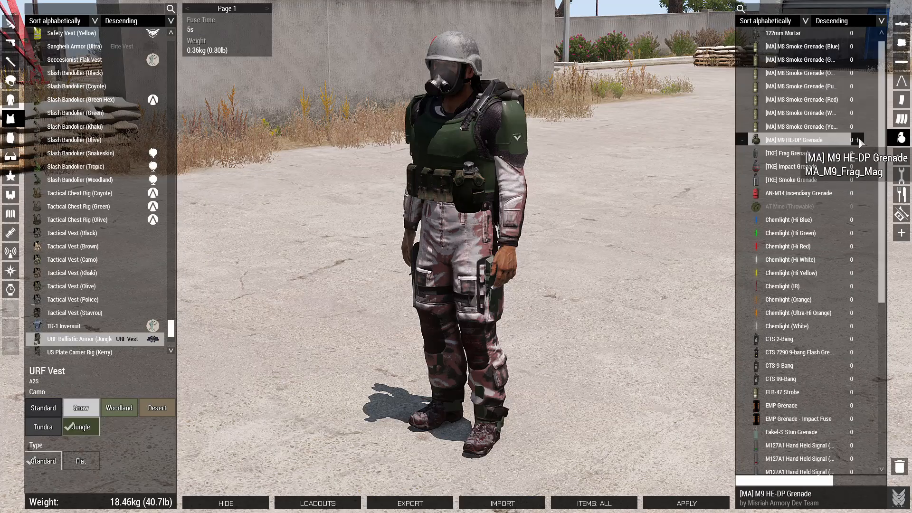
left_click(858, 139)
left_click(858, 140)
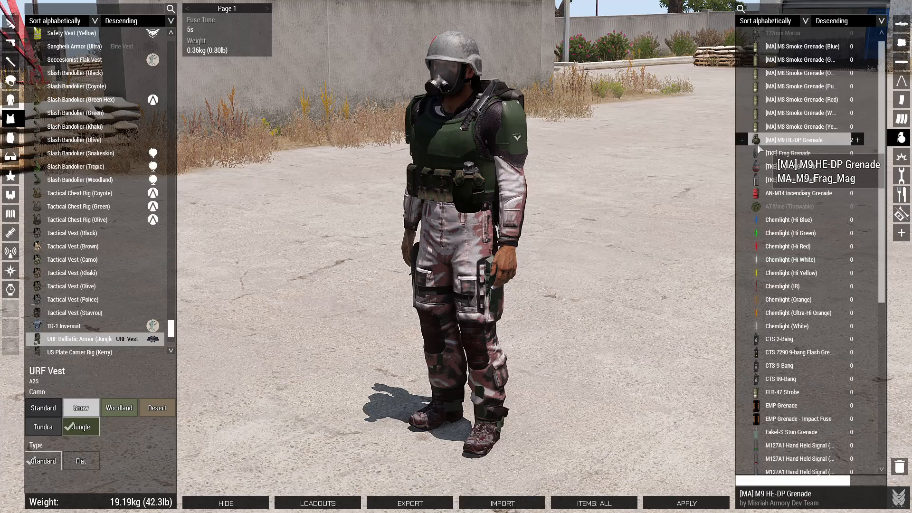
left_click(742, 140)
Search 'stun', add M84 Stun Grenades and apply the loadout.
left_click(780, 13)
type("st")
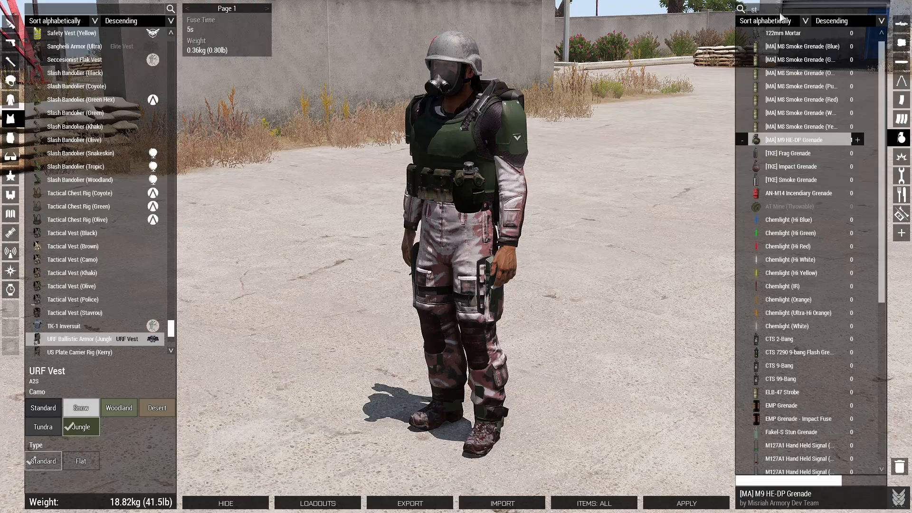
type("un")
left_click(869, 47)
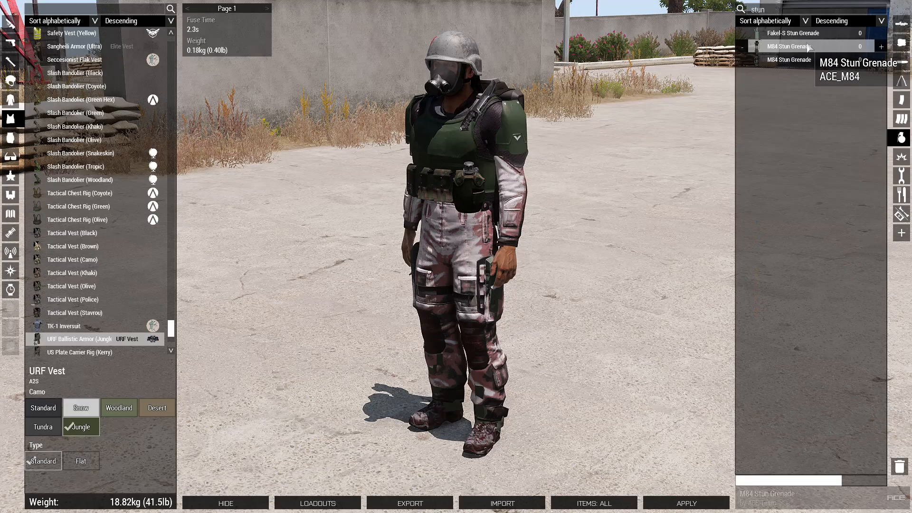
left_click(880, 47)
left_click(881, 47)
left_click(881, 47)
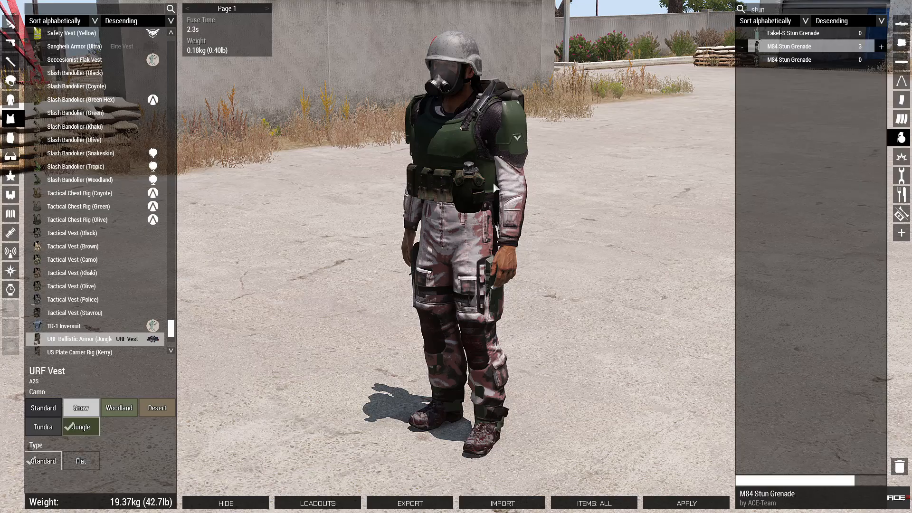
left_click(686, 503)
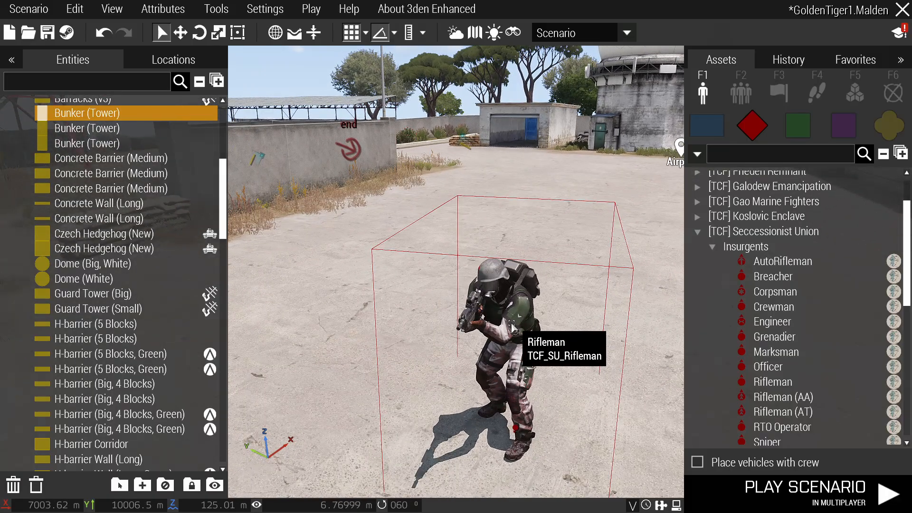
Set the Alpha 1-1 rifleman's stance attribute to Stand Up and confirm.
scroll(513, 328, "down", 2)
scroll(515, 334, "down", 3)
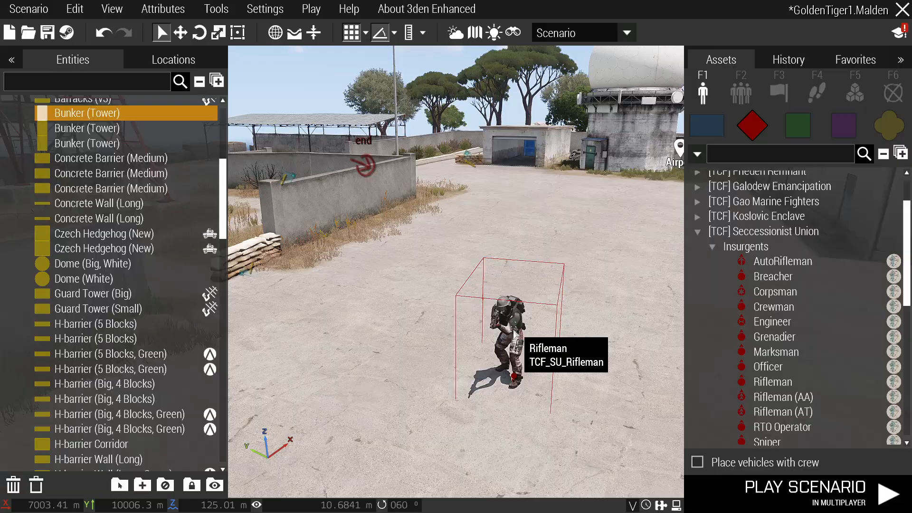
scroll(516, 333, "down", 5)
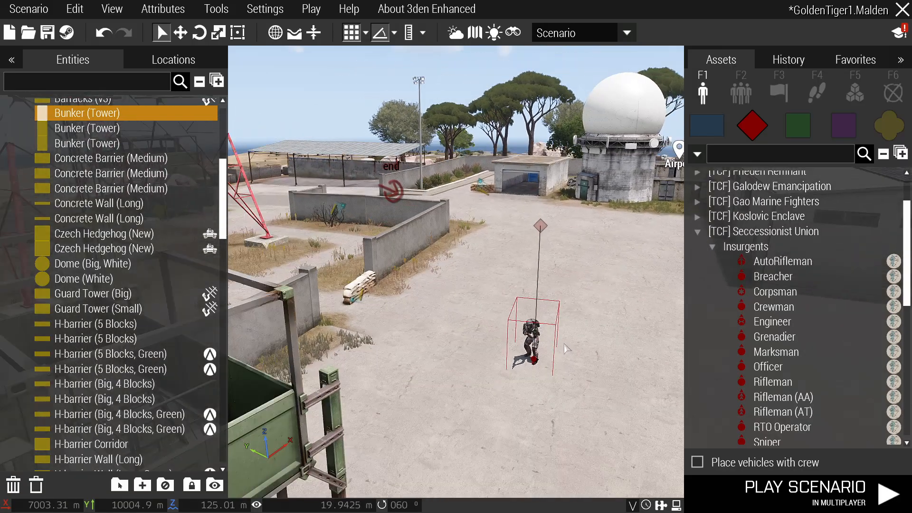
double_click(542, 227)
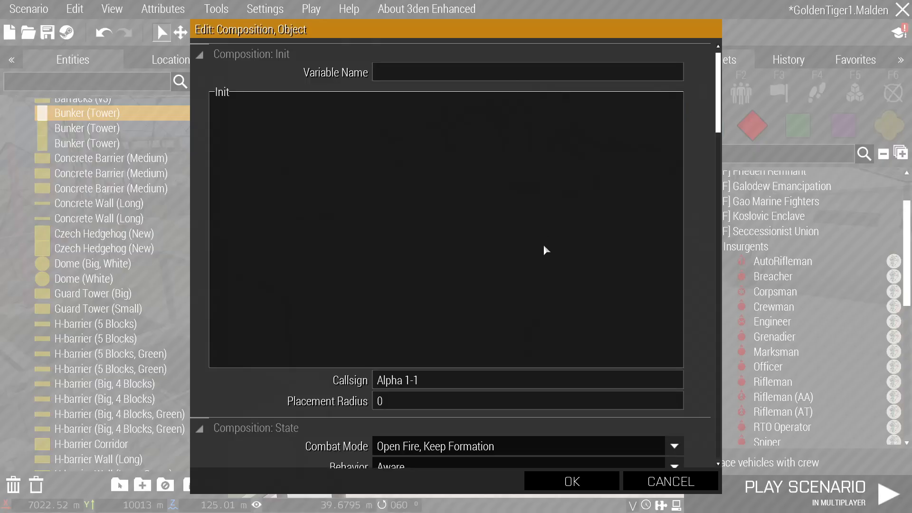
scroll(514, 298, "down", 8)
scroll(452, 264, "up", 4)
scroll(442, 252, "down", 10)
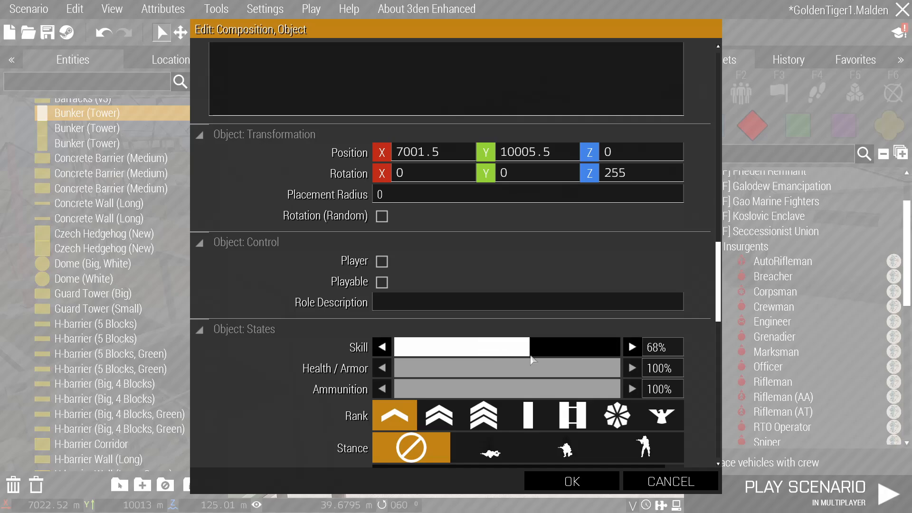
scroll(465, 304, "down", 4)
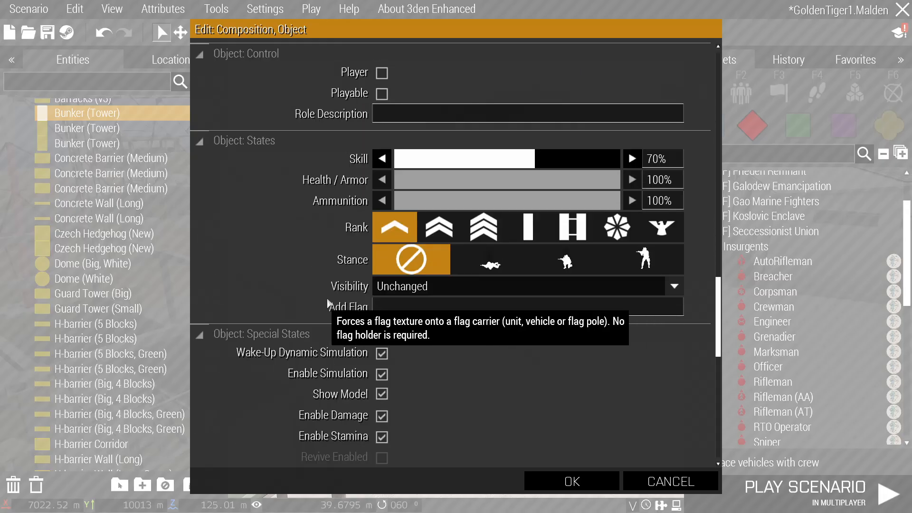
left_click(639, 260)
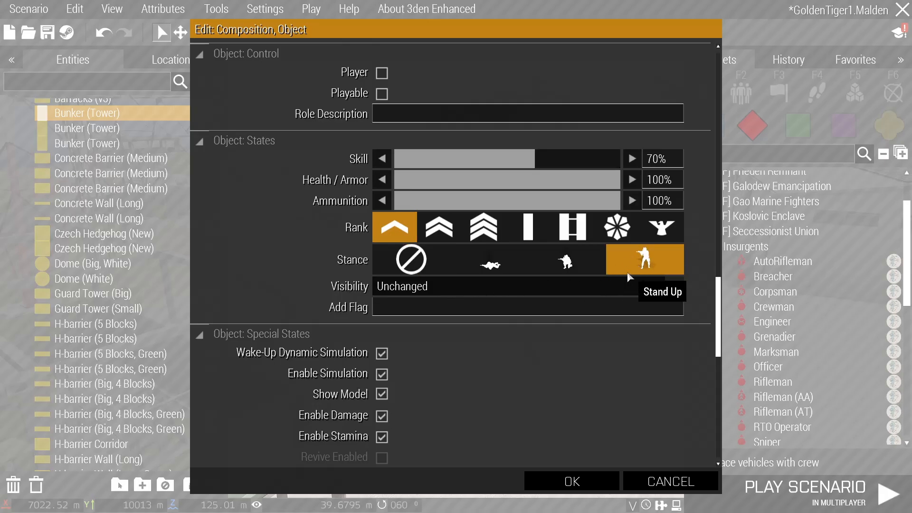
scroll(443, 310, "down", 2)
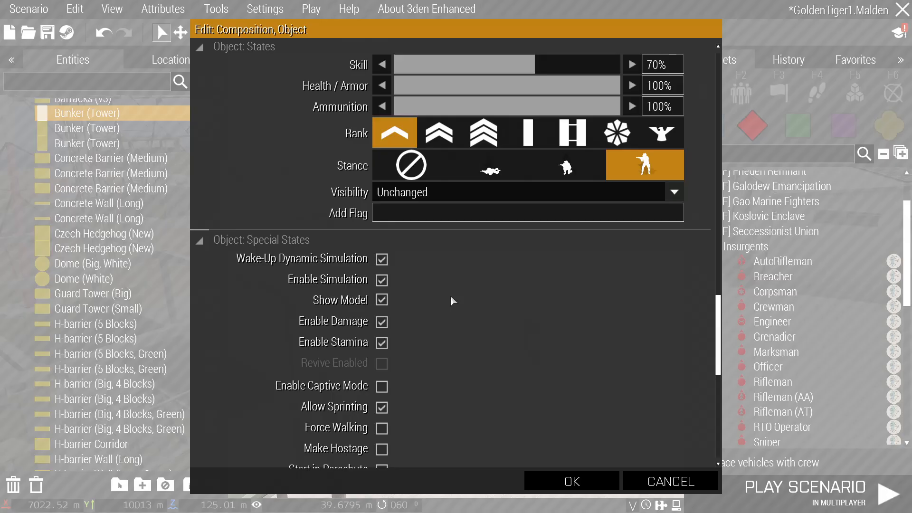
scroll(600, 215, "up", 2)
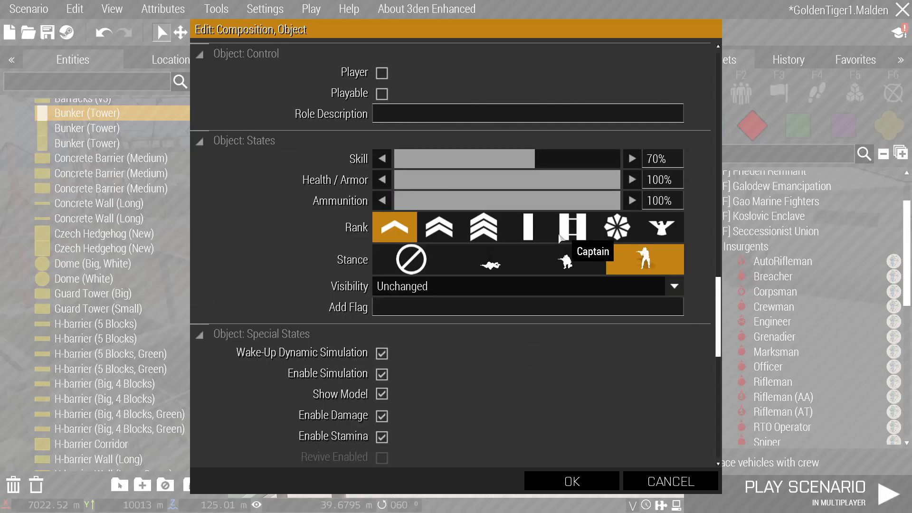
scroll(561, 237, "down", 1)
scroll(560, 237, "up", 4)
left_click(572, 481)
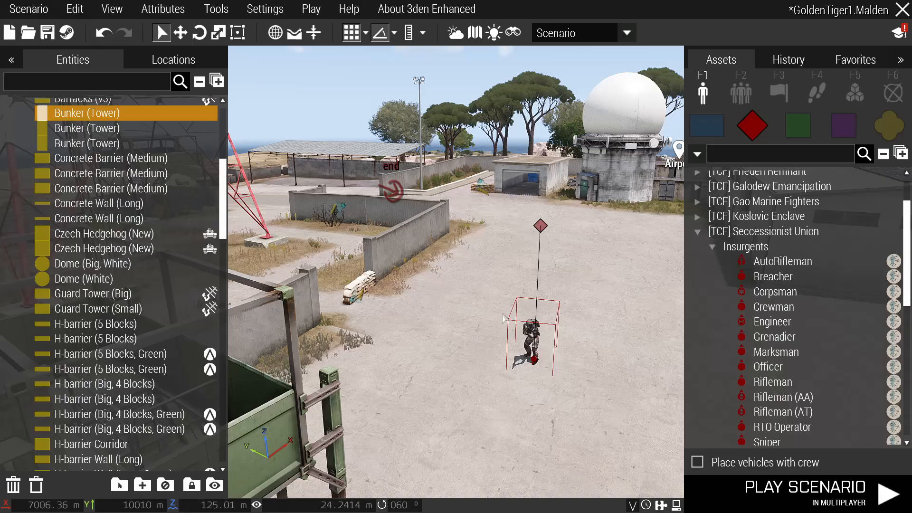
scroll(528, 328, "up", 2)
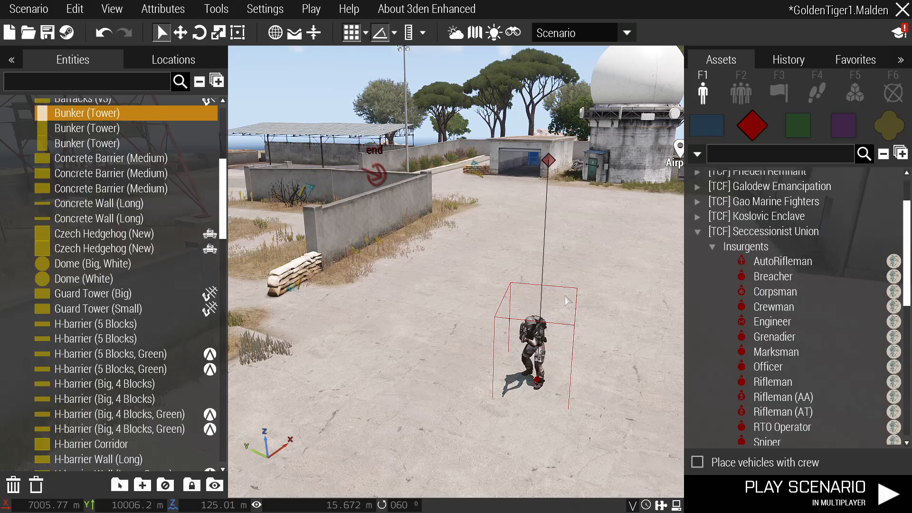
Open the Alpha 1-1 group's attributes and close them unchanged.
double_click(550, 161)
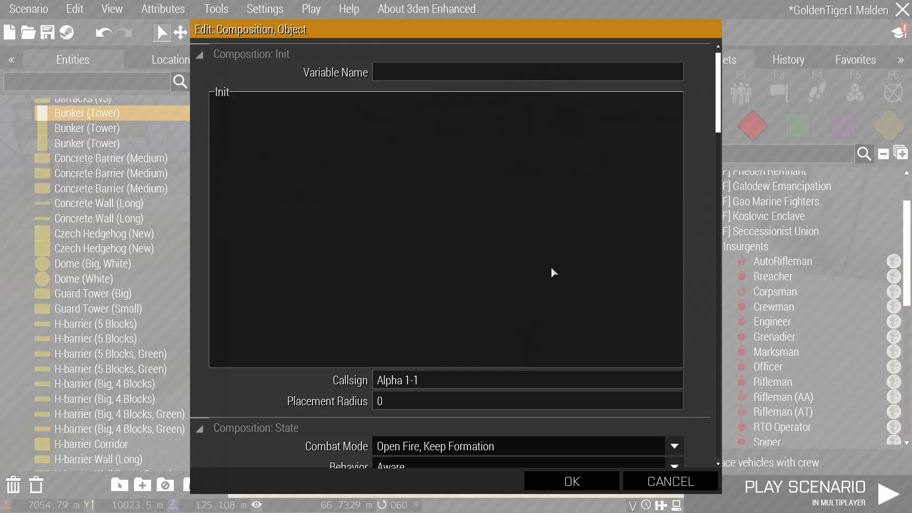
scroll(555, 273, "down", 5)
left_click(671, 485)
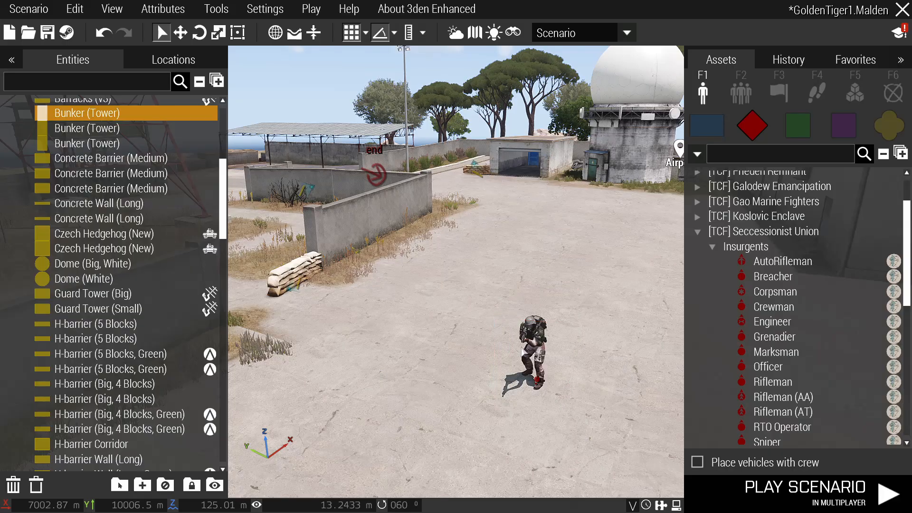
Tick Path under the rifleman's Object: AI features and confirm with OK.
double_click(538, 354)
scroll(491, 344, "down", 5)
scroll(484, 335, "down", 8)
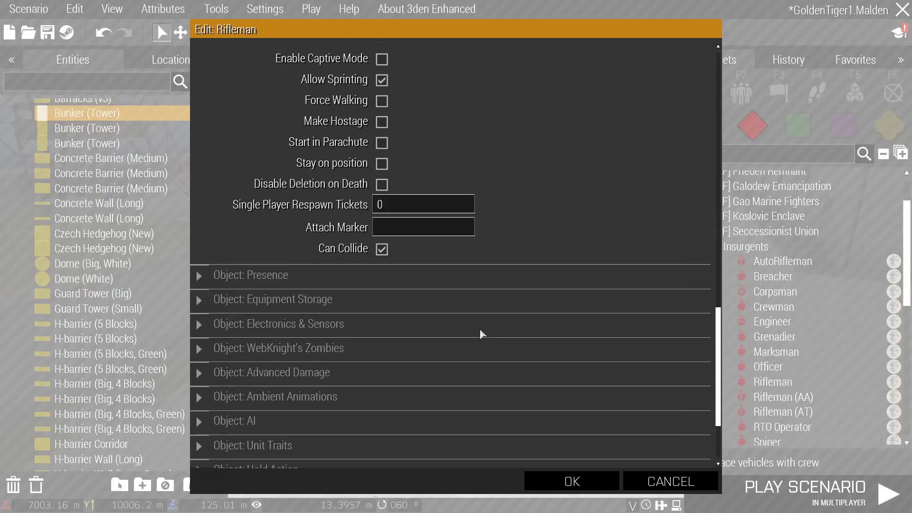
left_click(361, 308)
scroll(359, 308, "down", 4)
scroll(356, 308, "down", 5)
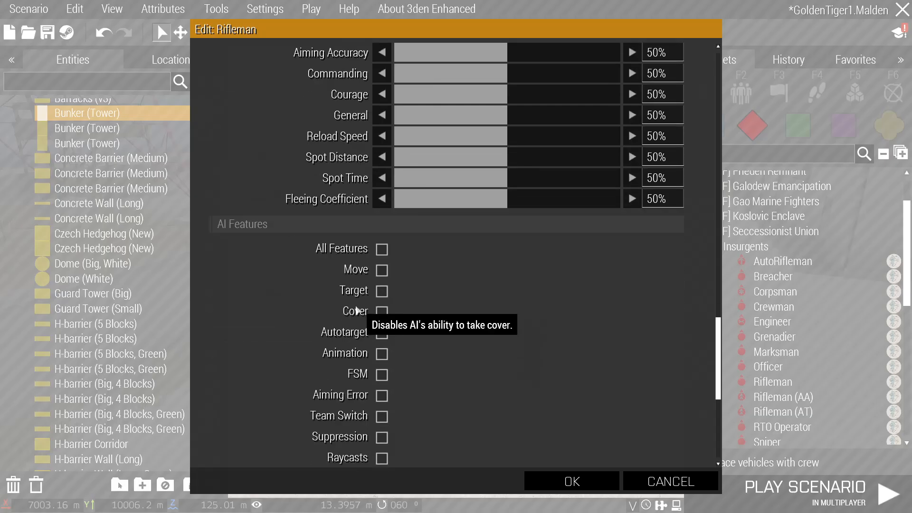
scroll(357, 295, "down", 2)
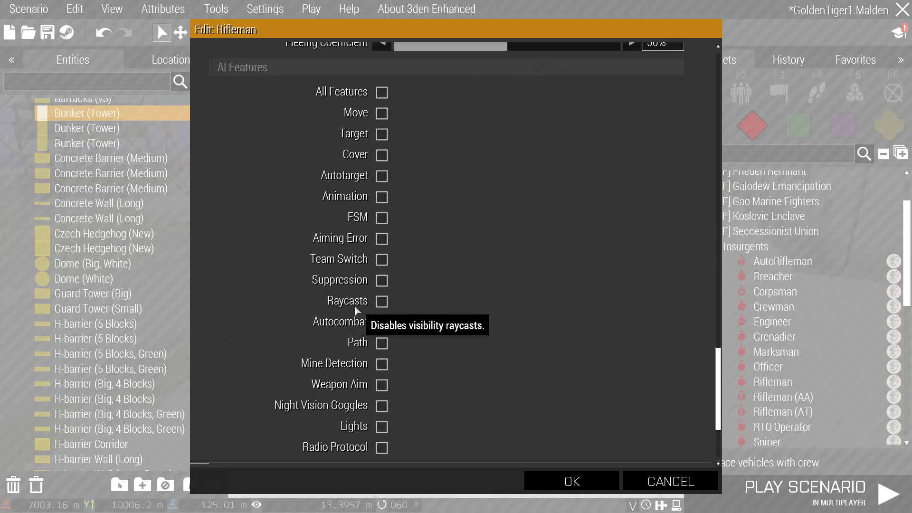
left_click(361, 344)
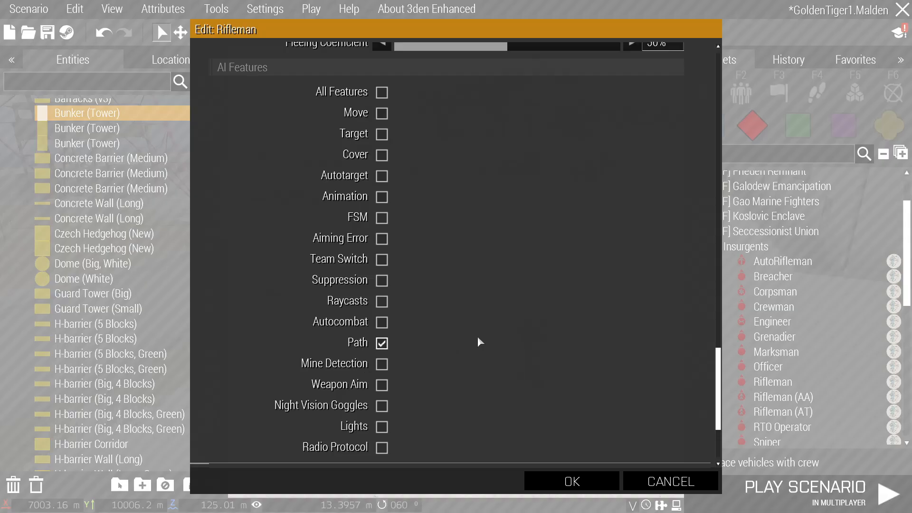
scroll(478, 341, "up", 15)
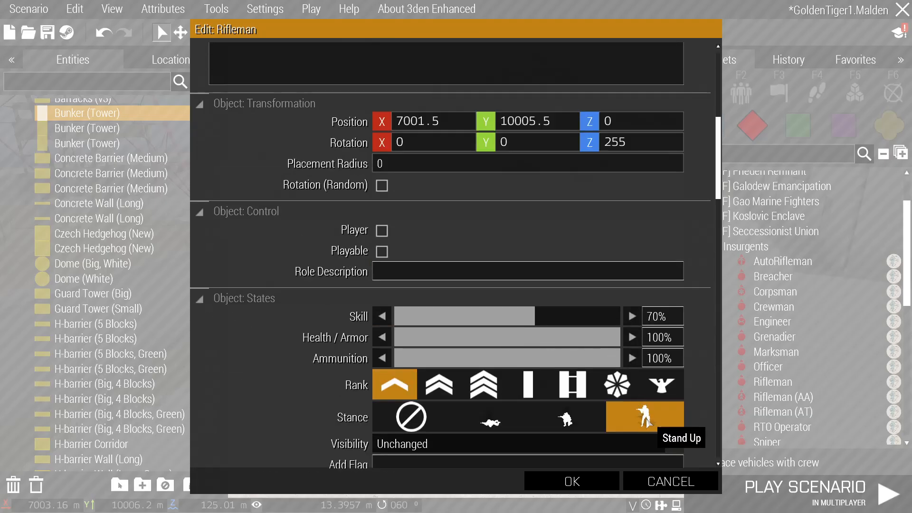
scroll(540, 309, "down", 15)
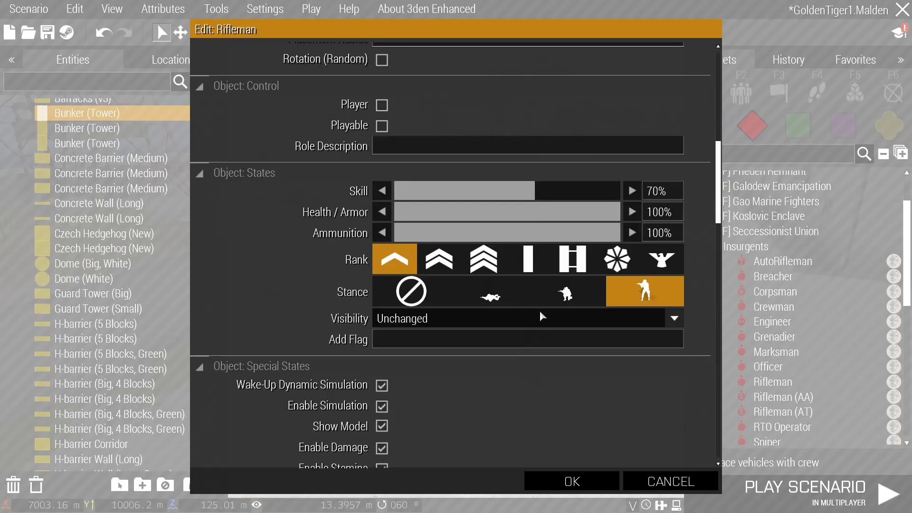
scroll(540, 309, "down", 5)
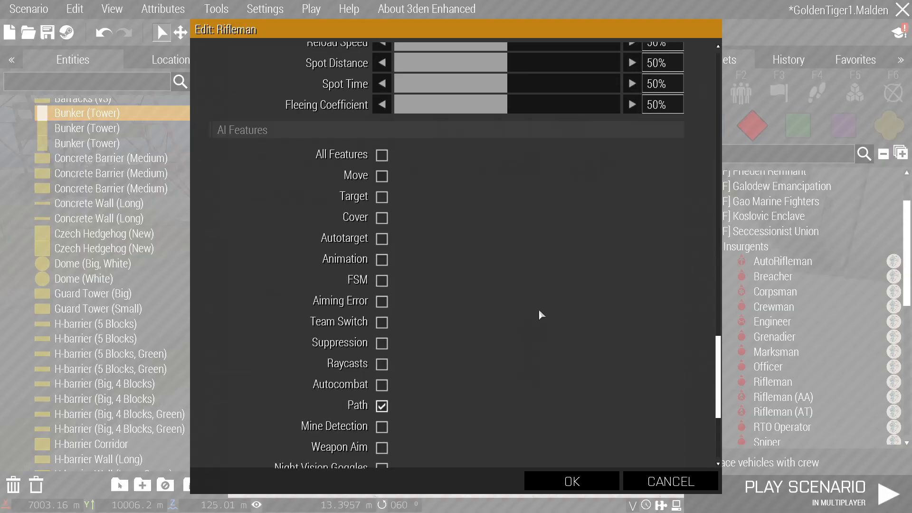
scroll(482, 315, "up", 15)
left_click(581, 480)
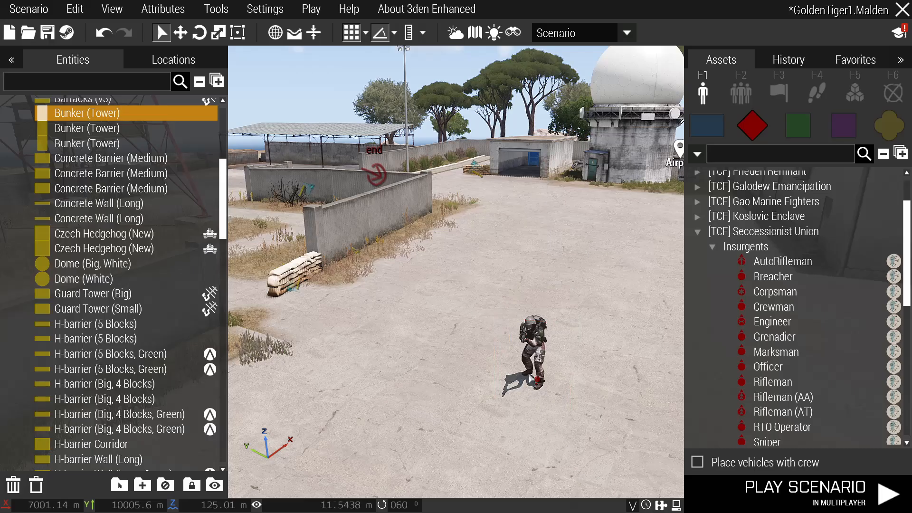
Enable Dynamic Simulation in the Alpha 1-1 group's attributes.
right_click_drag(542, 352, 441, 212)
key("a")
key("w")
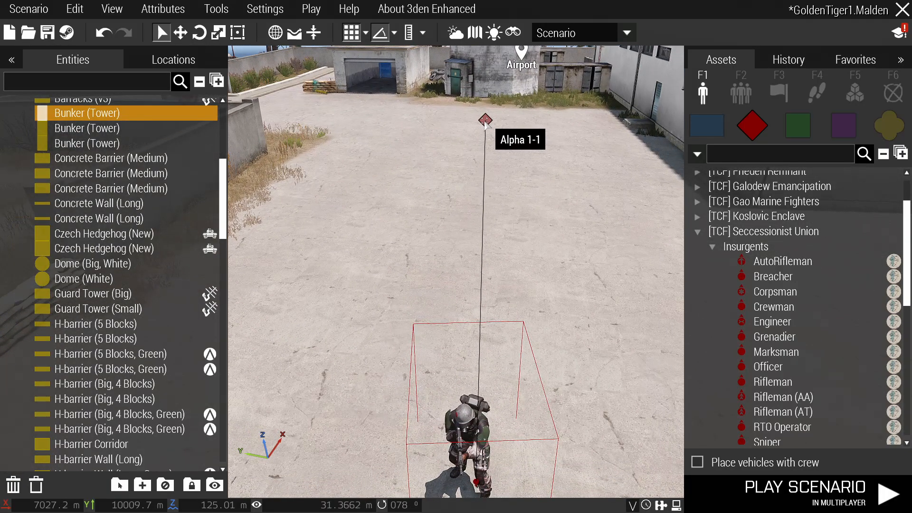
double_click(485, 121)
scroll(477, 164, "down", 6)
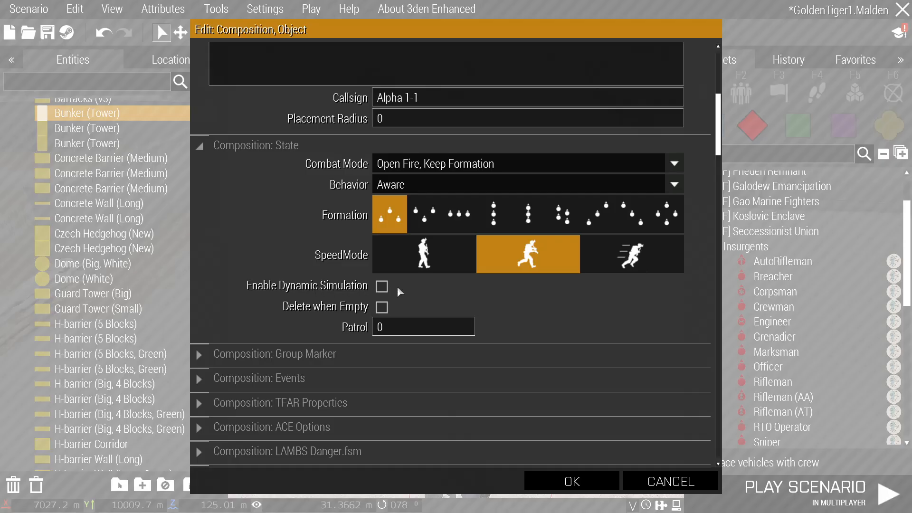
left_click(572, 481)
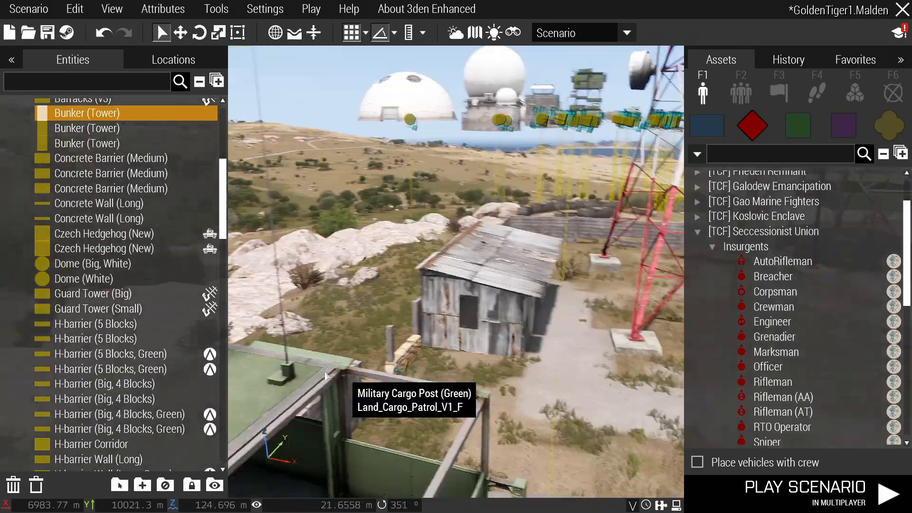
Check the town start area on the 2D map, then return to the radio-station compound.
key("m")
scroll(383, 321, "down", 2)
right_click_drag(382, 321, 658, 424)
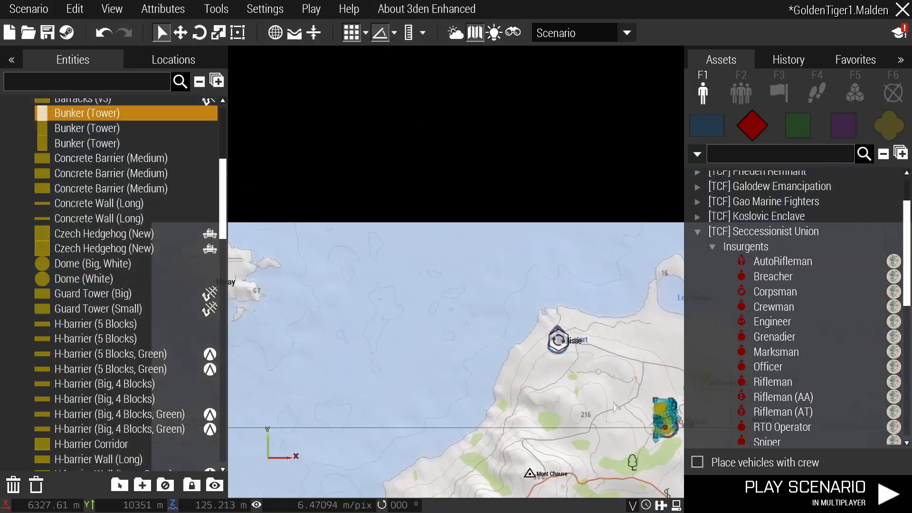
scroll(560, 338, "up", 8)
middle_click(568, 339)
key("m")
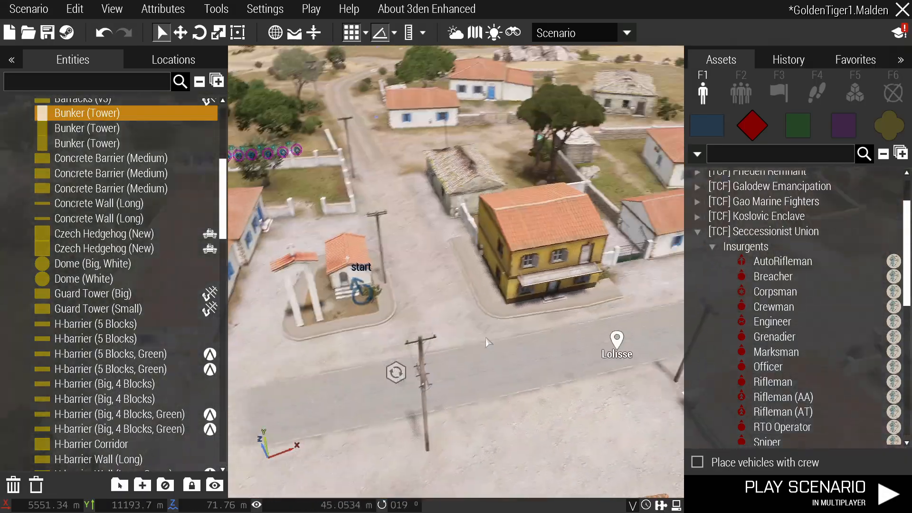
scroll(440, 362, "up", 5)
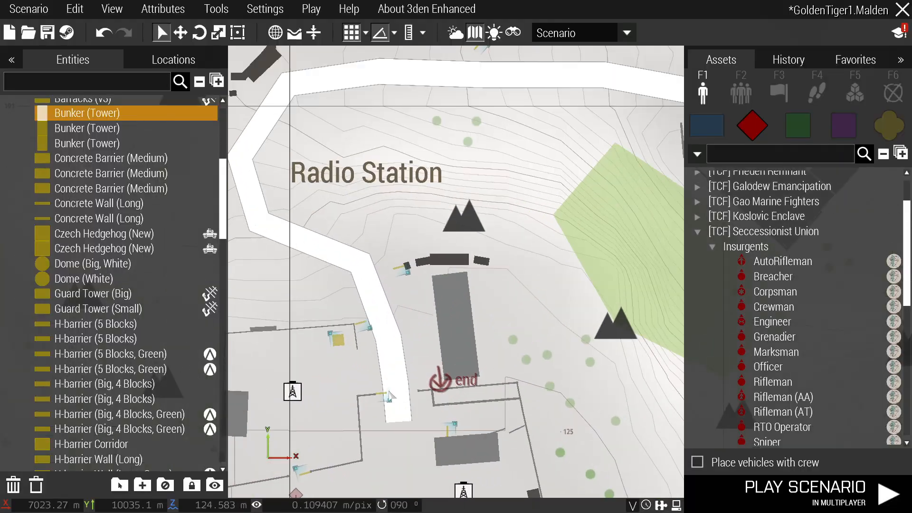
middle_click(439, 362)
scroll(440, 362, "up", 4)
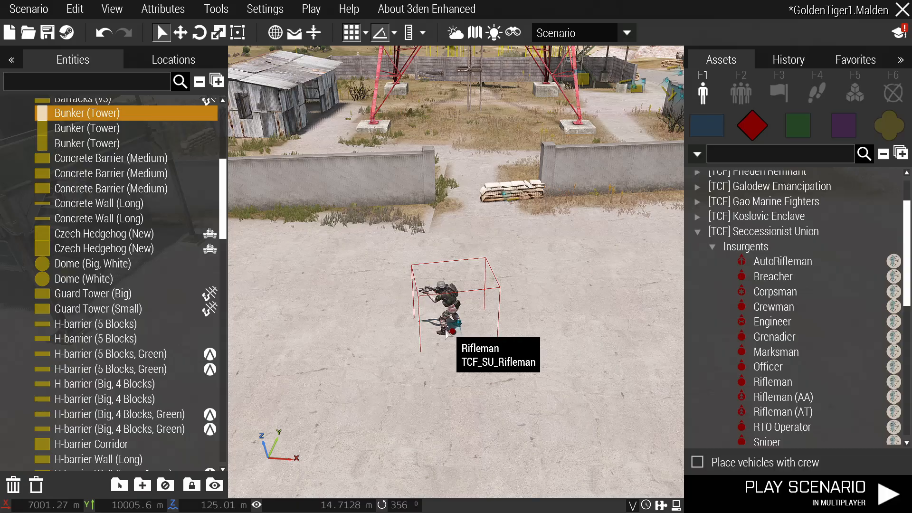
scroll(451, 319, "up", 2)
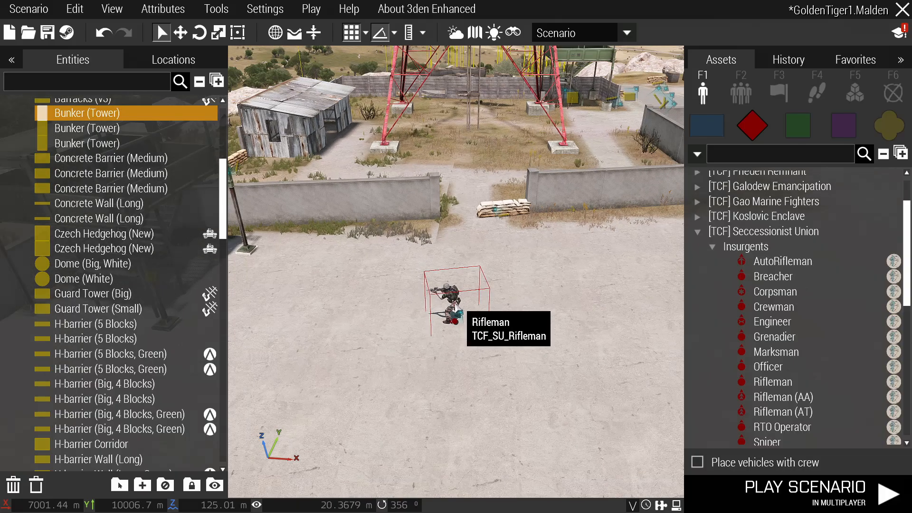
double_click(455, 114)
scroll(458, 124, "down", 5)
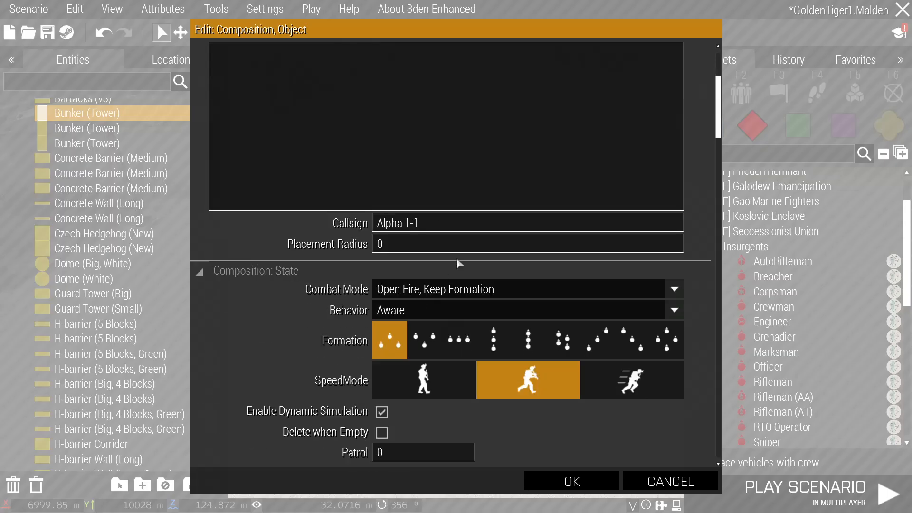
left_click(584, 484)
double_click(457, 121)
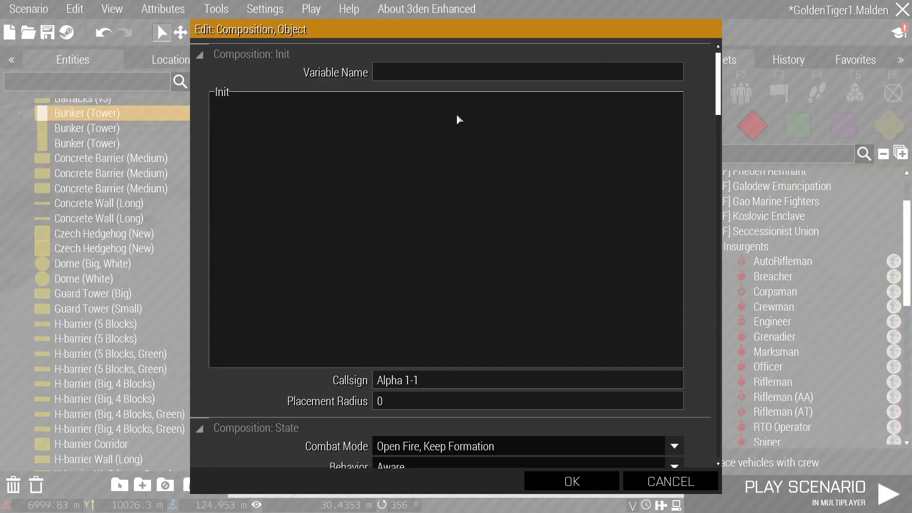
scroll(401, 284, "down", 4)
left_click(551, 481)
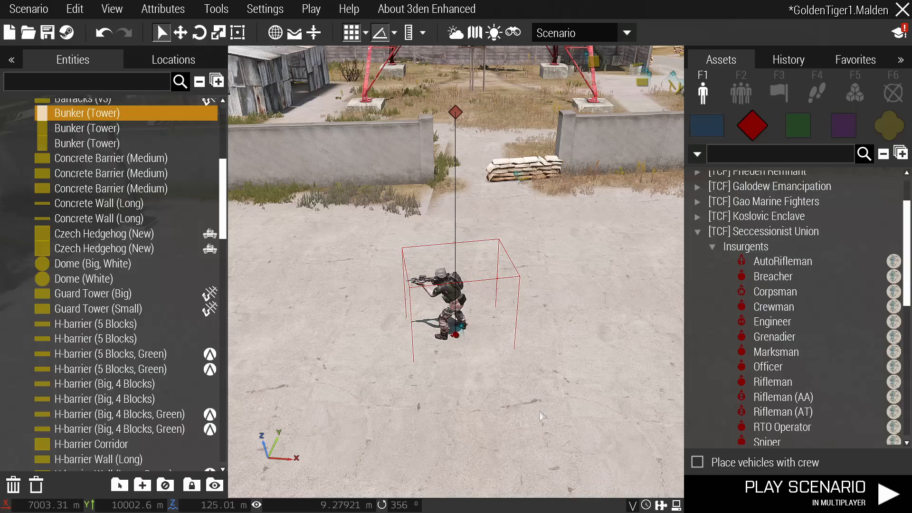
key("w")
key("d")
scroll(430, 242, "up", 2)
scroll(413, 281, "down", 2)
key("a")
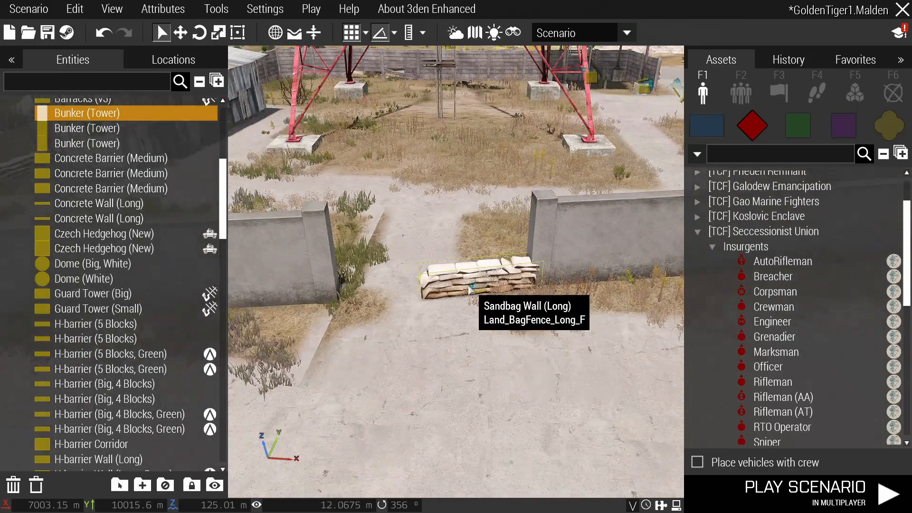
scroll(480, 291, "up", 3)
double_click(466, 286)
scroll(460, 289, "down", 6)
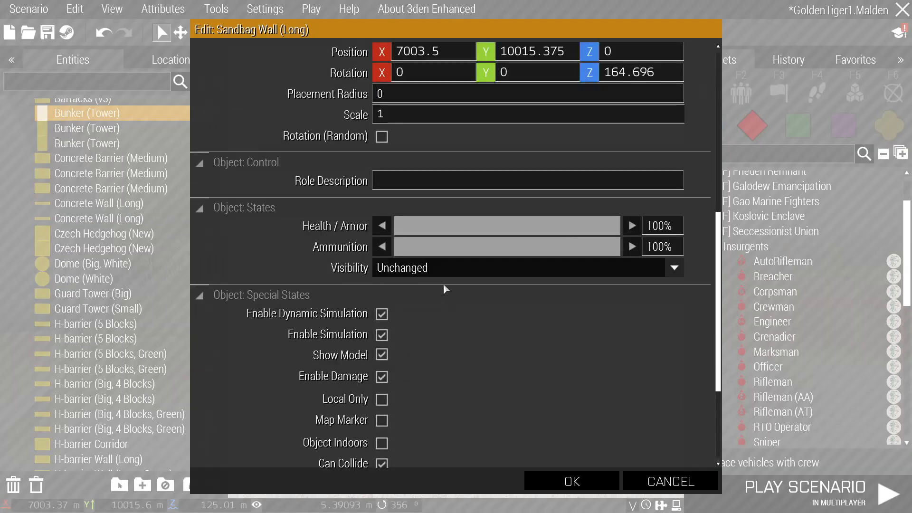
scroll(439, 280, "up", 2)
scroll(428, 270, "down", 3)
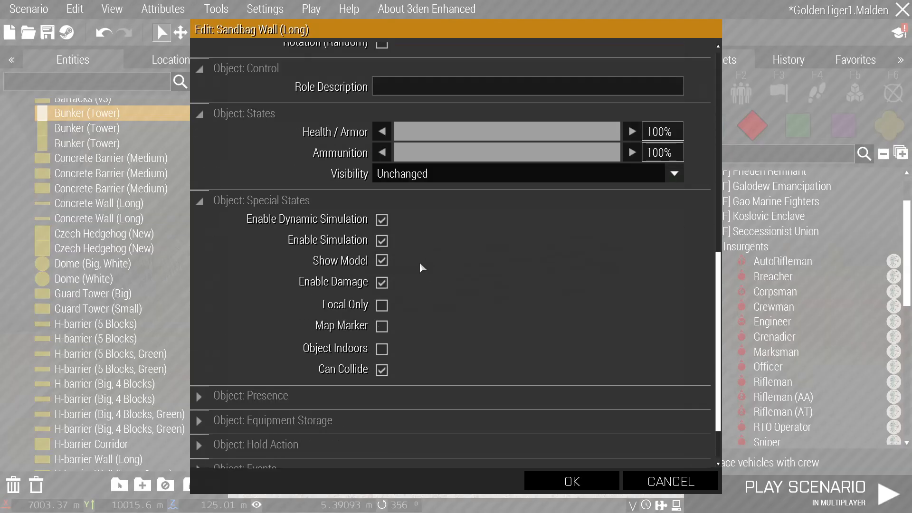
mouse_move(291, 224)
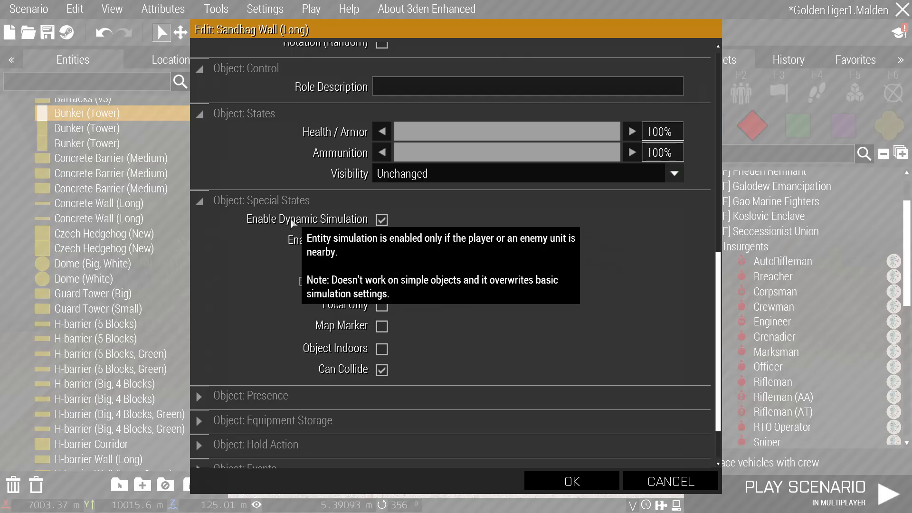
left_click(572, 481)
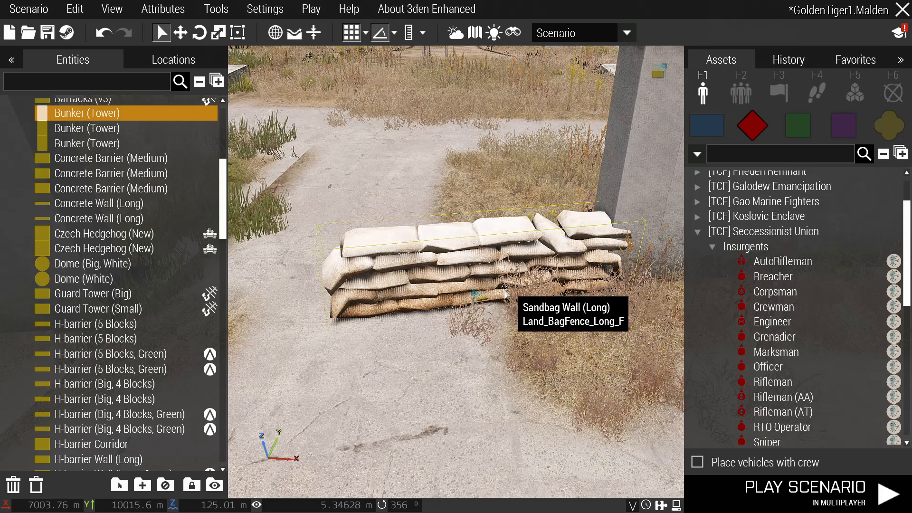
scroll(504, 294, "down", 3)
scroll(497, 303, "down", 3)
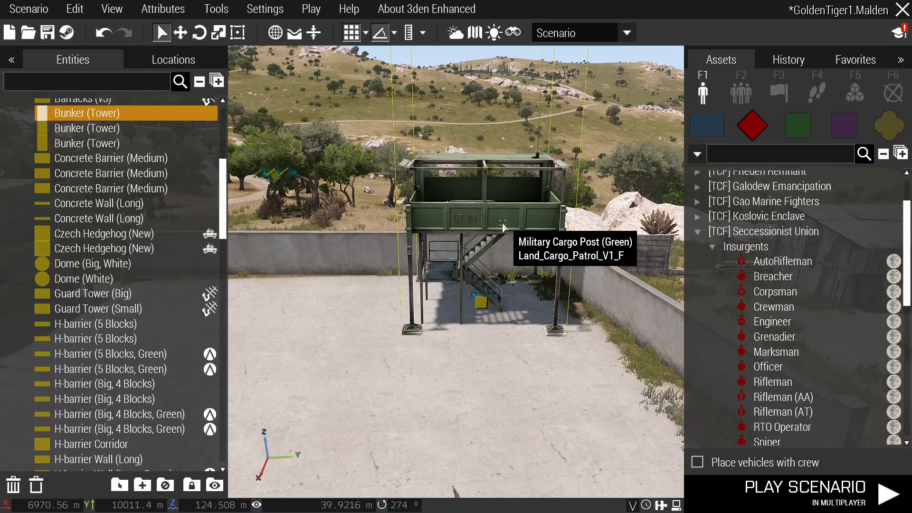
key("Delete")
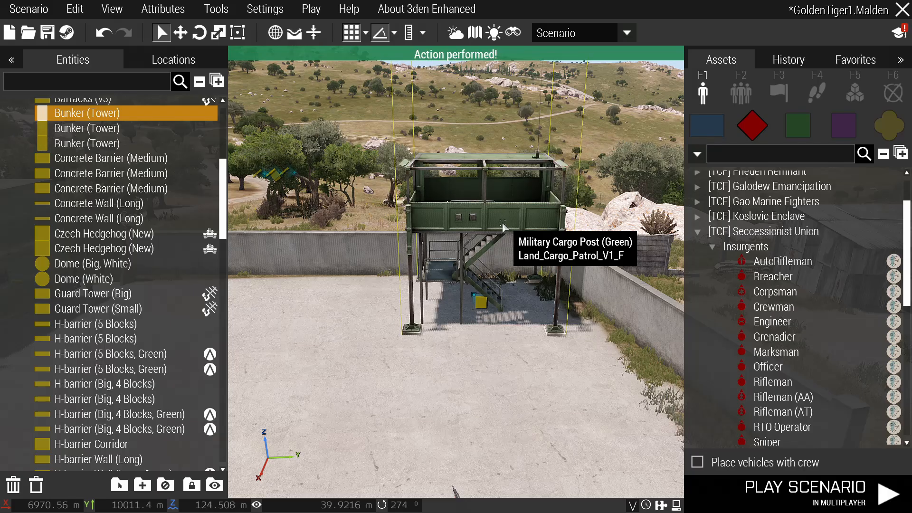
key("ctrl+z")
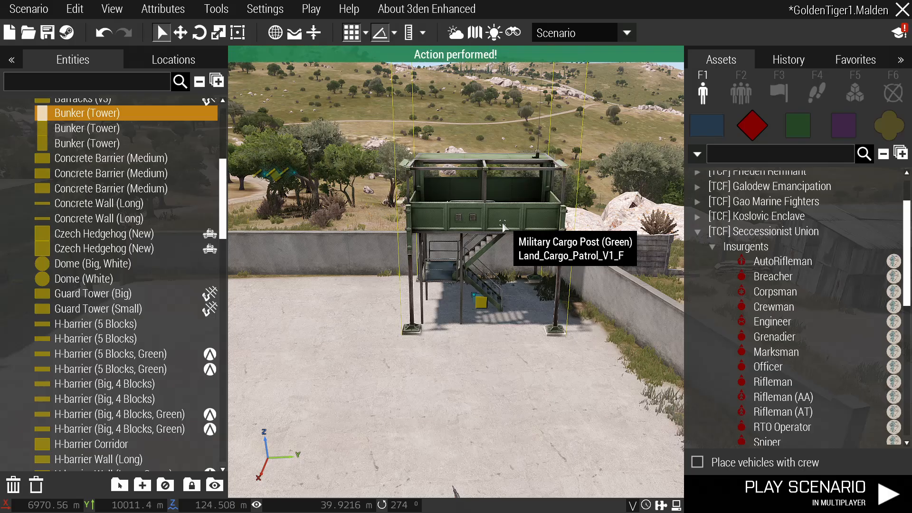
double_click(482, 302)
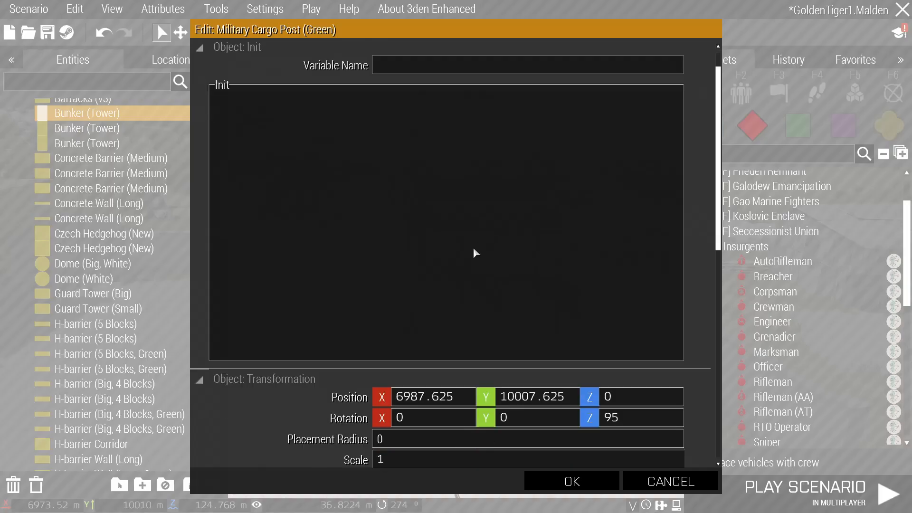
scroll(474, 250, "down", 8)
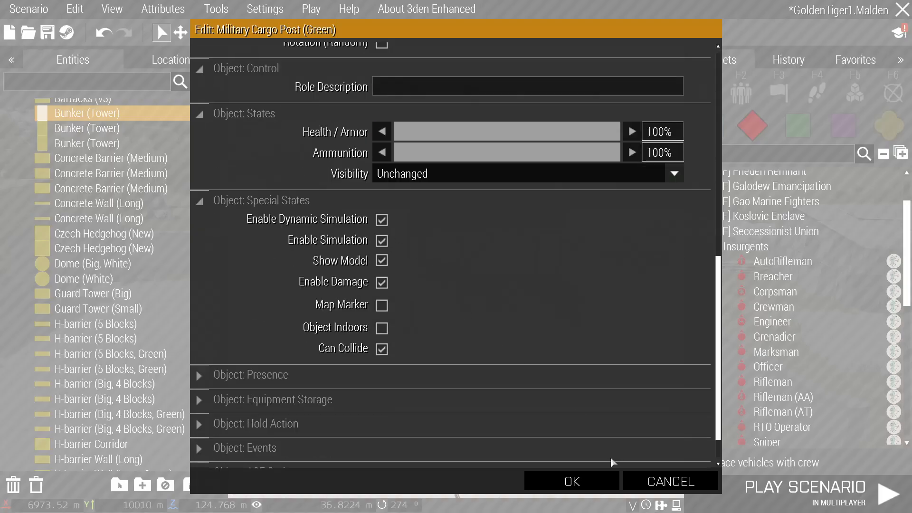
left_click(597, 480)
scroll(511, 297, "down", 3)
right_click_drag(528, 287, 569, 213)
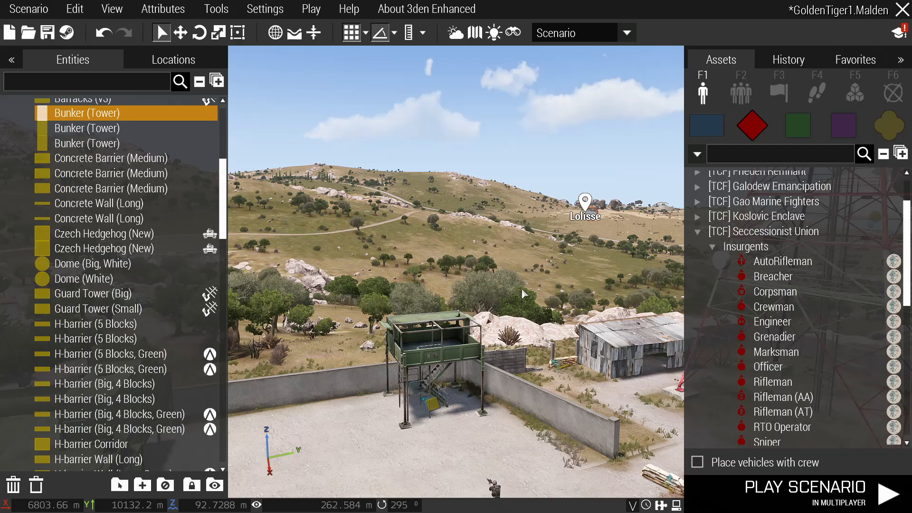
Place an insurgent Rifleman on the road near Lolisse.
key("m")
key("m")
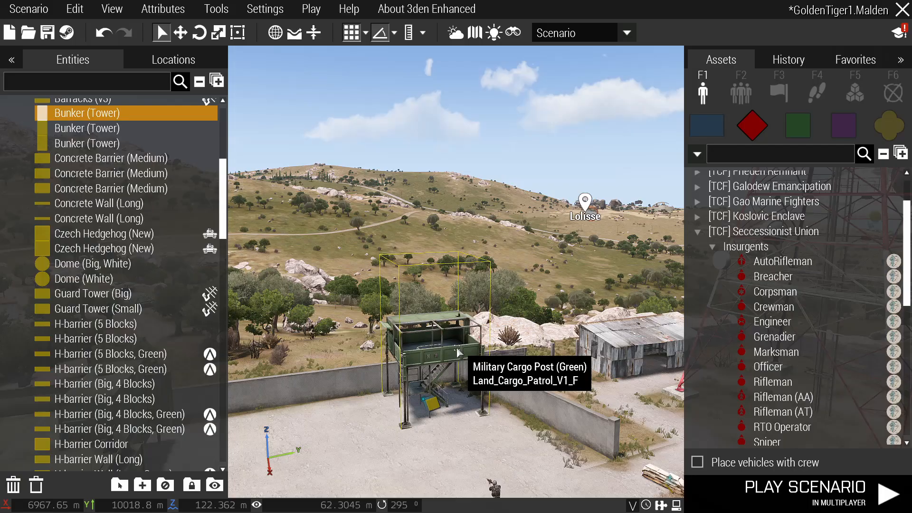
key("m")
key("m")
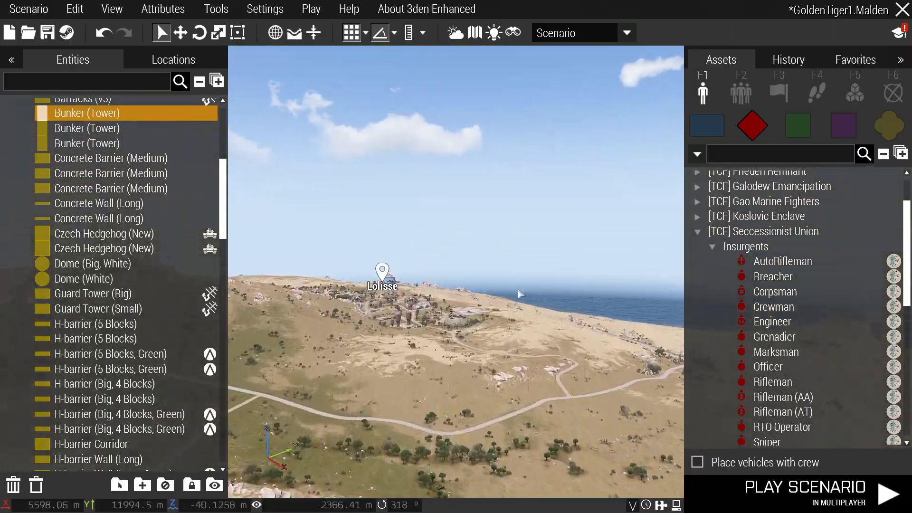
key("w")
right_click_drag(518, 294, 433, 340)
key("a")
key("z")
left_click(436, 335)
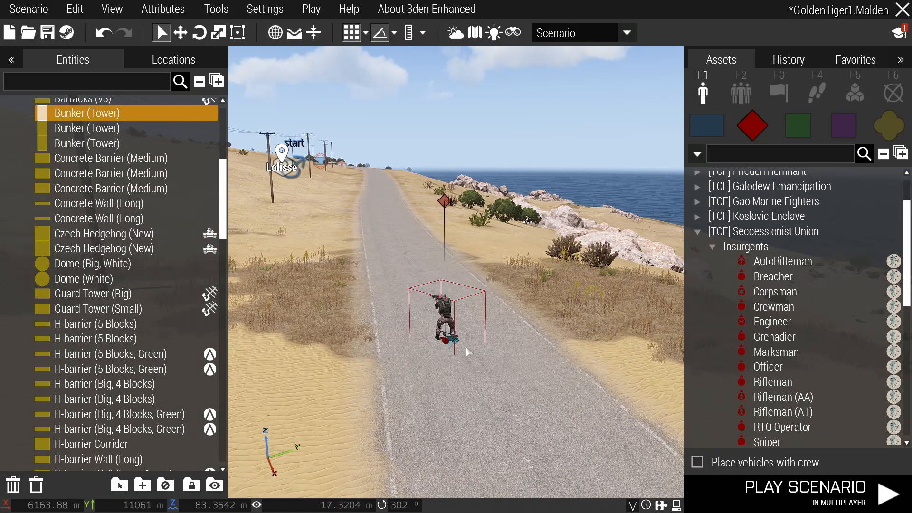
Fly the camera back to the radio-station base beside the Cargo HQ and Cargo Post.
key("q")
key("s")
right_click_drag(441, 332, 460, 370)
key("s")
key("w")
key("d")
key("w")
scroll(460, 369, "up", 5)
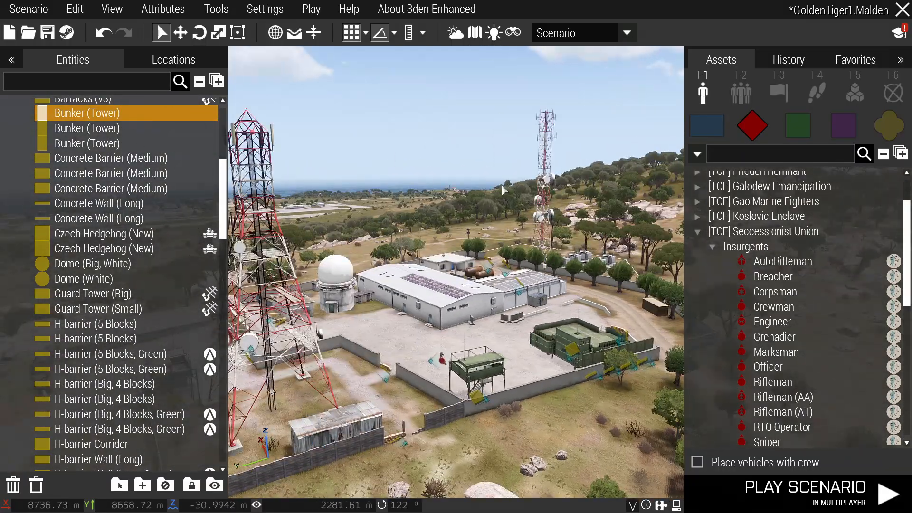
scroll(550, 269, "up", 3)
scroll(549, 264, "up", 3)
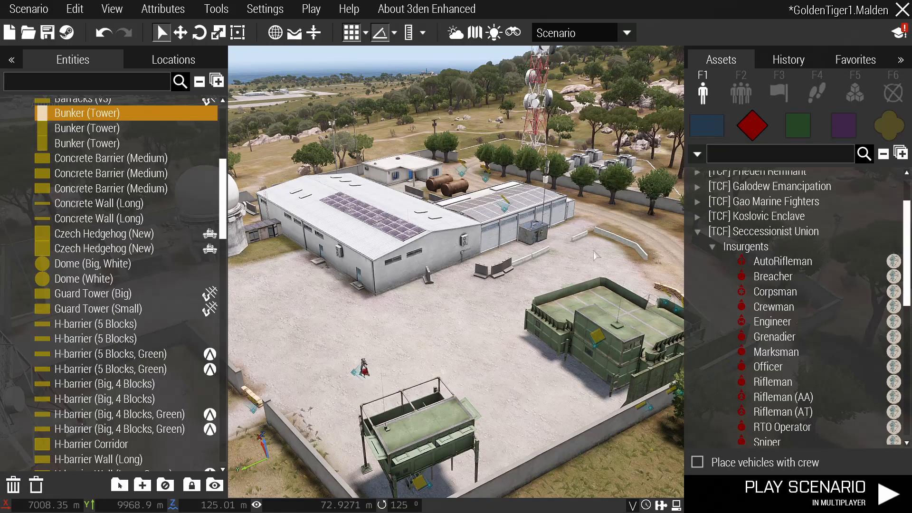
Search assets for 'plane', pick the To-201 Shikra, then cancel placing it.
left_click(767, 159)
type("plane")
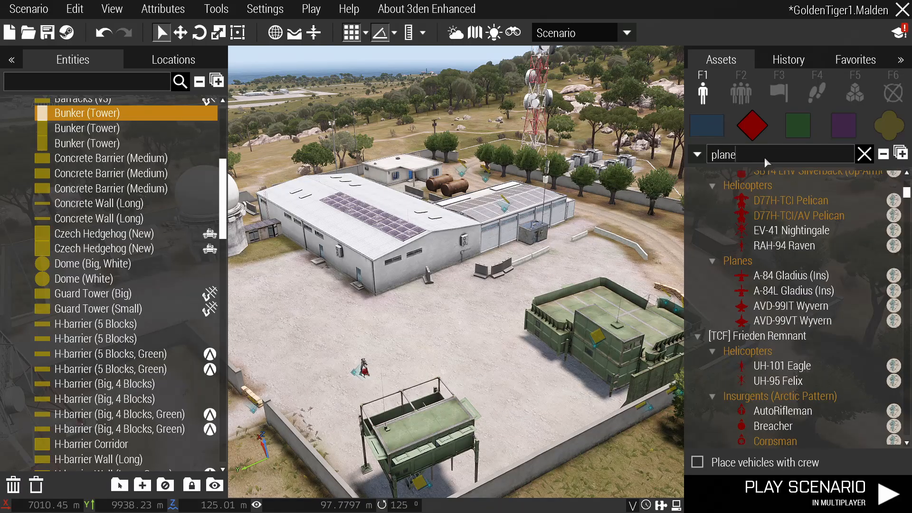
scroll(785, 271, "down", 5)
scroll(785, 271, "down", 2)
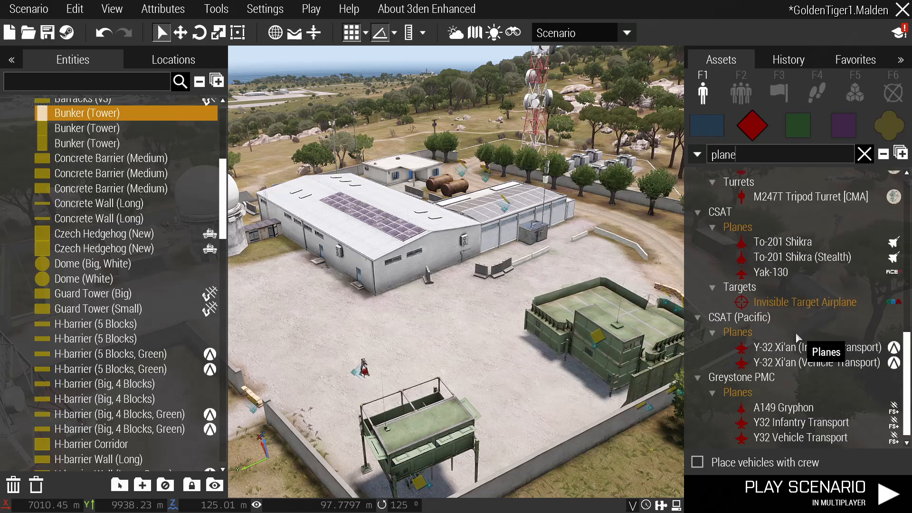
left_click(780, 242)
key("m")
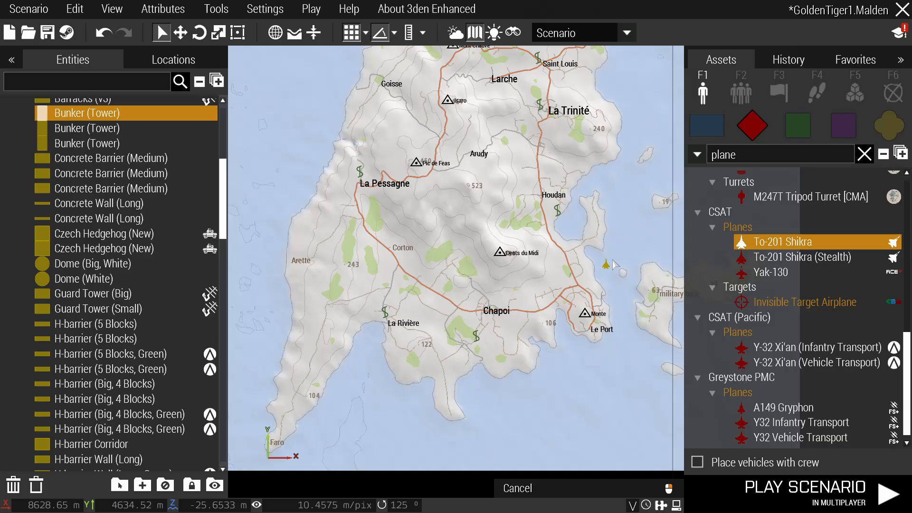
right_click_drag(619, 379, 502, 362)
scroll(522, 307, "up", 5)
right_click_drag(509, 293, 346, 357)
right_click(380, 287)
Search 'Helicopter' and place a Ka-60 Kasatka on the sandbag-ringed helipad.
scroll(435, 268, "up", 5)
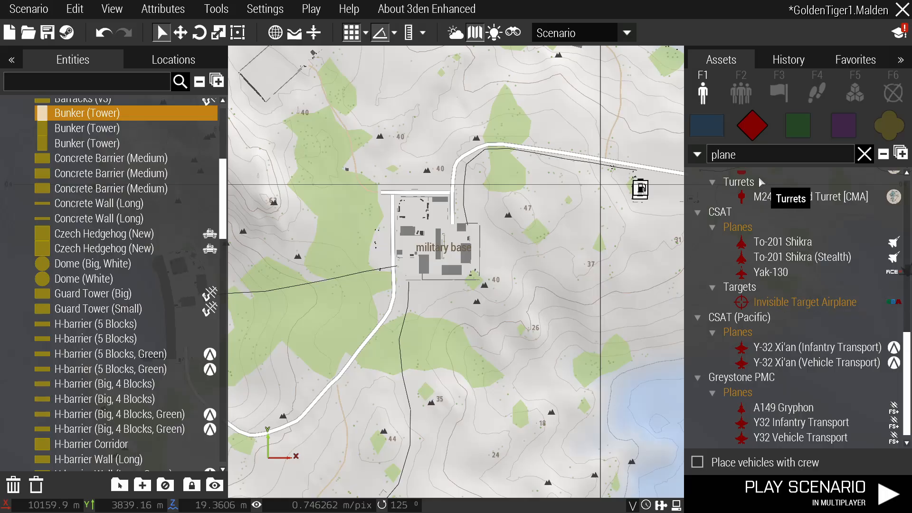
double_click(759, 155)
type("Helicopter")
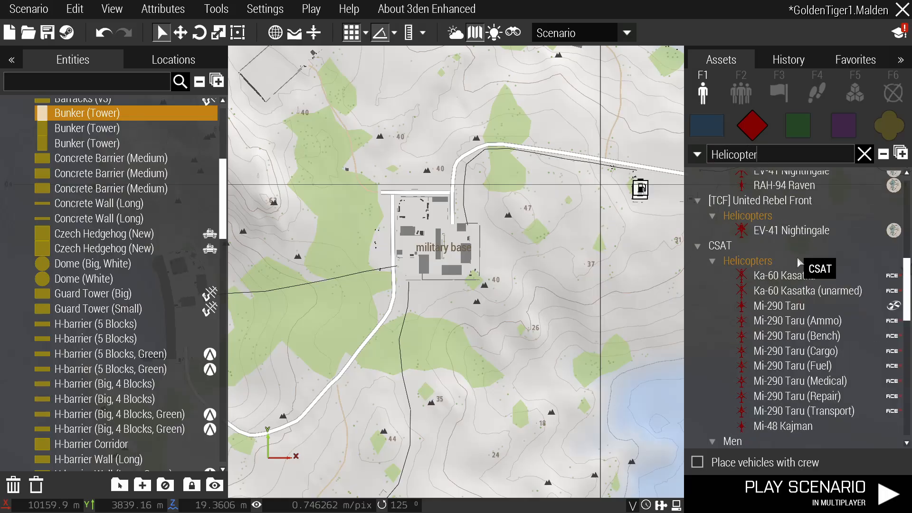
left_click(759, 276)
scroll(416, 247, "up", 5)
key("m")
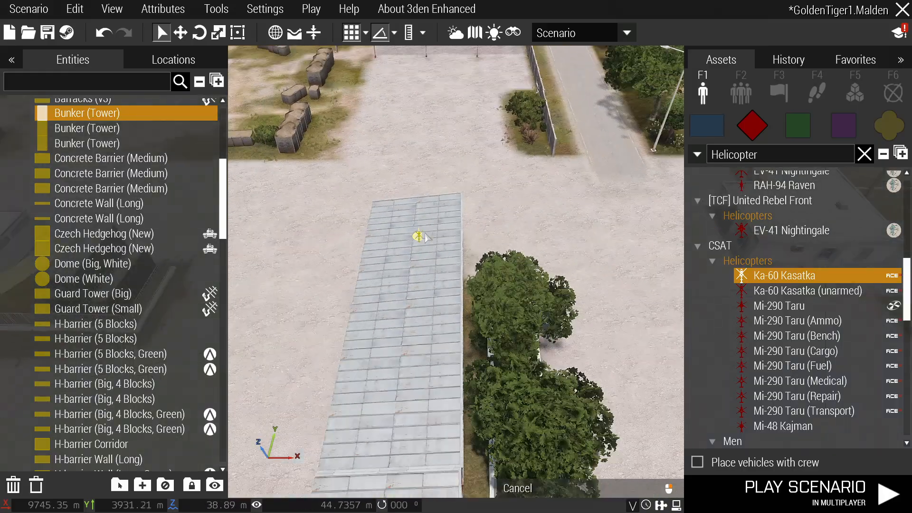
scroll(422, 239, "down", 4)
left_click(438, 266)
Check the placed Ka-60 on the 2D map, then return to the 3D helipad view.
key("m")
scroll(440, 271, "down", 5)
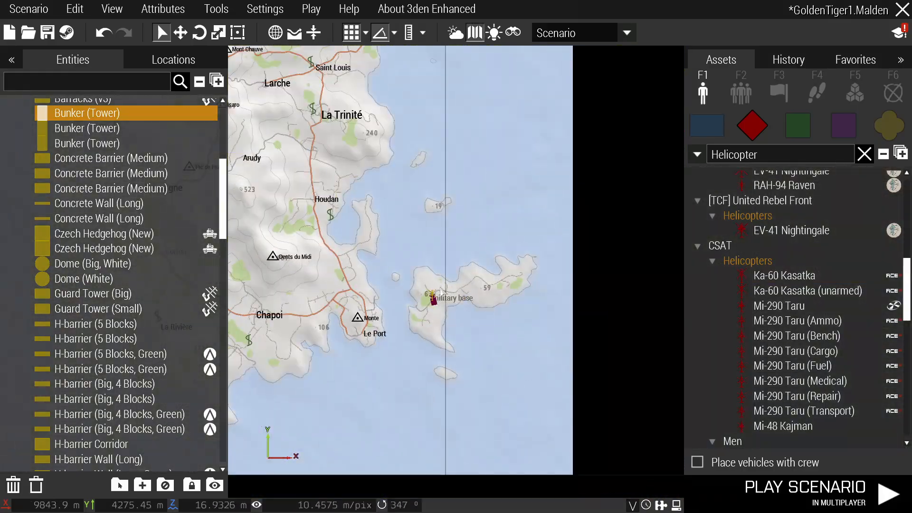
scroll(444, 276, "up", 6)
scroll(443, 271, "up", 3)
key("m")
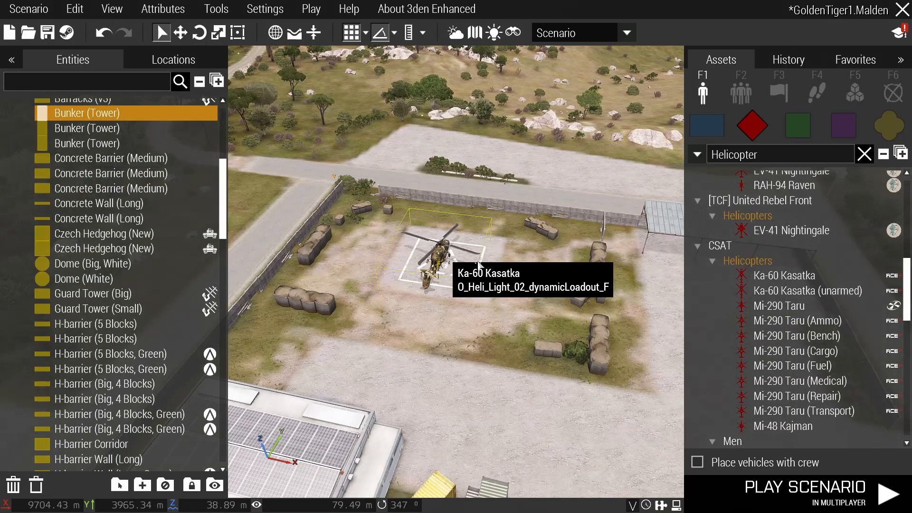
Review the Ka-60's attributes, dismiss the error, and reselect Ka-60 Kasatka in Assets.
double_click(476, 265)
left_click(333, 237)
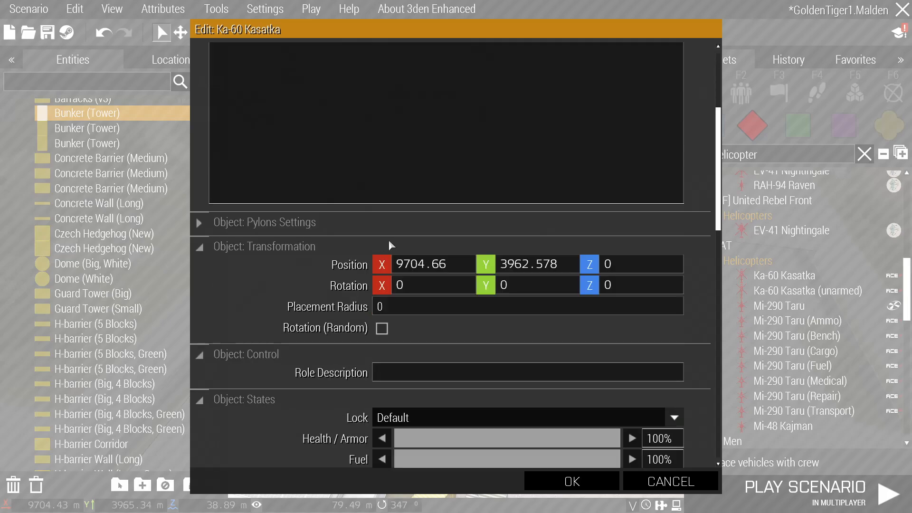
scroll(395, 235, "down", 4)
scroll(403, 230, "down", 6)
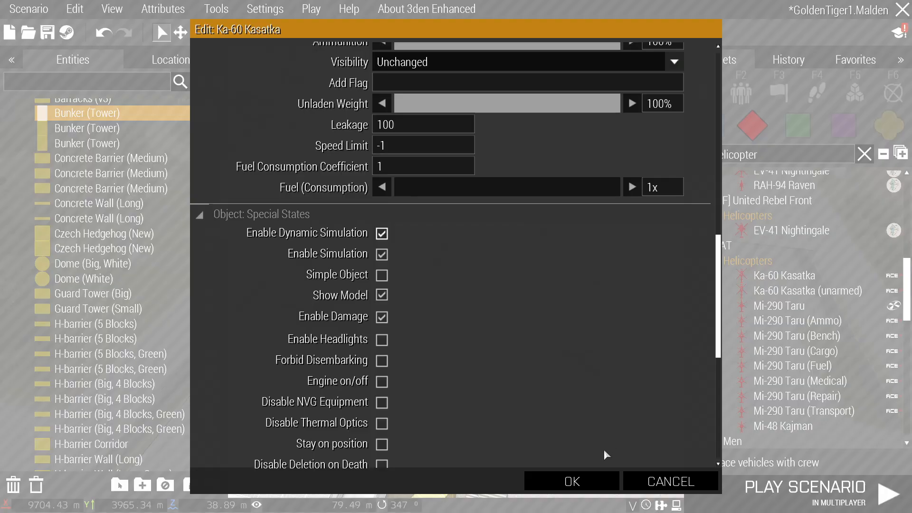
left_click(572, 482)
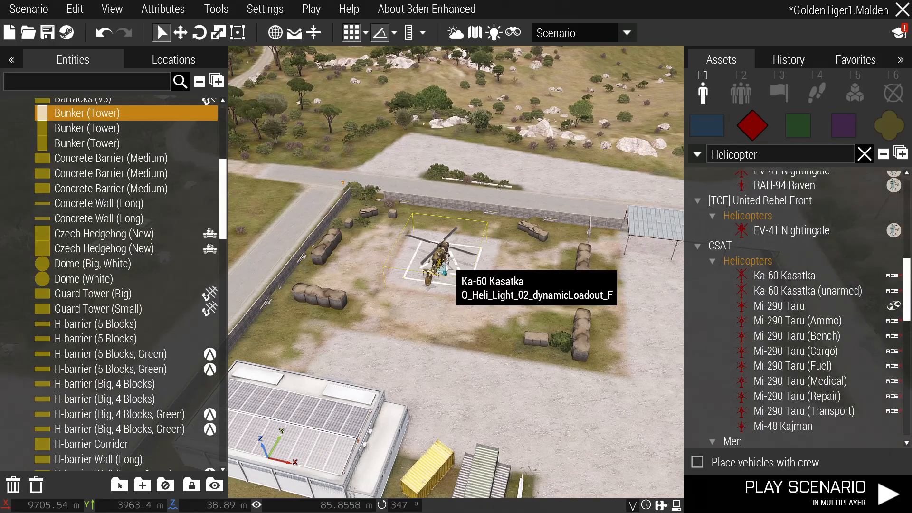
key("m")
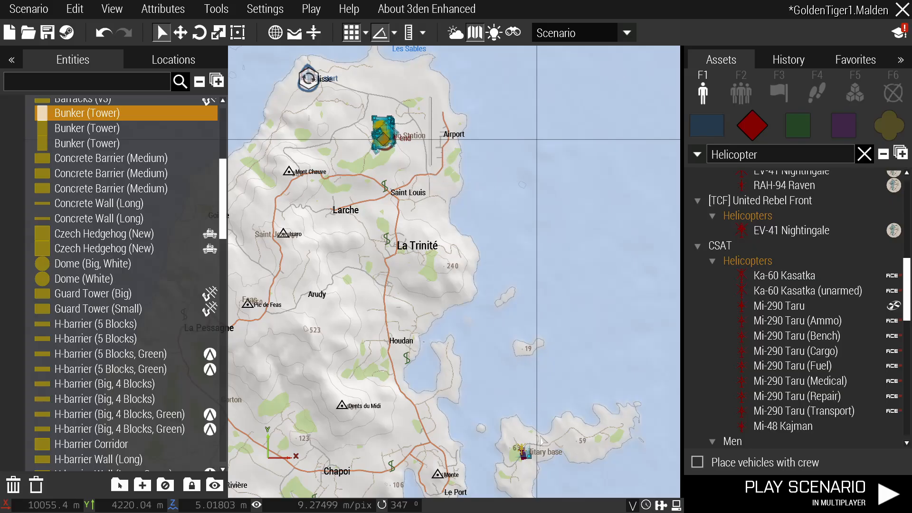
left_click(784, 276)
Place a crewed Ka-60 Kasatka on the helipad, then zoom the map to Radio Station.
key("m")
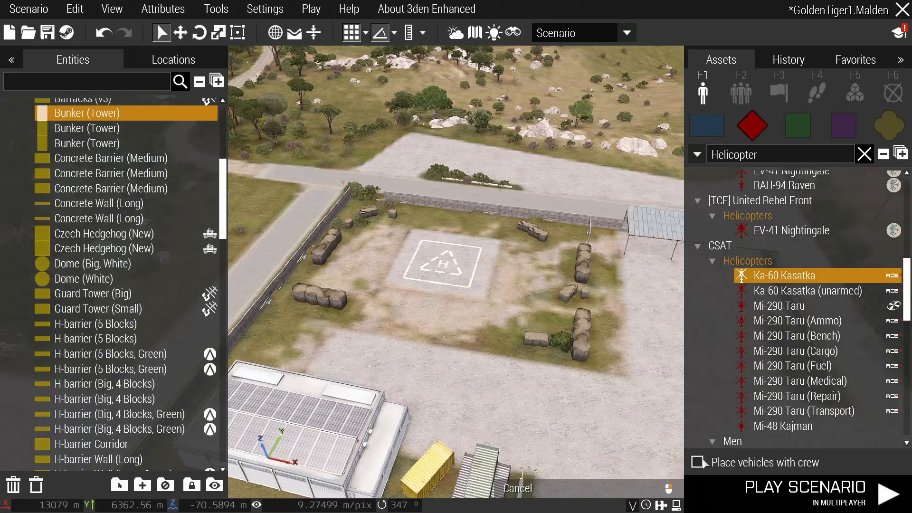
scroll(492, 299, "up", 6)
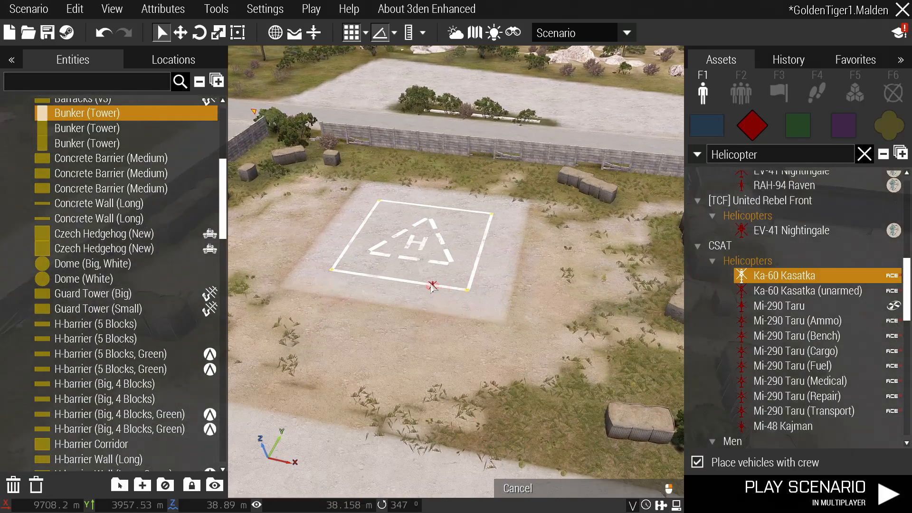
left_click(442, 321)
scroll(482, 291, "down", 4)
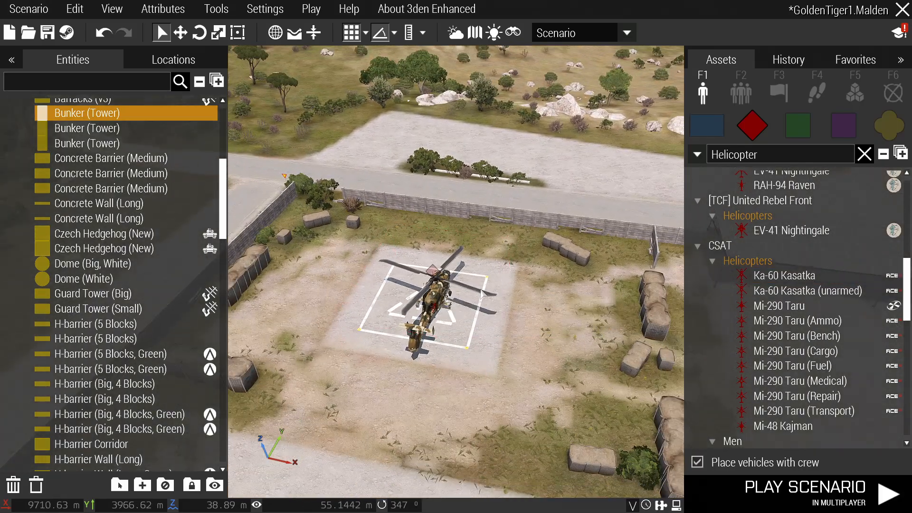
key("m")
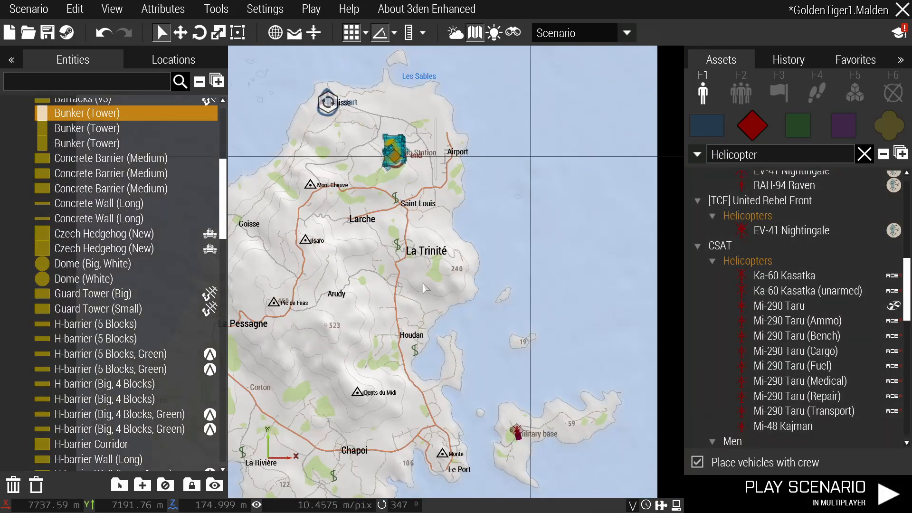
key("m")
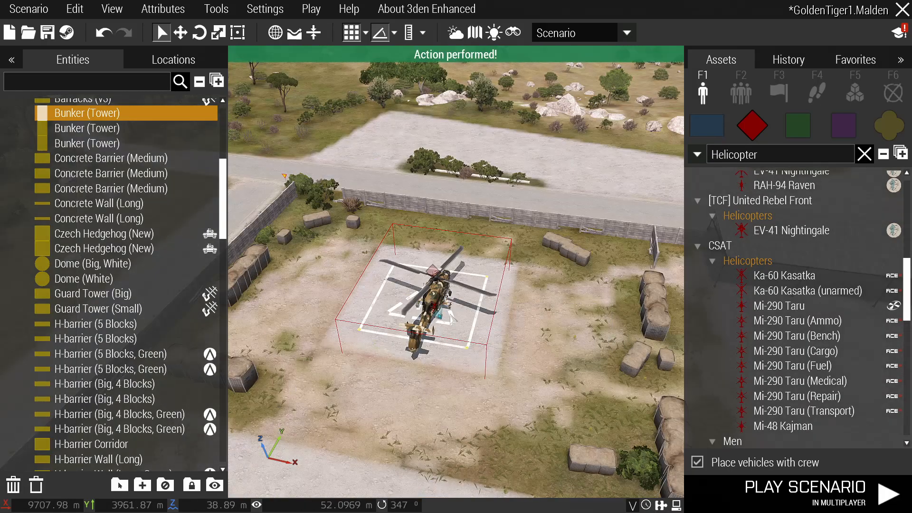
scroll(451, 317, "up", 2)
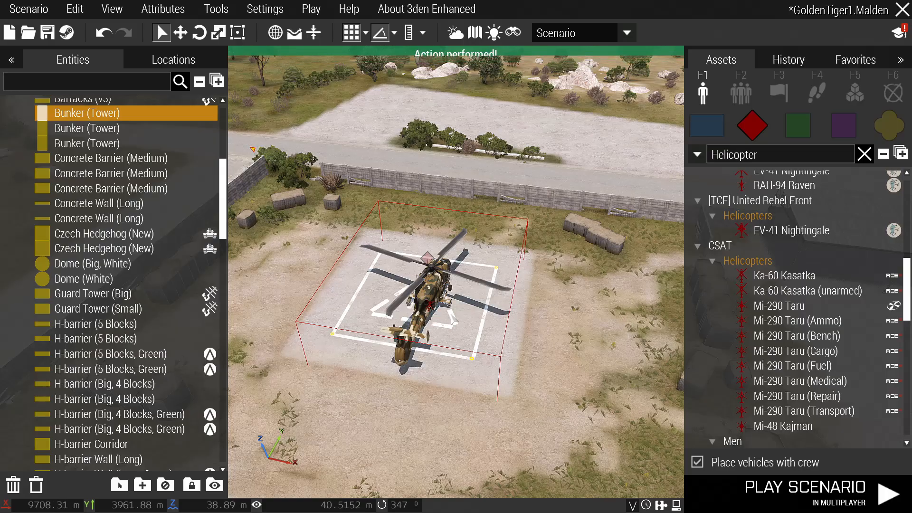
key("m")
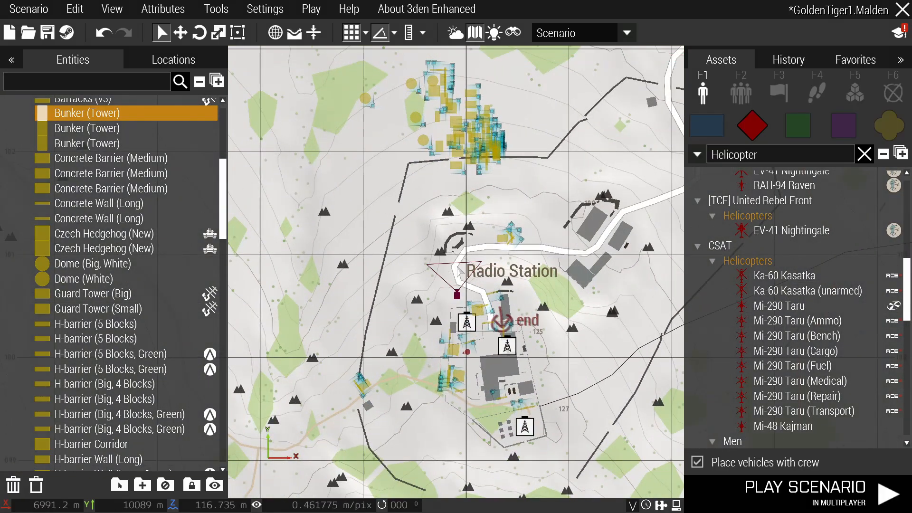
key("m")
scroll(429, 312, "up", 5)
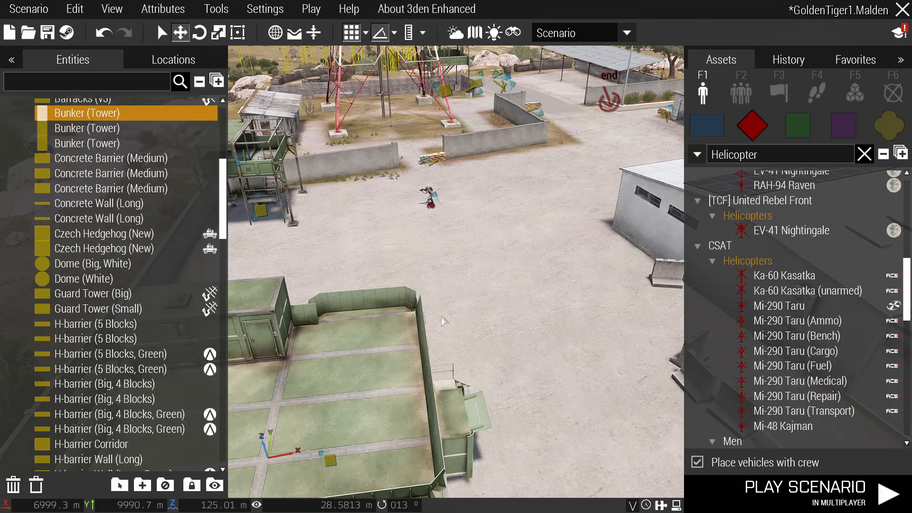
scroll(439, 318, "up", 3)
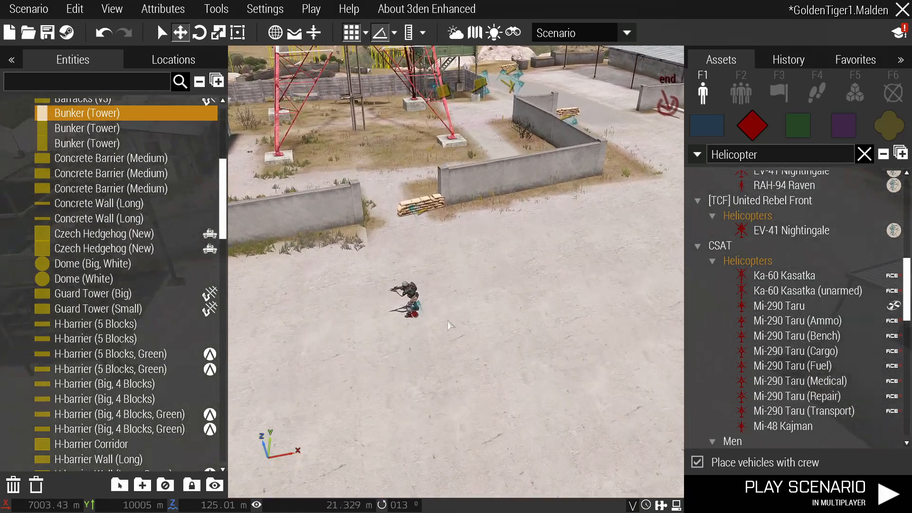
scroll(427, 305, "up", 4)
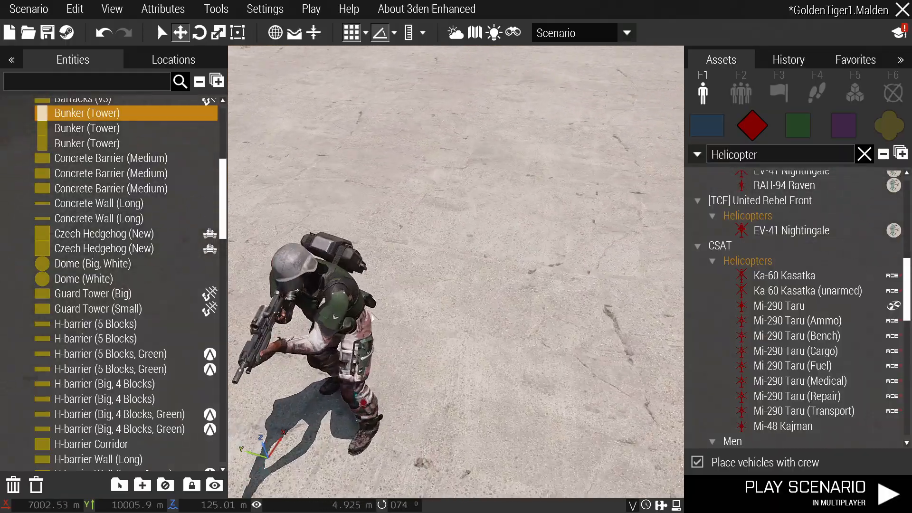
double_click(349, 314)
scroll(352, 316, "down", 5)
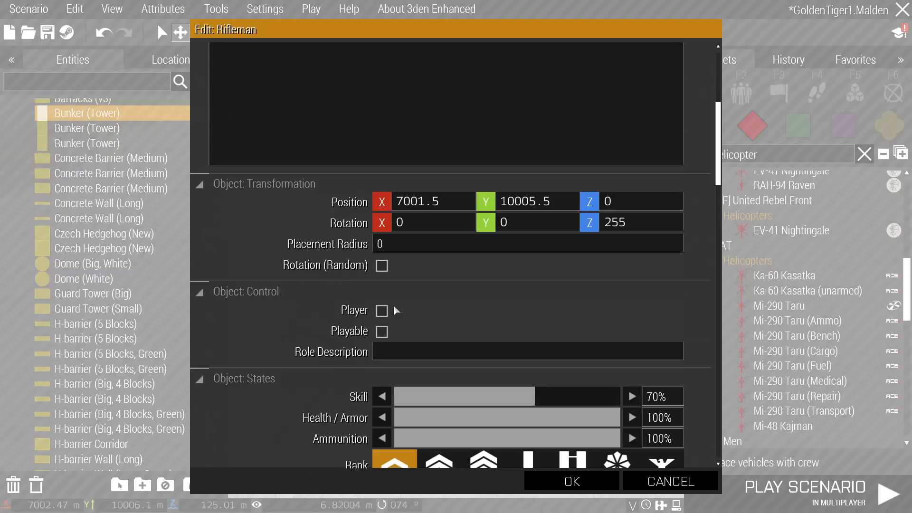
left_click(644, 474)
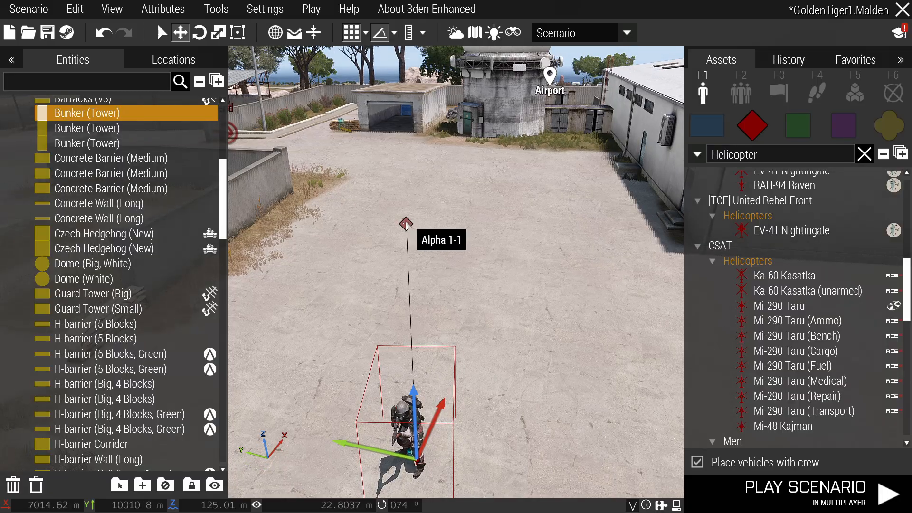
double_click(421, 239)
scroll(469, 287, "down", 6)
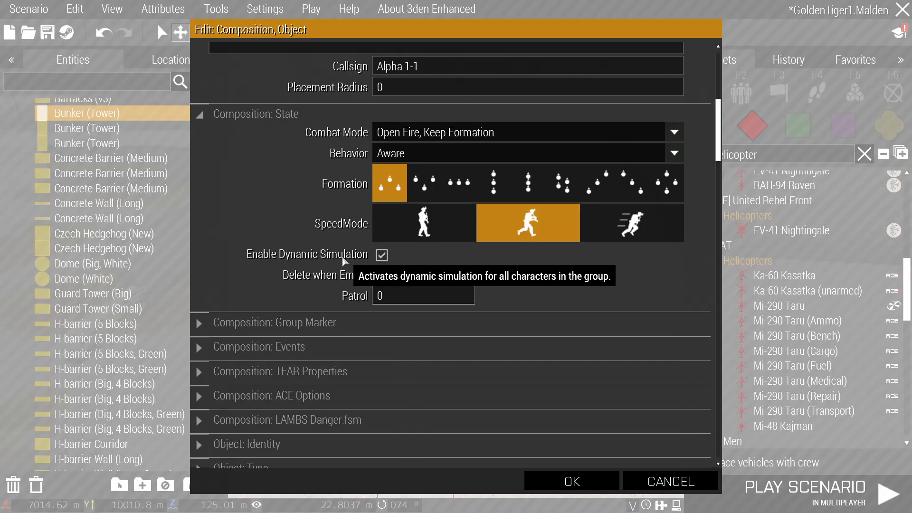
scroll(552, 257, "down", 5)
key("Escape")
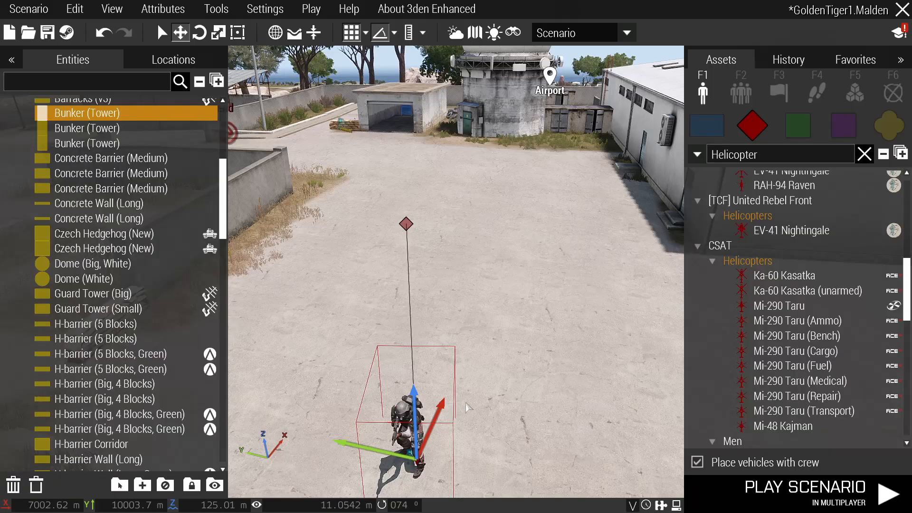
double_click(428, 428)
scroll(637, 270, "down", 8)
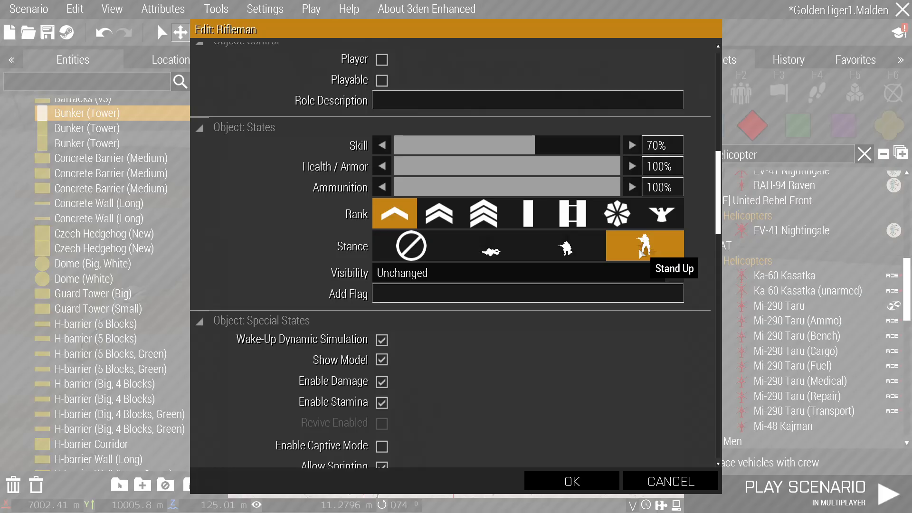
scroll(464, 315, "down", 15)
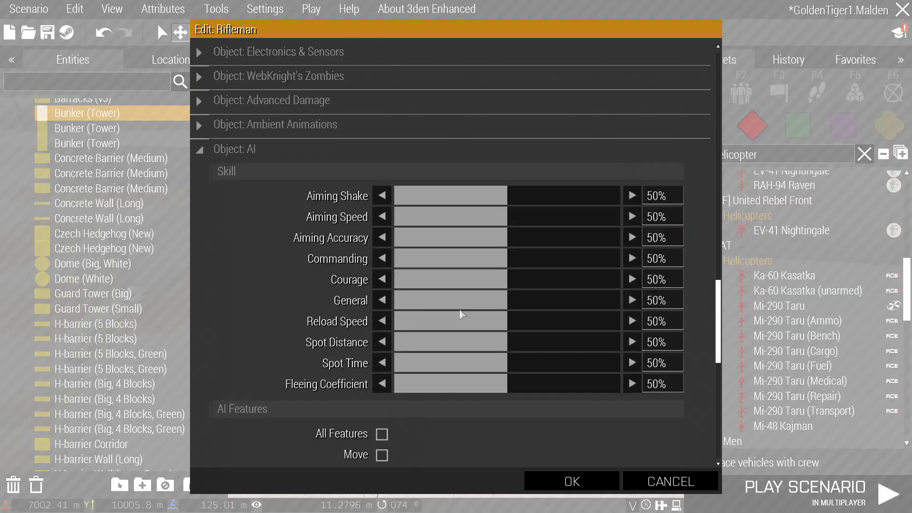
scroll(411, 291, "down", 3)
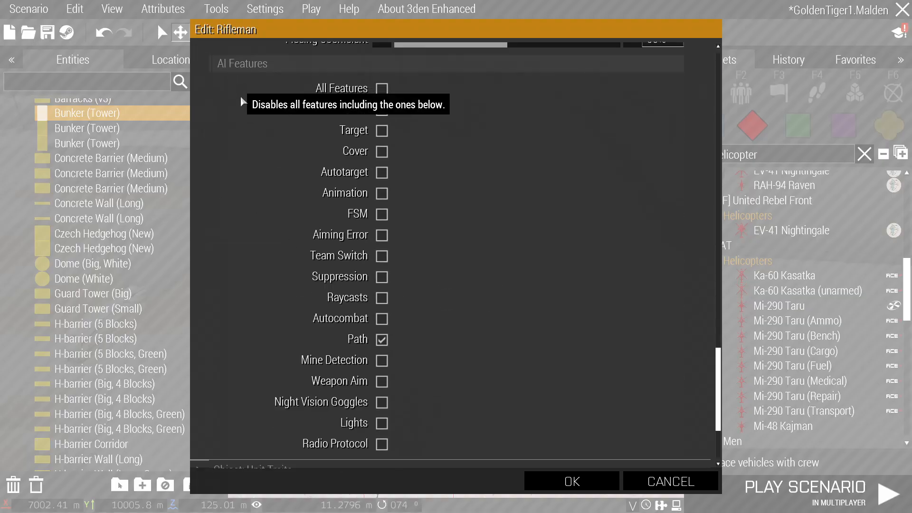
scroll(429, 380, "up", 15)
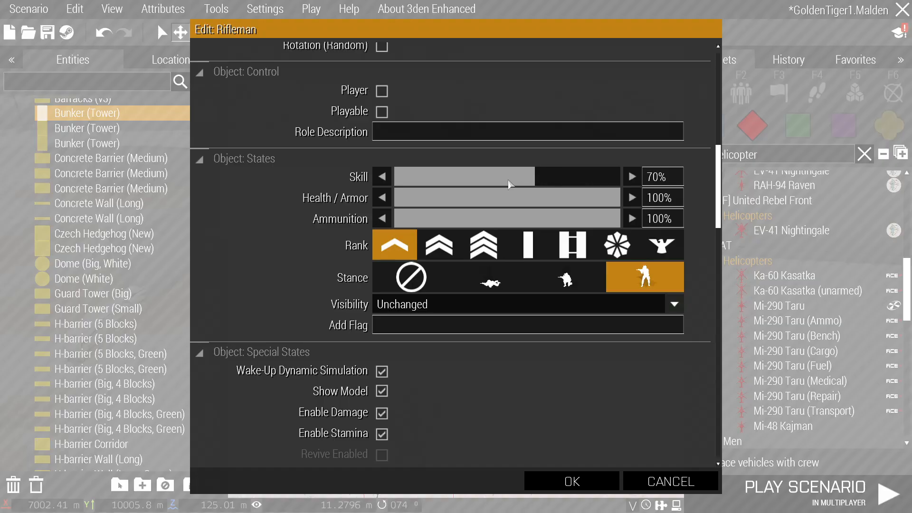
left_click(569, 475)
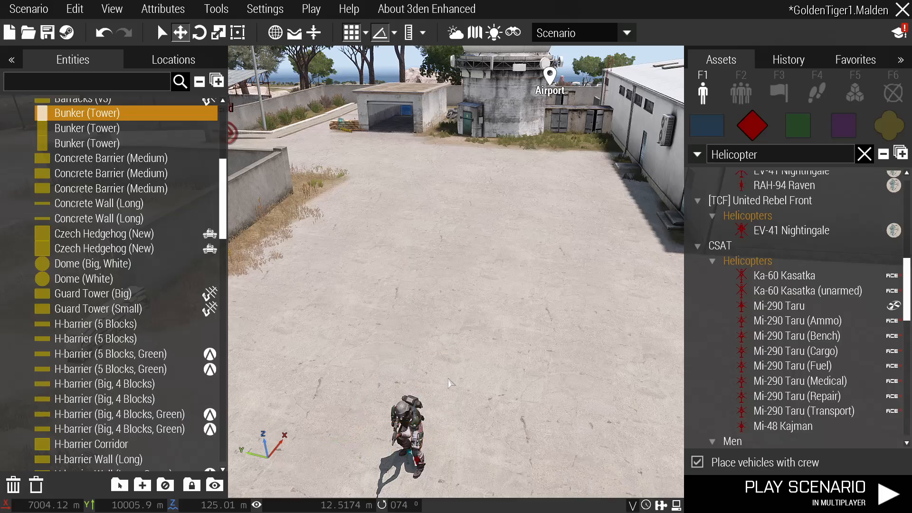
Select the rifleman, paste a copy beside it, and try joining the riflemen into one group.
key("1")
key("z")
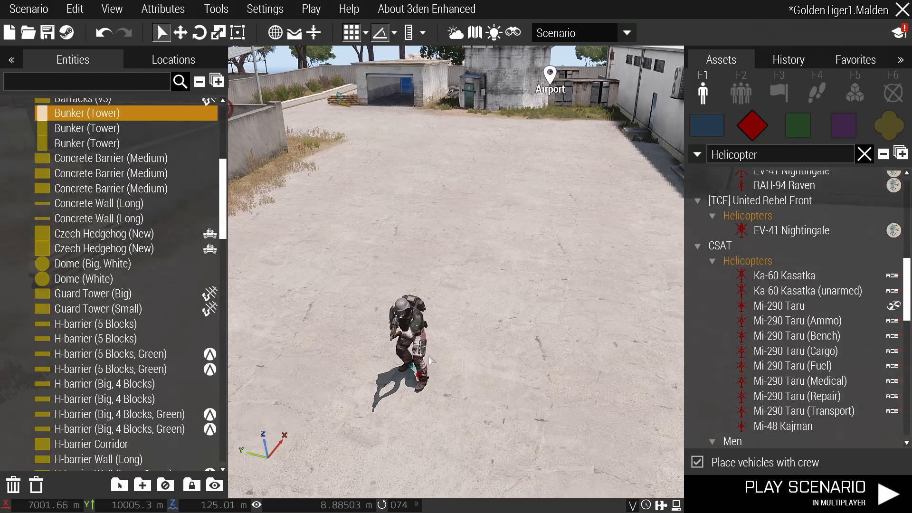
left_click(416, 323)
key("ctrl+v")
key("ctrl+v")
left_click_drag(546, 363, 328, 282)
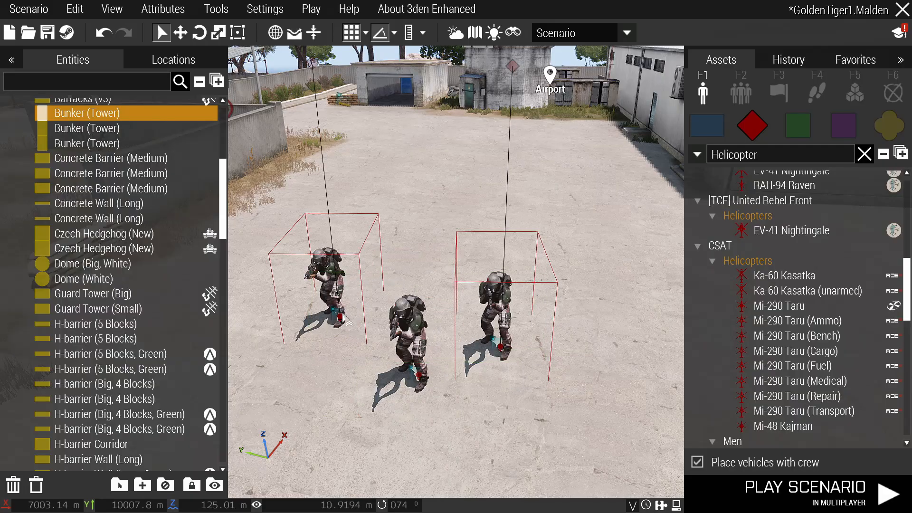
left_click_drag(341, 317, 419, 373, "ctrl")
left_click(422, 275)
right_click_drag(422, 275, 423, 276)
key("a")
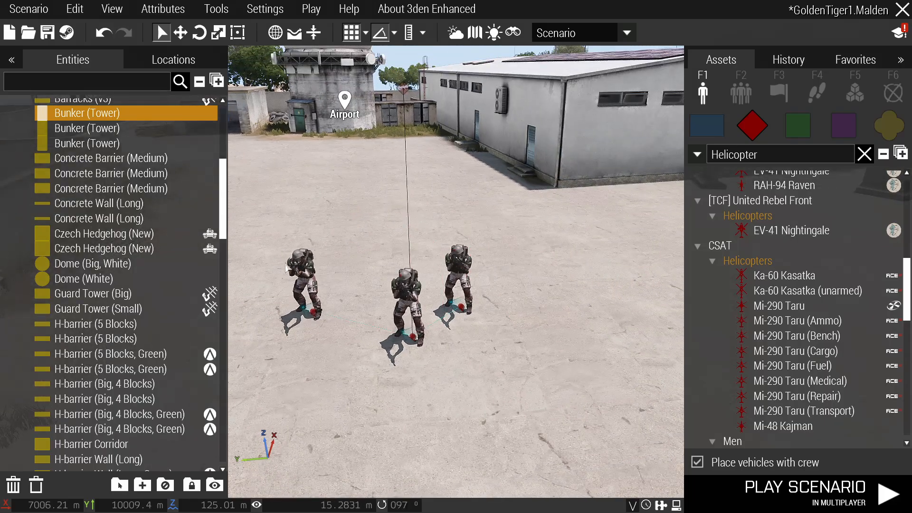
key("s")
key("q")
left_click(405, 202)
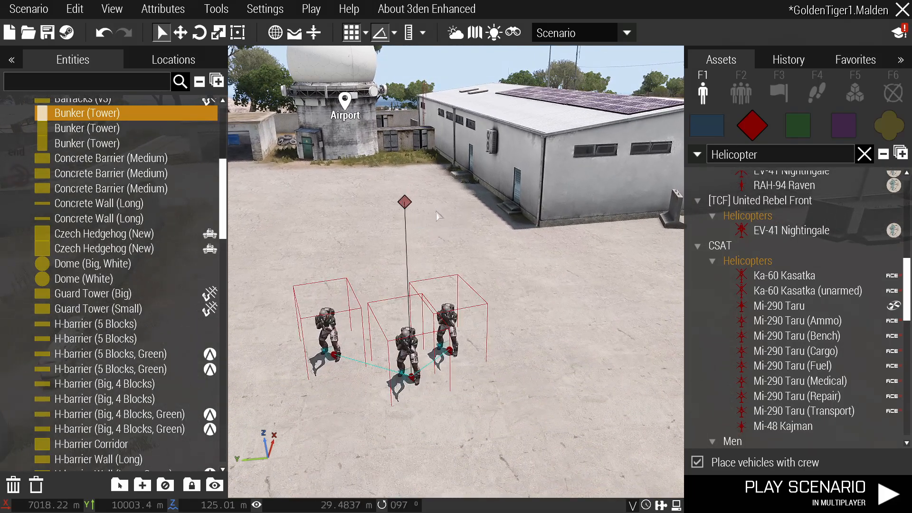
key("q")
right_click_drag(471, 354, 471, 356)
key("s")
left_click_drag(471, 355, 444, 345)
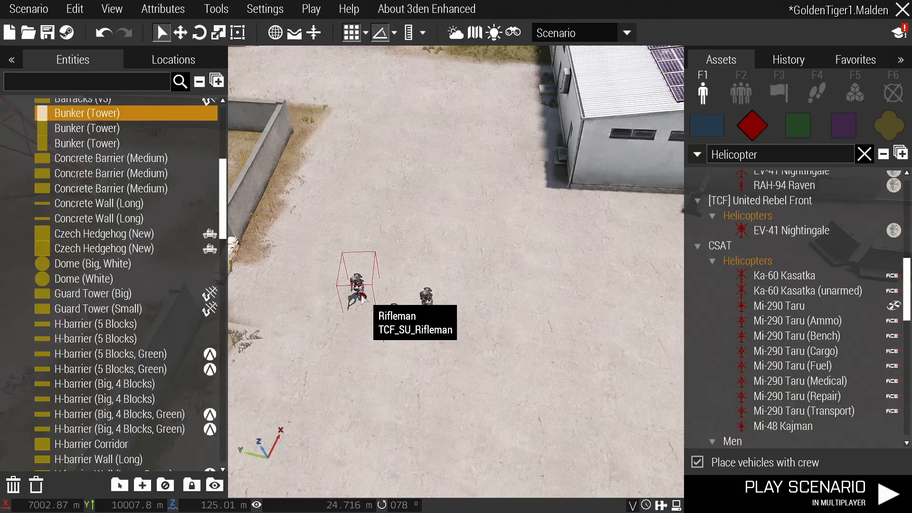
Undo the mistaken changes and paste a fresh rifleman copy to the left.
key("ctrl+z")
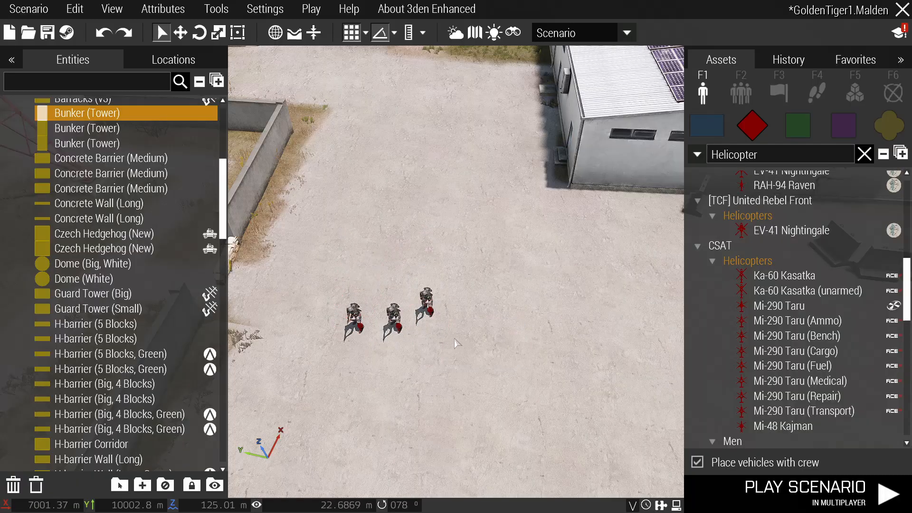
key("ctrl+z")
left_click_drag(363, 298, 416, 355)
key("ctrl+z")
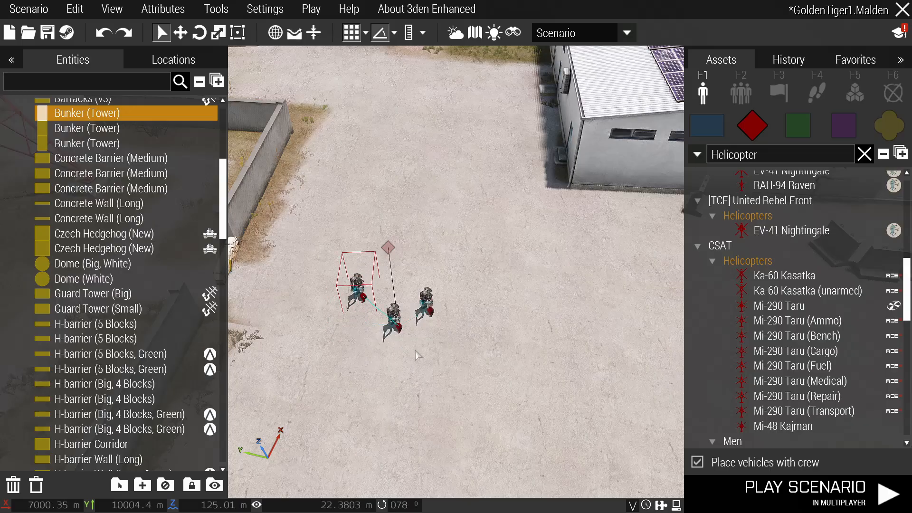
key("ctrl+z")
key("ctrl+z")
key("ctrl+z")
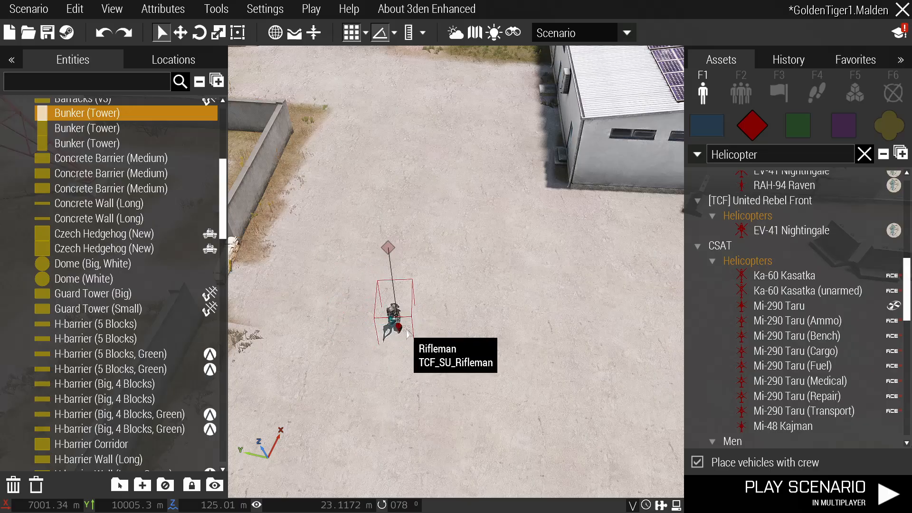
key("ctrl+v")
scroll(453, 308, "up", 1)
left_click_drag(454, 309, 411, 337)
Paste more riflemen, group all three with Ctrl+G, and tidy the row.
key("ctrl+v")
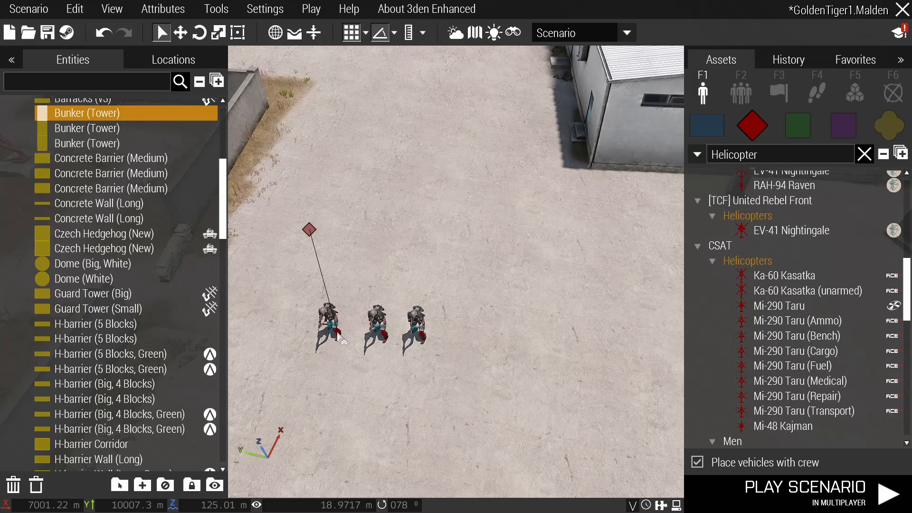
key("w")
key("ctrl+v")
key("ctrl+v")
key("ctrl+v")
left_click_drag(332, 228, 499, 304)
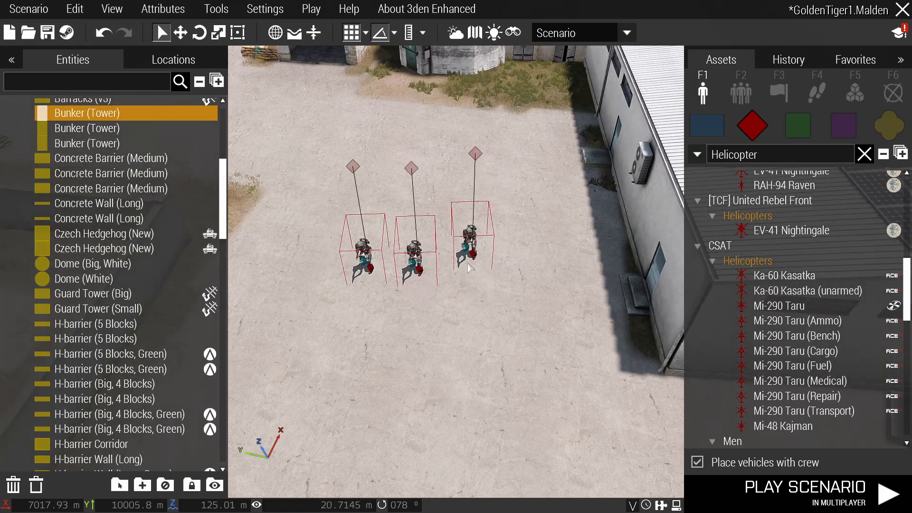
key("ctrl+g")
left_click(388, 315)
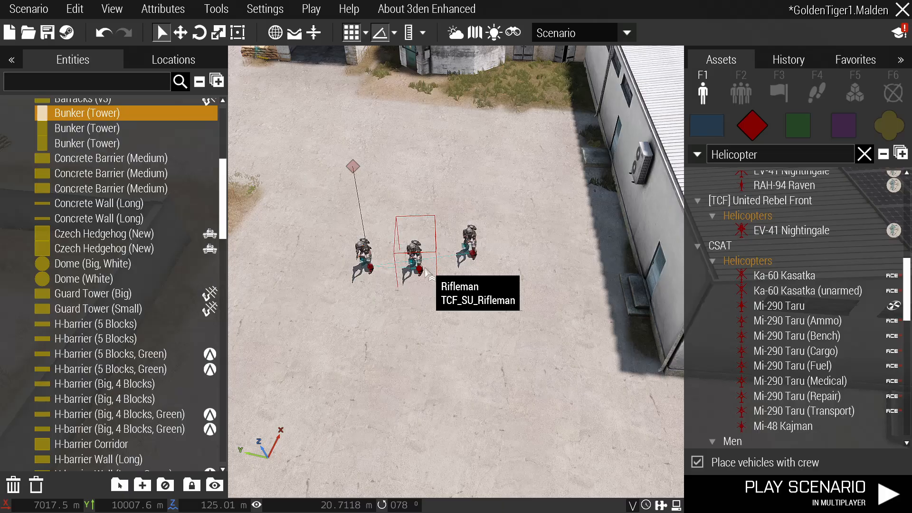
left_click_drag(425, 278, 493, 365)
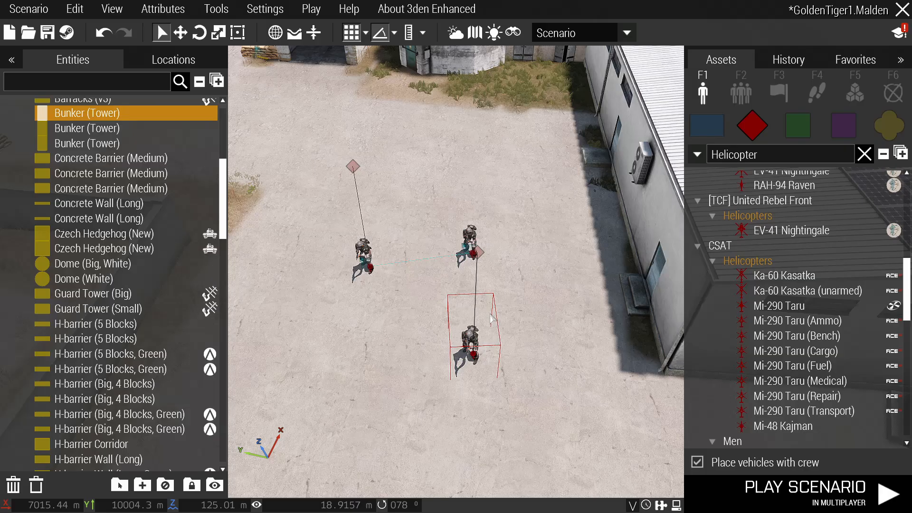
key("Delete")
key("Delete")
key("Delete")
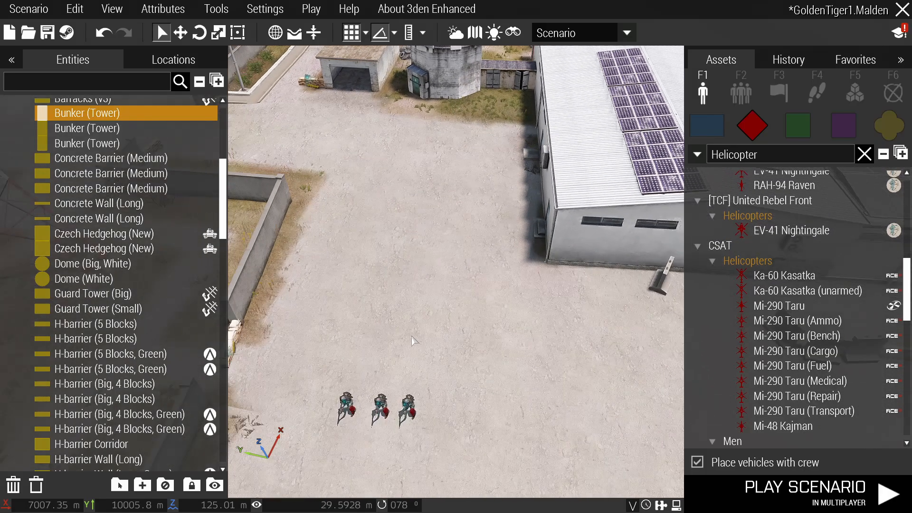
scroll(413, 341, "up", 5)
key("a")
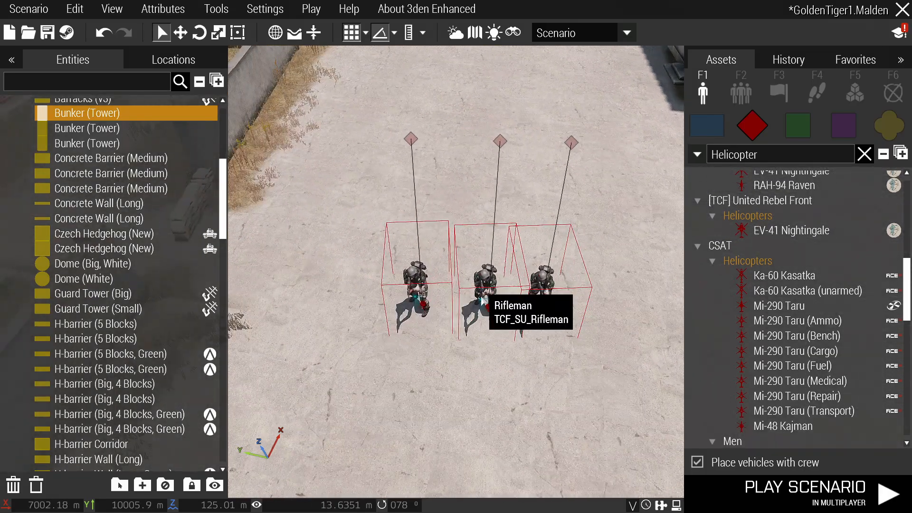
scroll(482, 301, "down", 3)
scroll(504, 314, "up", 3)
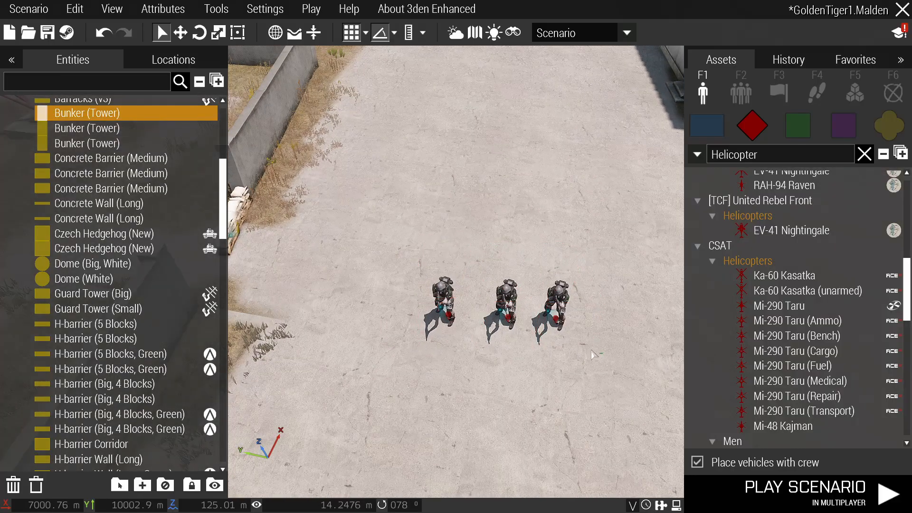
Save the riflemen as a custom composition filed under Men (Akhanteros' Rebels).
right_click(514, 302)
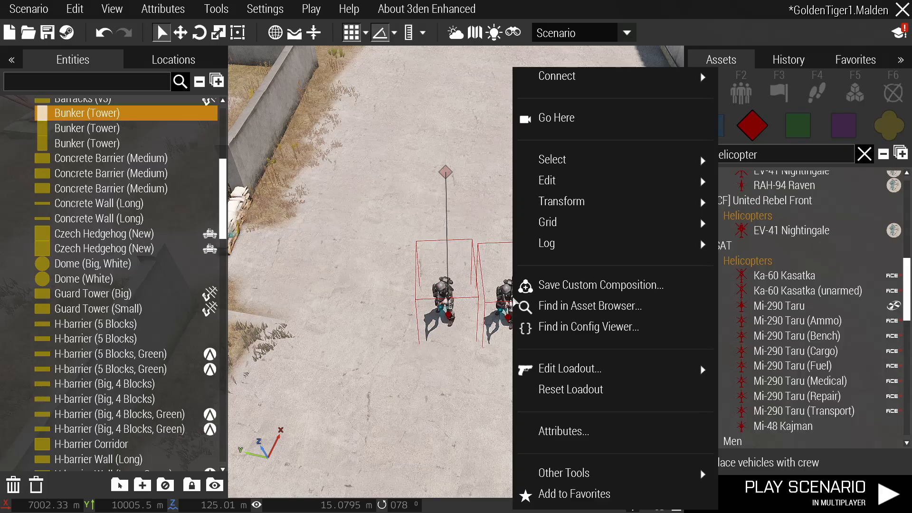
left_click(586, 286)
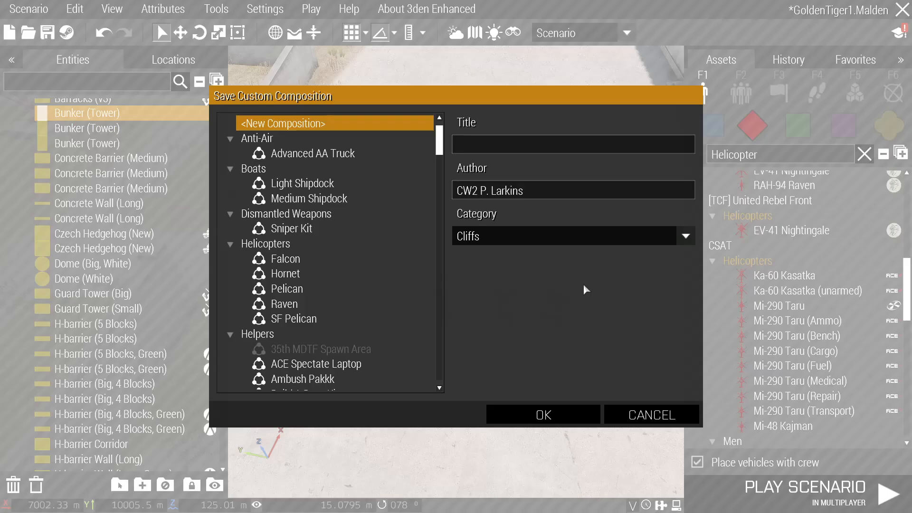
left_click(484, 237)
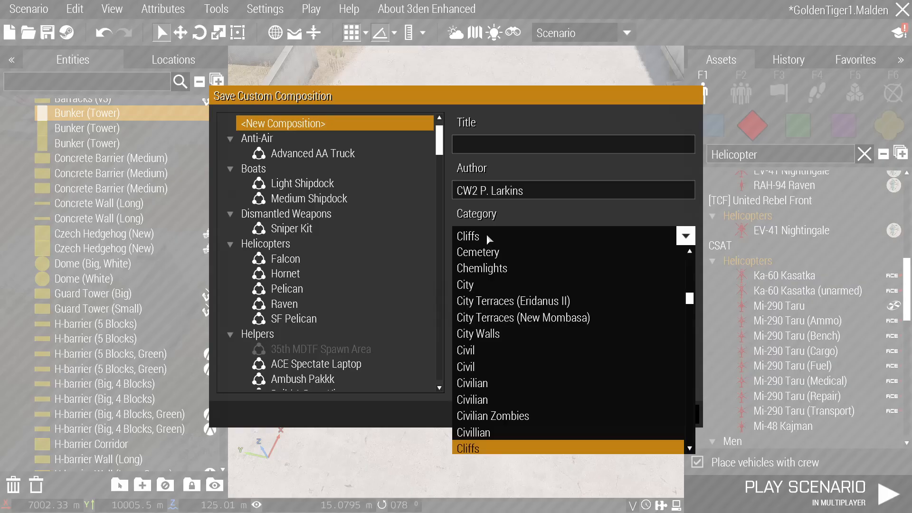
type("men")
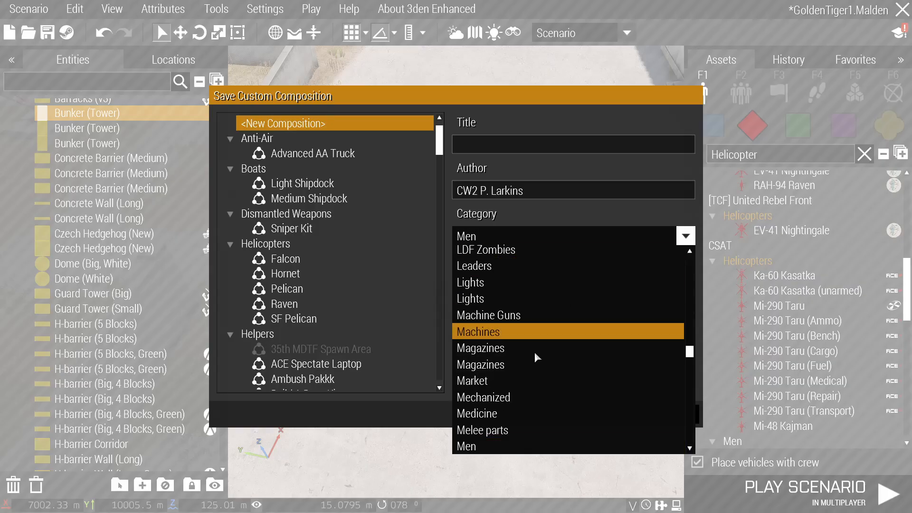
scroll(532, 376, "down", 2)
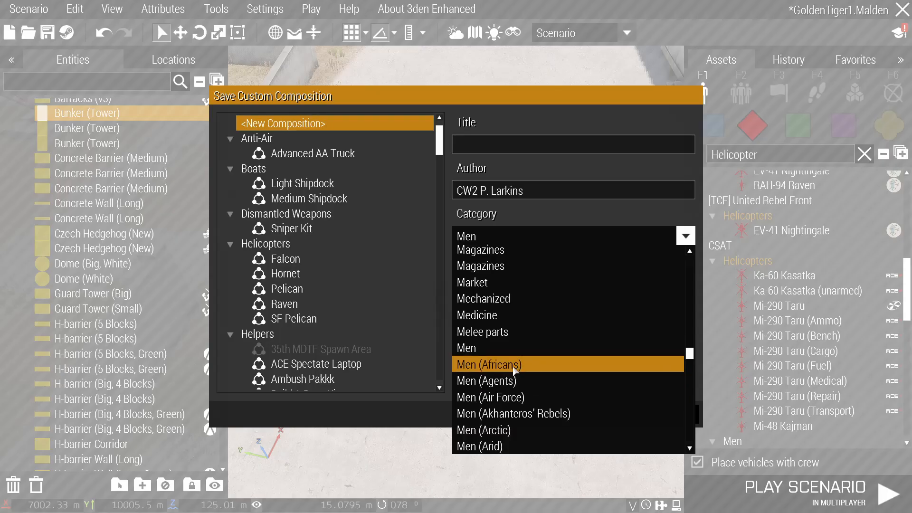
left_click(523, 414)
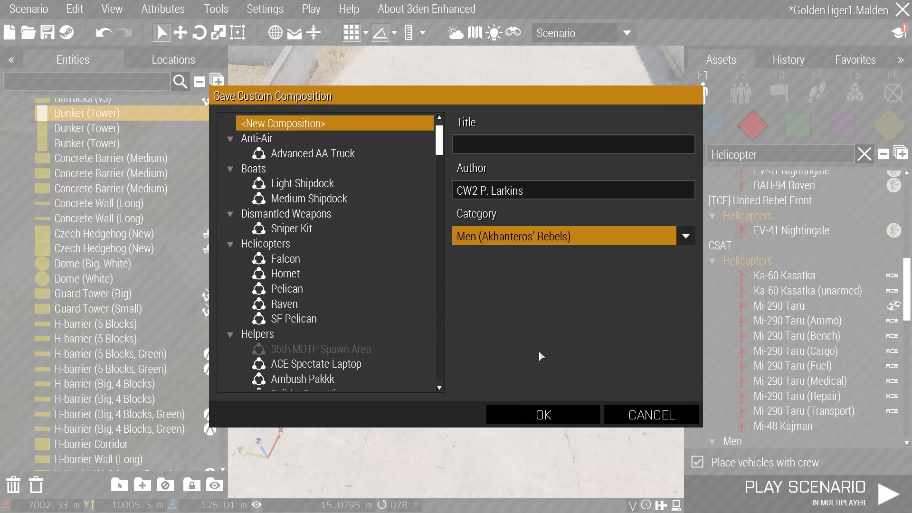
Title the composition 'Awesome Garrison Guys (Not retarded at all)' and save it.
left_click(488, 145)
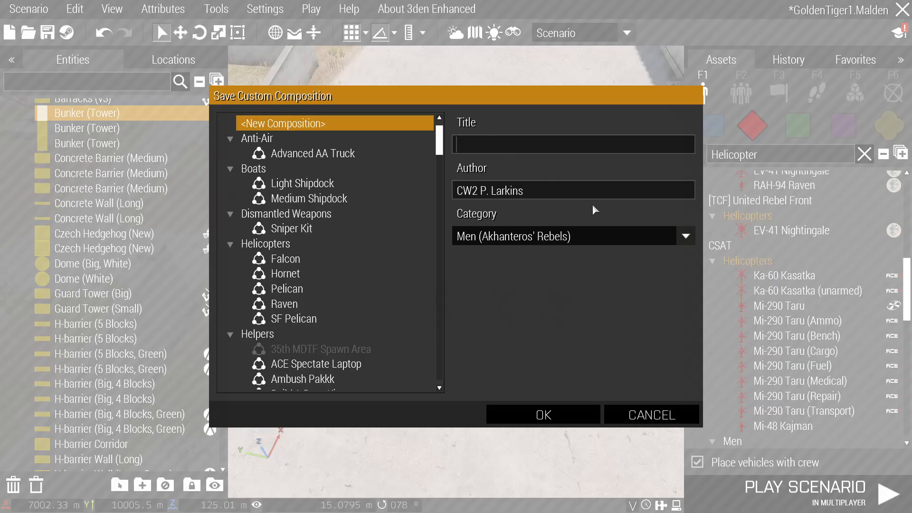
type("G")
key("BackSpace")
type("Awesome Garrison Guys (N")
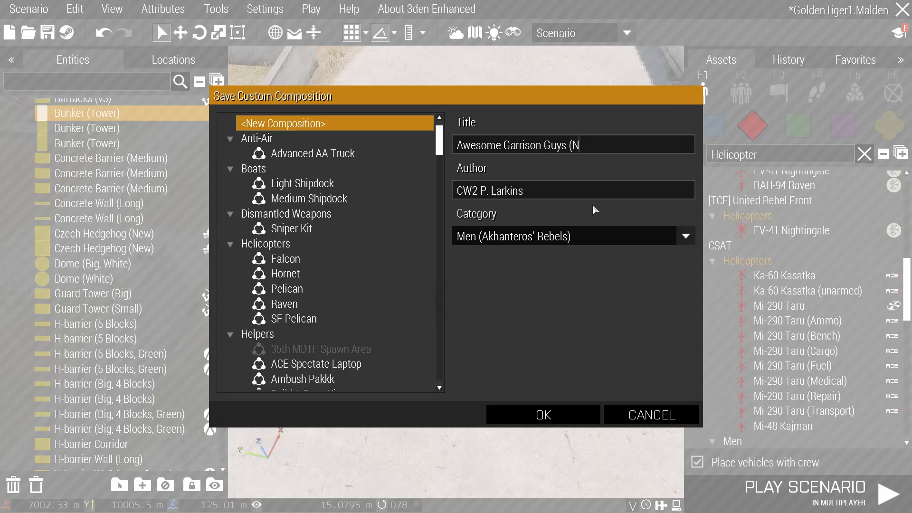
type("ot retarded at all)")
key("Return")
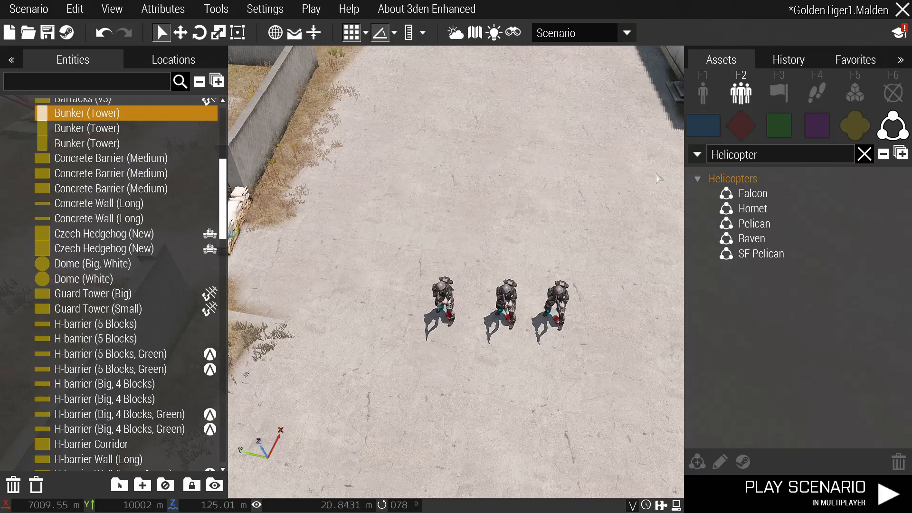
Clear the helicopter asset search and delete the three original soldiers.
left_click(864, 154)
scroll(596, 250, "down", 3)
key("Delete")
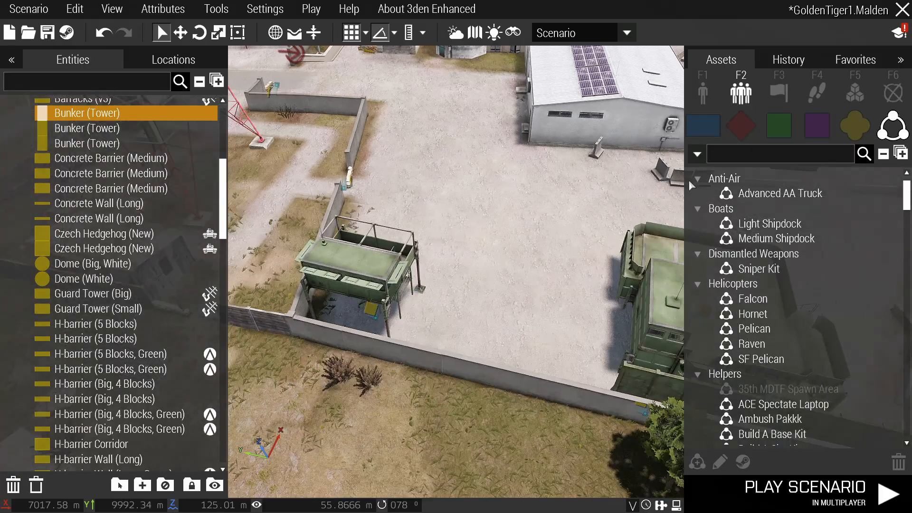
Search the custom compositions for 'reta' to find the new entry, then clear the search.
left_click(703, 92)
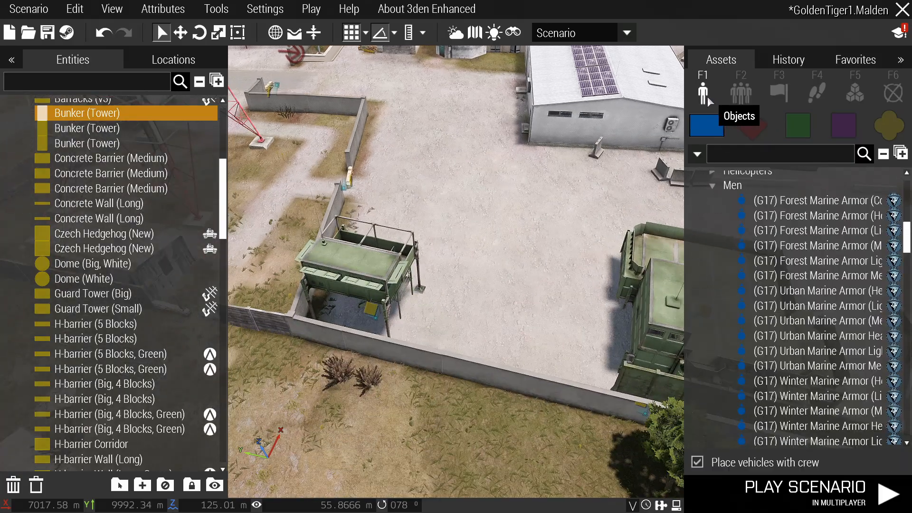
left_click(736, 93)
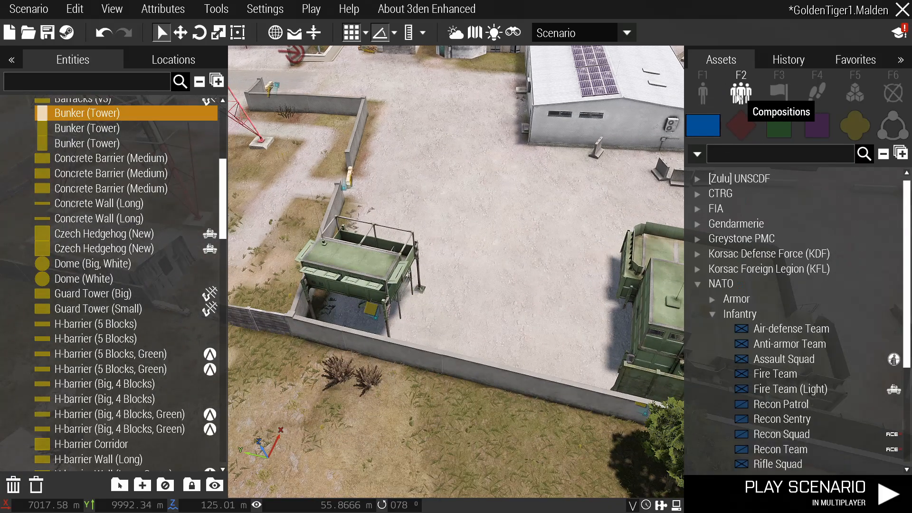
left_click(893, 128)
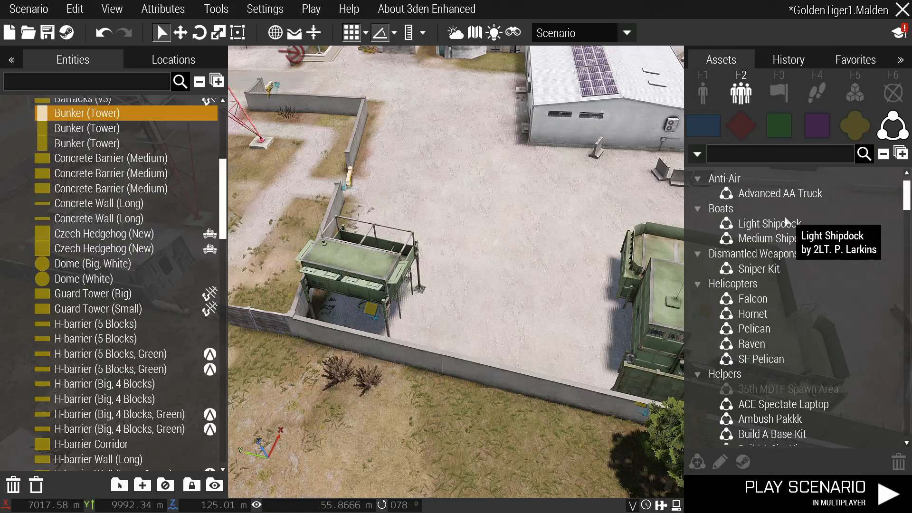
type("reta")
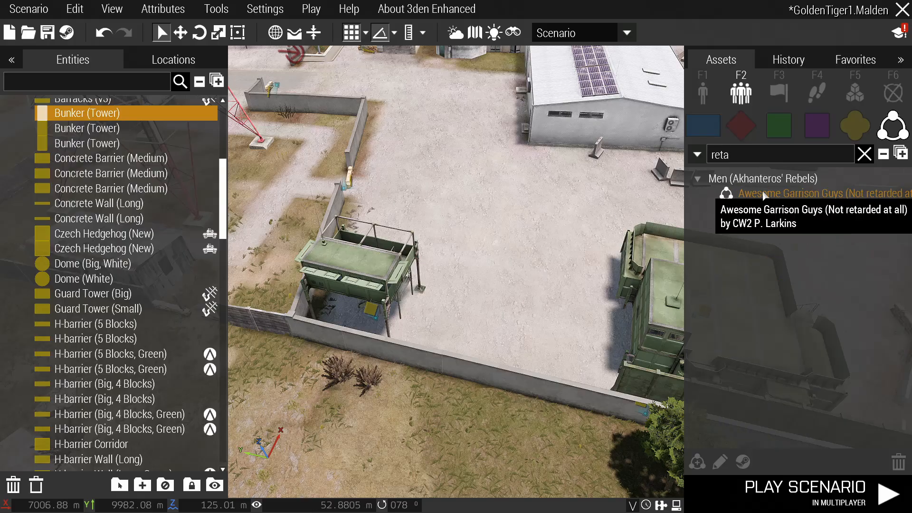
key("BackSpace")
key("BackSpace")
key("BackSpace")
key("BackSpace")
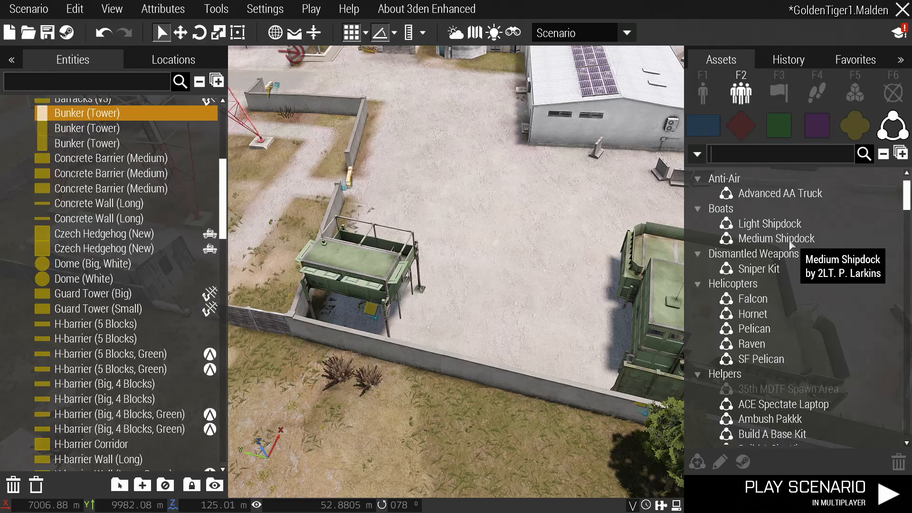
scroll(750, 246, "down", 6)
scroll(750, 247, "up", 6)
Remove an accidentally placed Falcon and Pelican, then scroll through the compositions list.
left_click_drag(752, 299, 546, 319)
scroll(546, 320, "up", 3)
key("Delete")
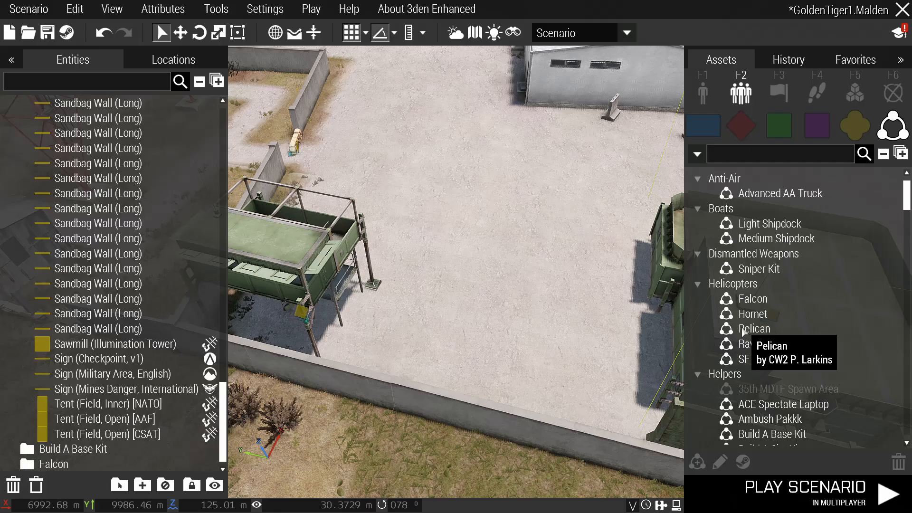
left_click_drag(743, 328, 501, 276)
key("Delete")
scroll(773, 333, "down", 3)
scroll(774, 337, "down", 5)
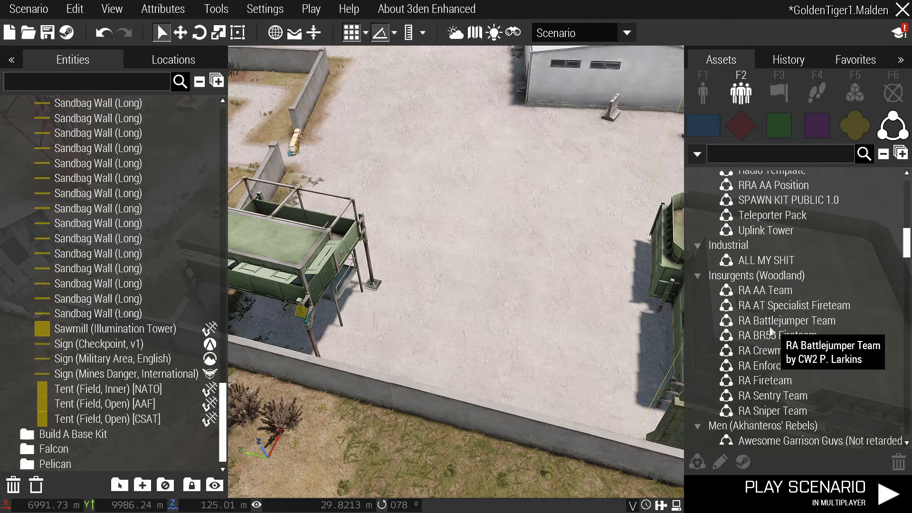
scroll(771, 331, "down", 5)
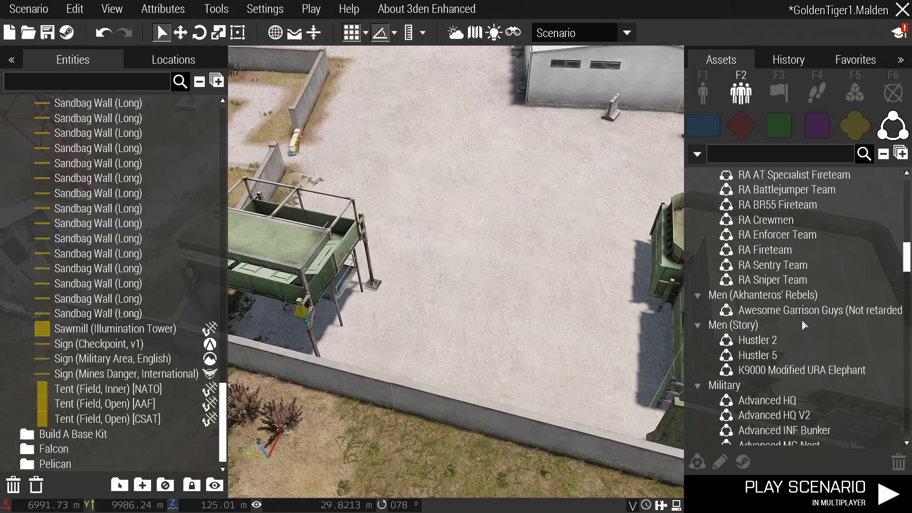
scroll(796, 314, "down", 2)
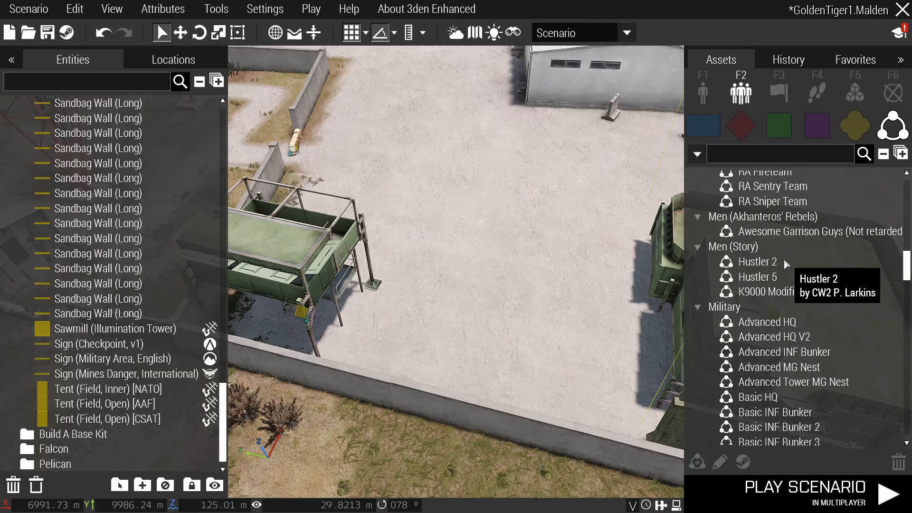
scroll(788, 281, "down", 5)
scroll(789, 284, "down", 10)
scroll(760, 309, "up", 12)
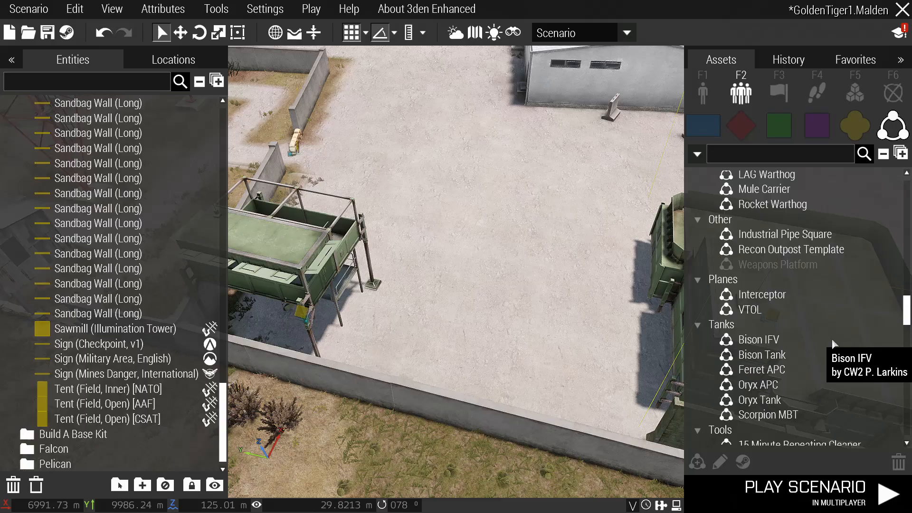
right_click_drag(592, 313, 562, 287)
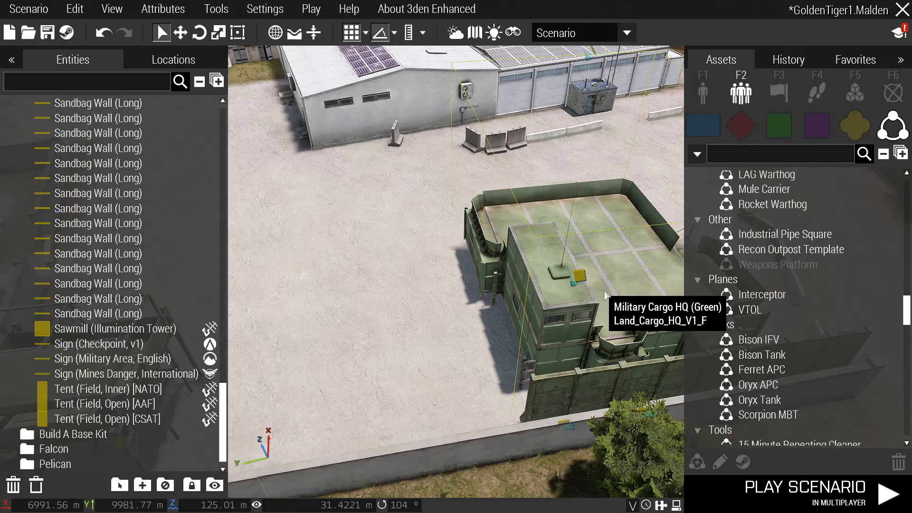
right_click_drag(602, 295, 629, 296)
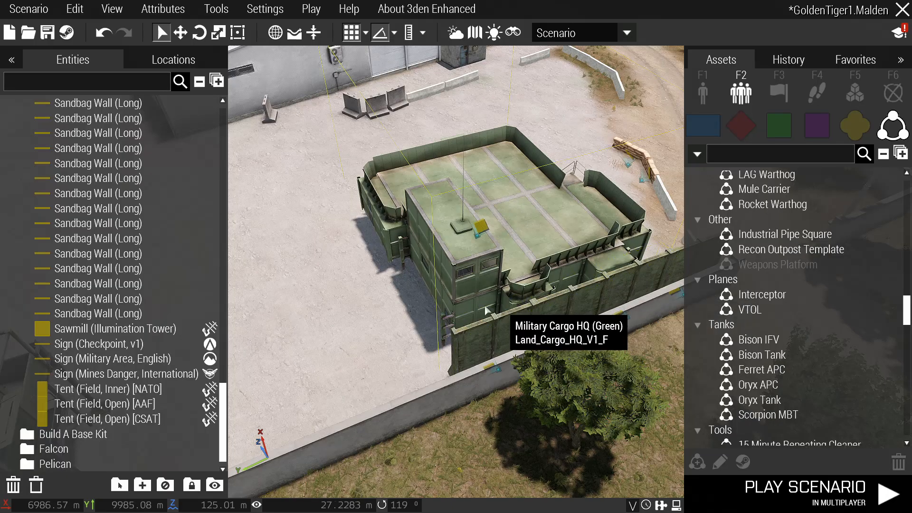
right_click_drag(500, 315, 419, 297)
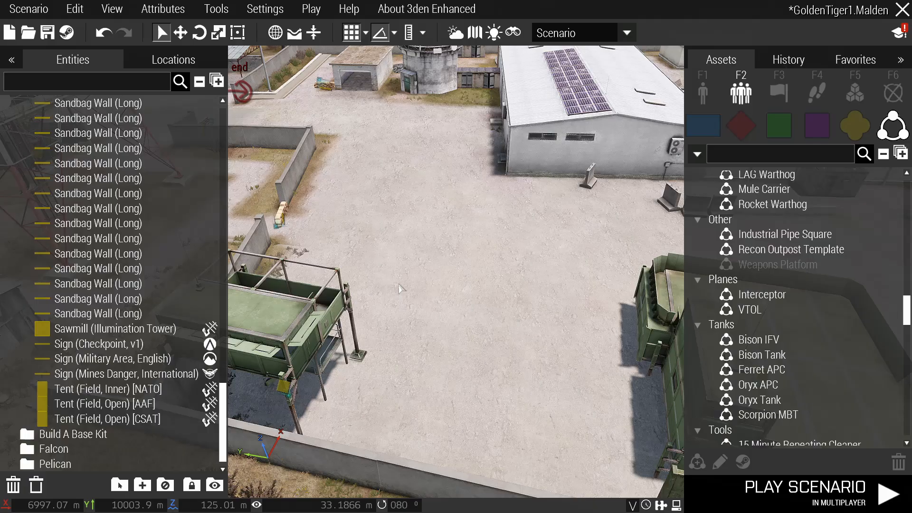
Pick Awesome Garrison Guys from Men (Akhanteros' Rebels) and drop its three riflemen beside the cargo post.
scroll(760, 333, "down", 5)
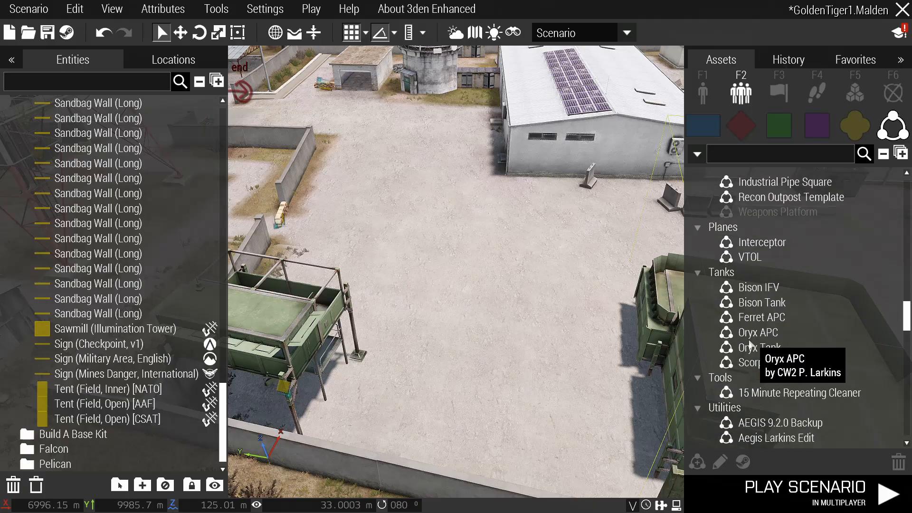
scroll(783, 328, "up", 2)
scroll(789, 332, "down", 7)
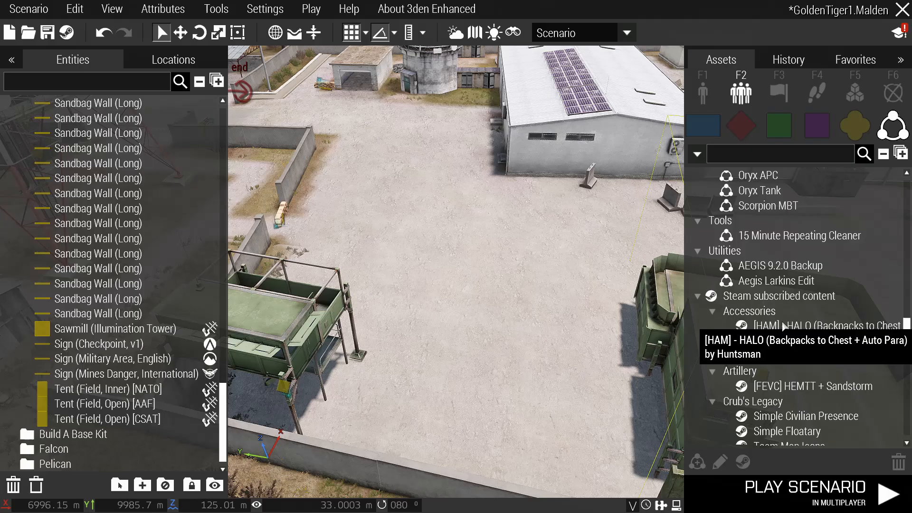
scroll(798, 347, "up", 7)
scroll(805, 356, "up", 20)
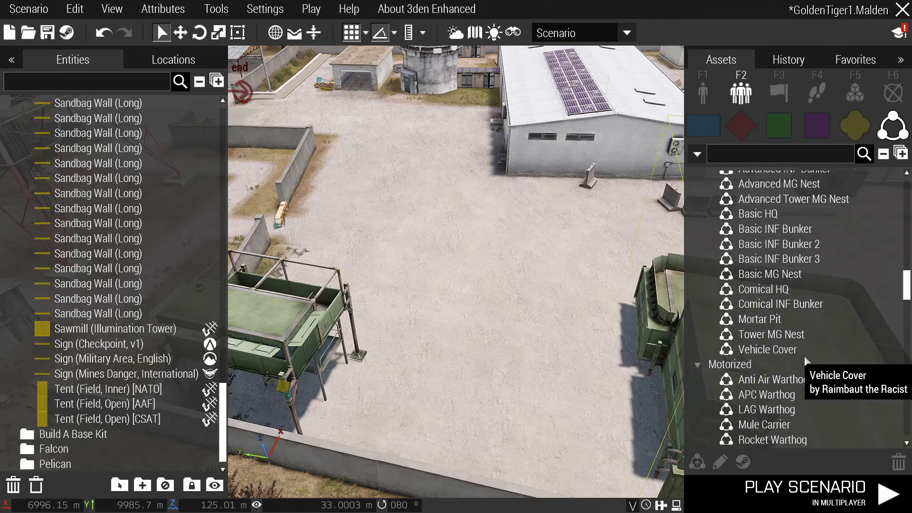
scroll(769, 312, "up", 3)
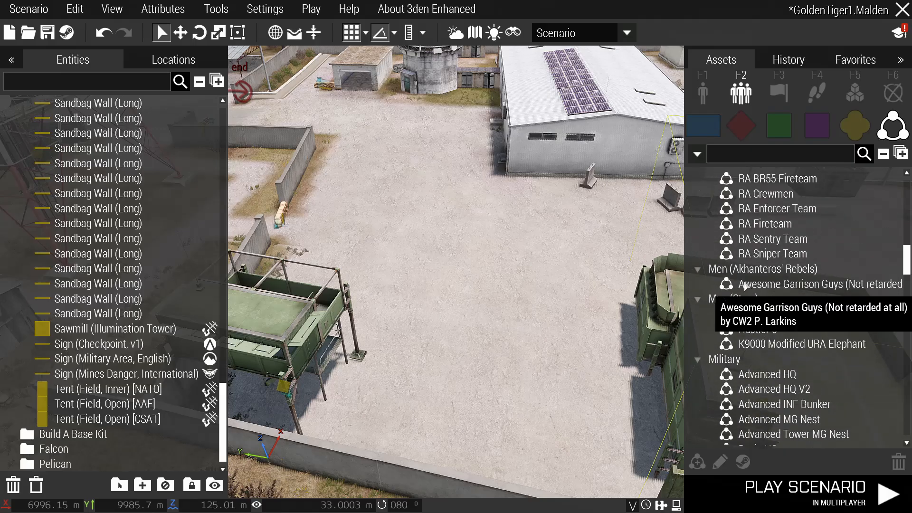
left_click(792, 283)
left_click(506, 327)
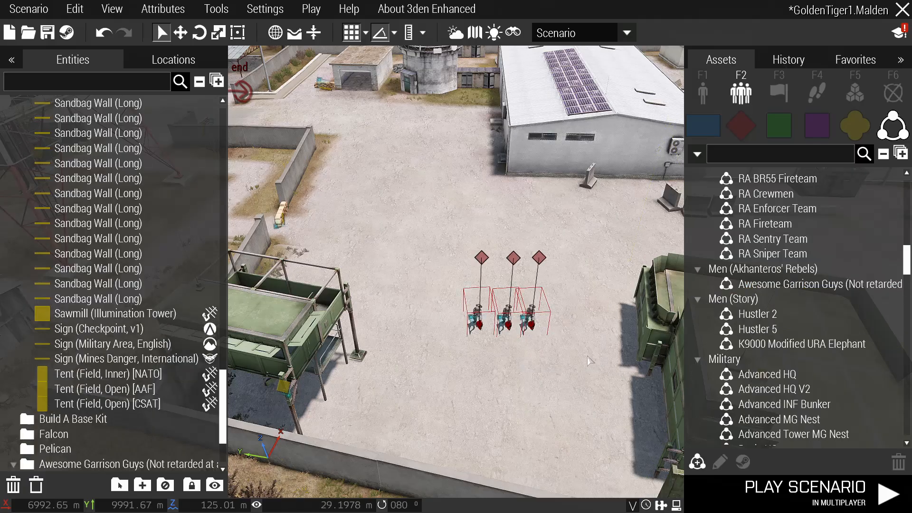
left_click(589, 361)
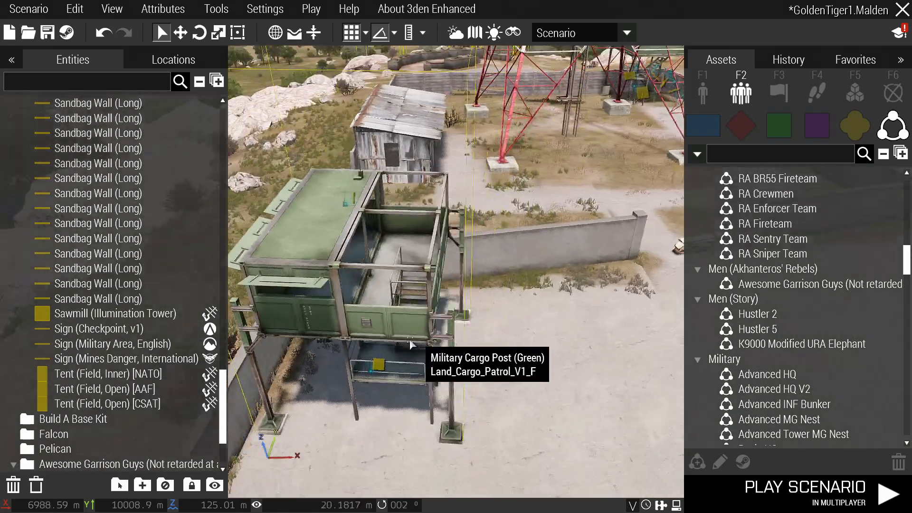
Paste two insurgent riflemen inside the cargo post, nudging the first one left.
right_click_drag(411, 343, 430, 336)
key("ctrl+v")
left_click_drag(382, 317, 363, 320)
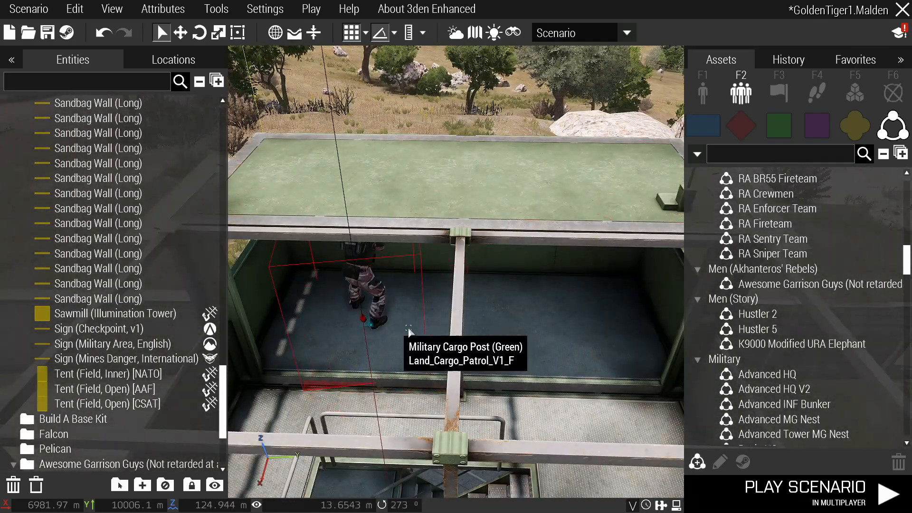
key("d")
key("s")
key("d")
key("s")
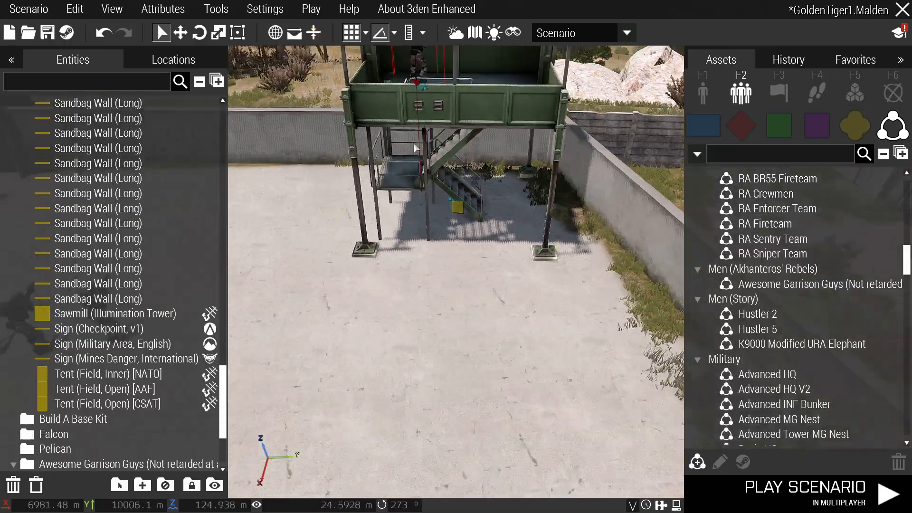
key("w")
key("ctrl+v")
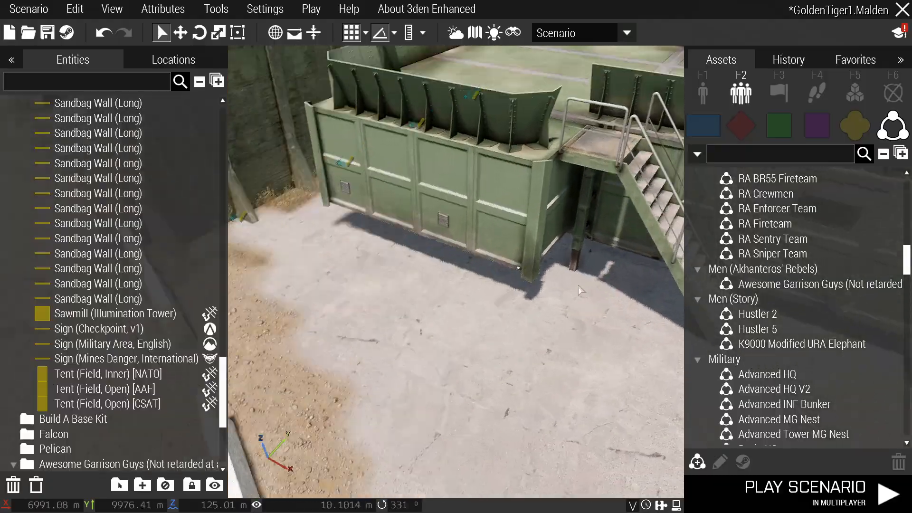
Circle past the Cargo HQ and paste two more riflemen into the cargo post.
key("w")
mouse_move(579, 287)
right_mouse_down()
mouse_move(628, 268)
mouse_move(539, 282)
mouse_move(384, 272)
mouse_move(591, 290)
right_mouse_up()
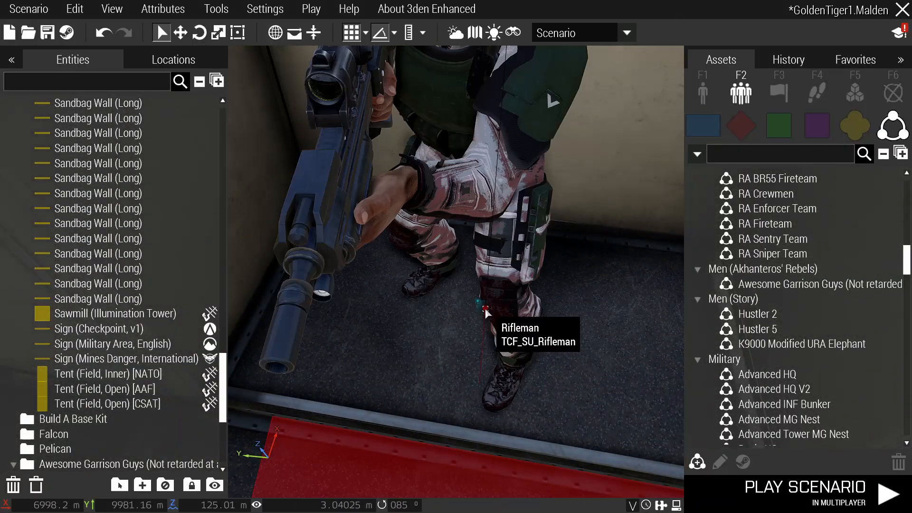
right_click_drag(505, 326, 560, 285)
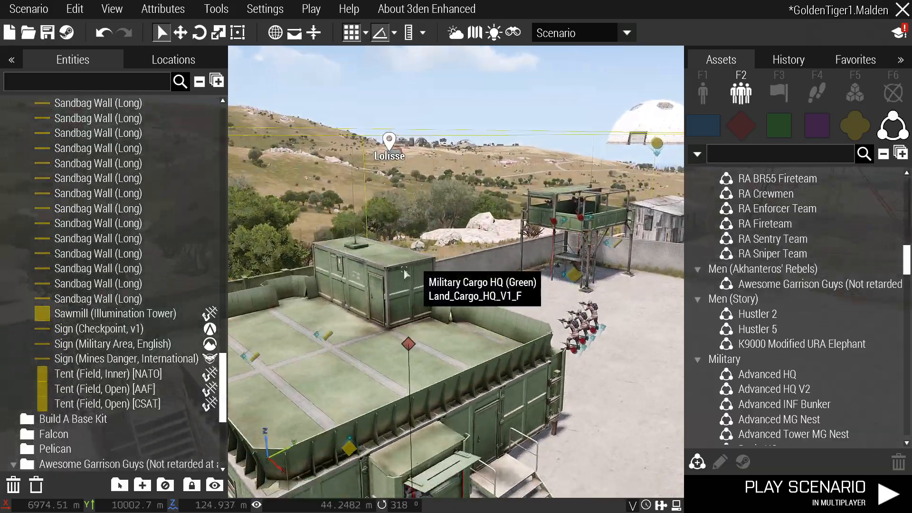
scroll(427, 274, "up", 5)
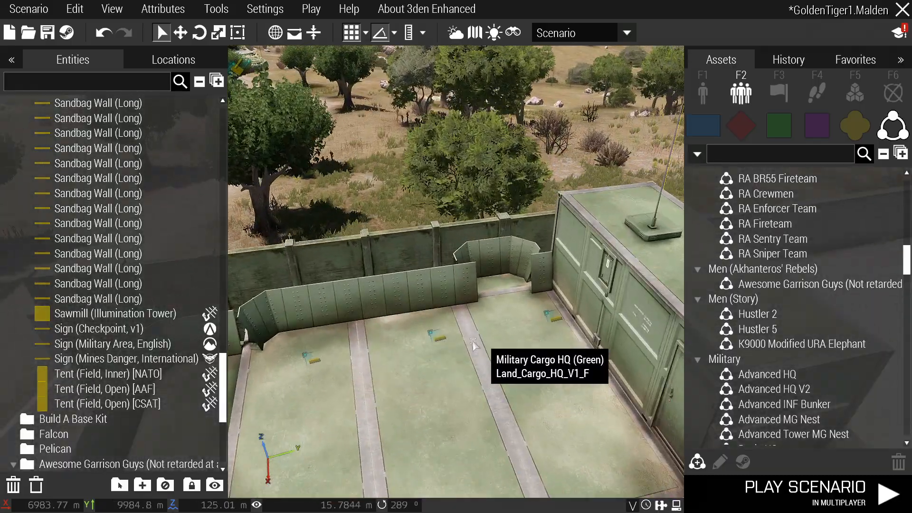
key("w")
right_click_drag(513, 373, 386, 377)
key("ctrl+v")
key("ctrl+v")
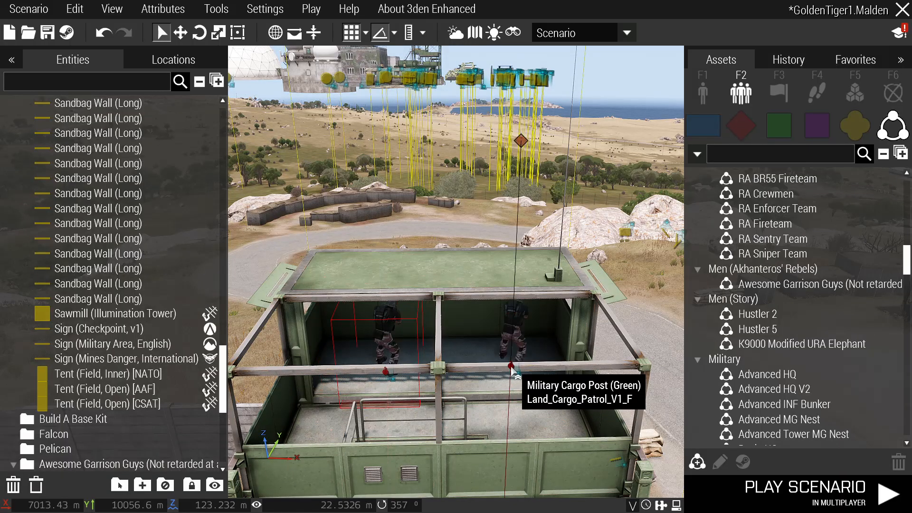
key("d")
right_click_drag(550, 375, 460, 319)
Paste riflemen beside the sandbags and shift them into position along the bags.
key("ctrl+v")
key("s")
right_click_drag(476, 281, 458, 326)
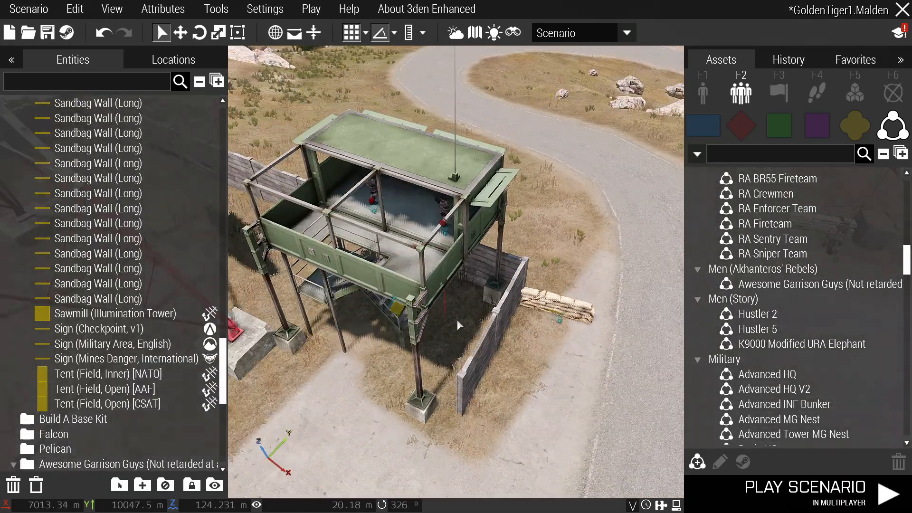
key("ctrl+v")
mouse_move(503, 337)
left_mouse_down()
mouse_move(523, 320)
mouse_move(512, 330)
left_mouse_up()
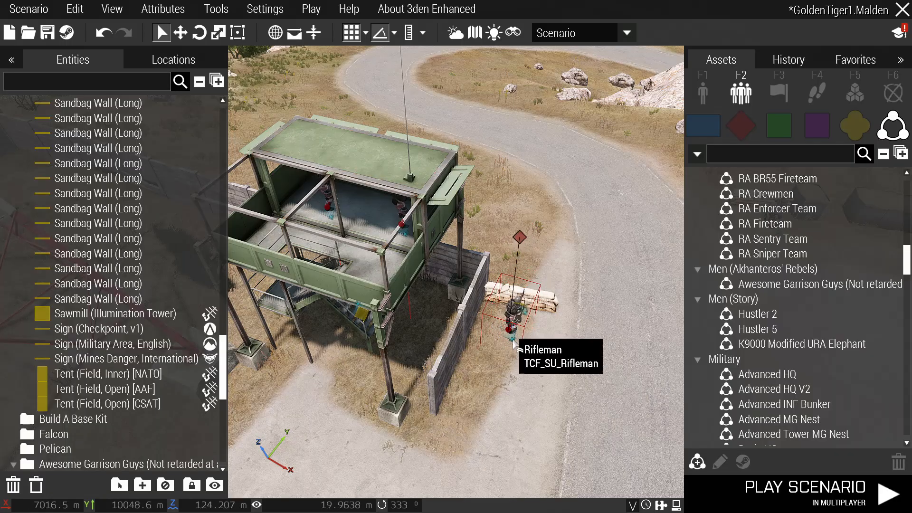
key("w")
right_click_drag(512, 330, 423, 288)
key("w")
key("w")
right_click_drag(407, 226, 522, 357)
Add a rifleman at the curved sandbag wall, turned to face outward.
key("ctrl+v")
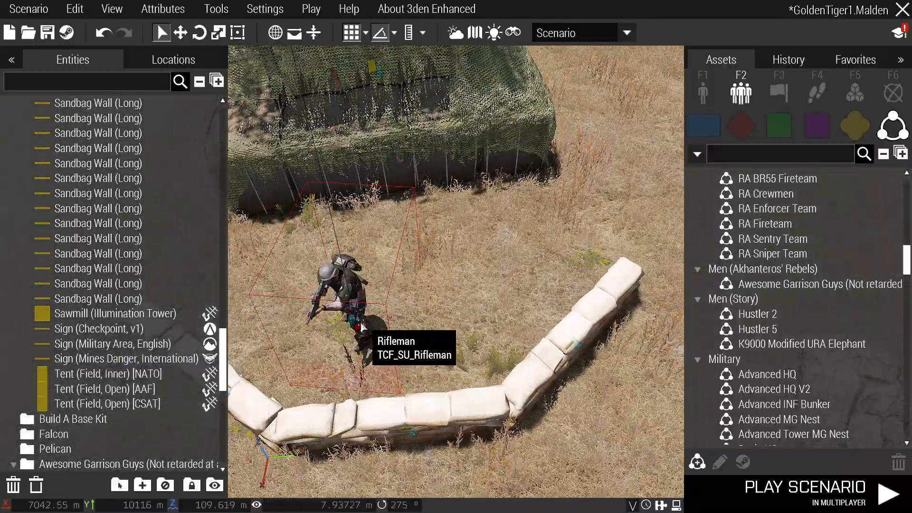
left_click_drag(360, 325, 290, 340)
key("ctrl+v")
left_click_drag(509, 306, 625, 372, "shift")
key("s")
right_click_drag(624, 372, 476, 338)
key("w")
key("w")
key("d")
key("w")
key("w")
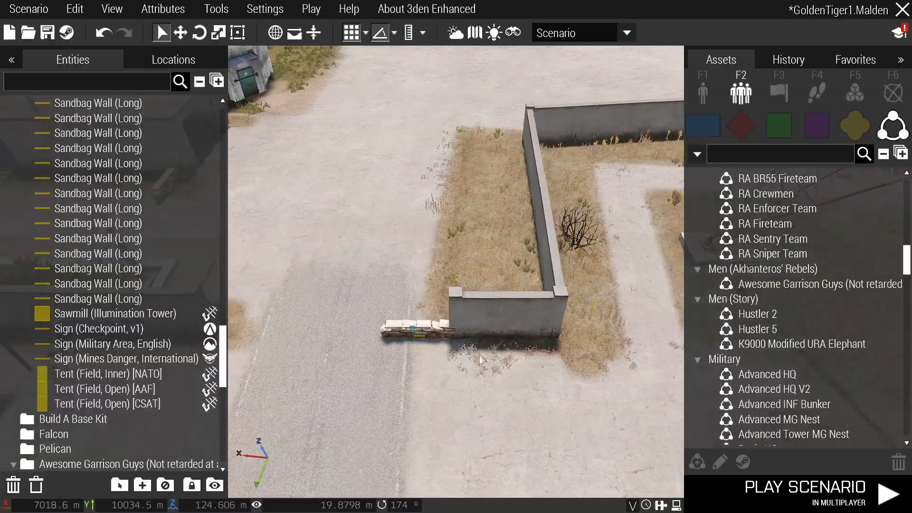
Paste a rifleman at the right sandbag wall, rotated and moved beside the bags.
key("a")
key("d")
key("a")
key("ctrl+v")
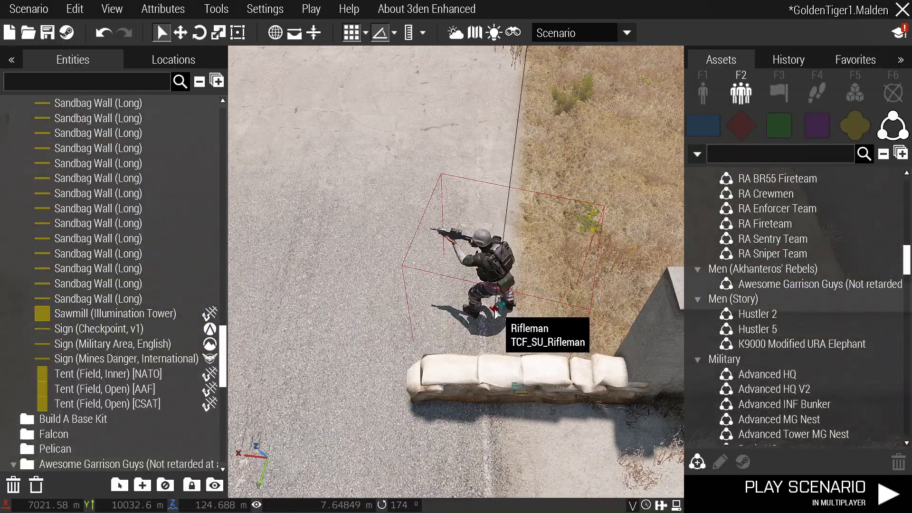
left_click_drag(498, 311, 540, 309, "shift")
right_click_drag(537, 309, 502, 335)
Place a rifleman at the left sandbag wall, rotated right and pressed against the sandbags.
key("a")
key("w")
key("ctrl+v")
scroll(350, 364, "down", 2)
left_click_drag(350, 362, 381, 360, "shift")
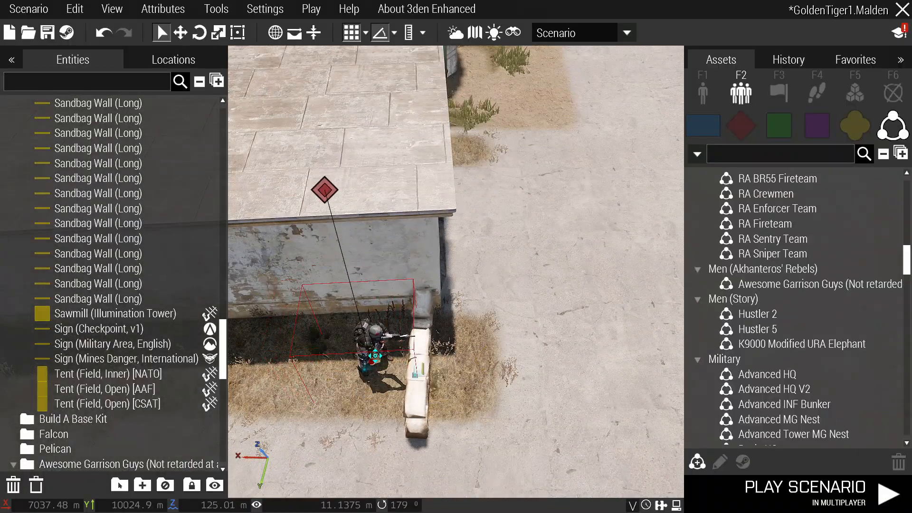
key("d")
right_click_drag(418, 366, 546, 342)
Paste a rifleman behind the wall.
key("s")
key("w")
key("a")
key("w")
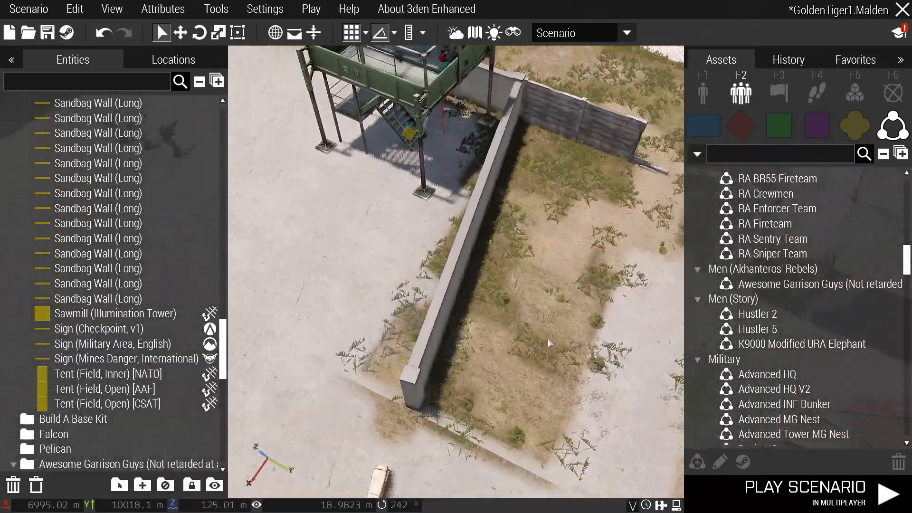
key("s")
key("ctrl+v")
key("w")
right_click_drag(536, 373, 481, 310)
key("s")
Turn the soldier near the concrete barriers to a new facing.
key("w")
key("d")
key("a")
key("w")
key("s")
key("w")
left_click_drag(484, 268, 515, 297, "shift")
right_click_drag(515, 297, 449, 294)
Paste riflemen near the concrete barriers and behind the lone barrier.
key("w")
key("ctrl+v")
key("w")
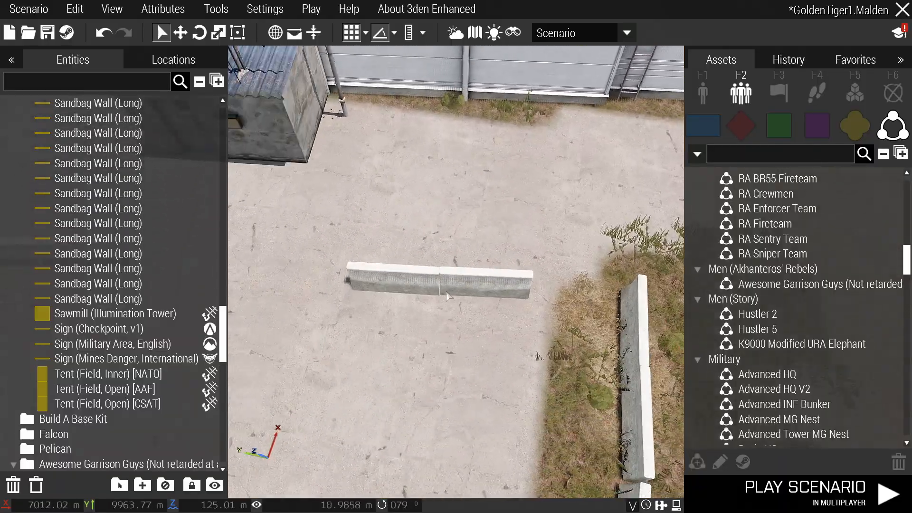
key("ctrl+v")
key("s")
right_click_drag(449, 245, 484, 284)
Paste a rifleman onto the white building's rooftop.
key("w")
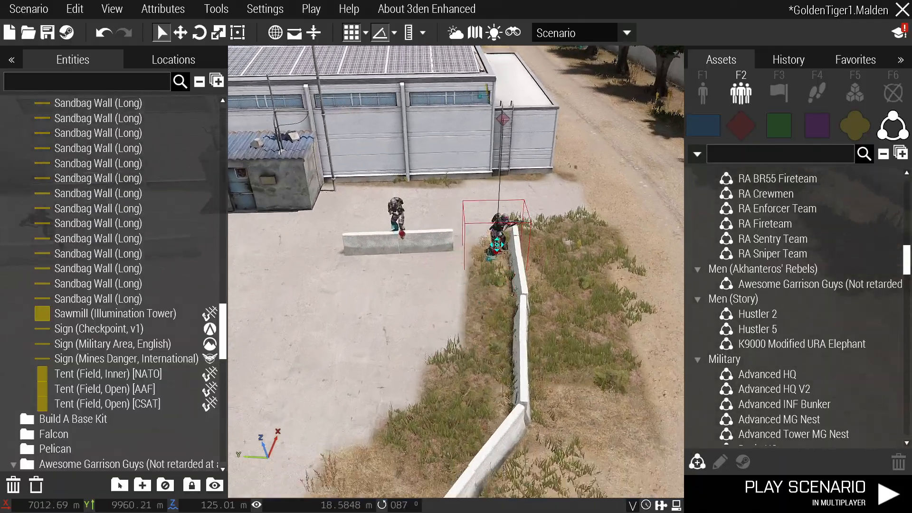
key("ctrl+v")
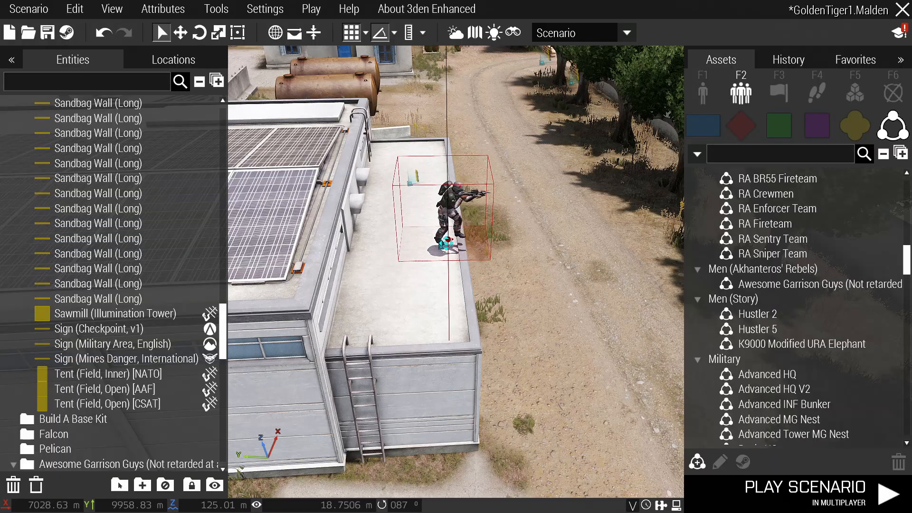
key("s")
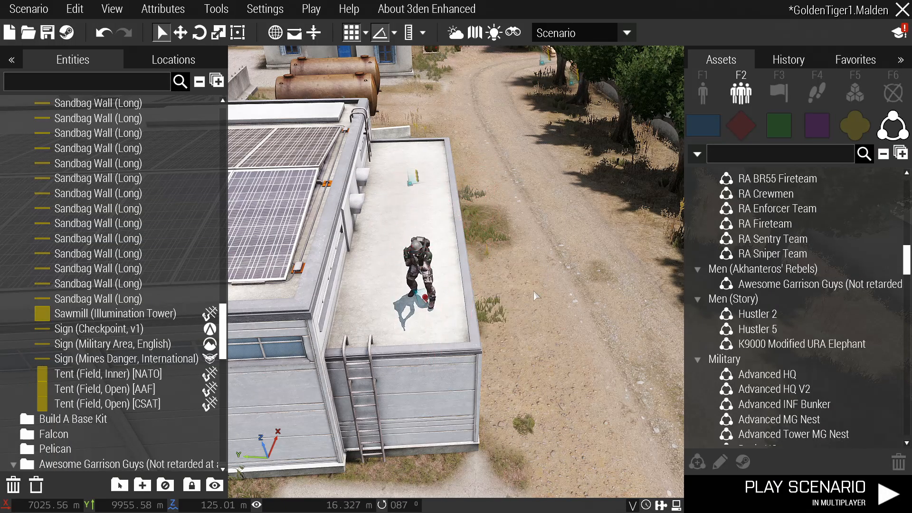
right_click_drag(449, 256, 417, 270)
key("s")
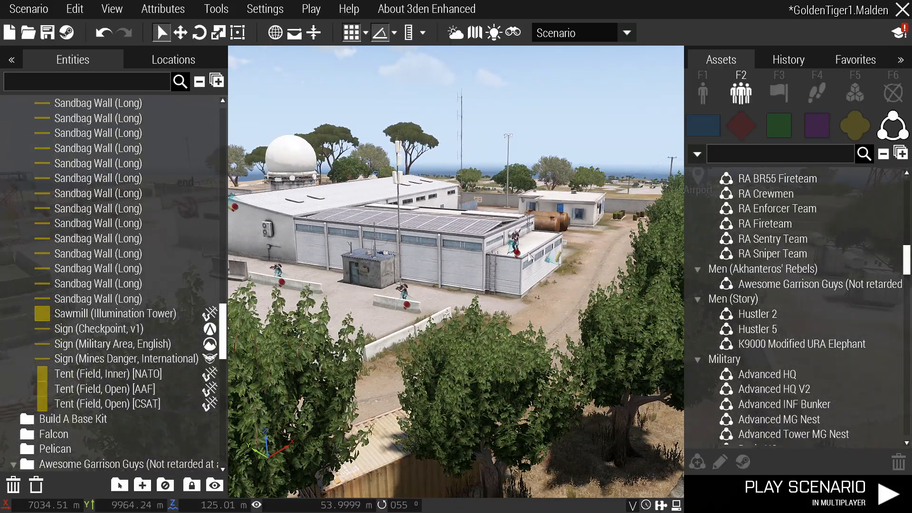
right_click_drag(528, 259, 507, 265)
key("w")
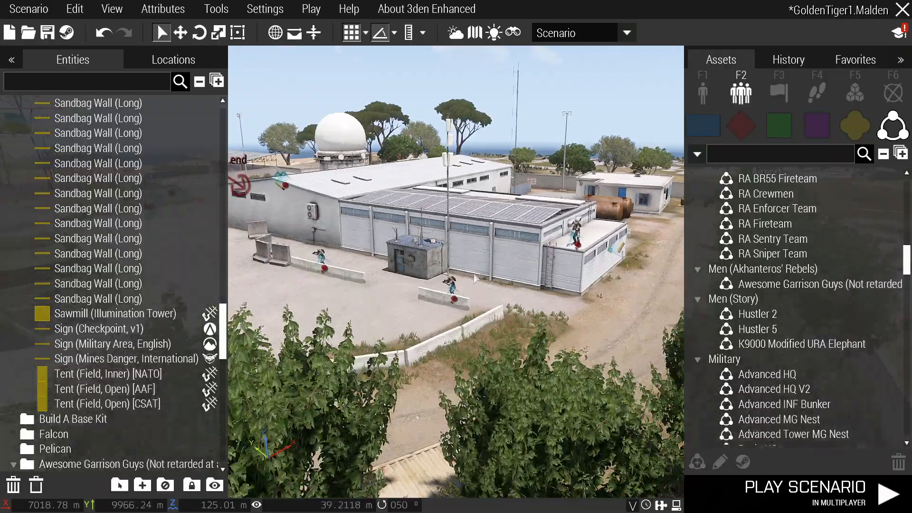
right_click_drag(413, 255, 416, 283)
Paste a rifleman into the white building's corner by the door.
key("s")
key("w")
scroll(416, 283, "up", 5)
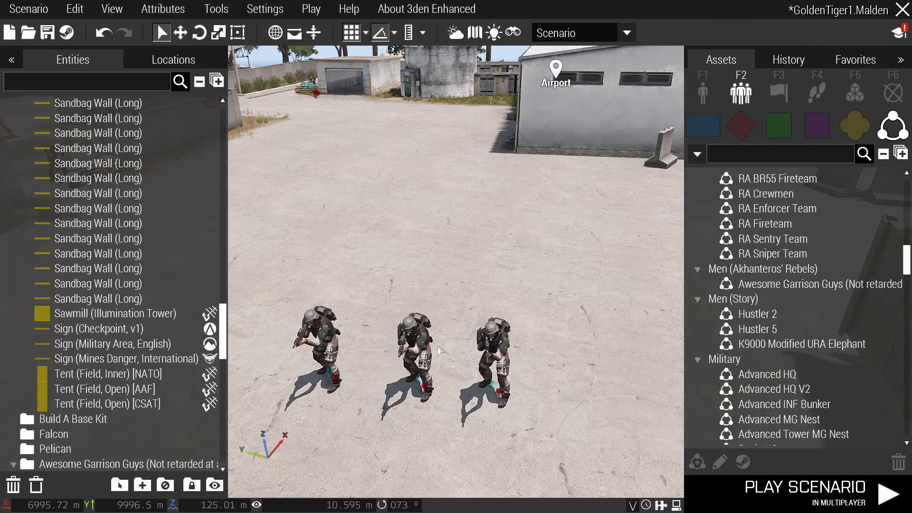
scroll(427, 370, "down", 5)
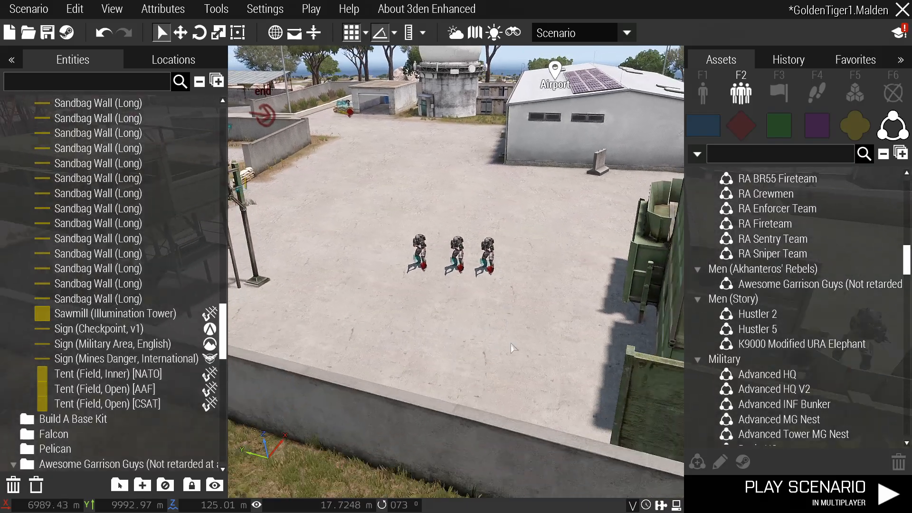
right_click_drag(491, 340, 444, 387)
key("w")
Paste a rifleman and move it into the building's tiled corner.
key("w")
key("w")
key("w")
key("w")
key("w")
key("w")
key("w")
key("ctrl+v")
key("w")
key("ctrl+v")
left_click_drag(449, 390, 423, 416)
key("s")
right_click_drag(423, 416, 590, 354)
Paste a rifleman onto the radio tower platform and nudge it into place.
key("w")
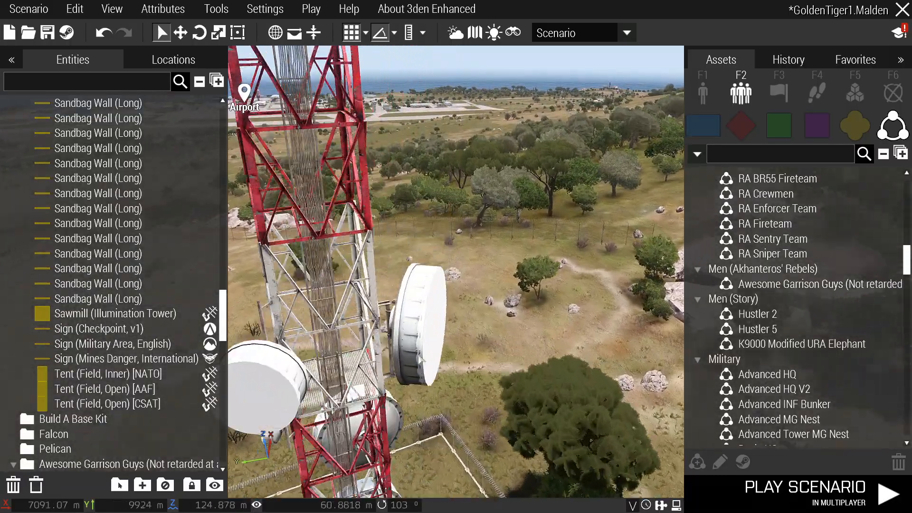
key("w")
right_click_drag(421, 360, 402, 418)
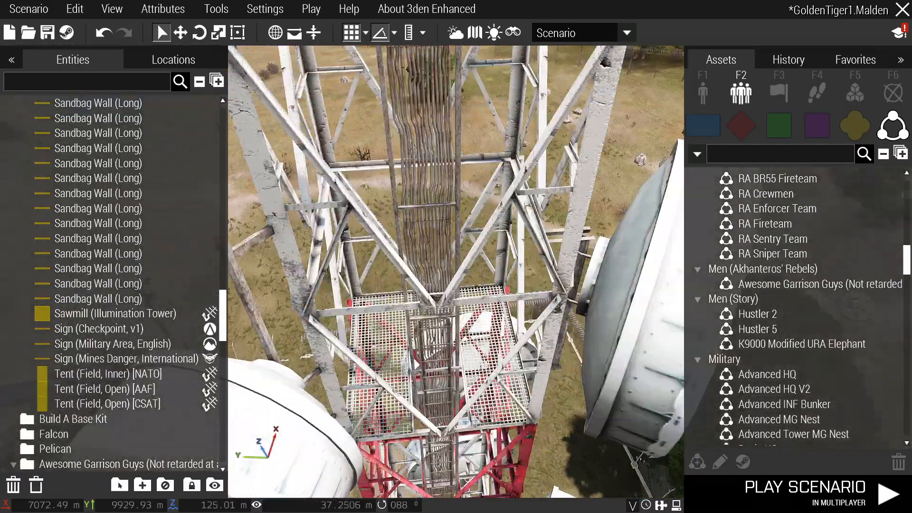
key("ctrl+v")
mouse_move(494, 371)
left_mouse_down()
mouse_move(489, 384)
mouse_move(491, 362)
left_mouse_up()
key("s")
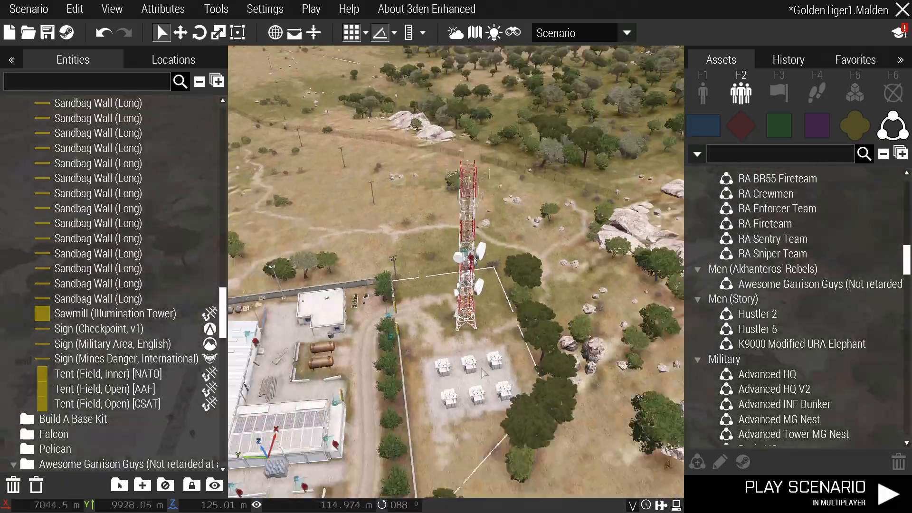
left_click(478, 367)
Collapse the Men category and frame the whole compound in view.
key("a")
key("w")
right_click_drag(527, 365, 487, 375)
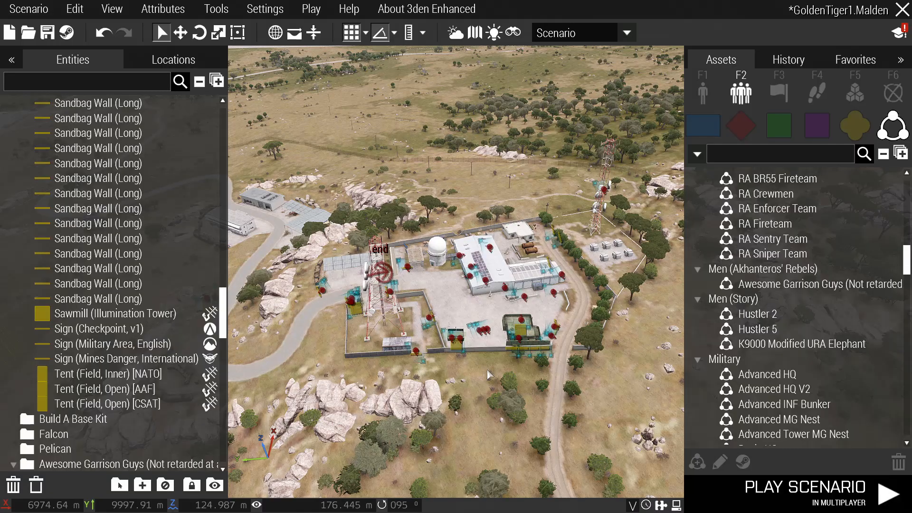
key("w")
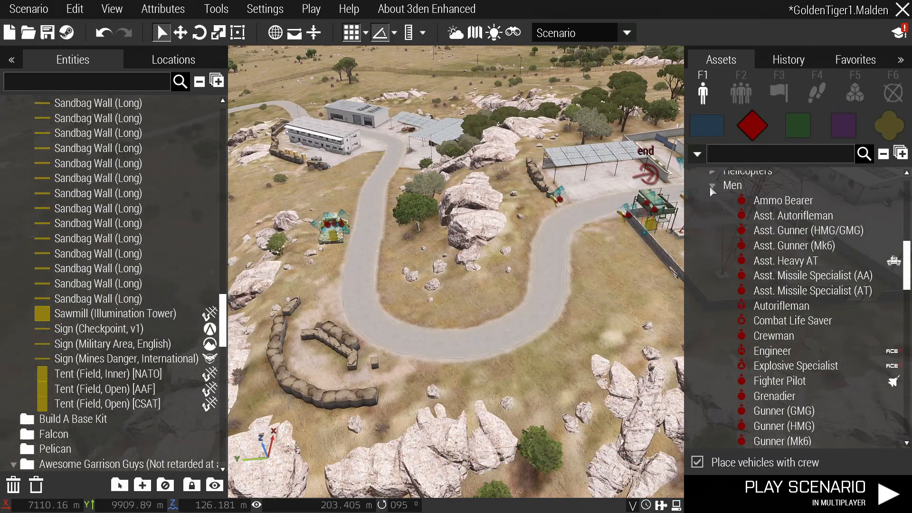
left_click(711, 185)
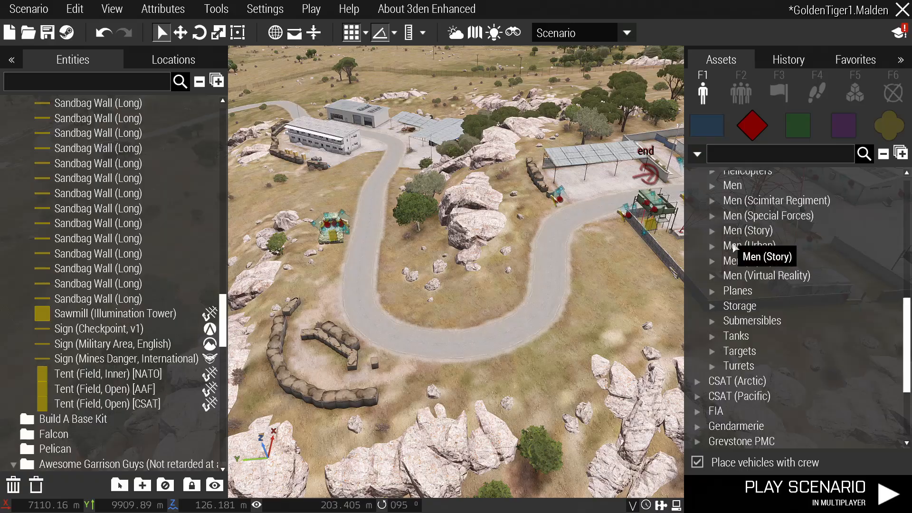
scroll(612, 332, "down", 3)
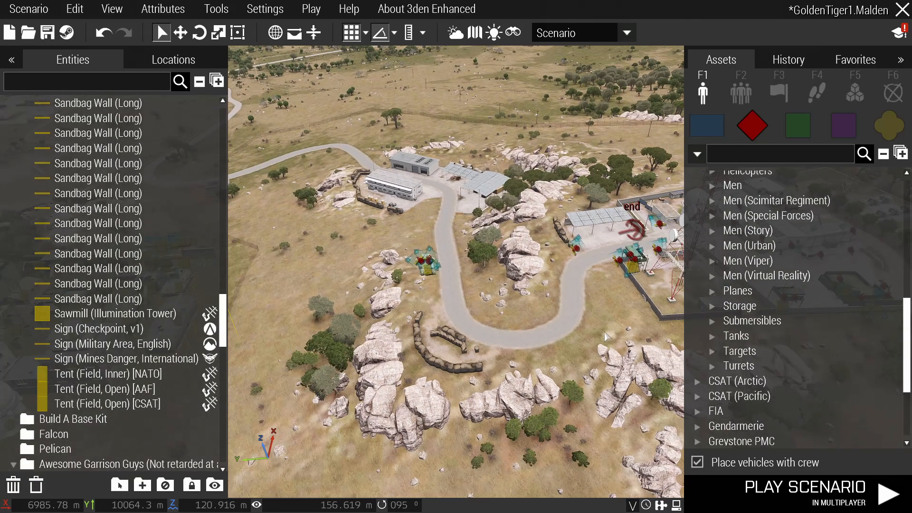
key("d")
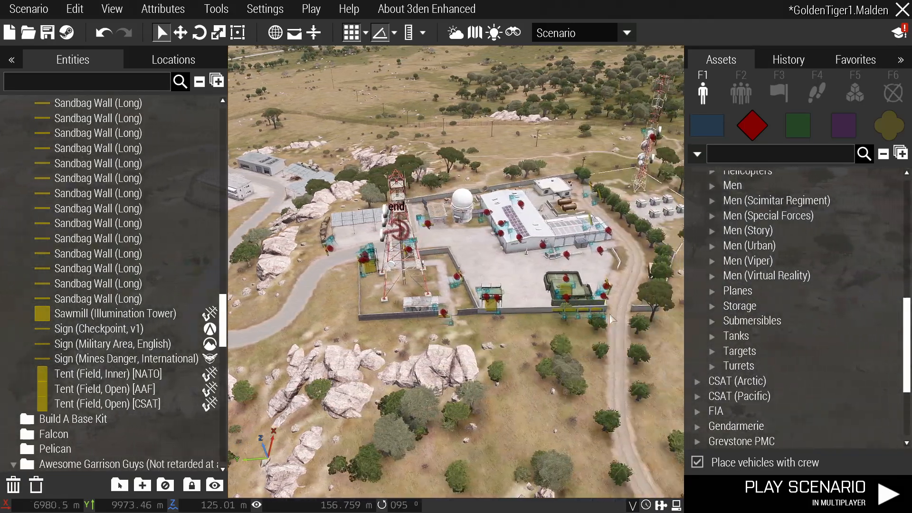
key("d")
right_click_drag(629, 327, 344, 205)
key("a")
key("w")
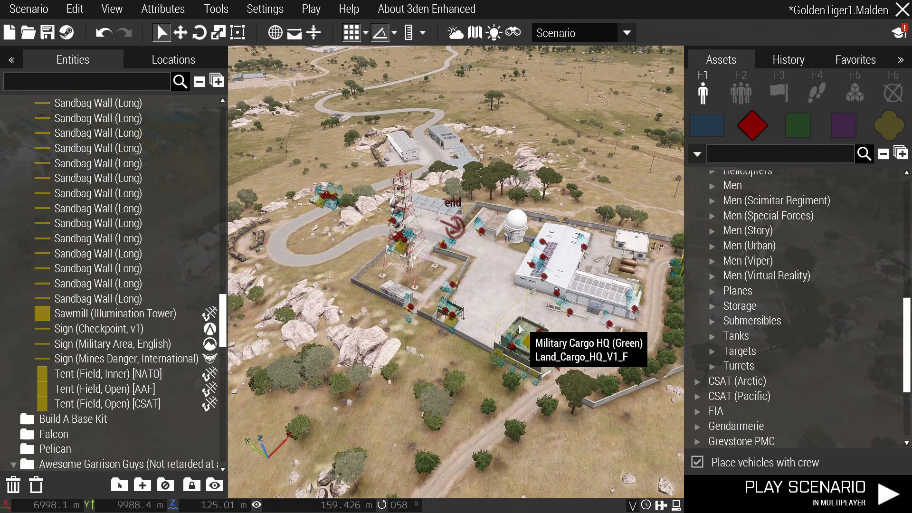
key("d")
right_click_drag(521, 329, 549, 330)
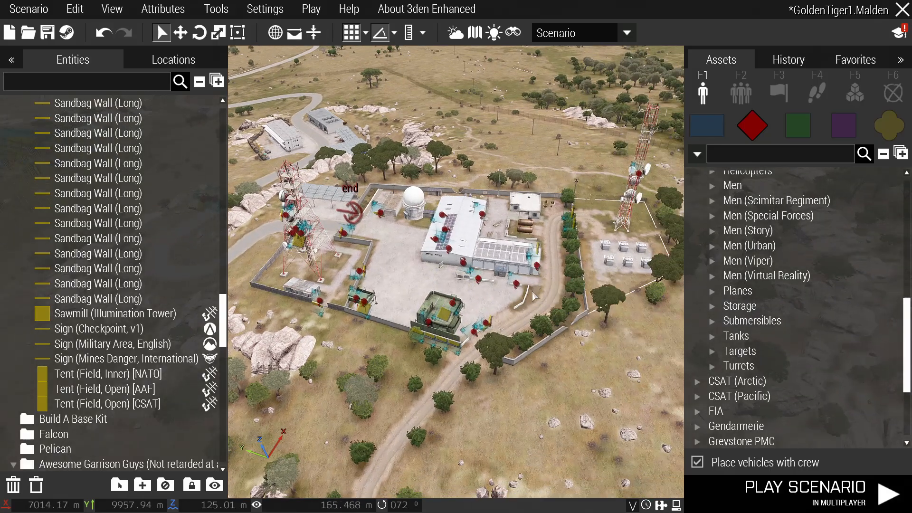
key("d")
Box-select all the compound's units and group them onto one rifleman.
right_click_drag(616, 340, 617, 399)
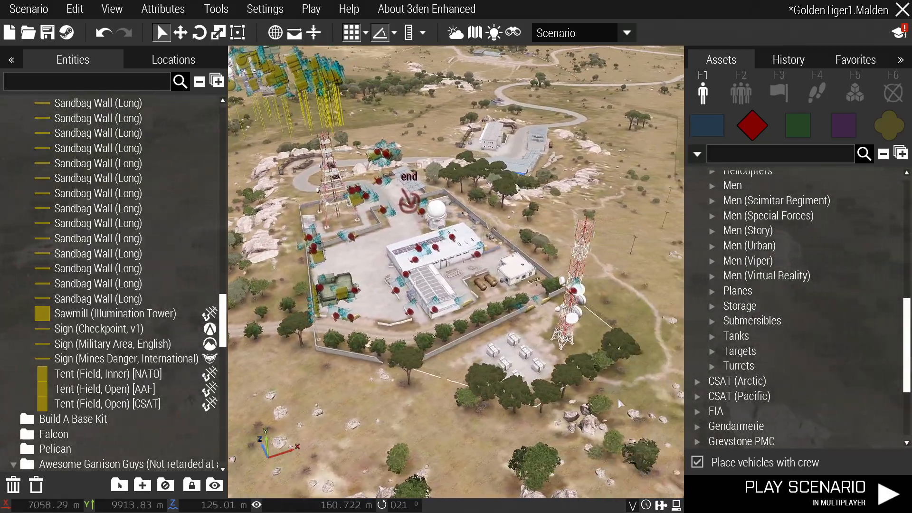
left_click_drag(635, 411, 330, 146)
key("a")
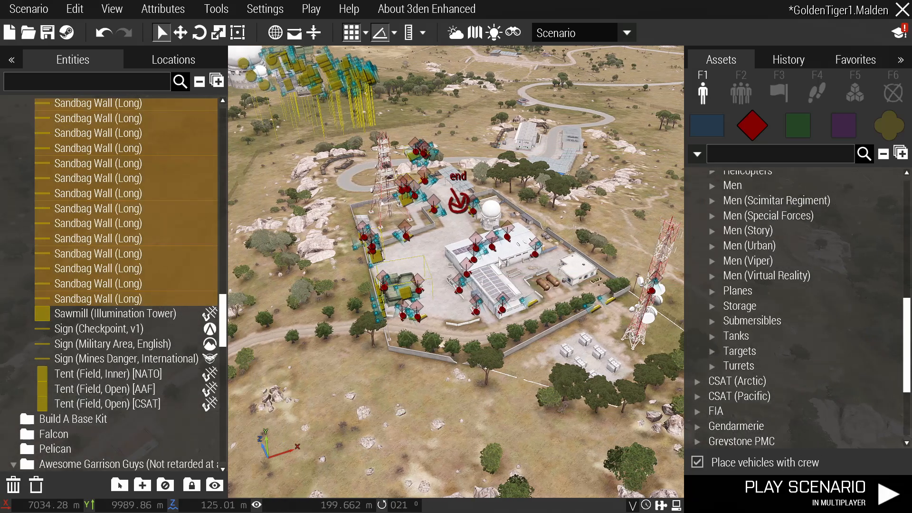
left_click_drag(534, 254, 491, 247, "shift")
left_click(605, 199)
left_click(492, 238)
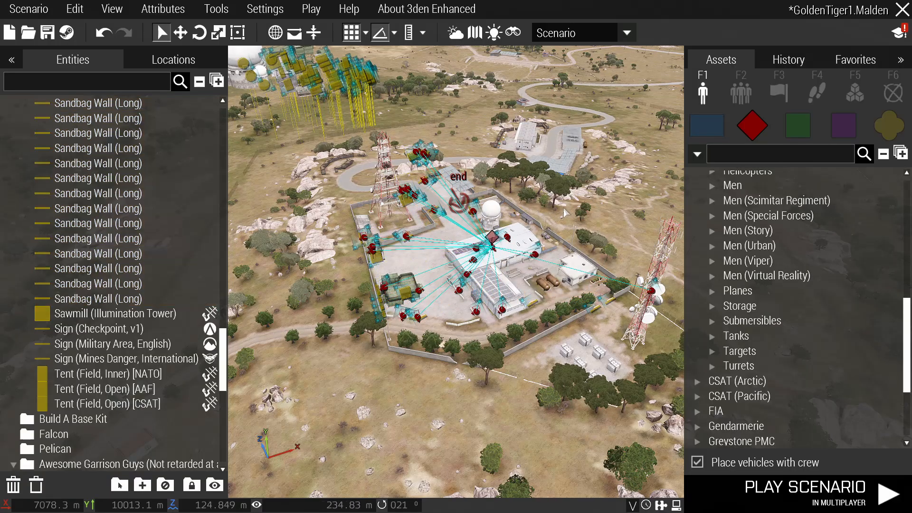
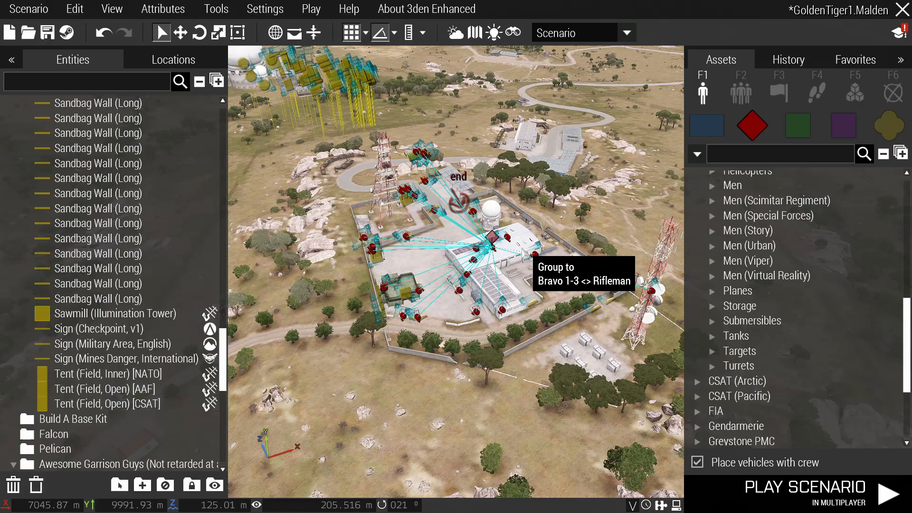
Try linking the rifleman to the Bravo 1-3 group, then deselect the group.
left_click_drag(524, 254, 522, 251, "ctrl")
right_click_drag(521, 252, 422, 277)
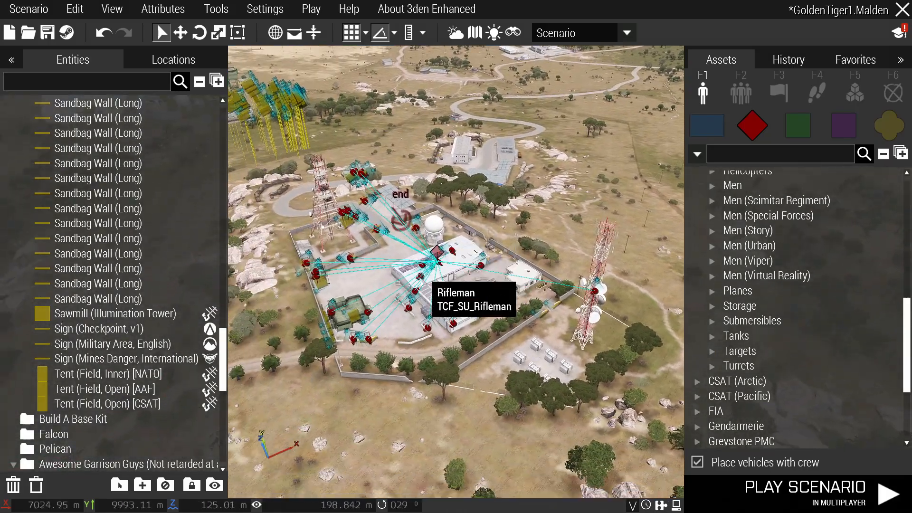
scroll(420, 274, "up", 1)
scroll(422, 271, "up", 2)
left_click_drag(421, 273, 468, 264, "ctrl")
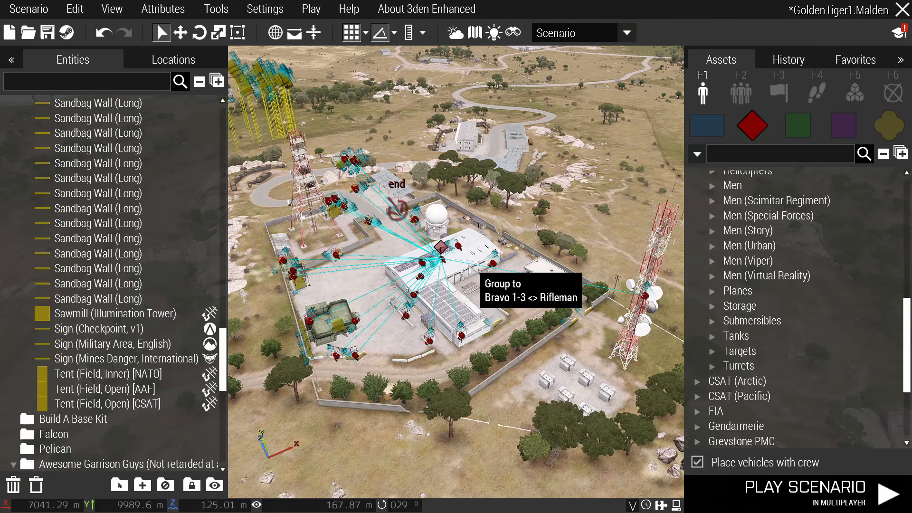
left_click_drag(469, 265, 426, 164, "ctrl")
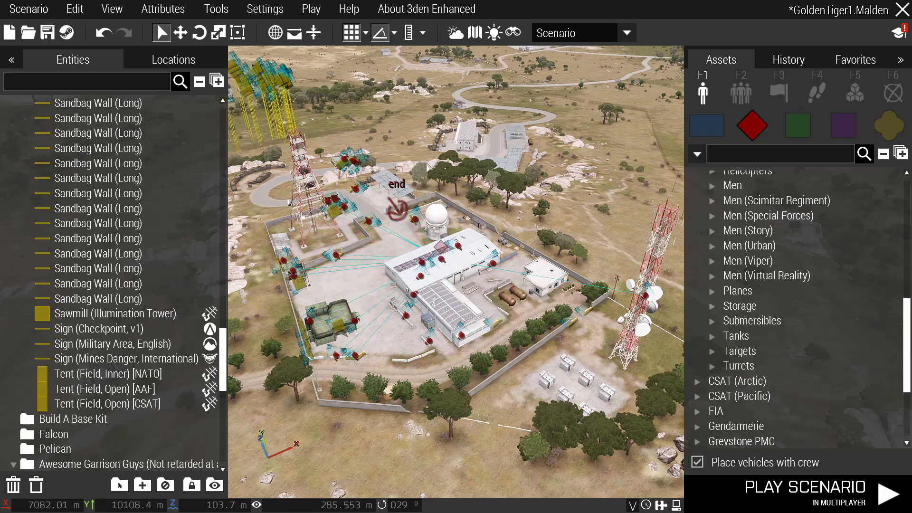
scroll(422, 246, "up", 1)
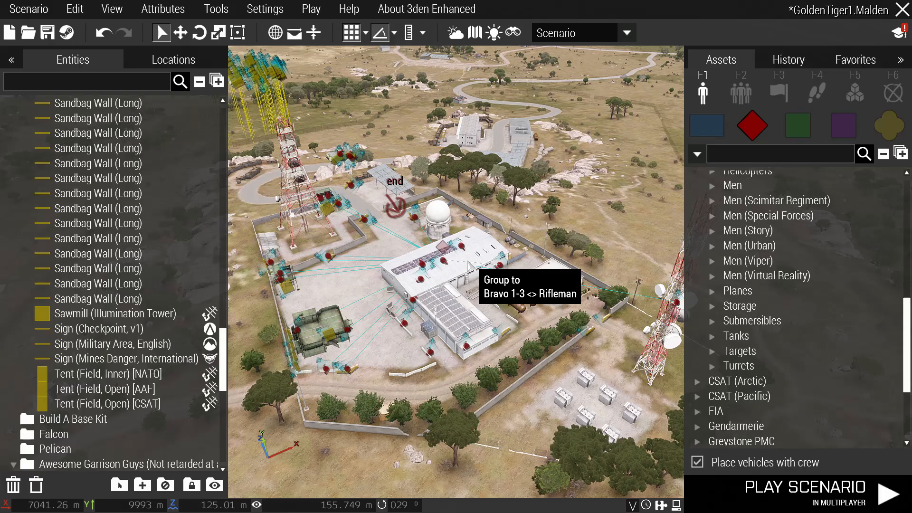
scroll(470, 263, "up", 1)
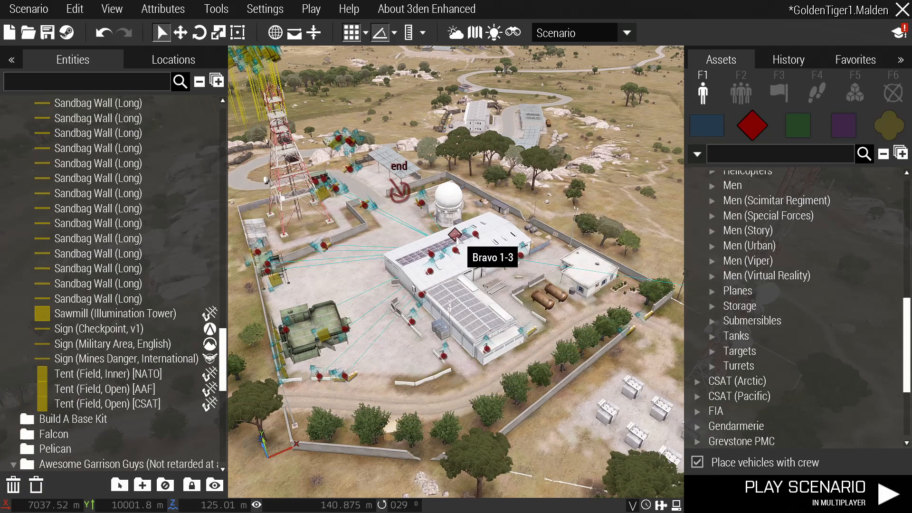
scroll(456, 252, "up", 1)
left_click(456, 252)
left_click(479, 270)
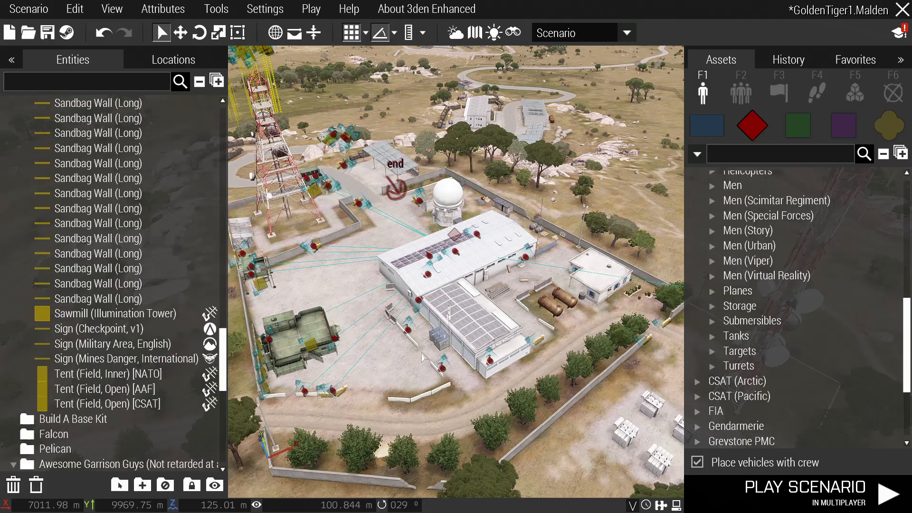
Search assets for 'apc' and place the winter Otokar ARMA inside the sandbag emplacement.
key("a")
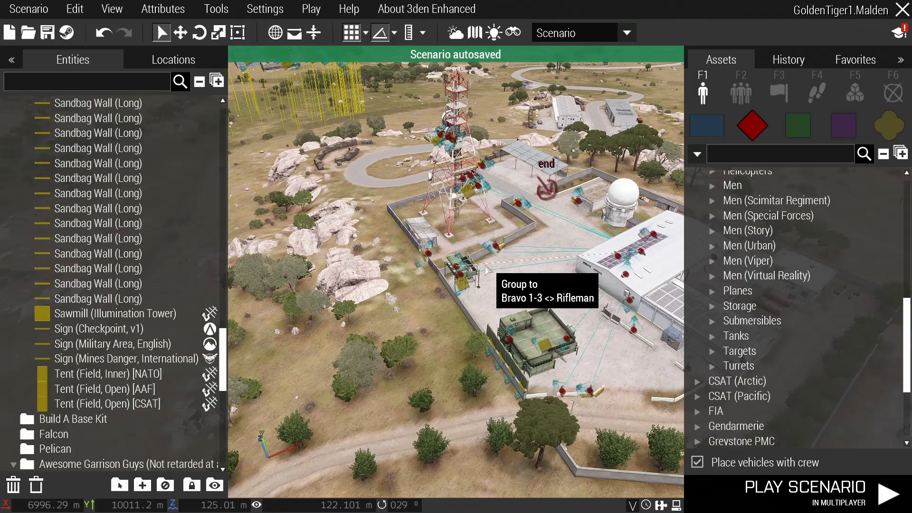
scroll(770, 356, "up", 5)
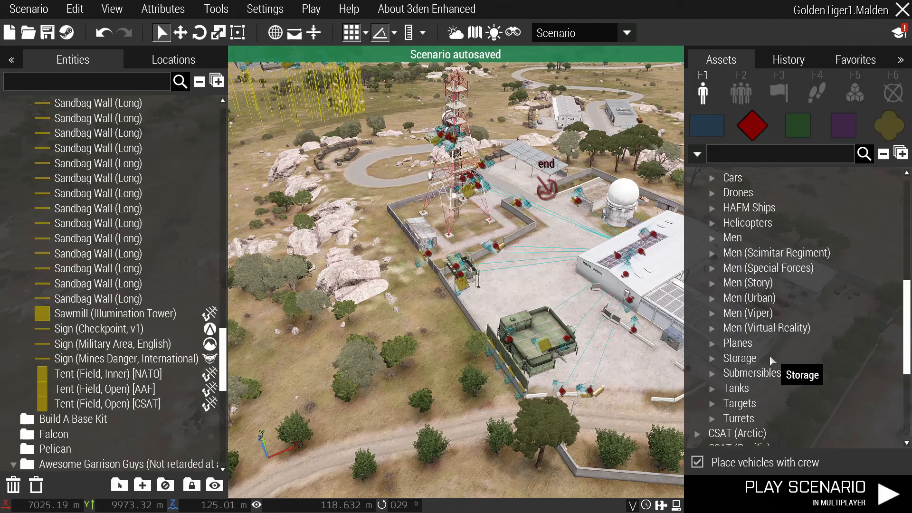
scroll(753, 349, "down", 4)
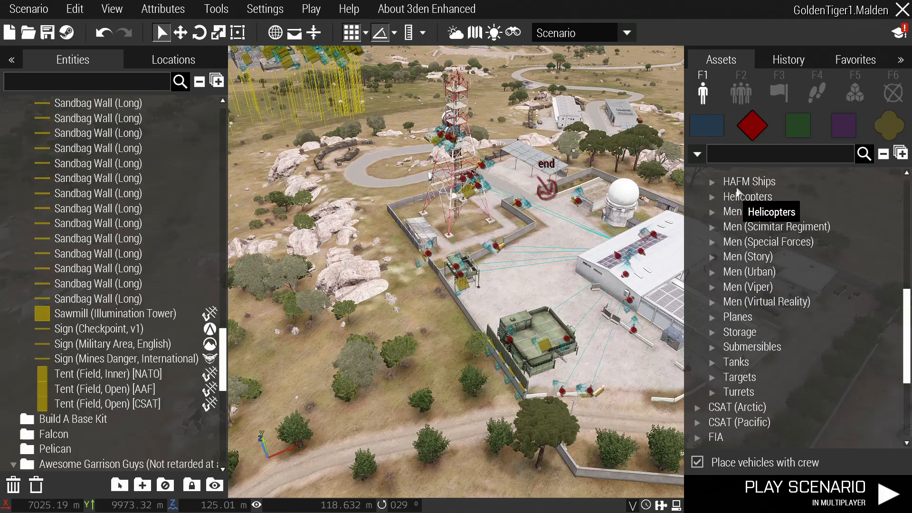
left_click(750, 150)
type("apc")
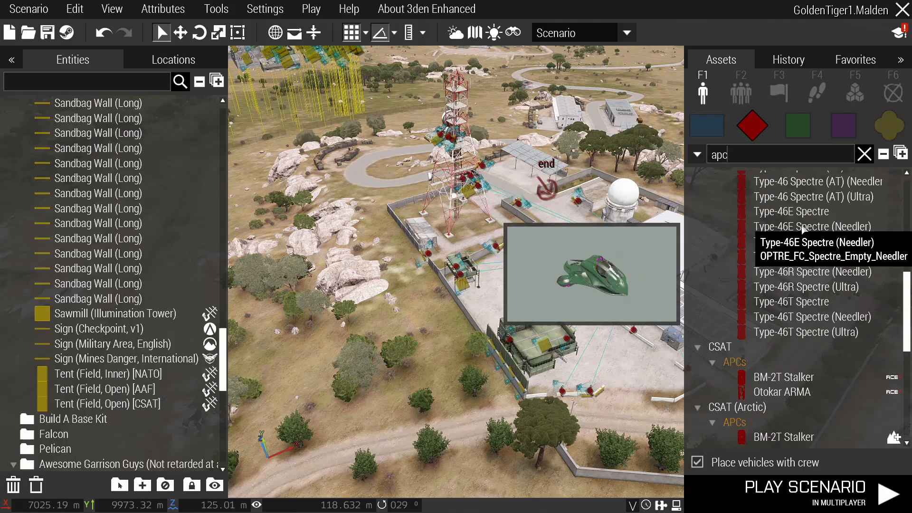
scroll(756, 362, "down", 3)
left_click(782, 347)
right_click_drag(545, 286, 729, 389)
key("w")
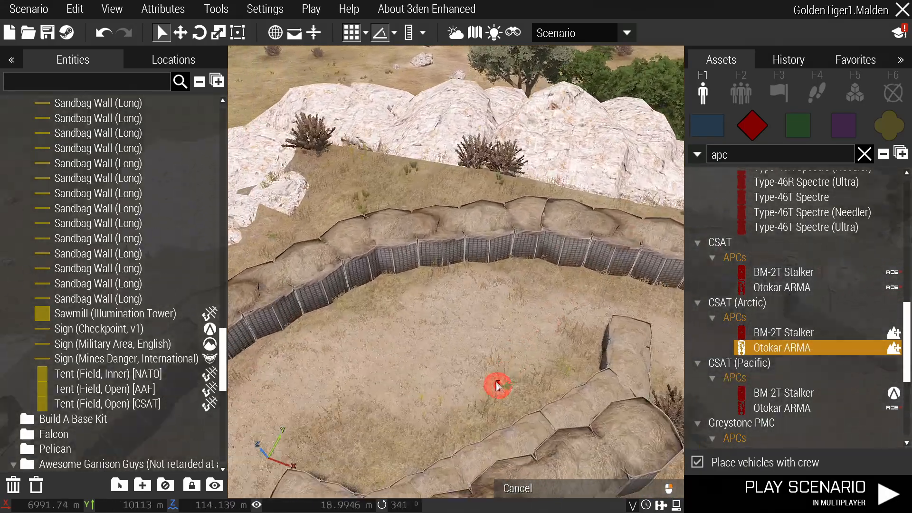
left_click(494, 386)
Nudge the APC into position within the sandbag walls.
right_click_drag(419, 337, 487, 335)
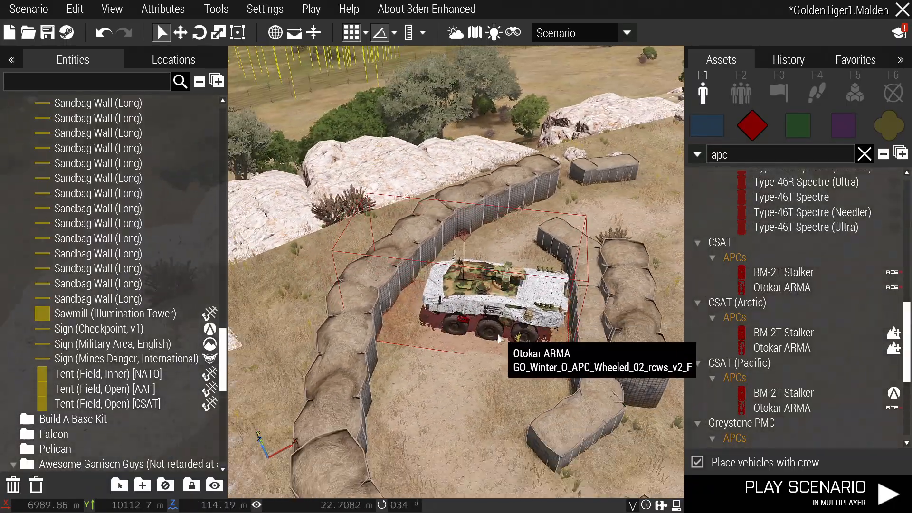
key("s")
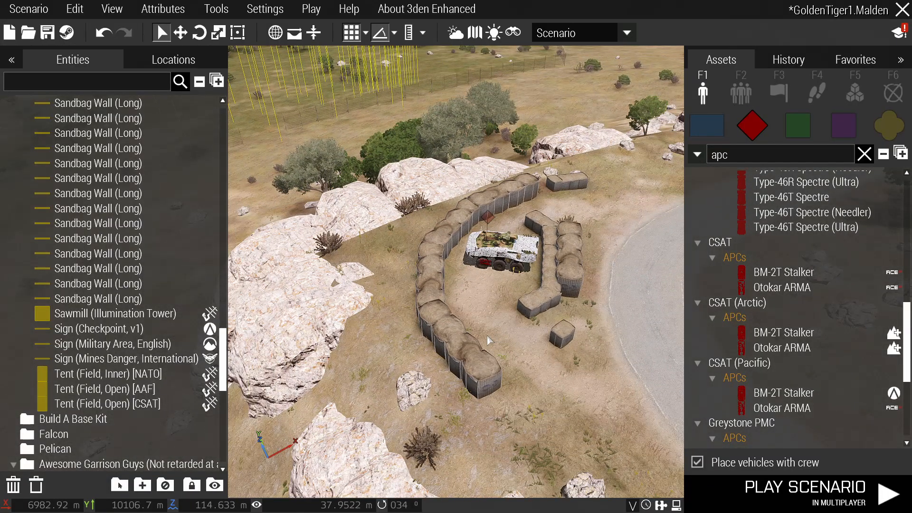
scroll(499, 267, "up", 3)
mouse_move(500, 267)
left_mouse_down()
mouse_move(484, 273)
mouse_move(498, 266)
left_mouse_up()
right_click_drag(447, 321, 562, 298)
key("a")
scroll(456, 256, "down", 5)
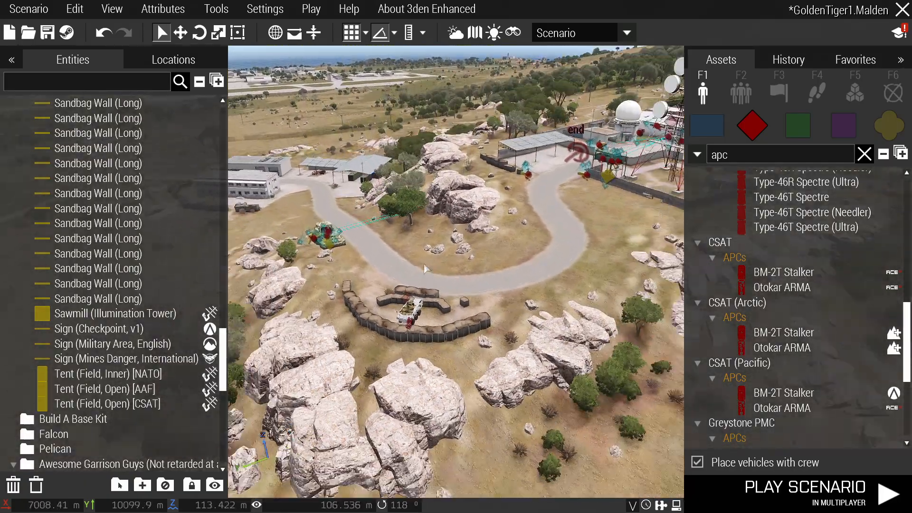
scroll(404, 333, "up", 5)
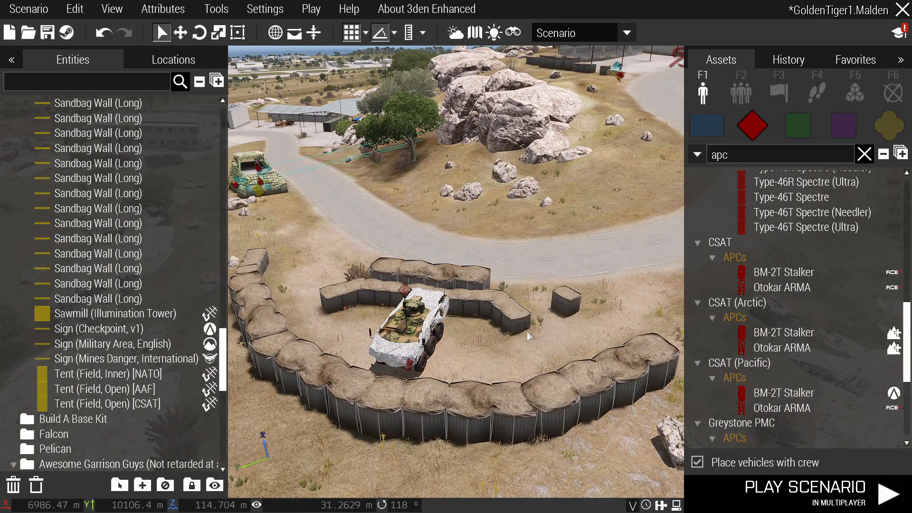
scroll(428, 309, "up", 3)
Fly the view past the APC toward Lolisse and back over the base.
right_click_drag(546, 332, 490, 242)
key("w")
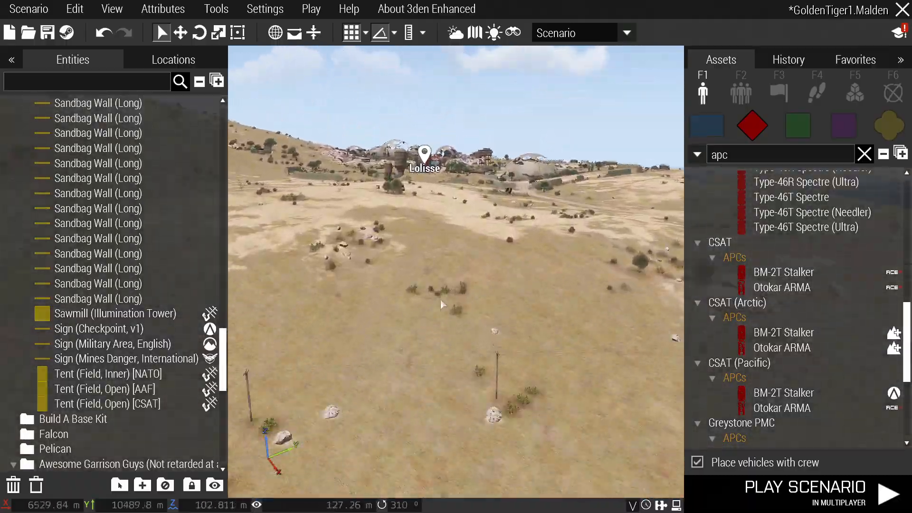
right_click_drag(440, 300, 665, 316)
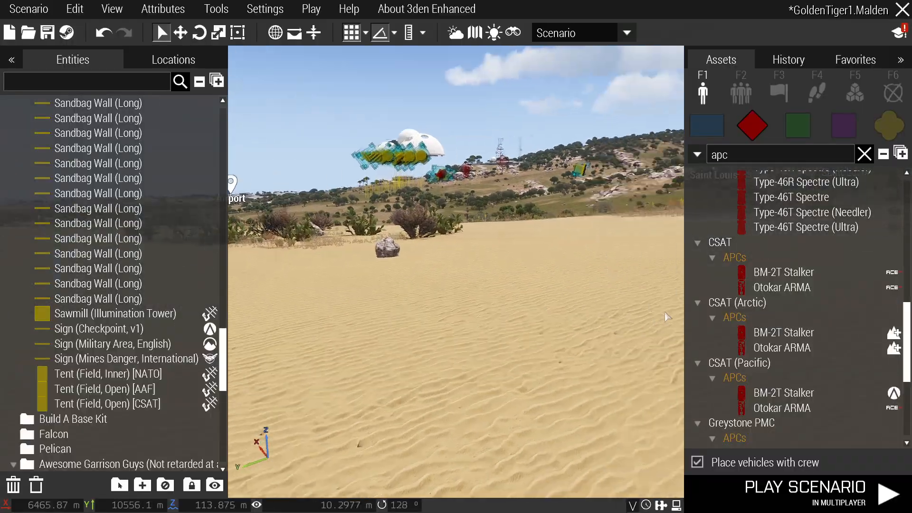
key("w")
scroll(417, 312, "up", 5)
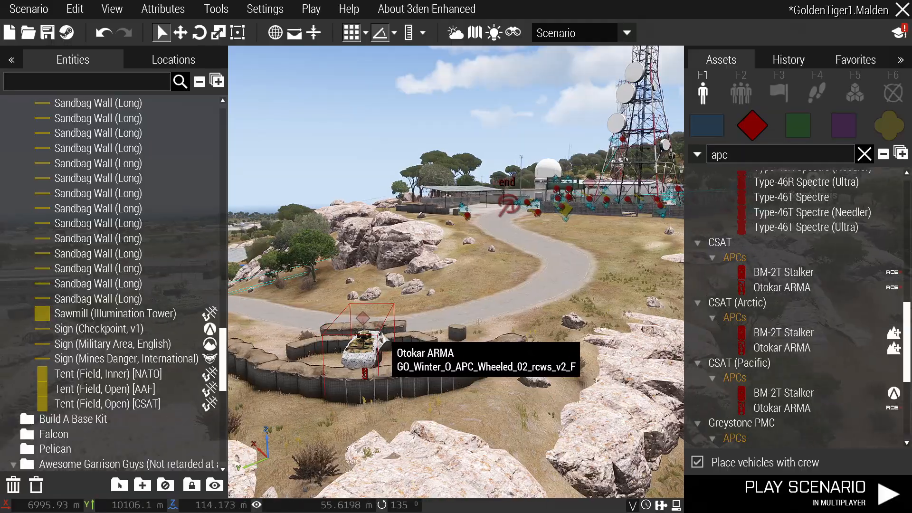
scroll(386, 351, "down", 5)
right_click_drag(387, 350, 391, 334)
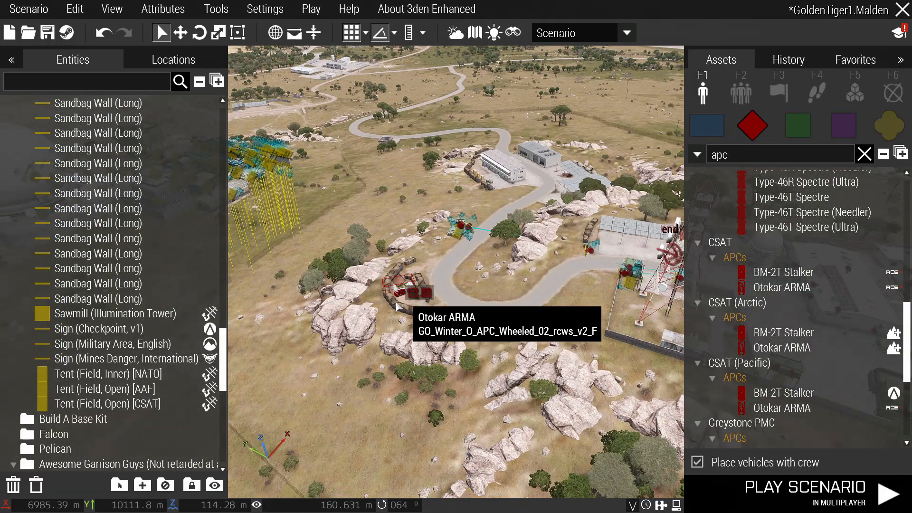
scroll(399, 292, "up", 1)
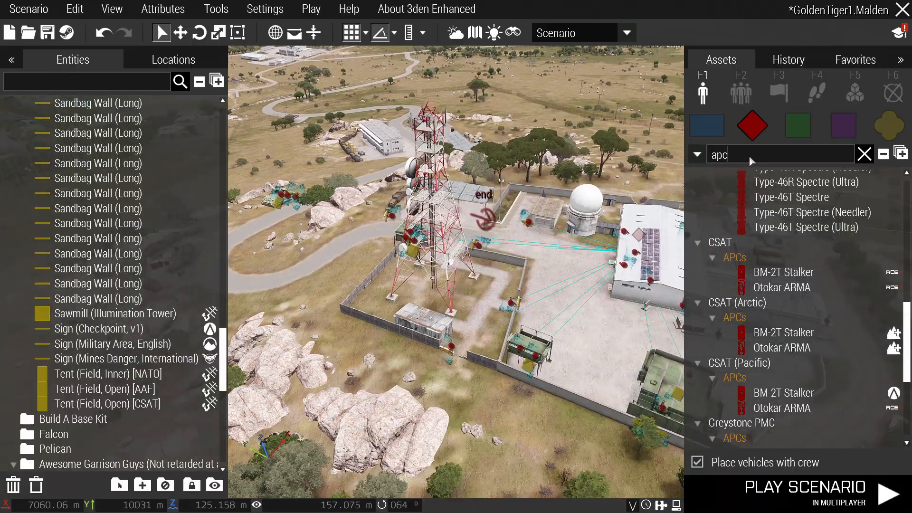
Search 'laag', disable crewed placement, and put an M41 LAAG Turret on the cargo HQ roof.
double_click(749, 156)
type("laag")
left_click(785, 208)
scroll(622, 366, "up", 6)
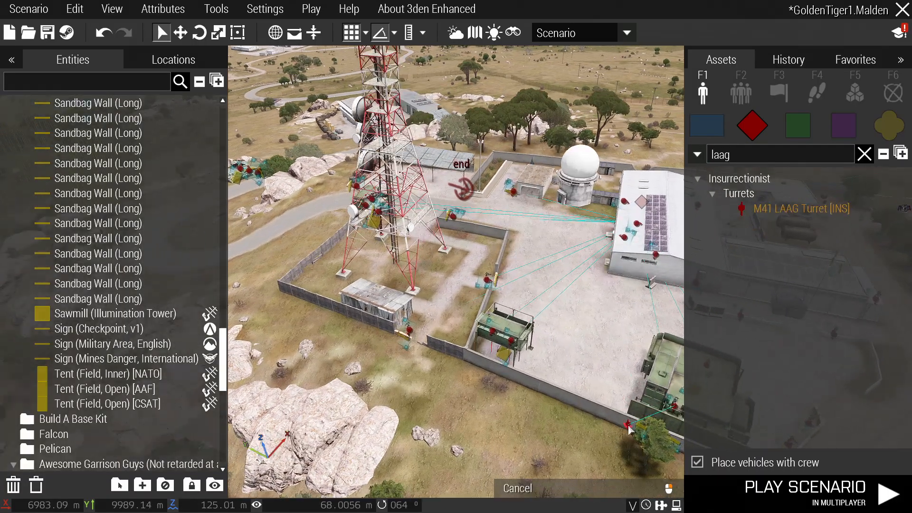
left_click(697, 462)
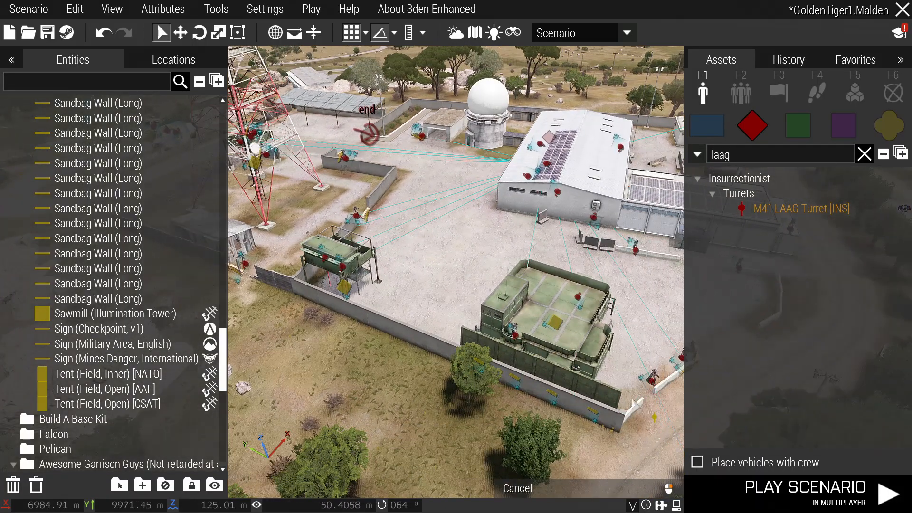
scroll(634, 405, "up", 6)
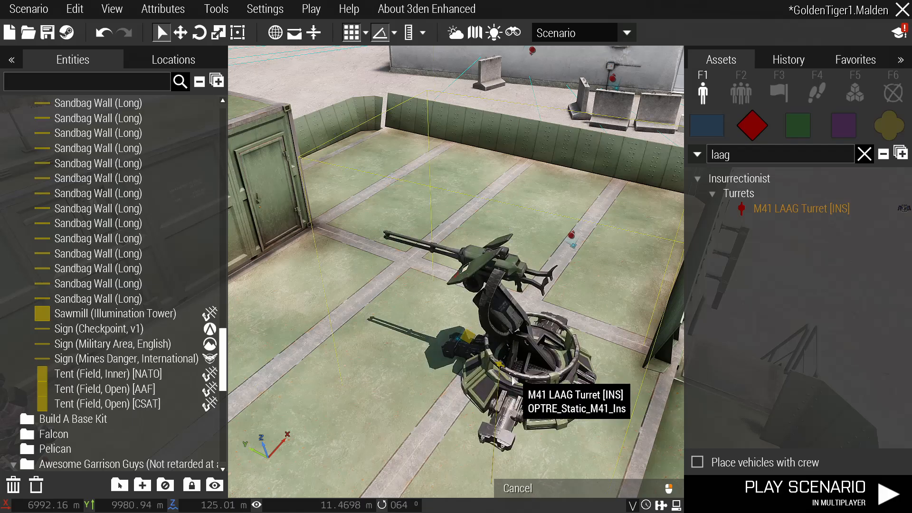
scroll(482, 418, "down", 4)
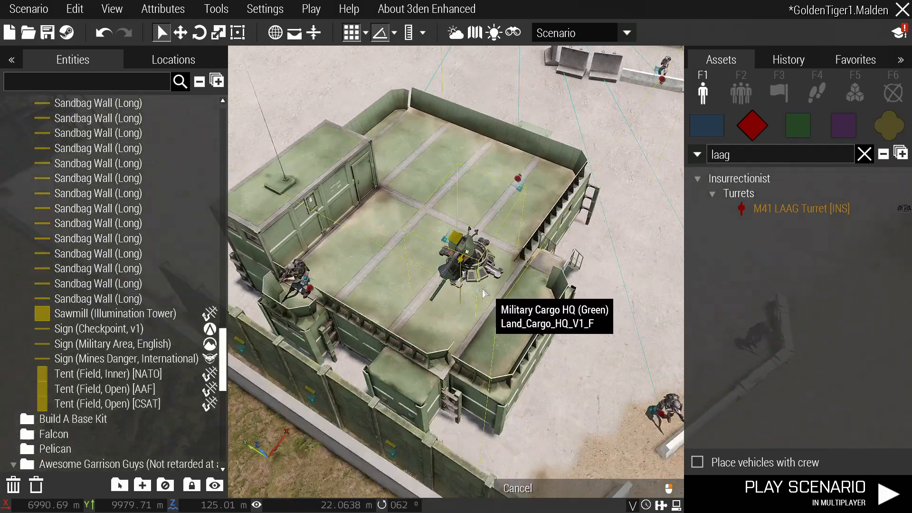
left_click(487, 389)
Open the Alpha 1-2 group's attributes and accept them unchanged.
scroll(494, 328, "down", 1)
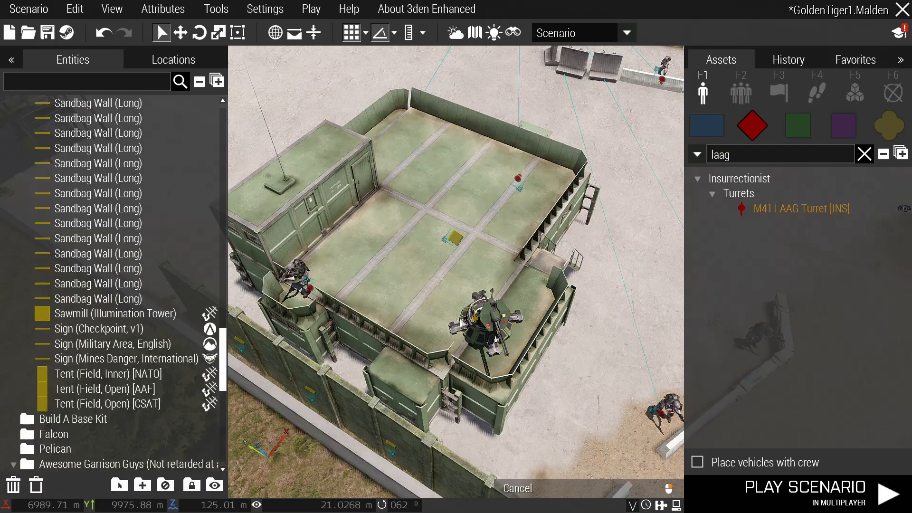
scroll(315, 275, "up", 3)
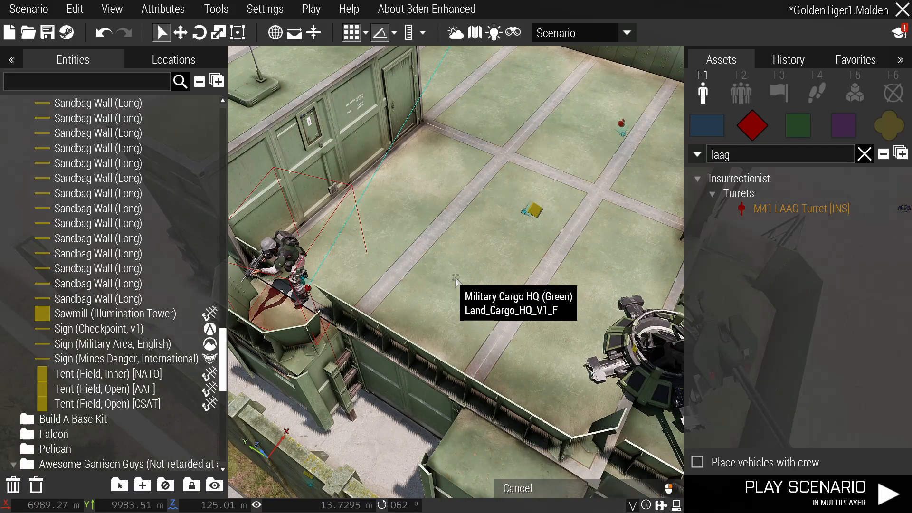
scroll(463, 266, "down", 3)
double_click(453, 149)
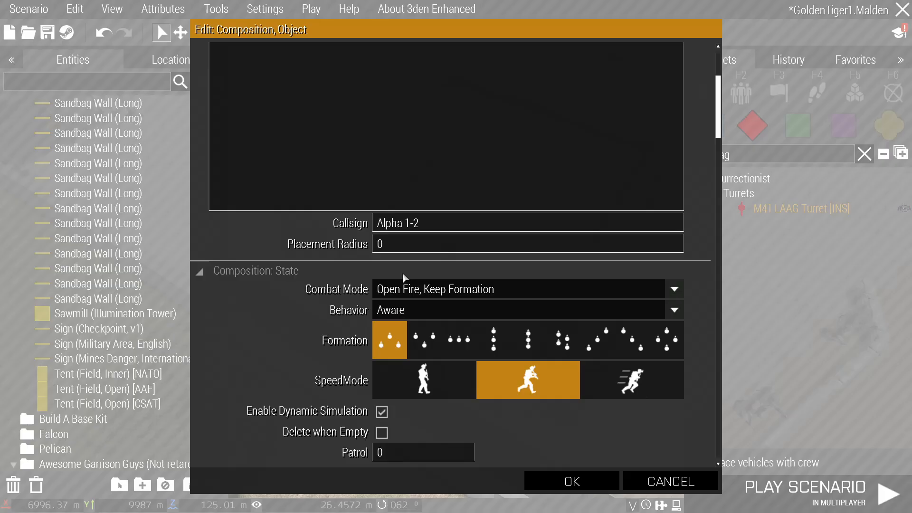
left_click(572, 481)
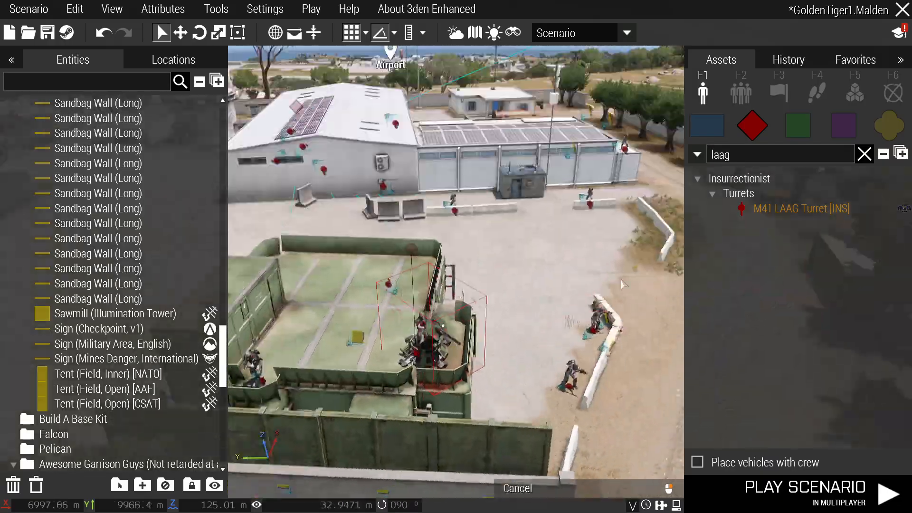
Place a second M41 LAAG turret on the camouflaged bunker roof by the road.
key("s")
right_click_drag(623, 285, 503, 418)
key("w")
key("w")
key("s")
key("w")
key("w")
left_click(407, 332)
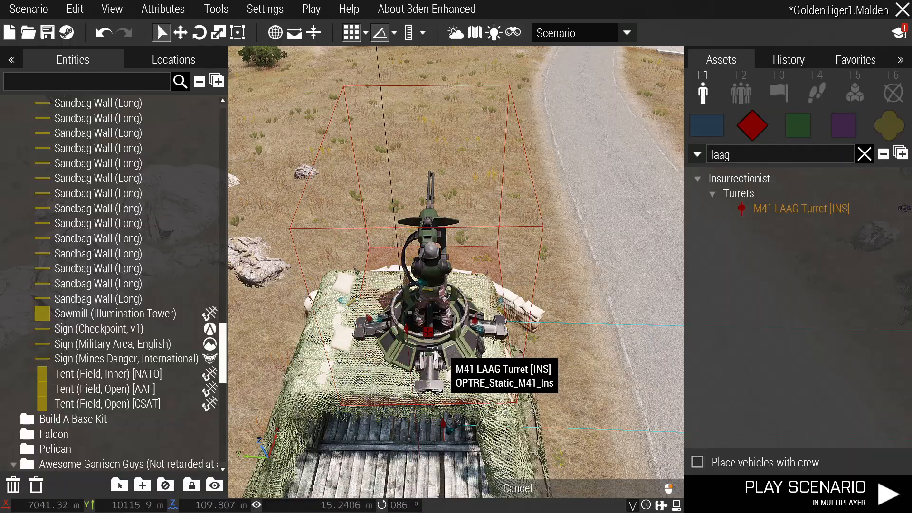
right_click_drag(444, 349, 598, 353)
key("s")
key("w")
key("s")
key("w")
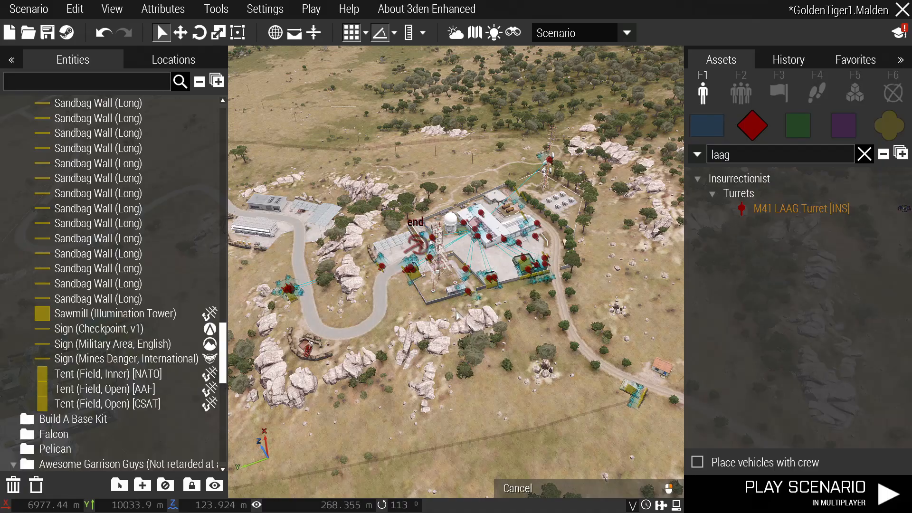
Place an M41 LAAG turret beside the roadside bunker's sandbag wall.
key("w")
right_click_drag(503, 320, 435, 265)
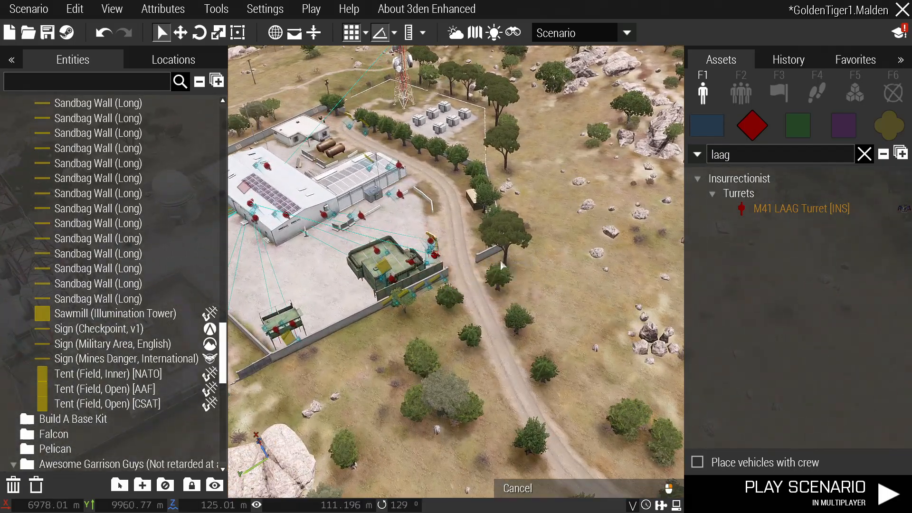
key("d")
right_click_drag(500, 262, 478, 348)
scroll(489, 306, "up", 5)
scroll(475, 266, "up", 2)
key("w")
key("a")
key("s")
key("d")
key("w")
key("a")
key("w")
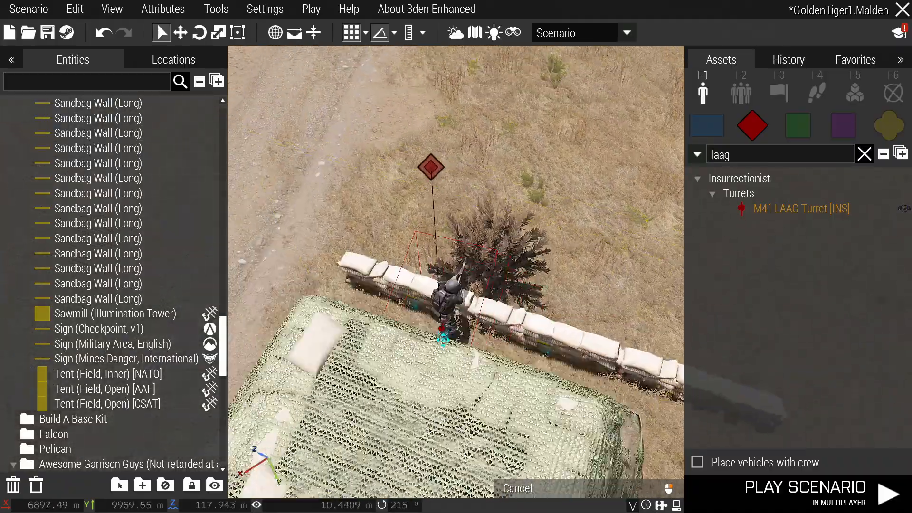
key("w")
left_click(373, 364)
Link the new turret to the Bravo 1-3 rifleman's group.
key("s")
right_click_drag(599, 332, 569, 345)
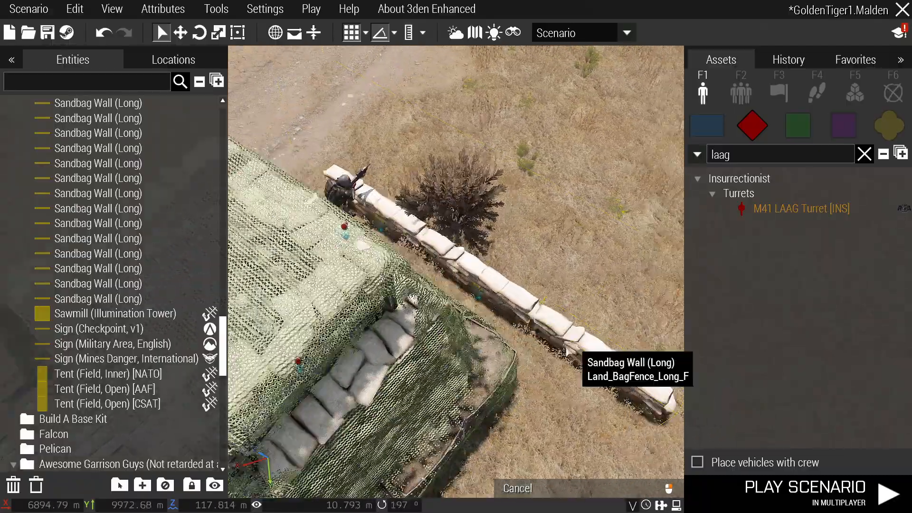
key("d")
right_click_drag(480, 404, 320, 346)
key("s")
key("d")
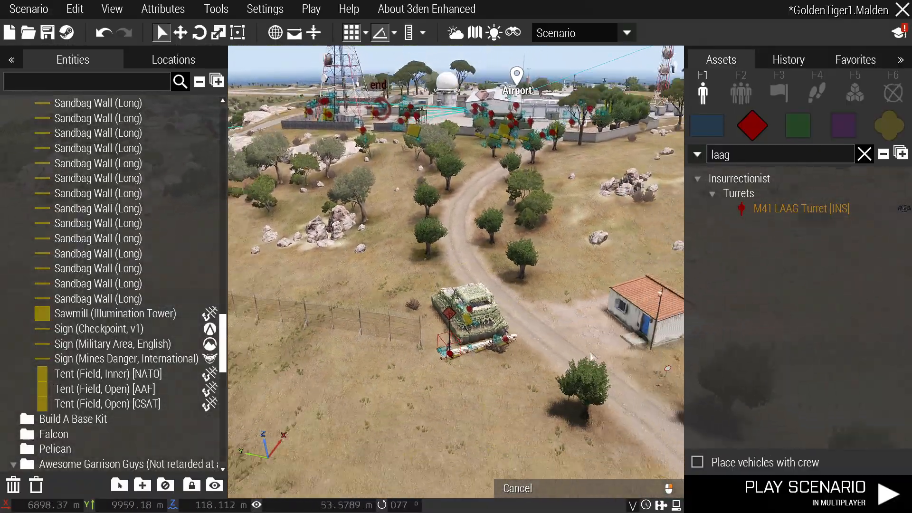
key("q")
left_click_drag(497, 356, 436, 163, "ctrl")
left_click(479, 218)
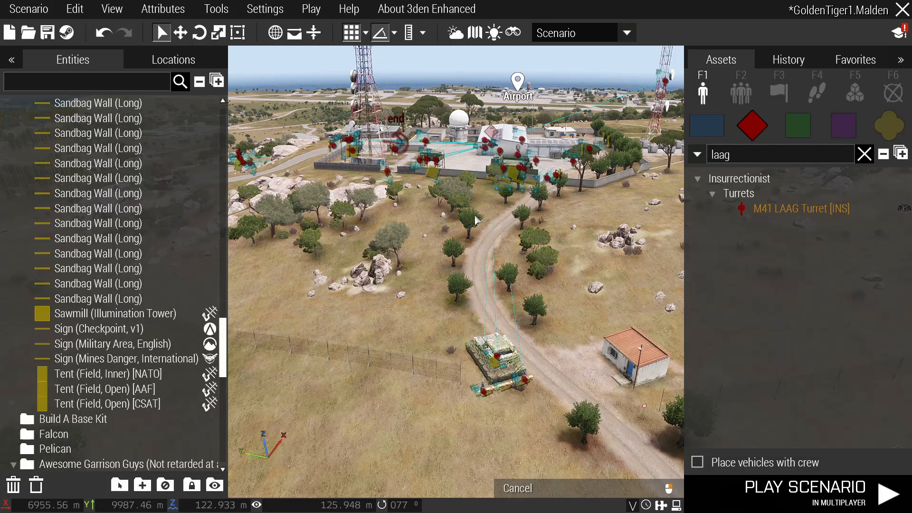
key("w")
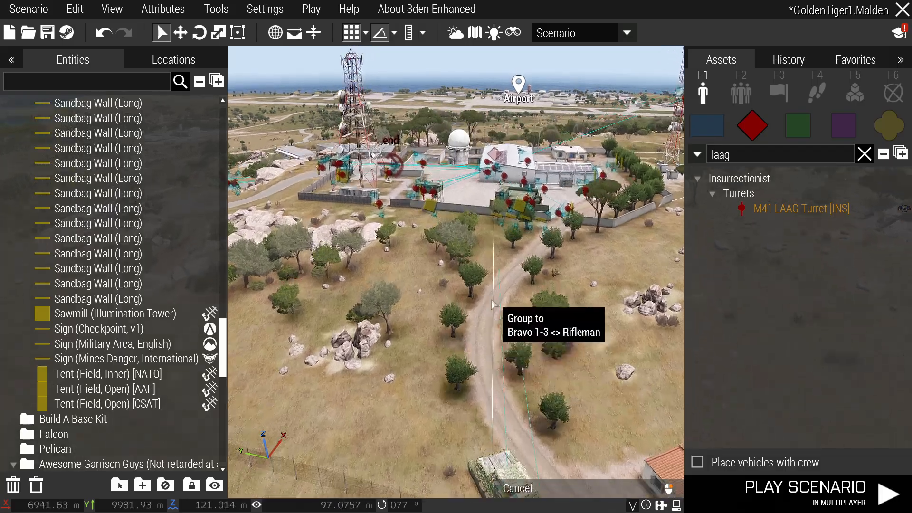
key("q")
right_click_drag(491, 300, 500, 265)
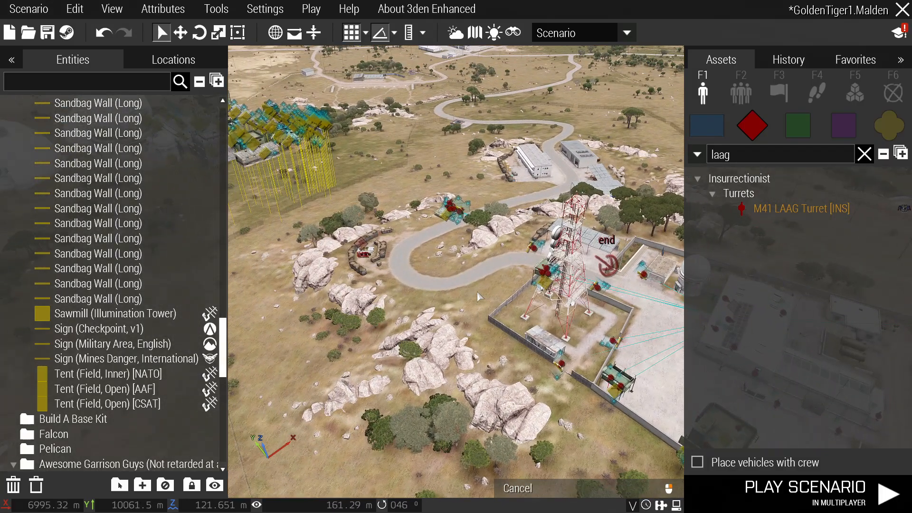
left_click_drag(747, 155, 689, 156)
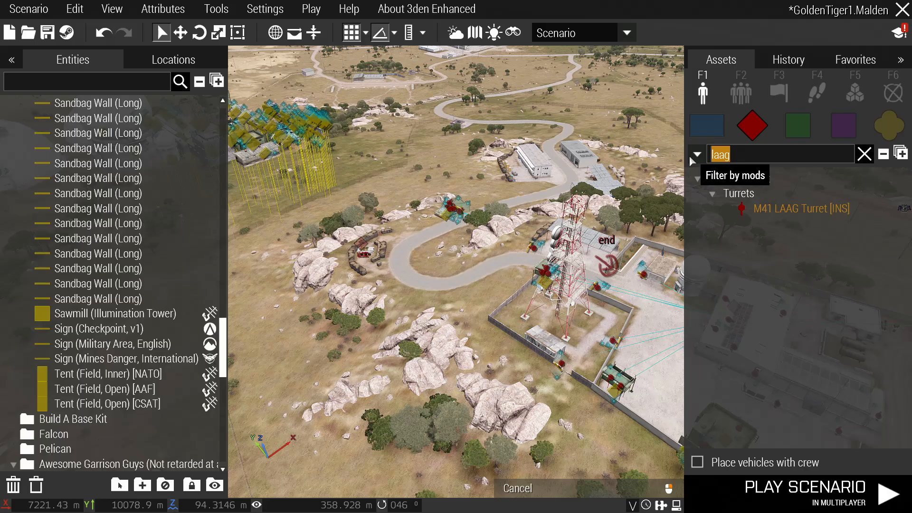
Delete the 'laag' search term and orbit the view around the garrisoned base.
key("BackSpace")
right_click_drag(594, 135, 677, 141)
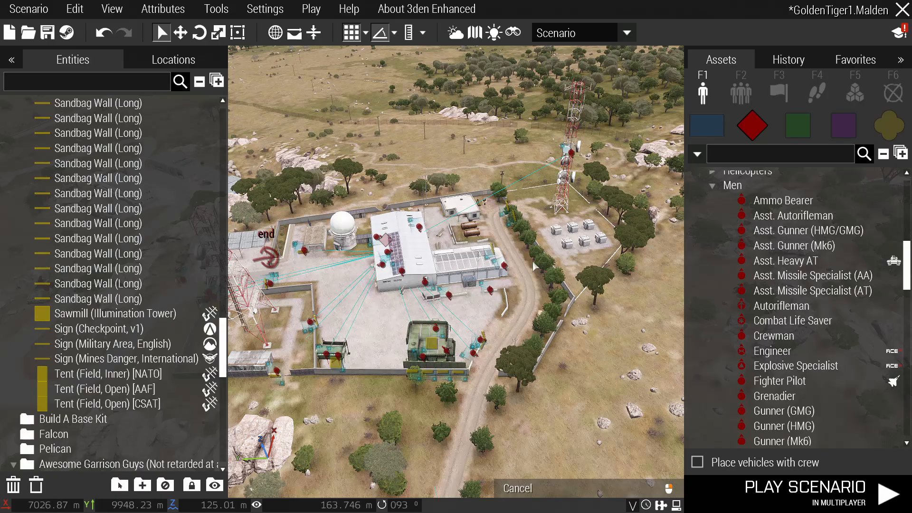
right_click_drag(523, 254, 497, 255)
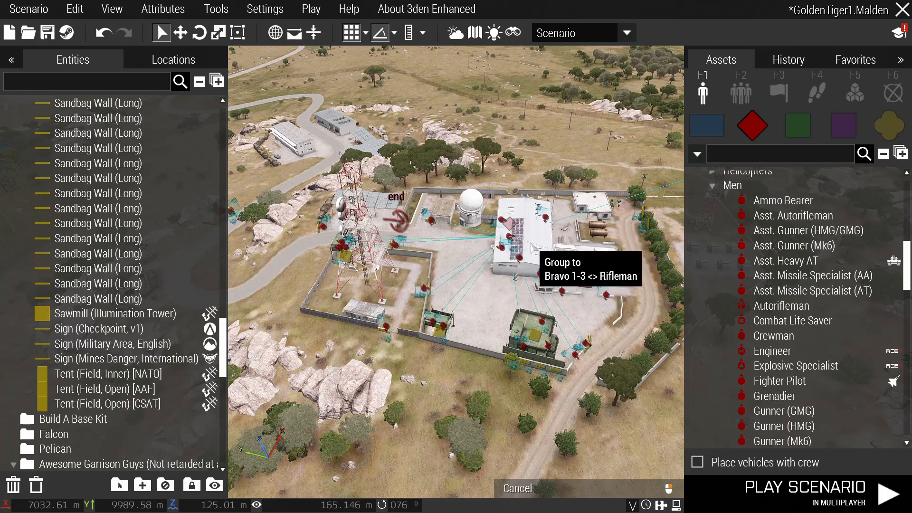
right_click_drag(533, 248, 551, 245)
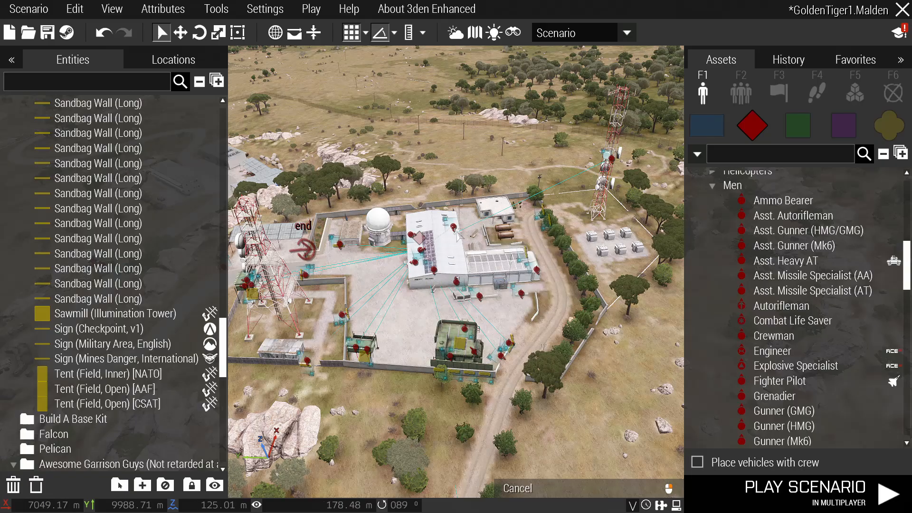
Copy the short sandbag barricade and paste one into the courtyard.
right_click_drag(525, 309, 452, 233)
scroll(381, 304, "up", 2)
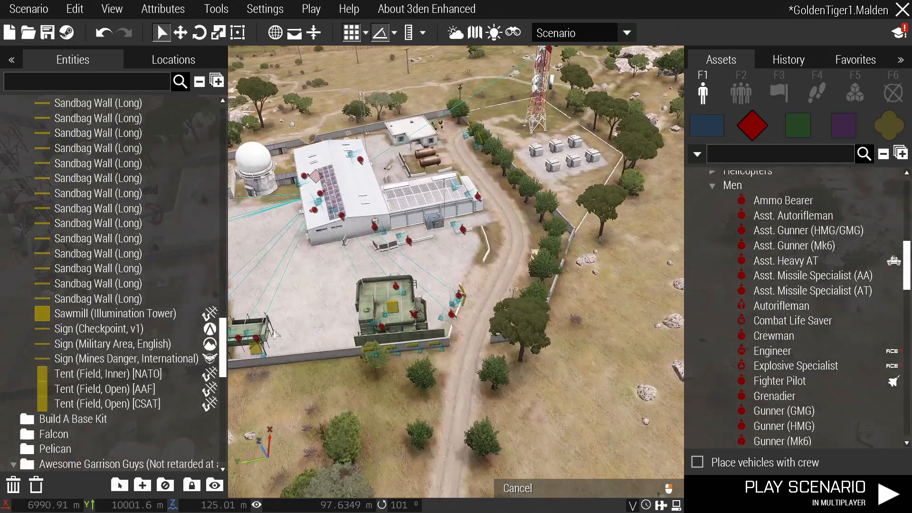
right_click_drag(420, 308, 453, 310)
scroll(372, 250, "up", 4)
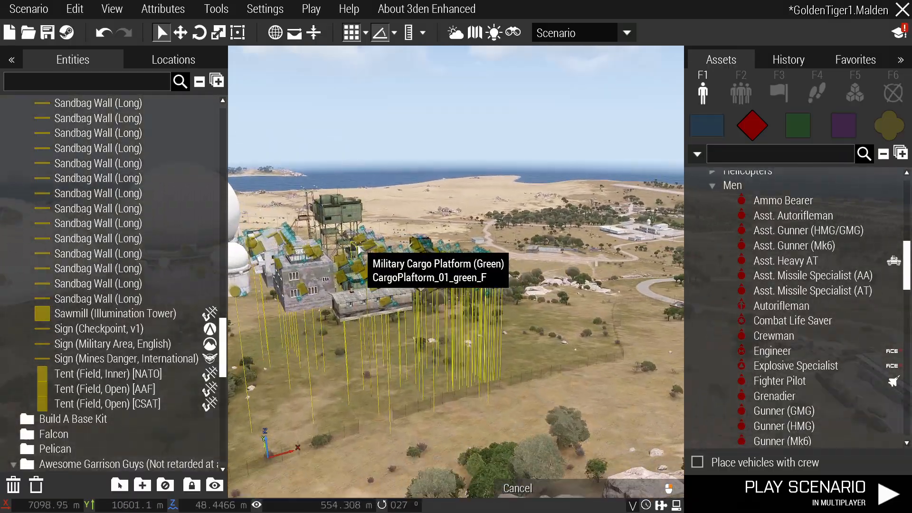
scroll(360, 248, "up", 4)
scroll(452, 310, "up", 3)
key("ctrl+c")
scroll(566, 306, "down", 4)
right_click_drag(566, 307, 617, 310)
scroll(618, 310, "up", 4)
key("ctrl+v")
left_click_drag(488, 311, 409, 218)
Paste a second barricade, rotated and set beside the first.
key("ctrl+v")
scroll(409, 219, "up", 3)
right_click_drag(409, 218, 429, 252)
left_click_drag(424, 205, 404, 202)
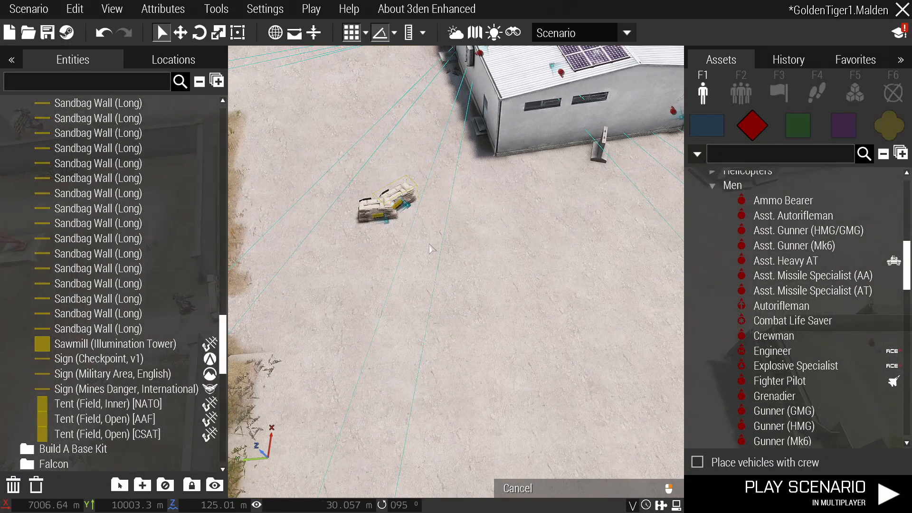
Paste a barricade on the gate road near the gate wall.
key("s")
key("d")
key("a")
key("ctrl+v")
left_click_drag(528, 260, 574, 241)
Paste a barricade beside the white-roofed house.
key("w")
key("d")
key("a")
key("ctrl+v")
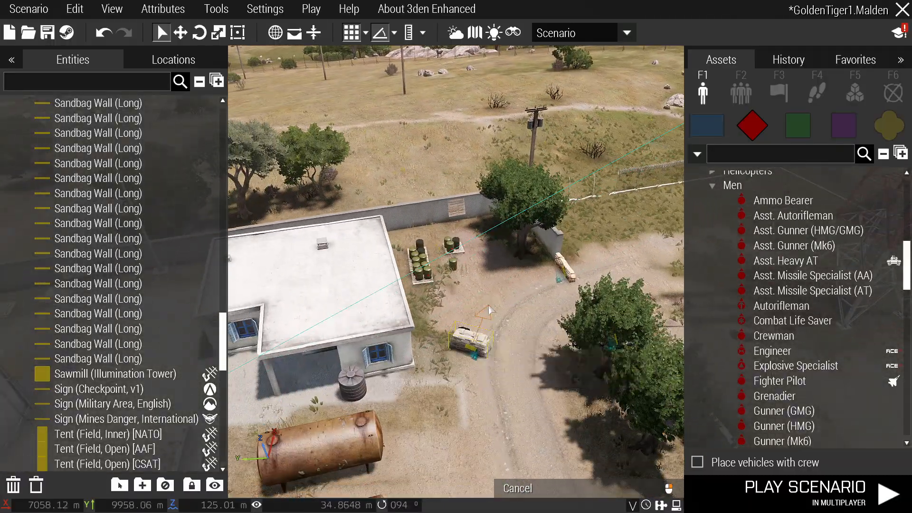
key("s")
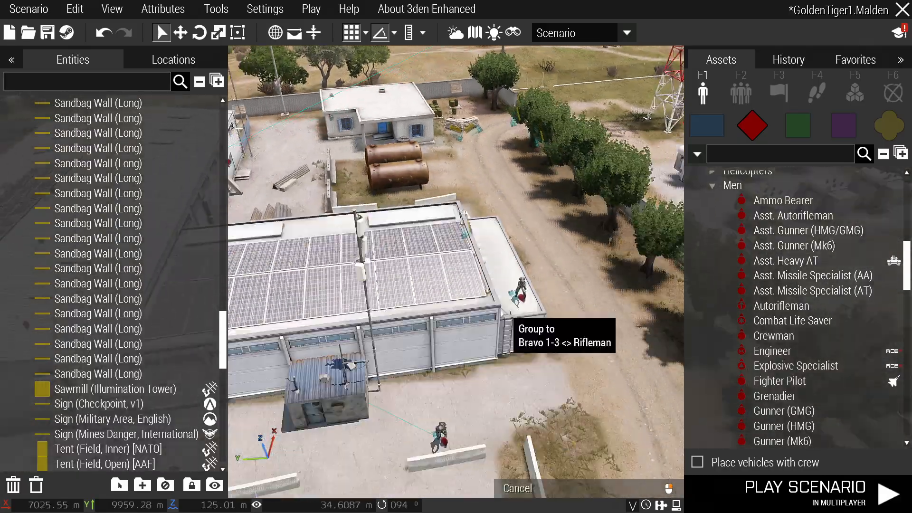
scroll(500, 310, "down", 5)
right_click_drag(497, 309, 448, 304)
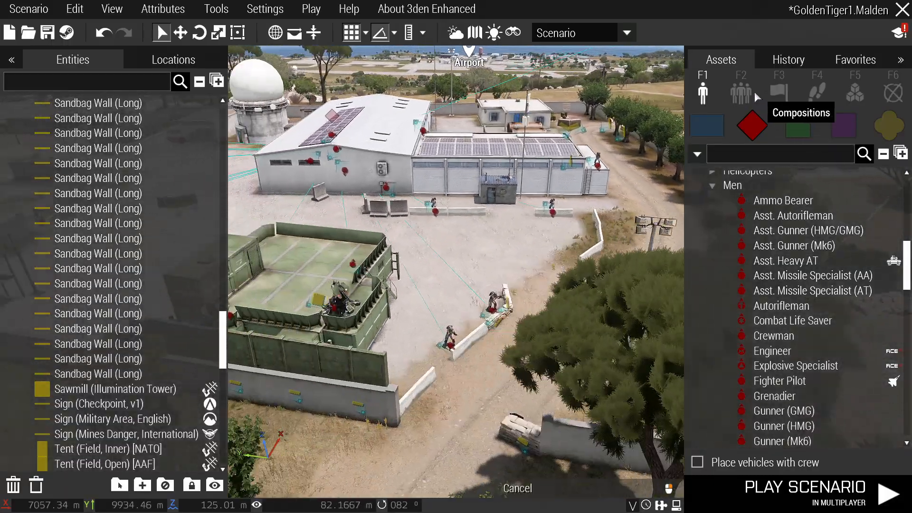
left_click(742, 91)
left_click(894, 125)
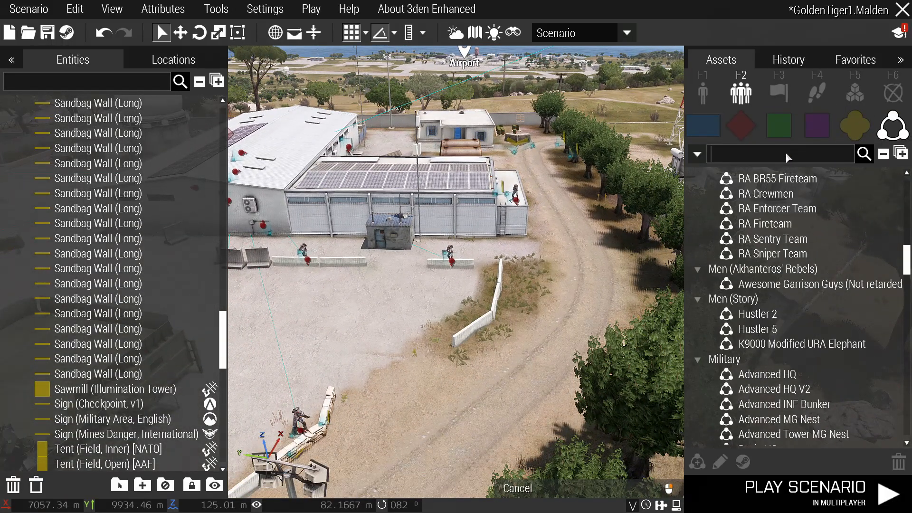
Search 'garrison' and place RA Garrison Troopers on the airfield apron.
type("garrison")
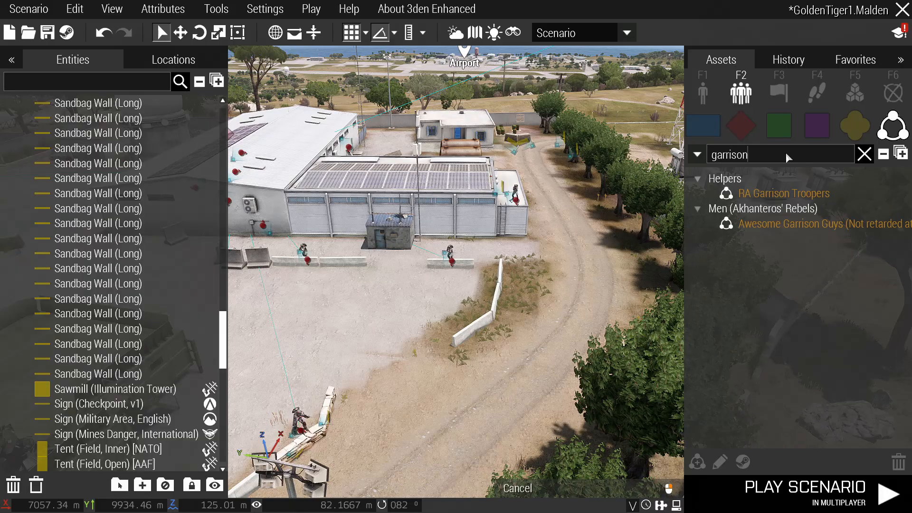
left_click(761, 196)
key("w")
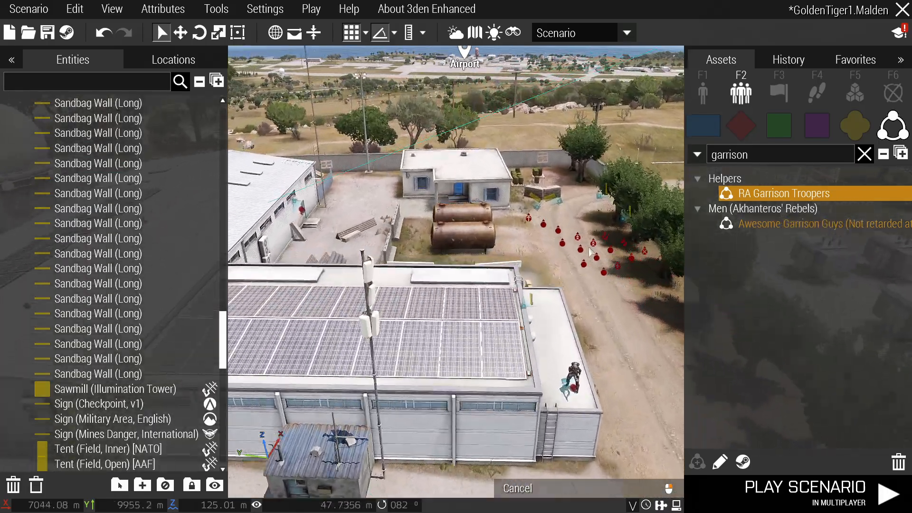
mouse_move(560, 242)
right_mouse_down()
mouse_move(599, 257)
mouse_move(564, 258)
right_mouse_up()
key("w")
mouse_move(494, 313)
right_mouse_down()
mouse_move(454, 271)
mouse_move(545, 325)
mouse_move(505, 312)
right_mouse_up()
key("w")
left_click(508, 308)
Deselect the troopers and inspect the formation up close with the interface hidden.
key("s")
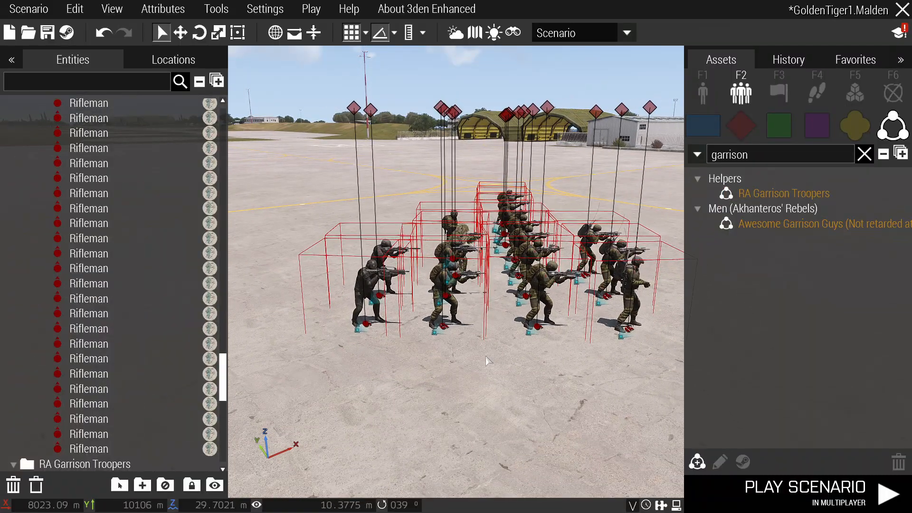
left_click(486, 359)
key("d")
right_click_drag(486, 359, 410, 352)
key("BackSpace")
key("w")
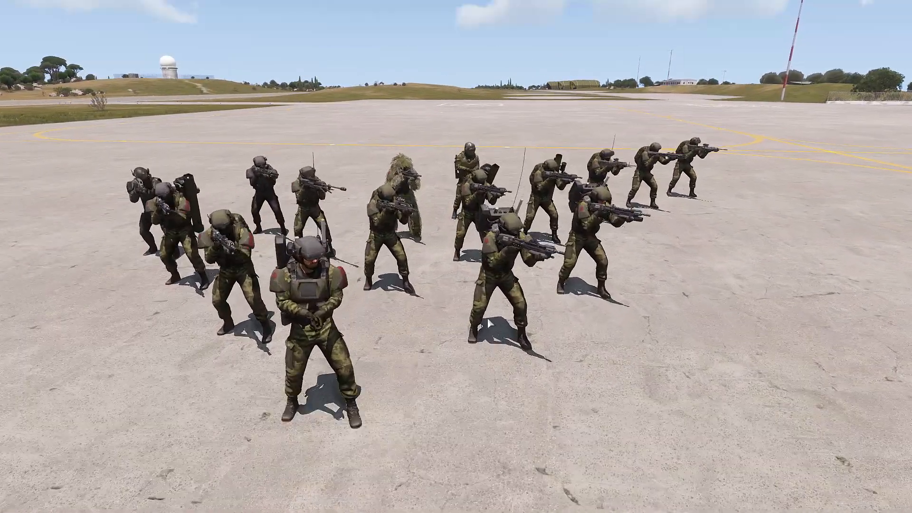
key("BackSpace")
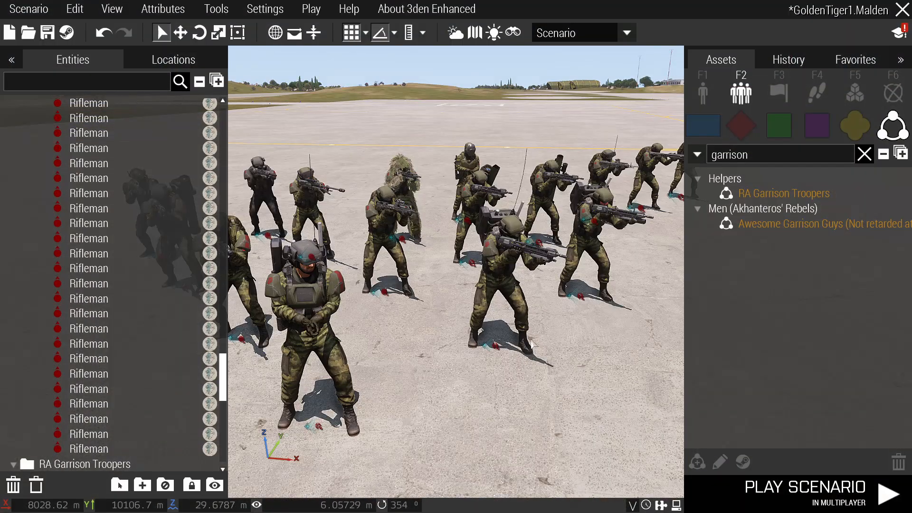
Fly up to the soldiers and look through the Breacher's attributes without changes.
key("w")
key("d")
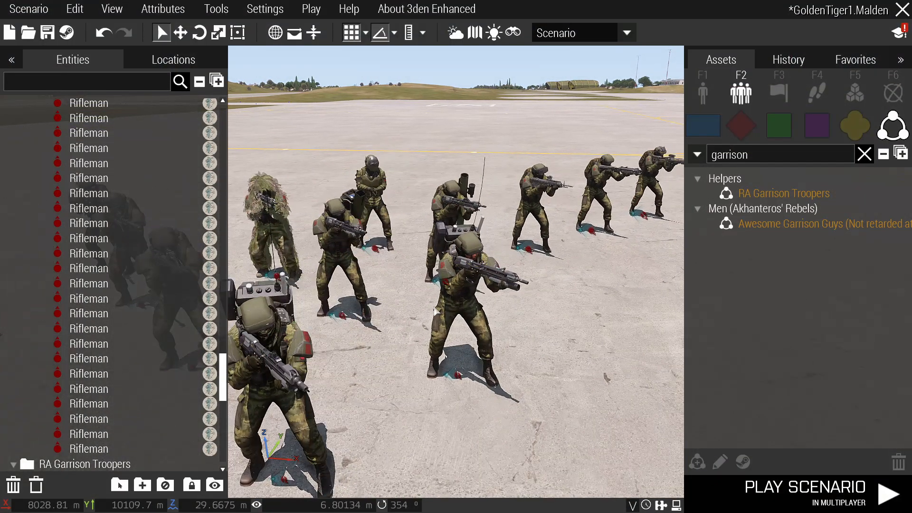
key("w")
key("d")
key("w")
key("d")
key("w")
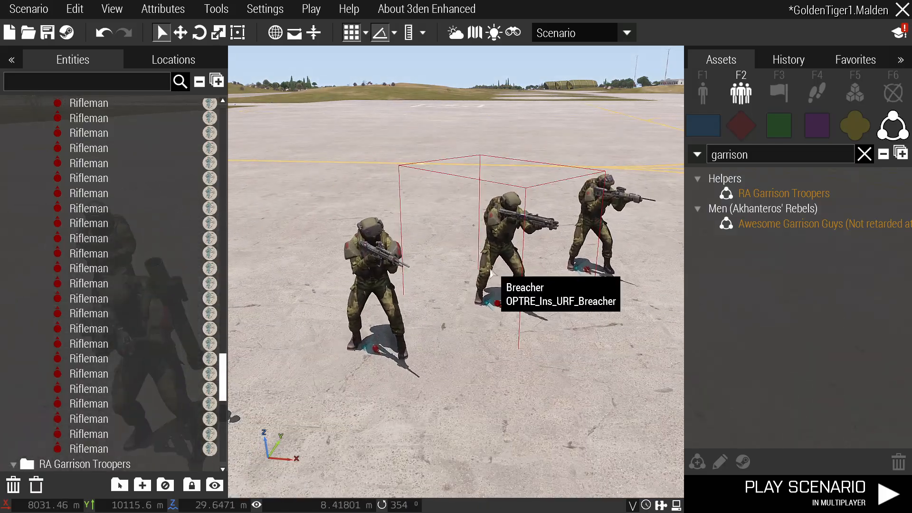
double_click(494, 256)
scroll(499, 275, "down", 10)
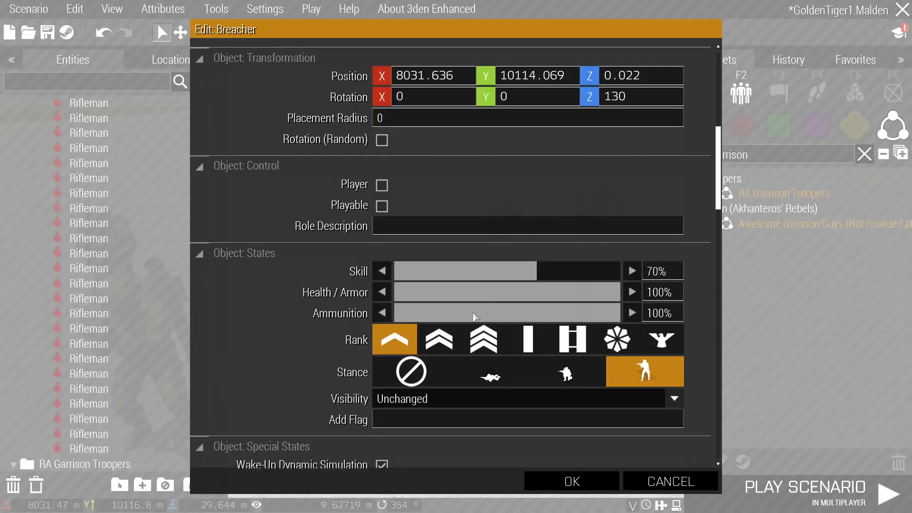
key("Escape")
Review the group composition's attributes and init code, then confirm them with OK.
key("s")
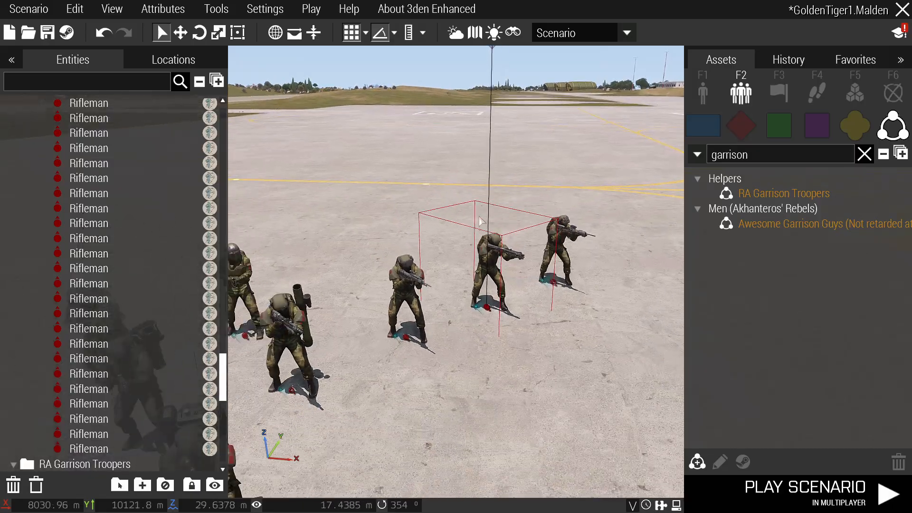
key("q")
double_click(480, 254)
scroll(364, 278, "up", 4)
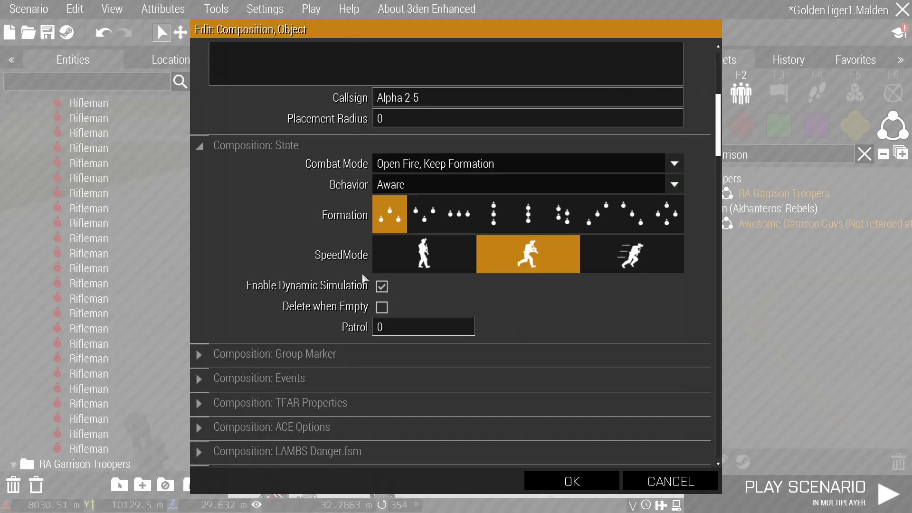
scroll(384, 291, "down", 6)
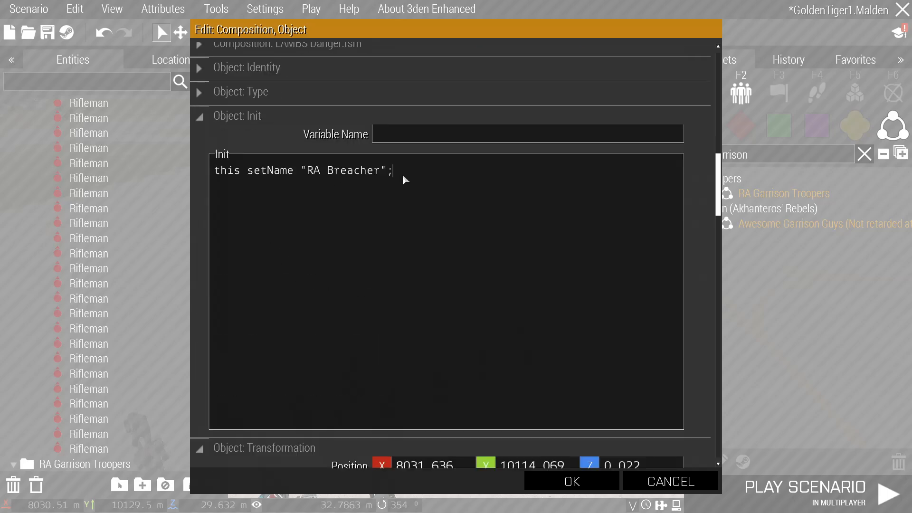
left_click_drag(403, 177, 229, 173)
left_click(269, 202)
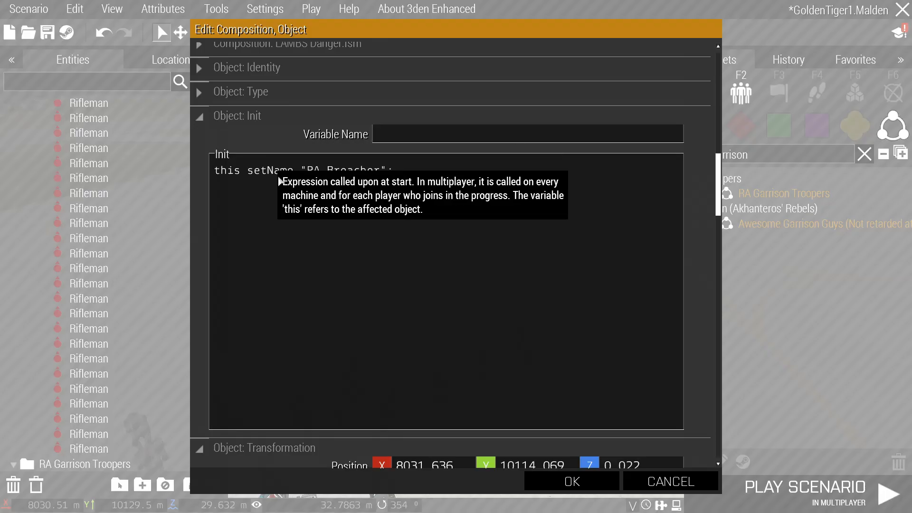
scroll(360, 226, "down", 12)
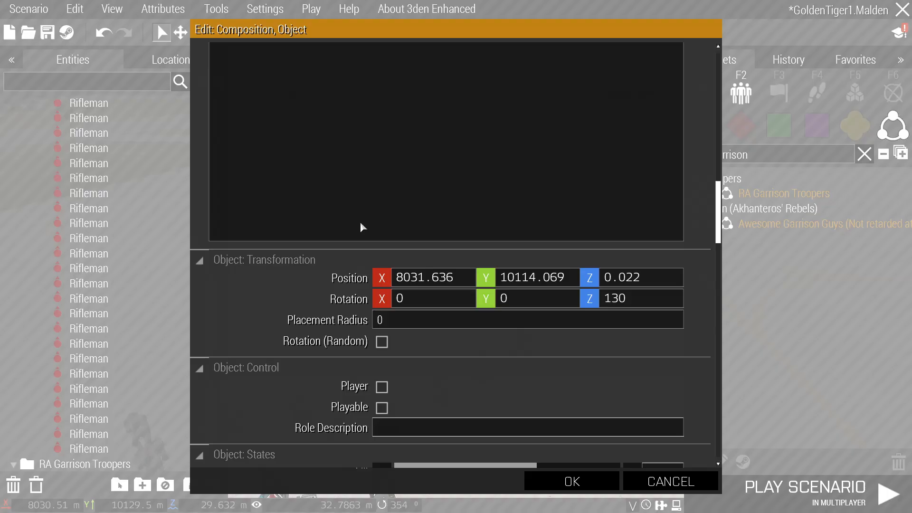
scroll(364, 229, "up", 5)
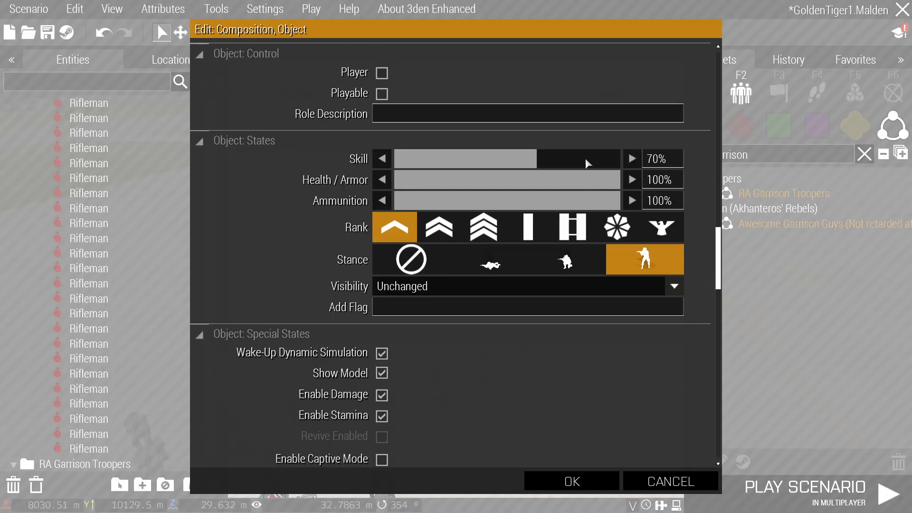
scroll(489, 286, "down", 20)
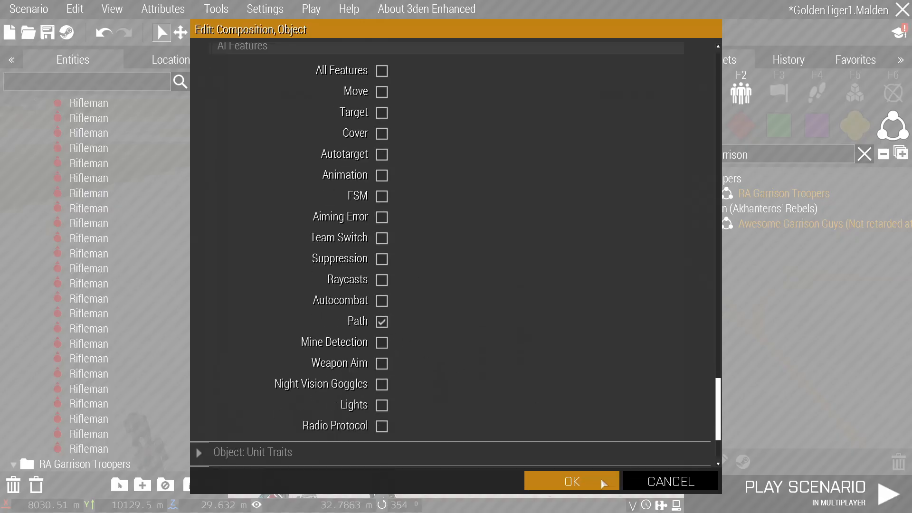
left_click(572, 481)
Box-select the whole rebel squad on the airfield tarmac and delete it.
scroll(480, 340, "up", 5)
key("s")
key("a")
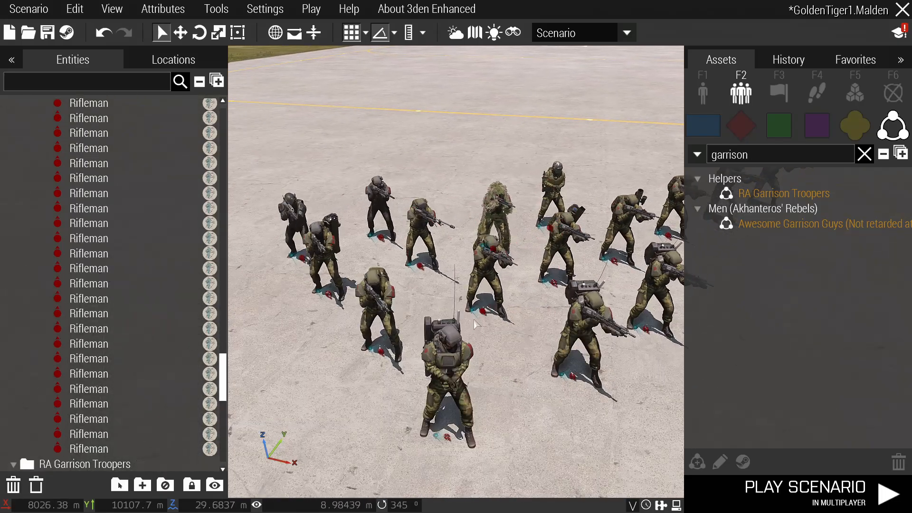
scroll(480, 339, "up", 2)
right_click_drag(480, 339, 513, 305)
right_click_drag(498, 372, 454, 351)
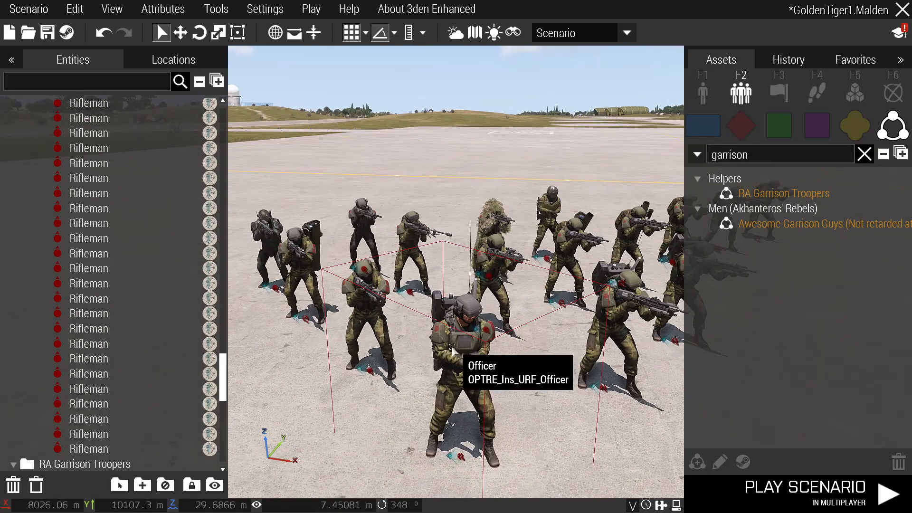
key("w")
key("a")
key("a")
right_click_drag(358, 340, 424, 343)
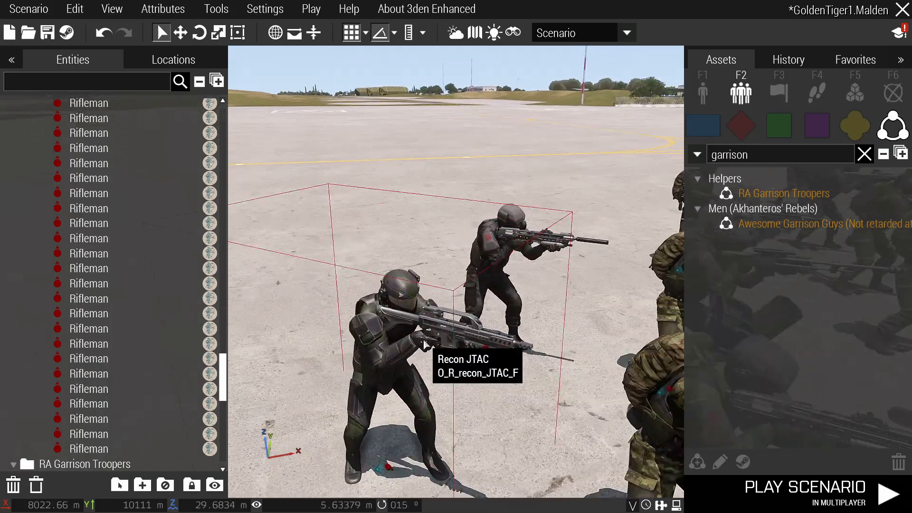
key("d")
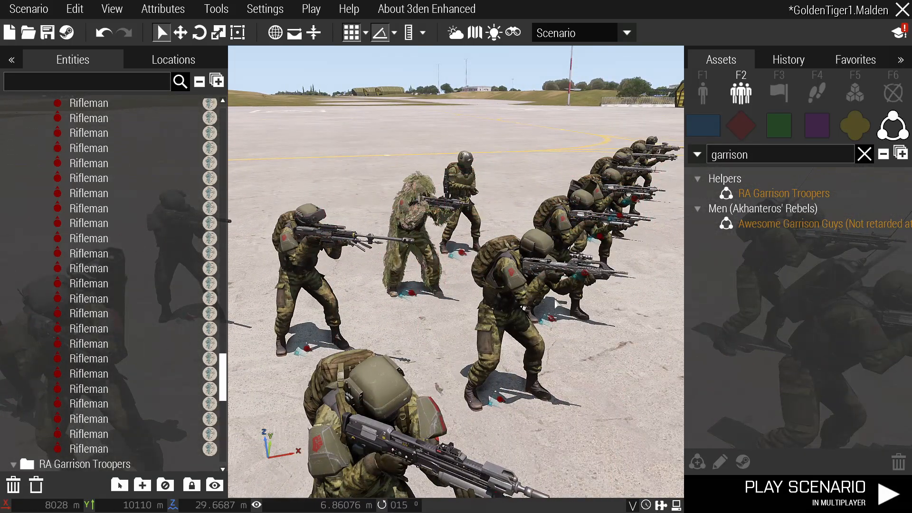
scroll(555, 302, "down", 6)
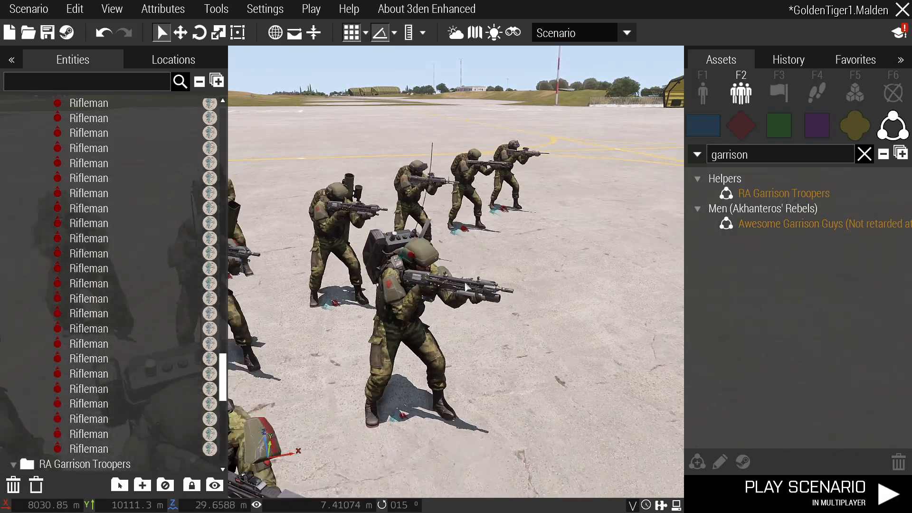
left_click_drag(566, 366, 379, 249)
key("Delete")
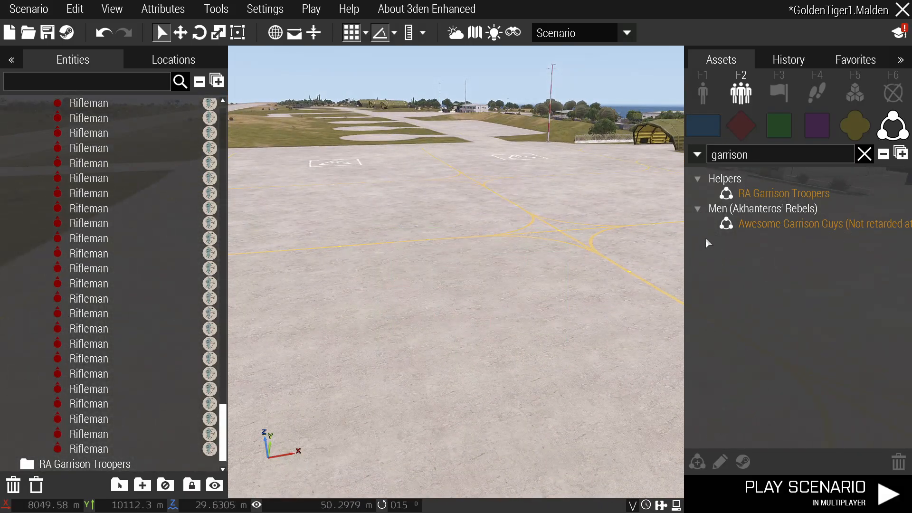
Search the assets for 'Fireteam' and place an RA Fireteam on the airfield.
key("ctrl+a")
key("BackSpace")
type("Fireteam")
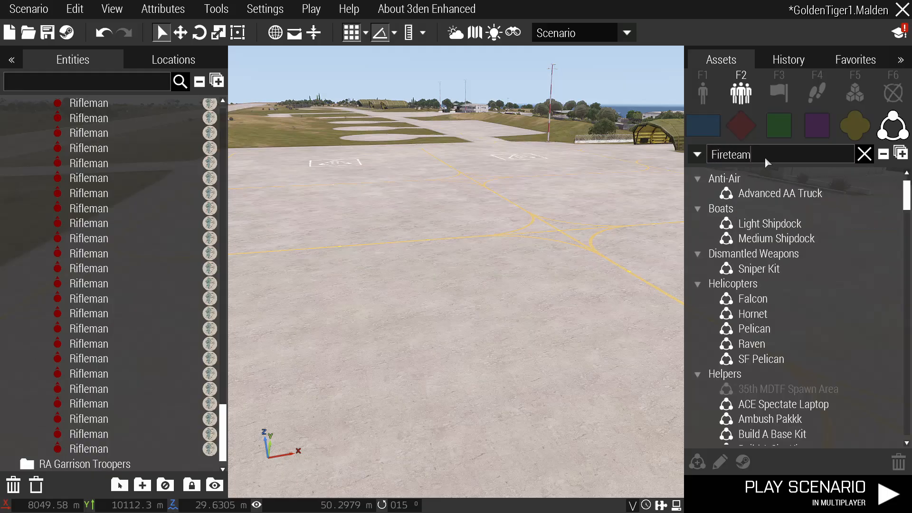
left_click(776, 224)
left_click(505, 329)
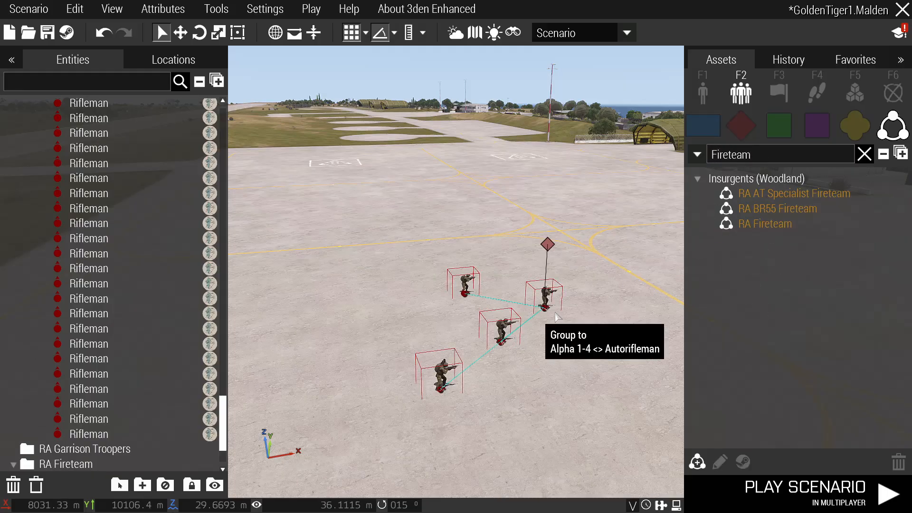
Bring the camera in close to the fireteam's team leader.
key("s")
key("d")
right_click_drag(653, 328, 591, 304)
key("w")
key("w")
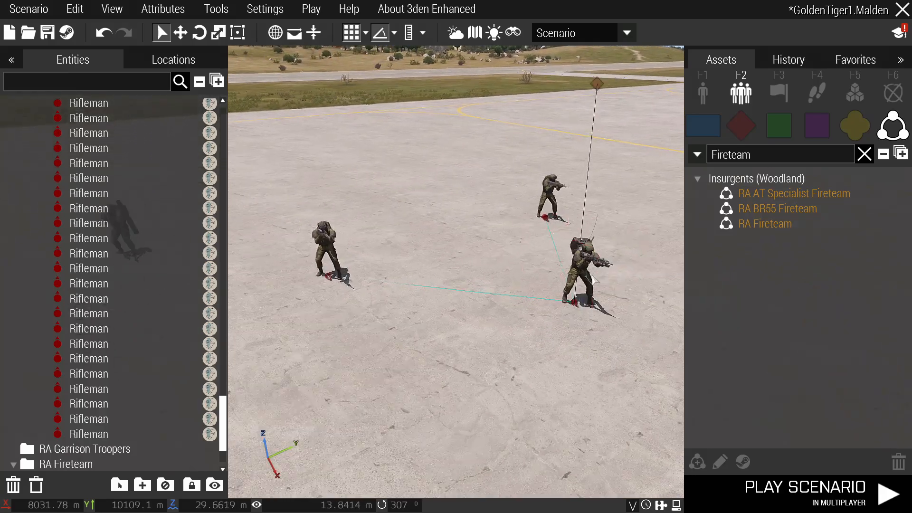
key("d")
key("w")
key("d")
right_click_drag(661, 281, 574, 330)
key("d")
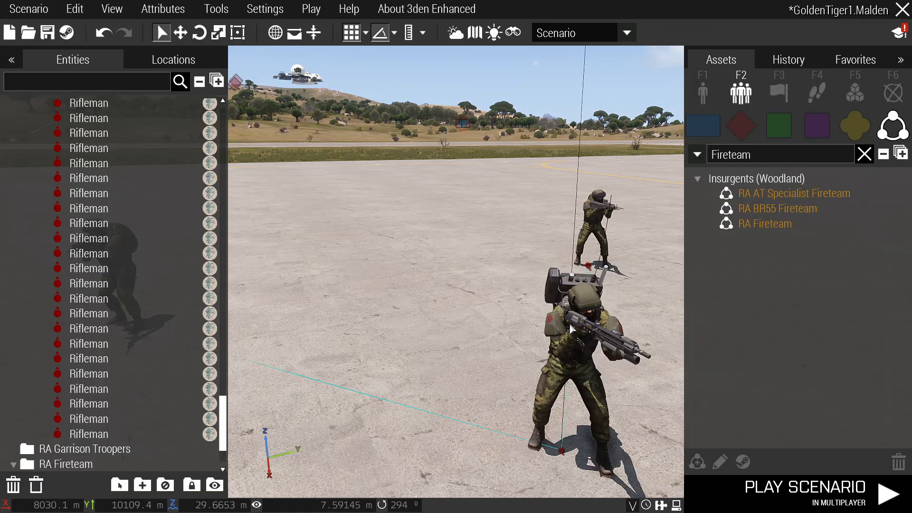
scroll(563, 323, "down", 5)
Look through the team leader's attributes, keep them, and clear the Fireteam asset search.
double_click(563, 324)
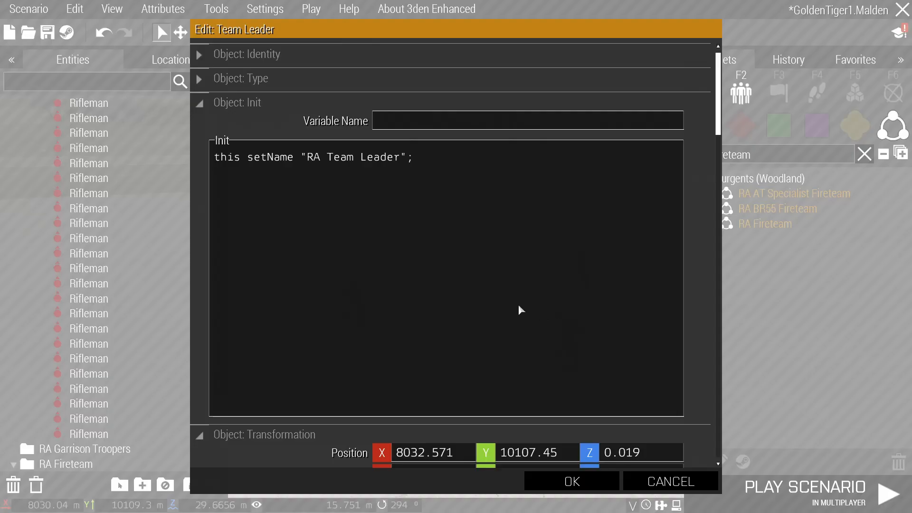
scroll(503, 315, "down", 7)
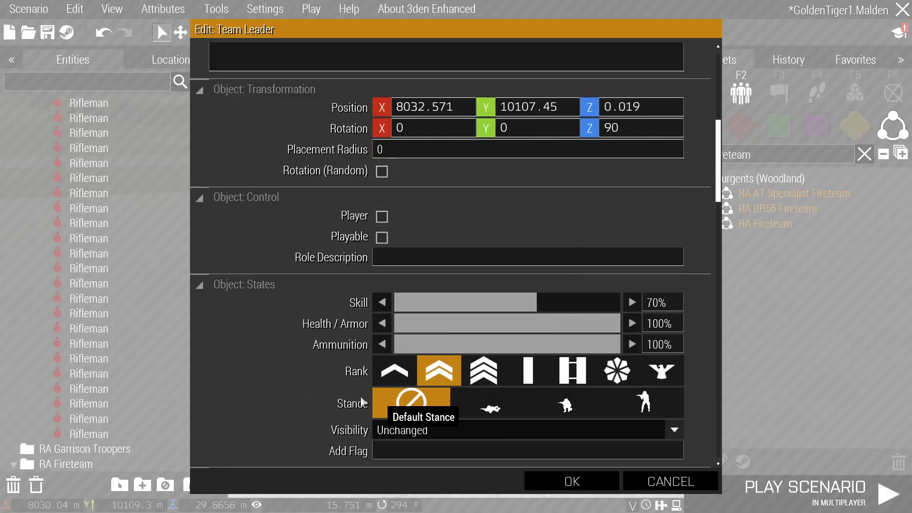
scroll(414, 407, "down", 15)
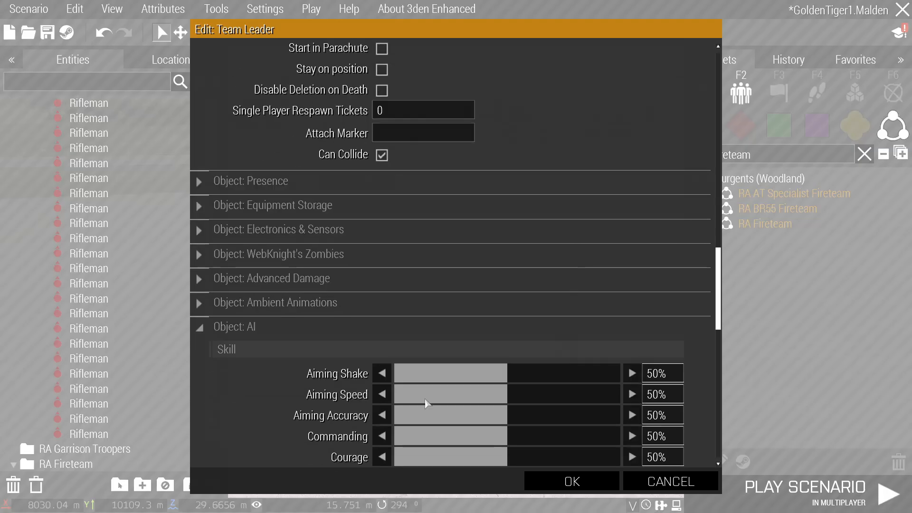
scroll(422, 402, "down", 4)
left_click(572, 482)
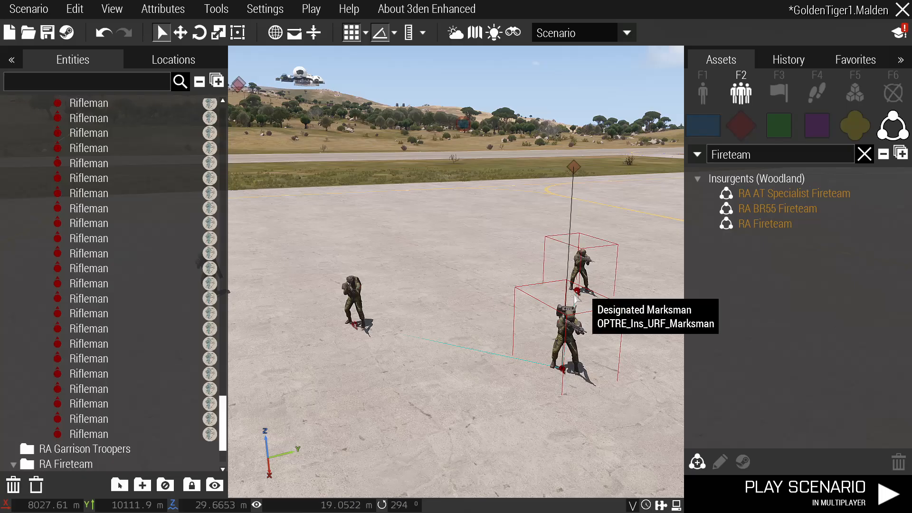
scroll(495, 298, "down", 2)
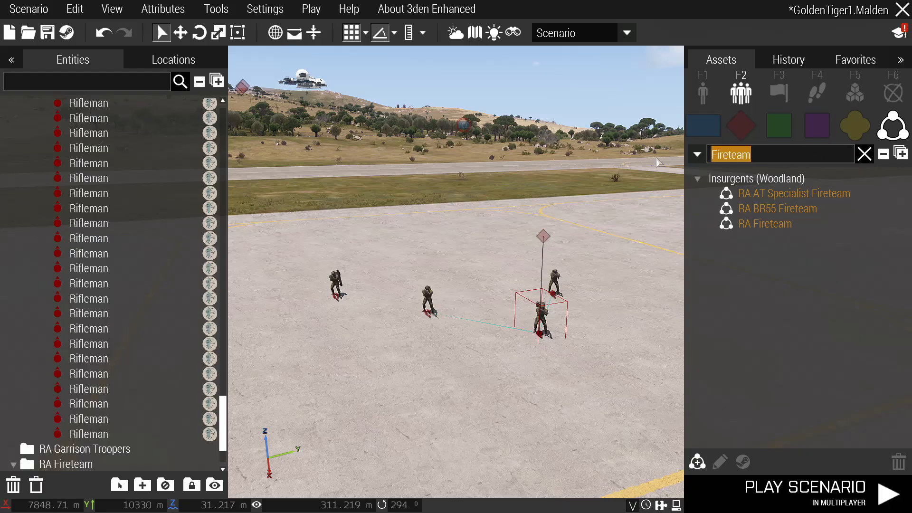
left_click(612, 202)
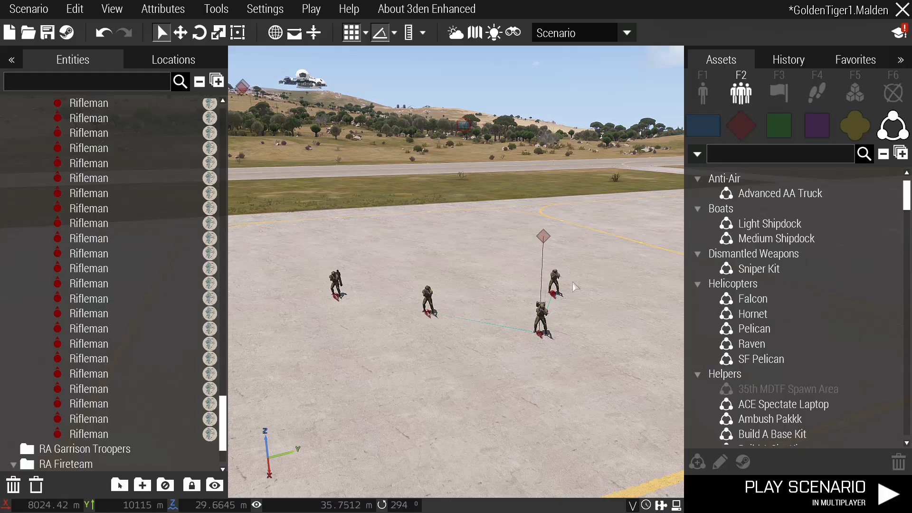
Select the Alpha 1-4 fireteam group and delete it.
scroll(573, 282, "up", 2)
scroll(602, 347, "down", 2)
left_click(556, 254)
key("Delete")
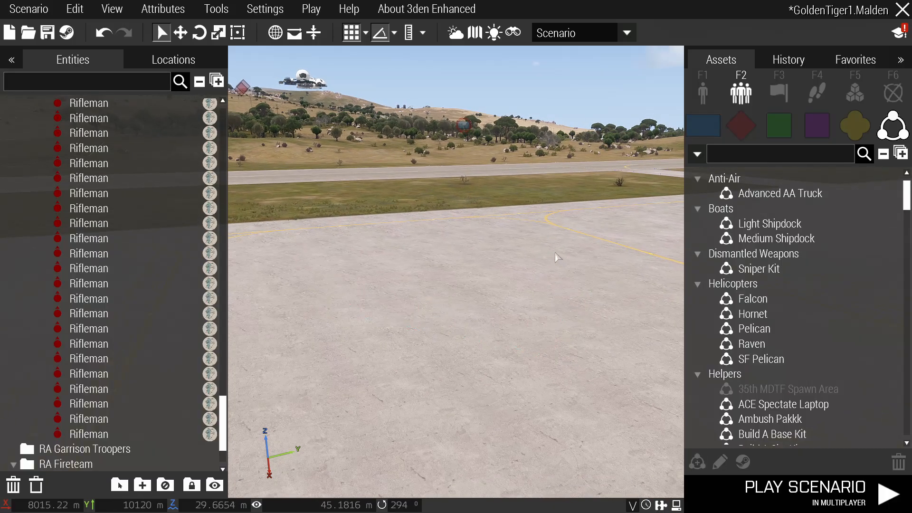
Show OPFOR individual units, collapse CSAT, and scroll through factions like FIA and [TCF].
left_click(706, 88)
left_click(736, 91)
left_click(706, 88)
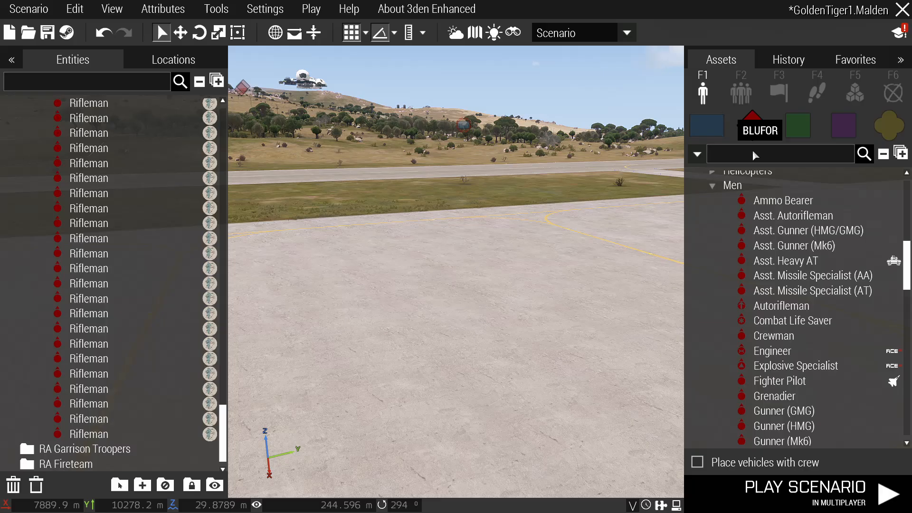
scroll(803, 245, "up", 5)
left_click(698, 285)
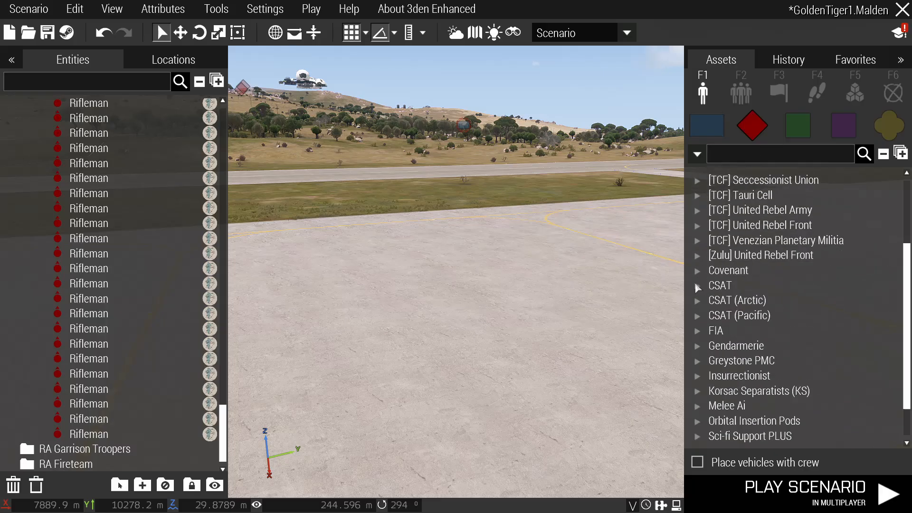
scroll(708, 285, "up", 5)
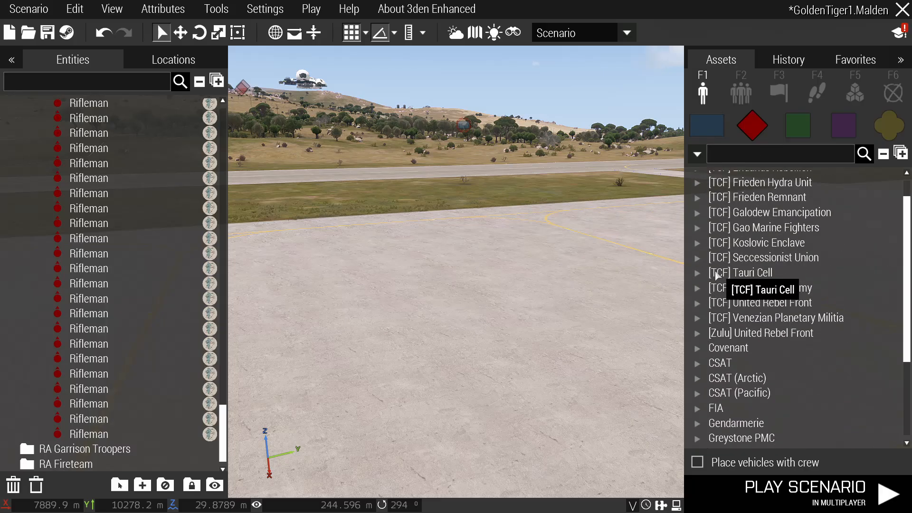
scroll(709, 271, "up", 2)
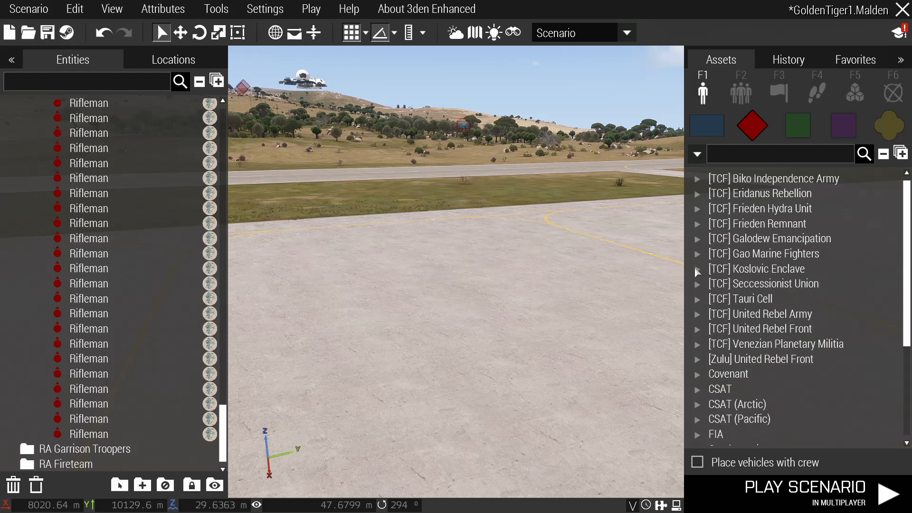
key("w")
key("q")
scroll(707, 285, "down", 3)
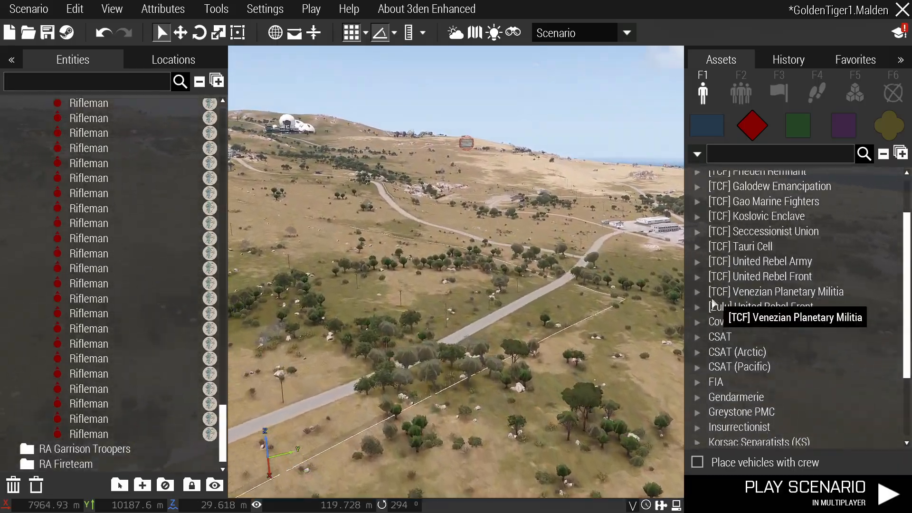
Fly toward the base's green tower and wall, then save the scenario.
right_click_drag(673, 282, 761, 264)
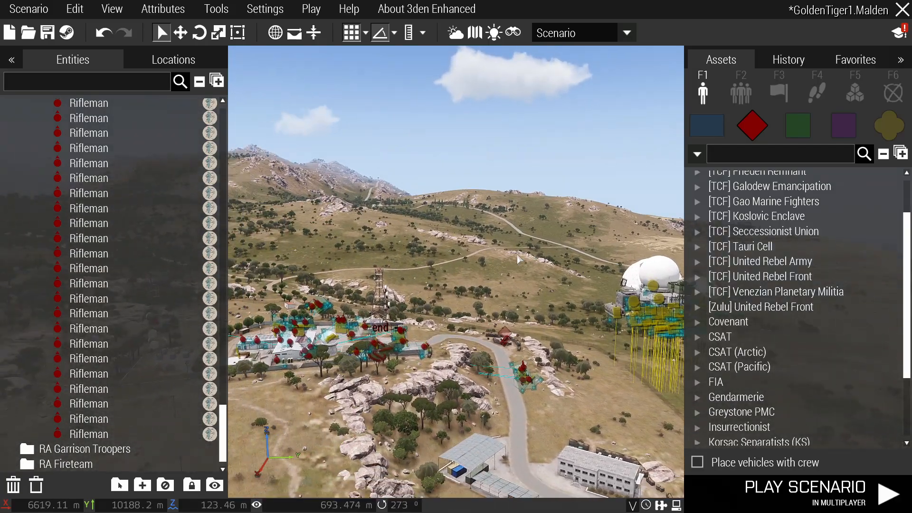
key("w")
key("a")
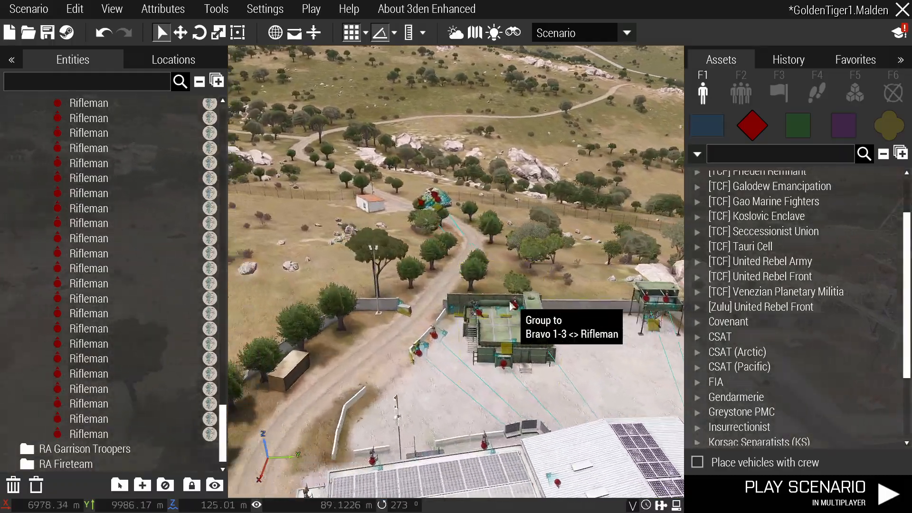
key("w")
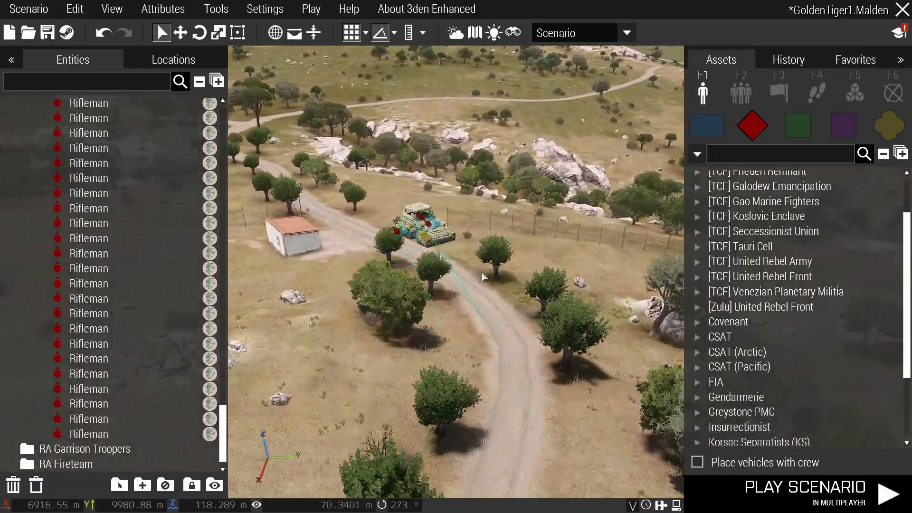
key("ctrl+s")
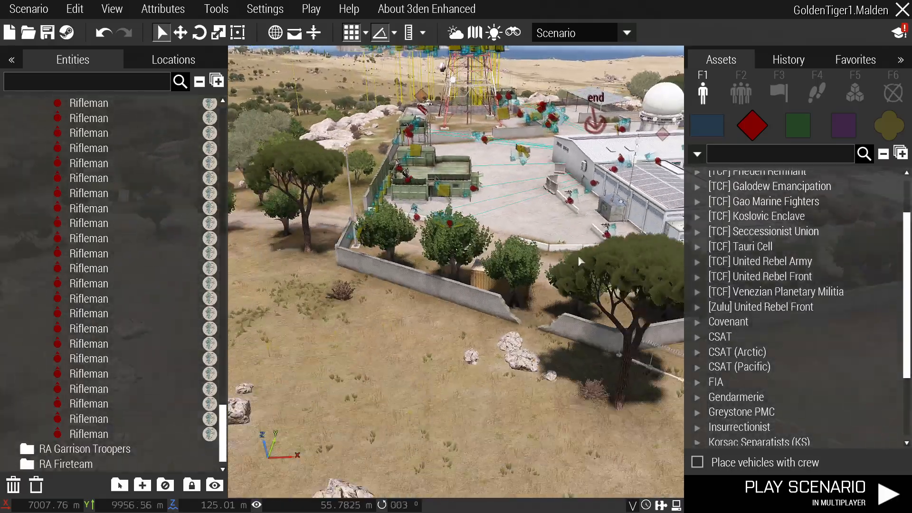
Delete the cluster of objects beside the domes and save again.
key("q")
mouse_move(579, 260)
right_mouse_down()
mouse_move(665, 257)
mouse_move(556, 243)
mouse_move(516, 284)
mouse_move(578, 277)
right_mouse_up()
key("w")
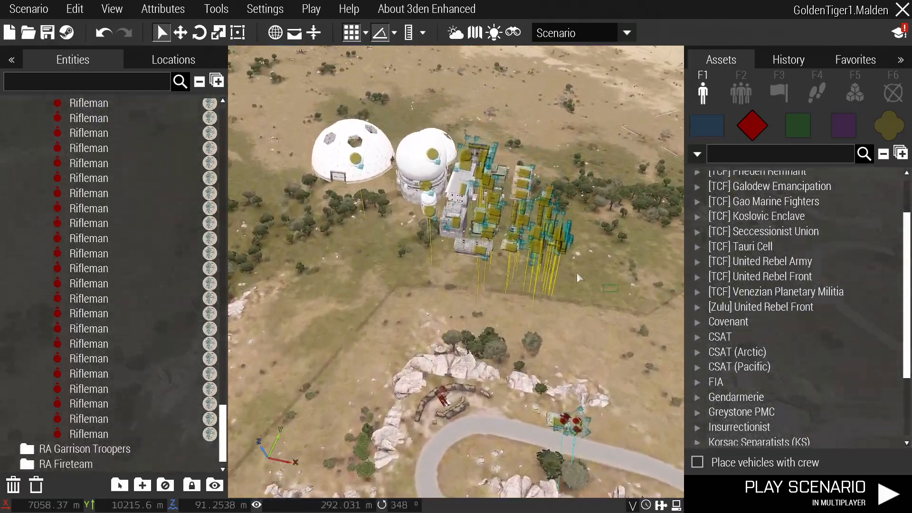
key("Delete")
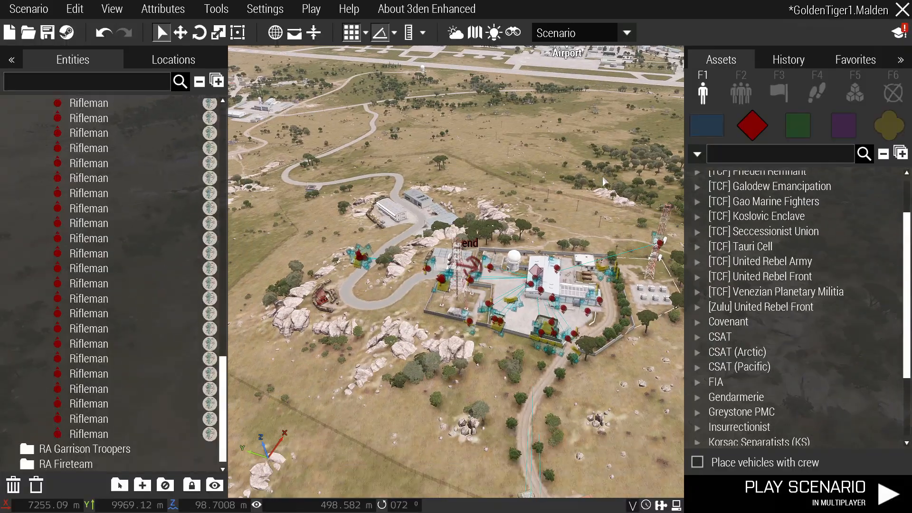
key("ctrl+s")
key("s")
Collapse the entities tree and check the Build A Base Kit, Falcon, Pelican and garrison layers.
left_click(199, 82)
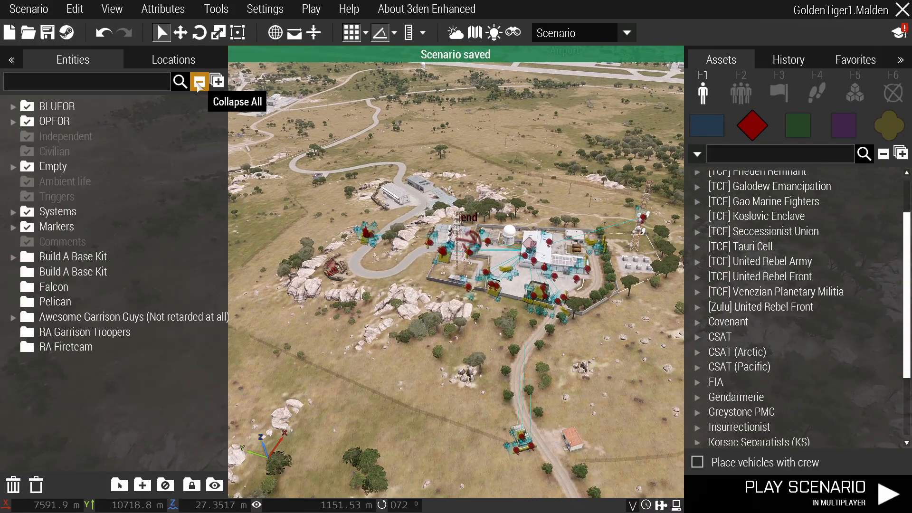
left_click(59, 273)
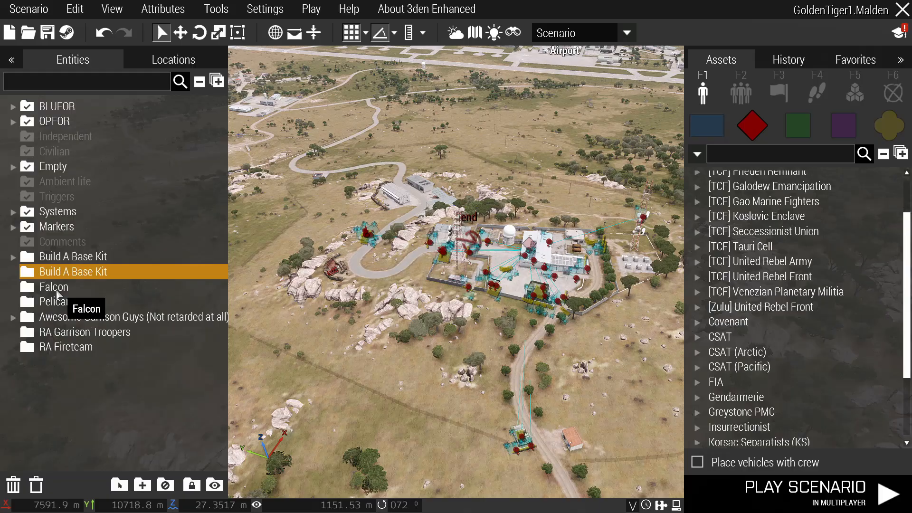
left_click(57, 289)
left_click(56, 305)
left_click(56, 333)
Inspect the RA Fireteam, Pelican, Falcon, Build A Base Kit and garrison layers one by one.
left_click(57, 348)
left_click(60, 304)
left_click(60, 289)
left_click(58, 272)
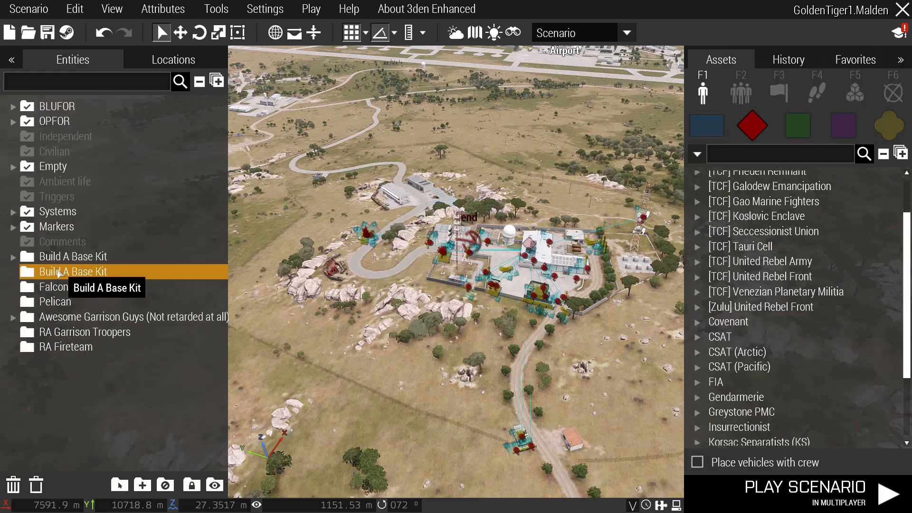
left_click(83, 288)
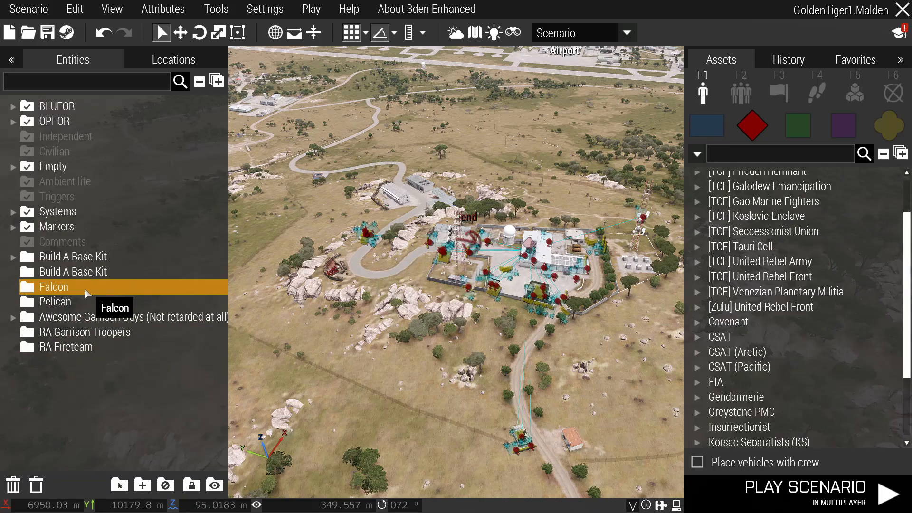
left_click(72, 300)
left_click(80, 291)
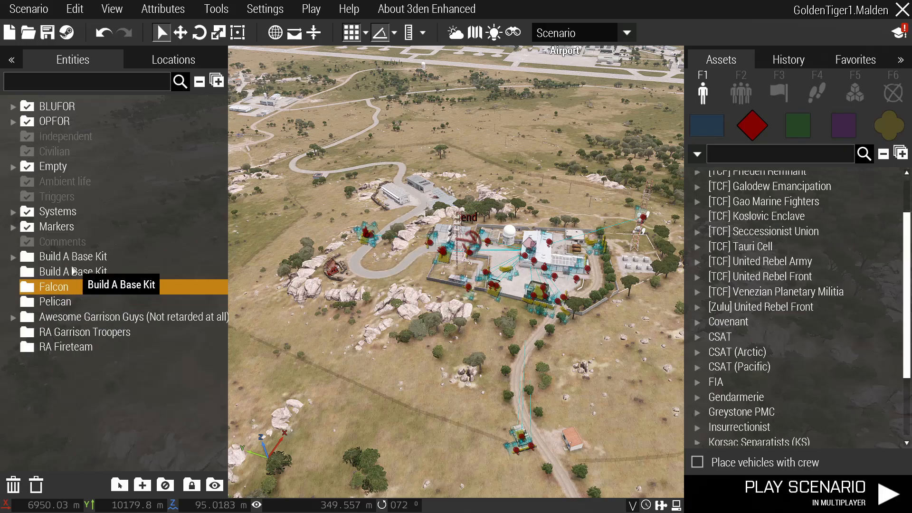
left_click(72, 270)
left_click(73, 290)
left_click(78, 299)
left_click(89, 276)
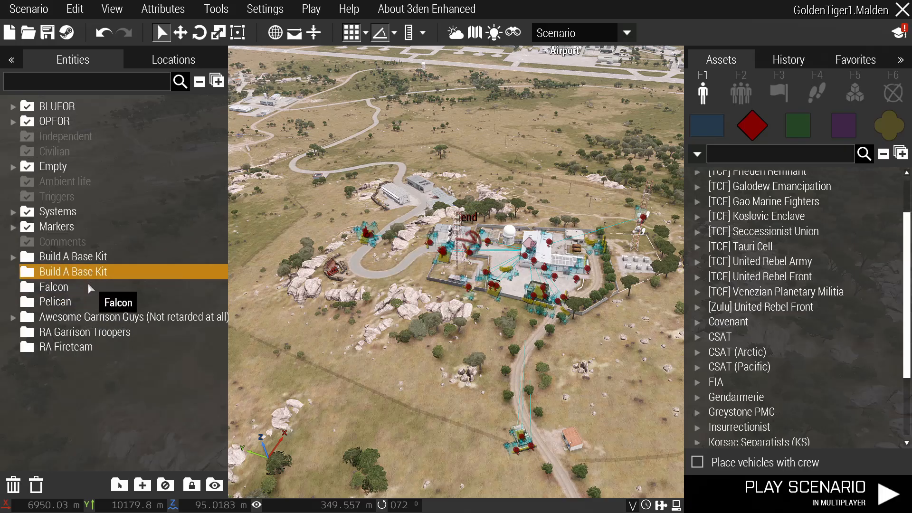
left_click(90, 299)
left_click(87, 276)
left_click(88, 288)
left_click(90, 301)
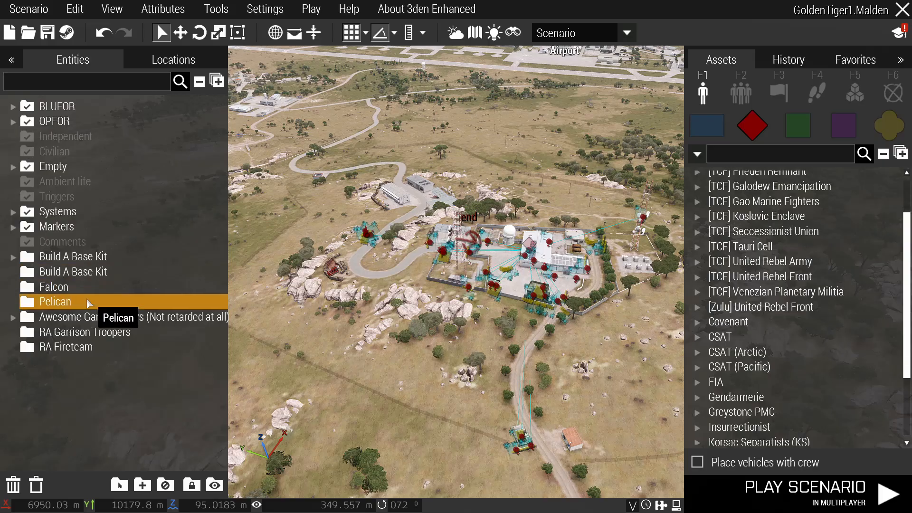
left_click(92, 271)
left_click(95, 287)
left_click(88, 274)
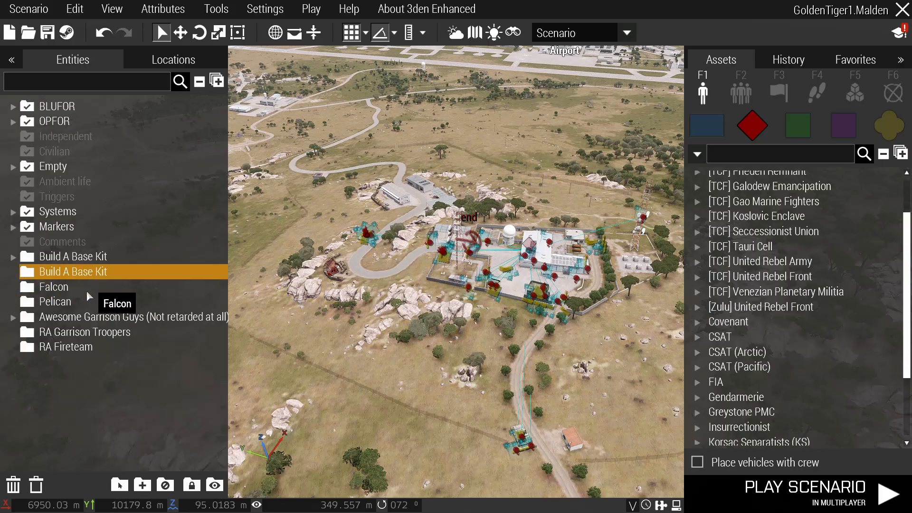
left_click(91, 332)
left_click(109, 288)
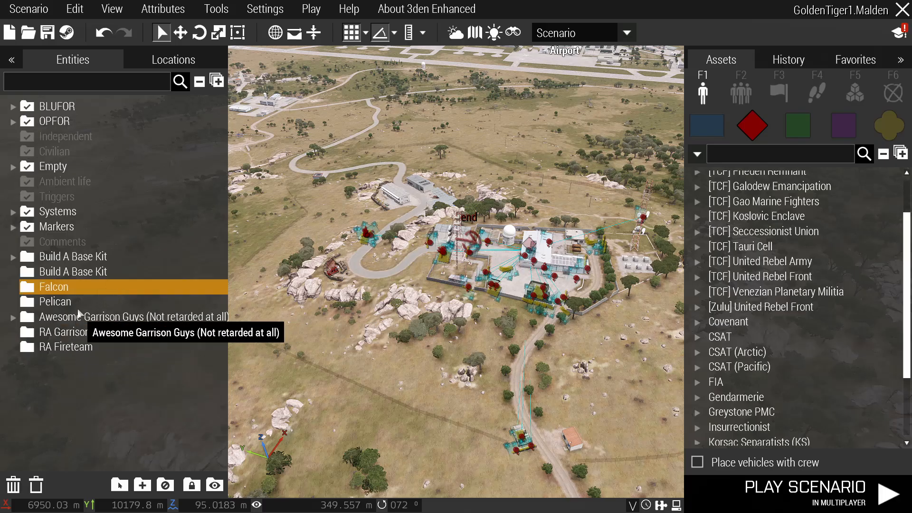
Delete all empty layers and expand the remaining garrison and Build A Base Kit layers.
left_click(37, 486)
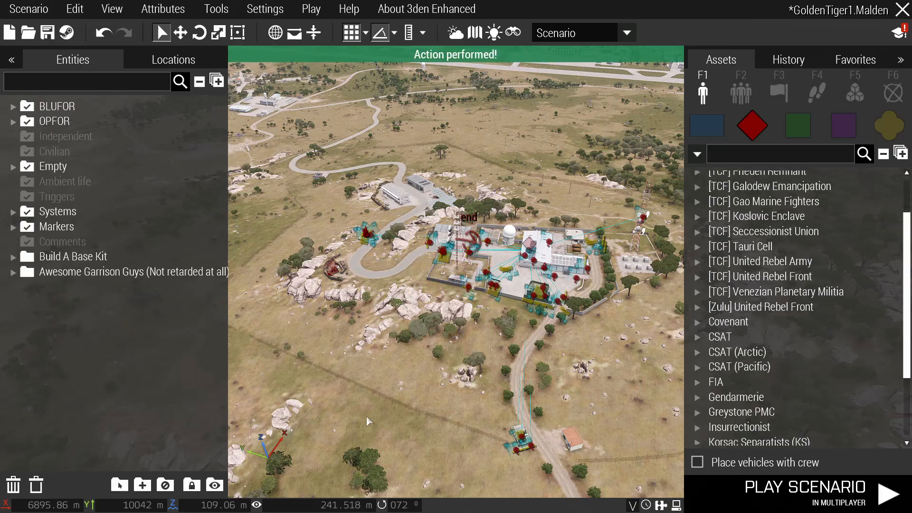
left_click(15, 273)
left_click(14, 258)
Fold both layers again and enter 'zoos' as the Squad Leader's Variable Name.
left_click(15, 258)
left_click(15, 272)
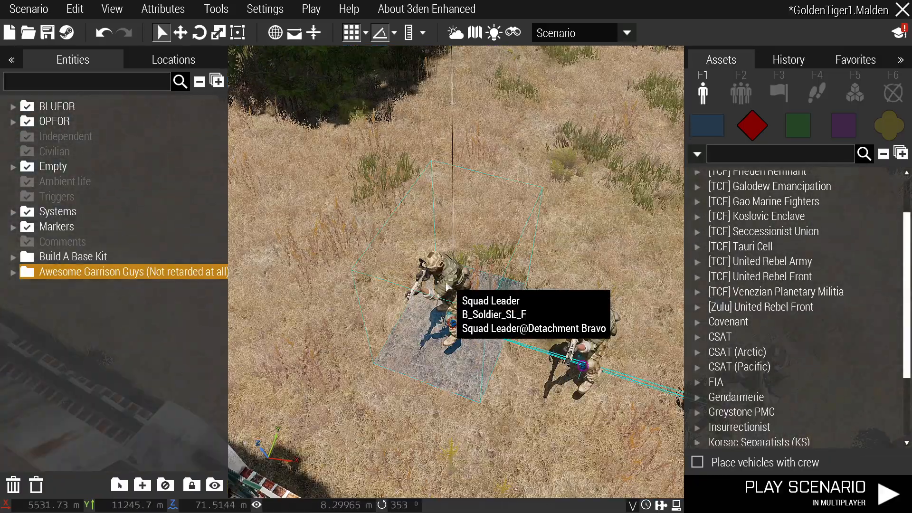
double_click(447, 281)
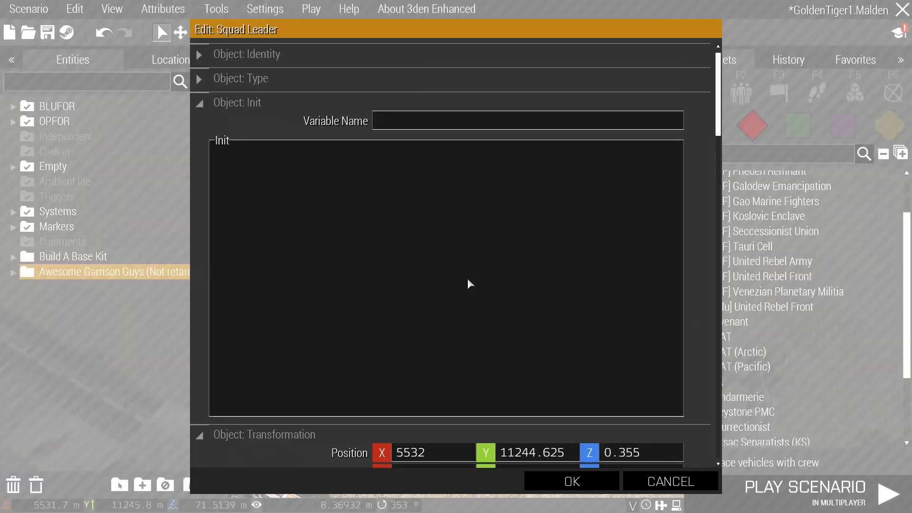
left_click(406, 125)
key("Return")
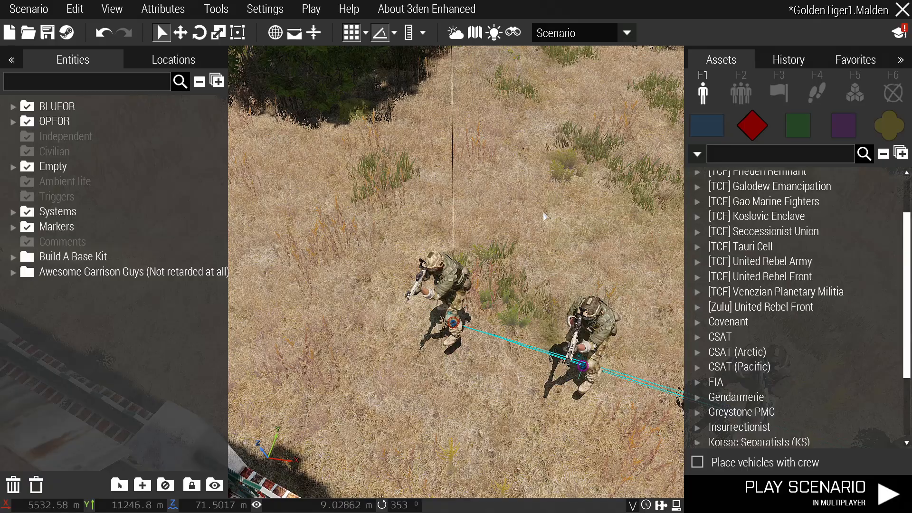
Search modules for 'game master' and place a Zeus Game Master beside the soldiers.
left_click(851, 95)
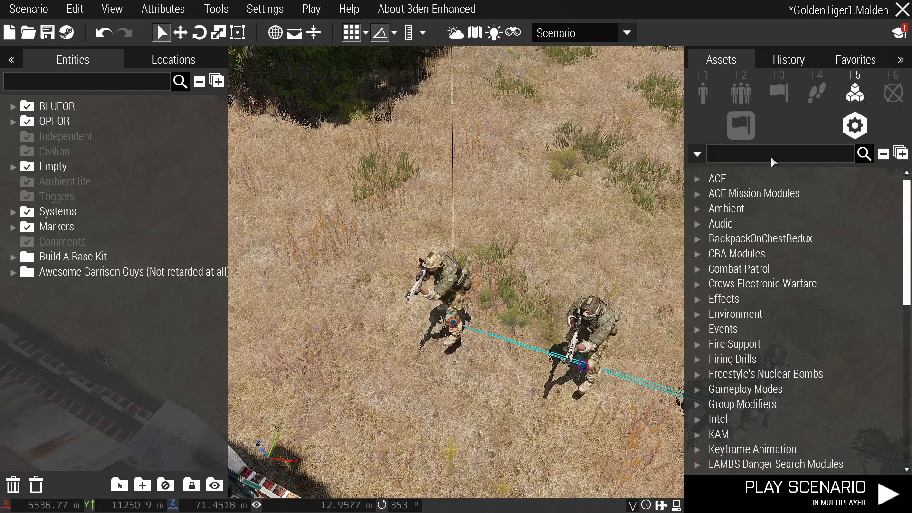
left_click(772, 158)
type("game master")
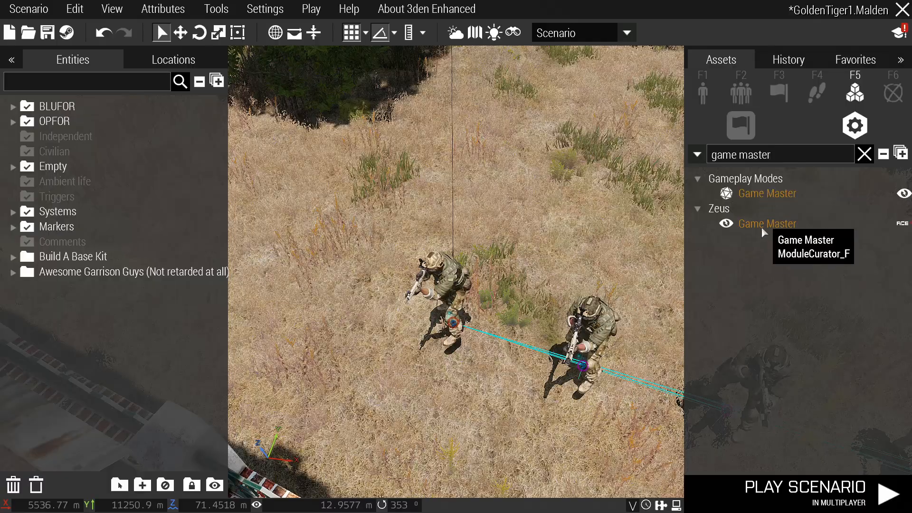
left_click(762, 224)
left_click(737, 225)
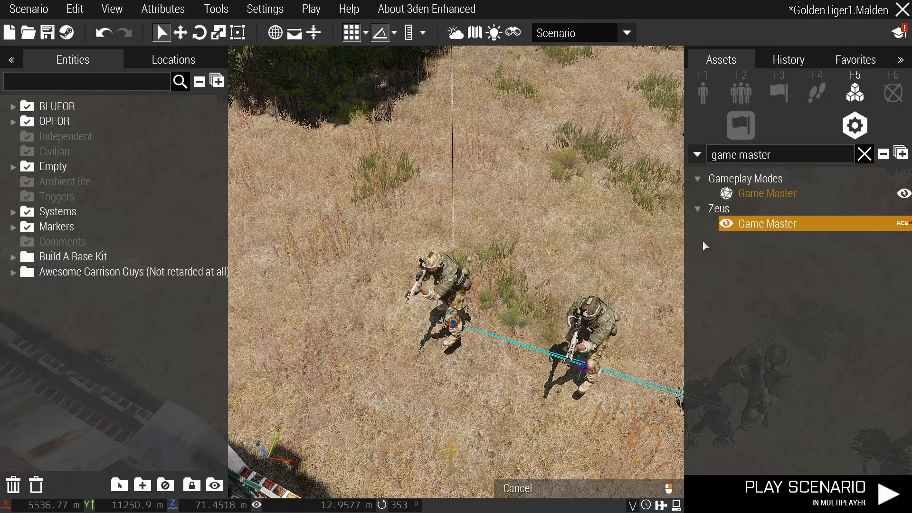
left_click(398, 356)
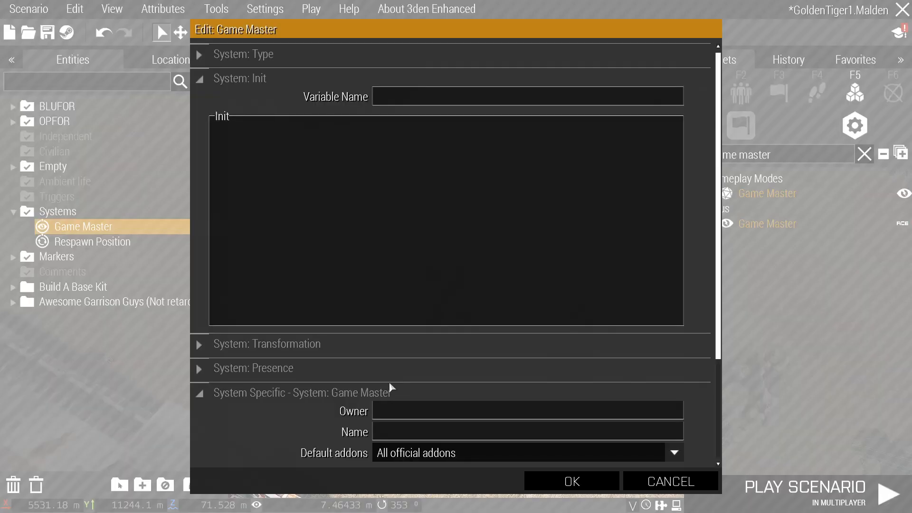
key("Escape")
left_click_drag(396, 360, 394, 382)
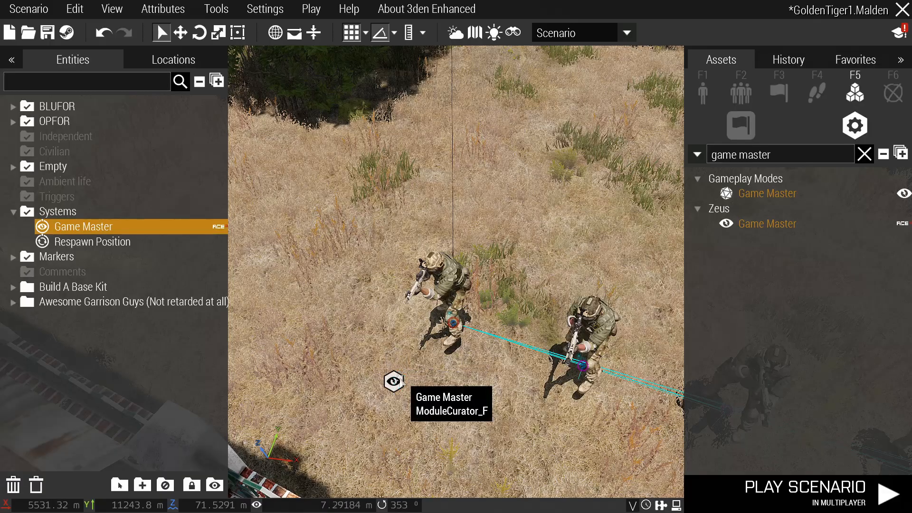
Set the module's Owner to zoos, allow All addons, confirm, and save.
double_click(394, 381)
scroll(401, 376, "down", 3)
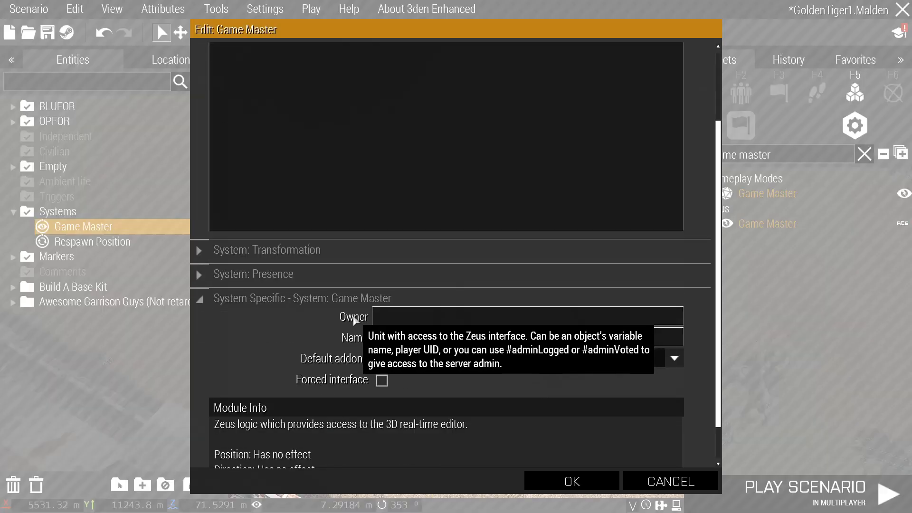
left_click(398, 320)
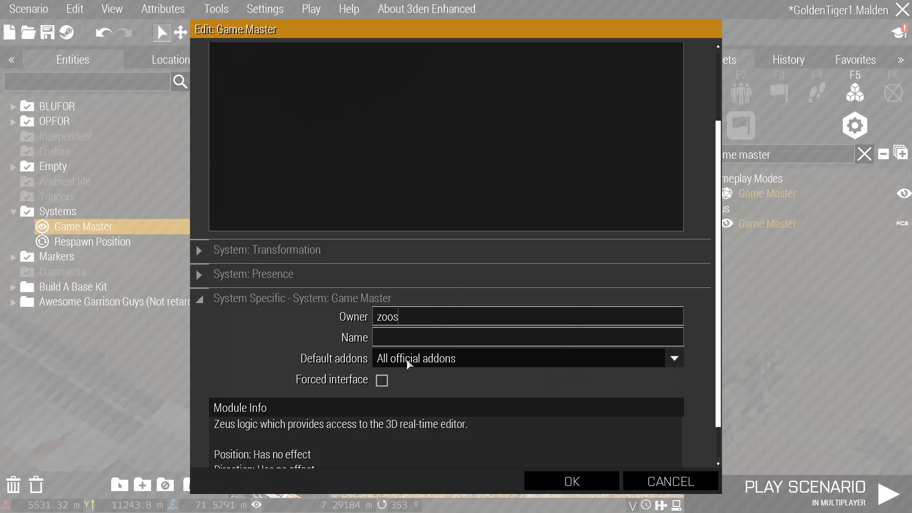
left_click(420, 362)
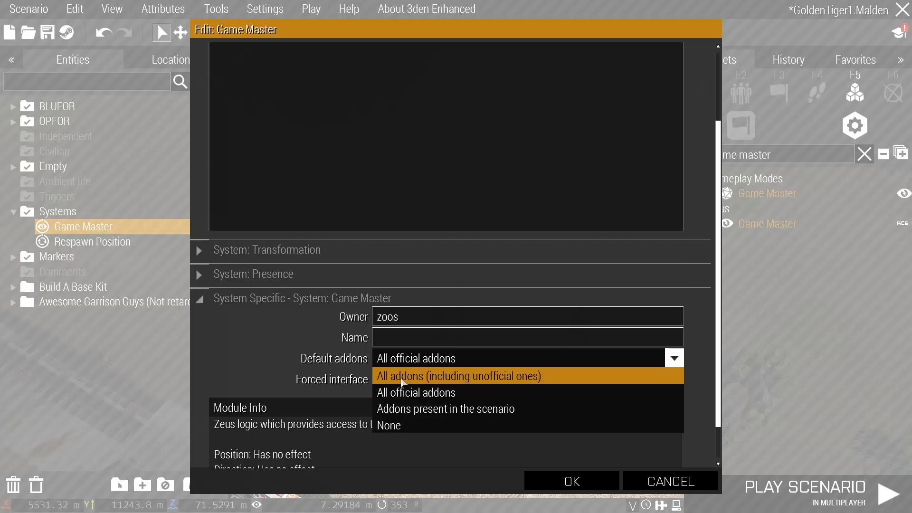
left_click(402, 377)
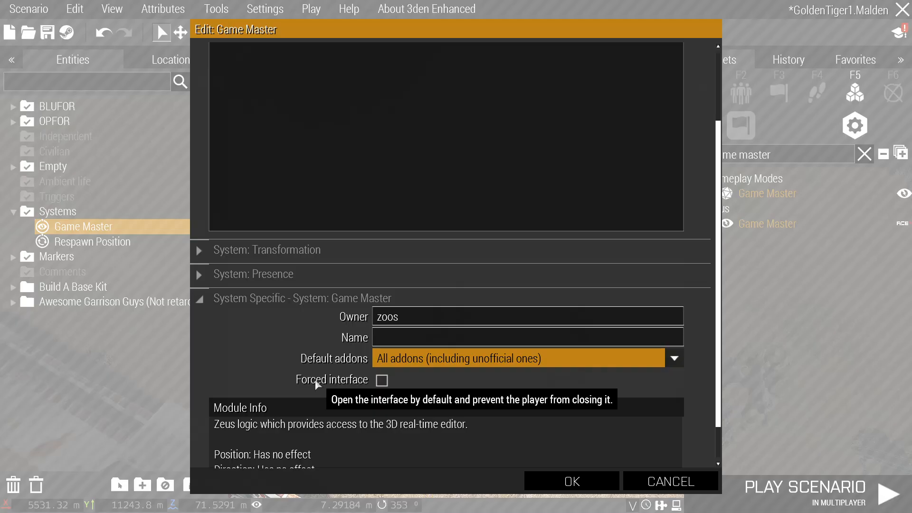
left_click(585, 481)
key("ctrl+s")
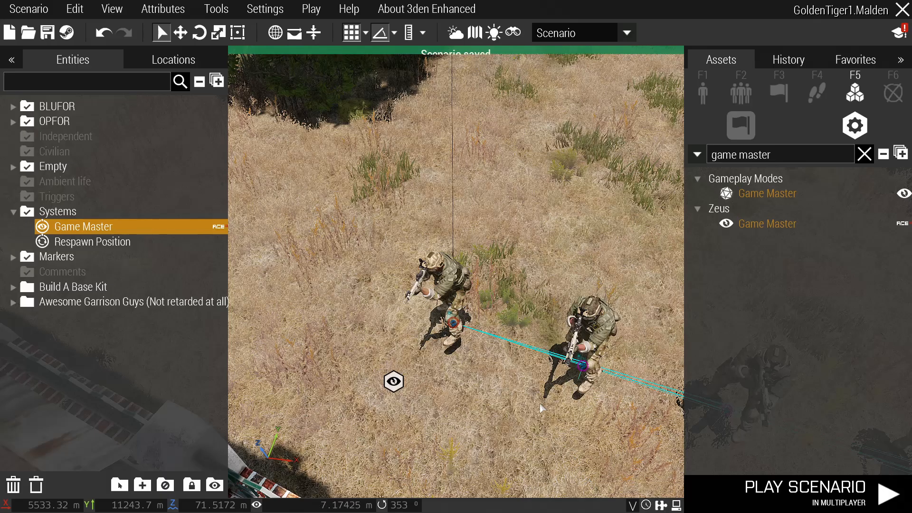
Launch the scenario as a multiplayer test in the Squad Leader slot.
left_click(311, 9)
left_click(360, 140)
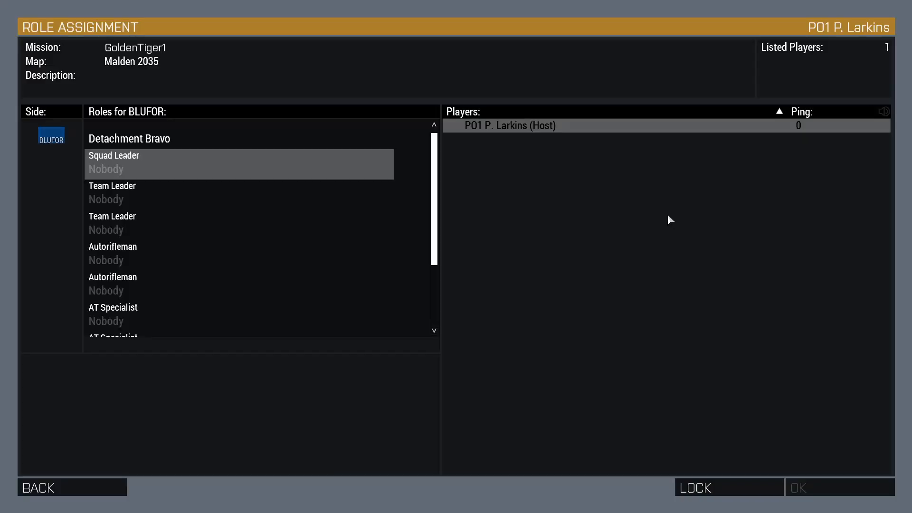
left_click(313, 166)
left_click(831, 484)
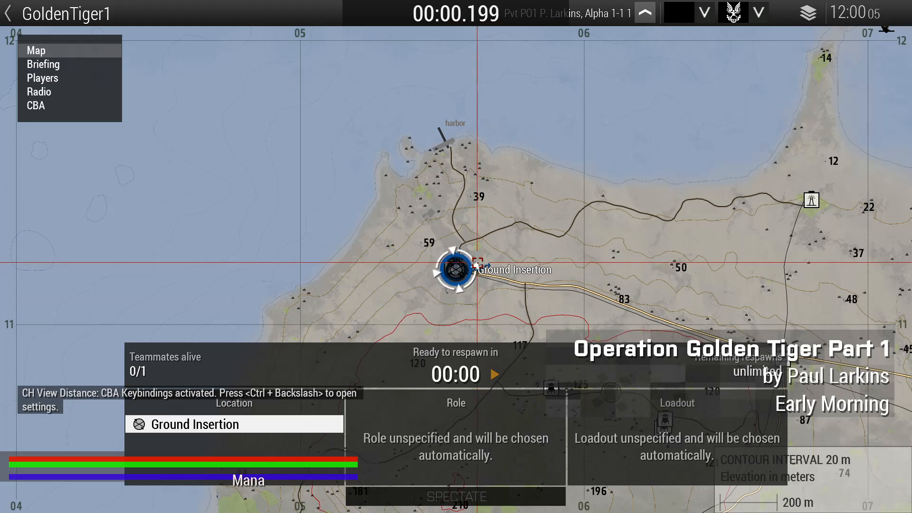
Open the Zeus interface with Y and fly its camera toward the OPFOR base.
key("y")
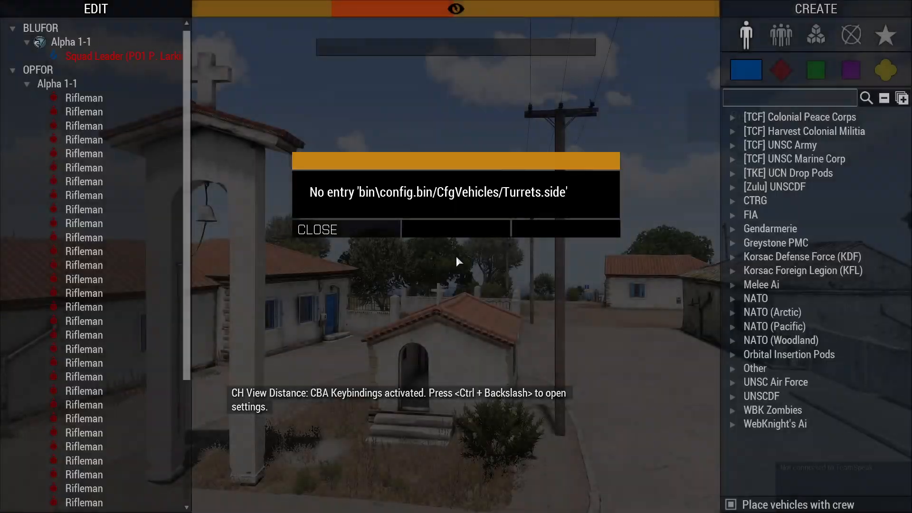
key("y")
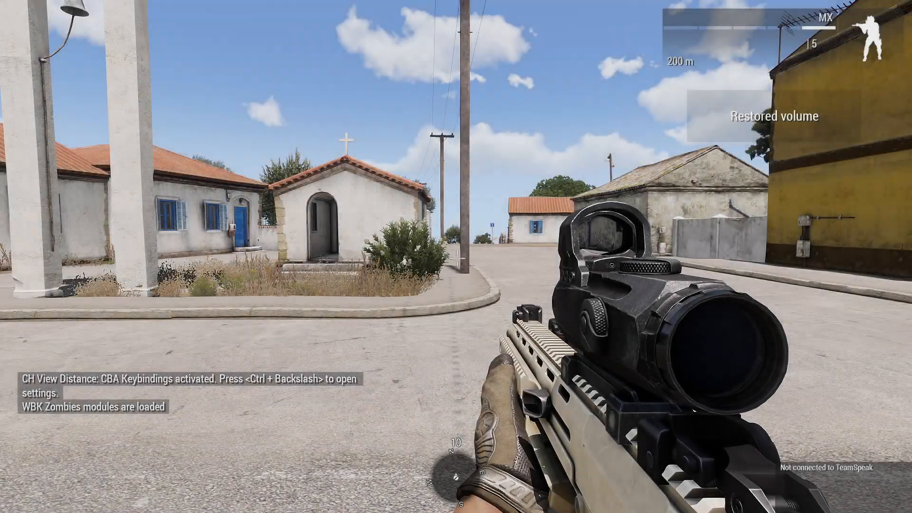
key("y")
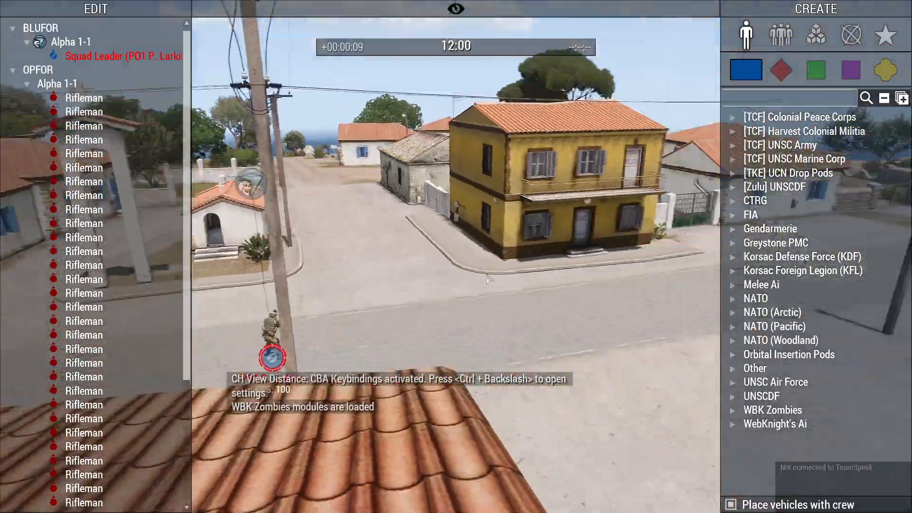
key("q")
key("w")
right_click_drag(487, 280, 470, 284)
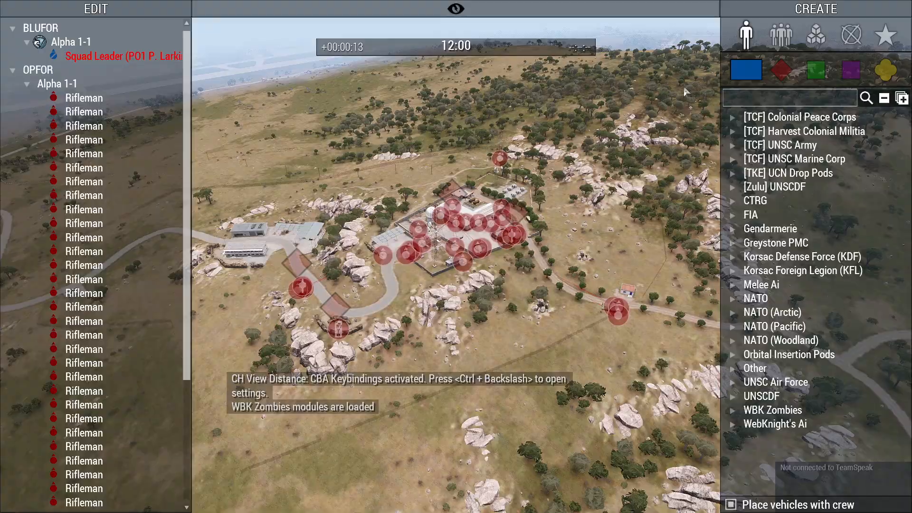
Search the group compositions for 'Sentry' and place an RA Sentry Team on the road.
left_click(783, 44)
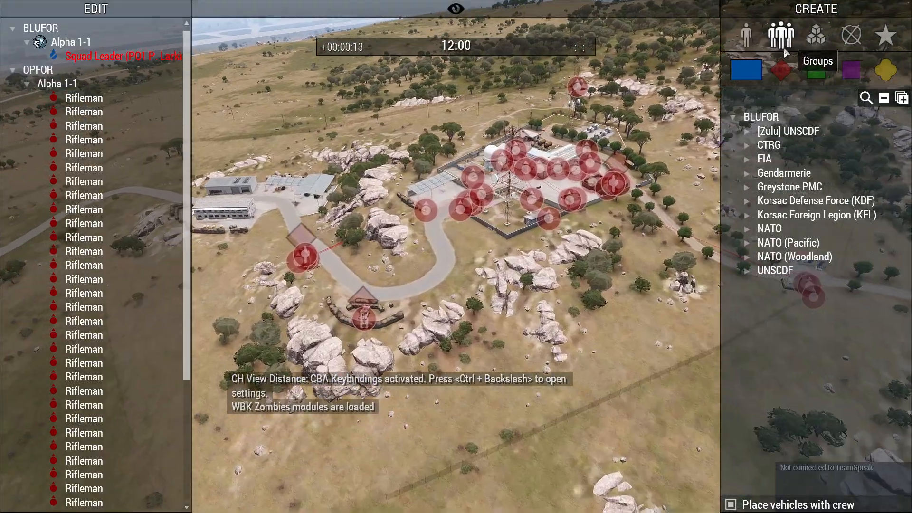
left_click(886, 70)
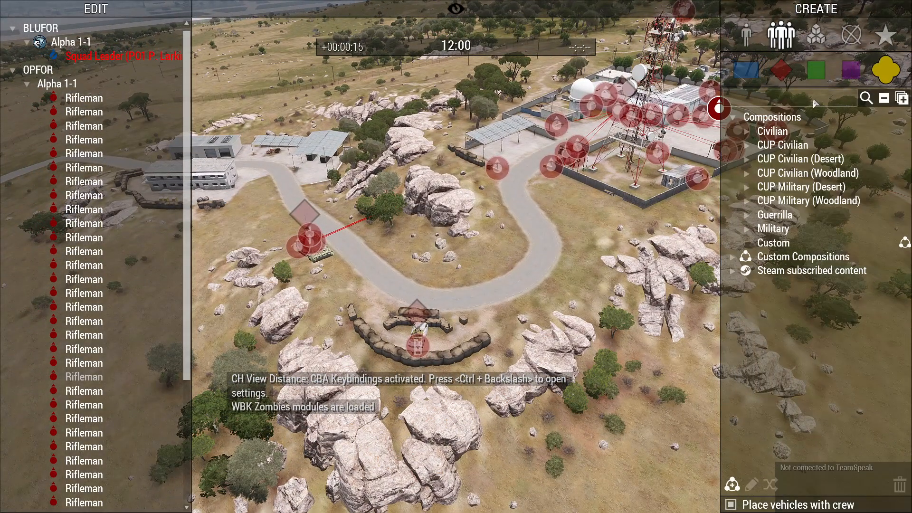
left_click(814, 101)
type("Sentry")
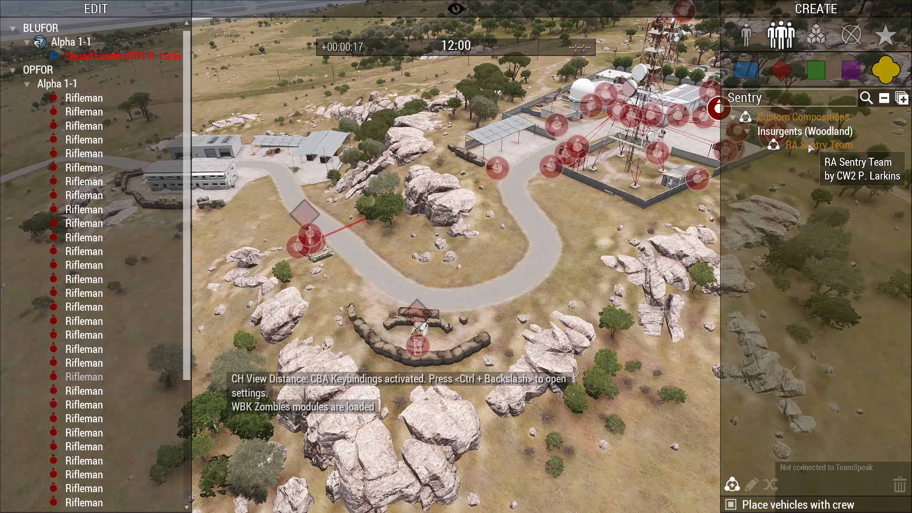
left_click(810, 145)
scroll(489, 295, "up", 10)
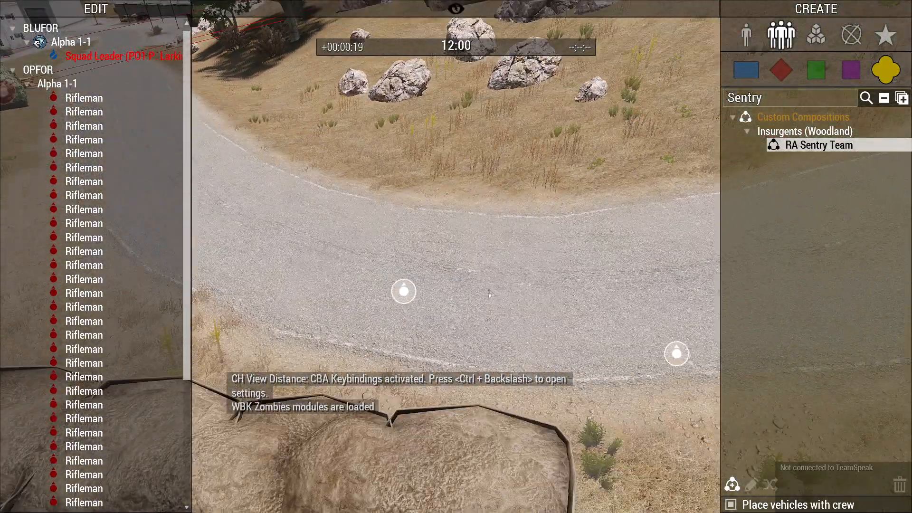
left_click(489, 295)
Set group Alpha 1-5 to Safe behaviour and Limited speed.
scroll(489, 295, "down", 5)
double_click(434, 295)
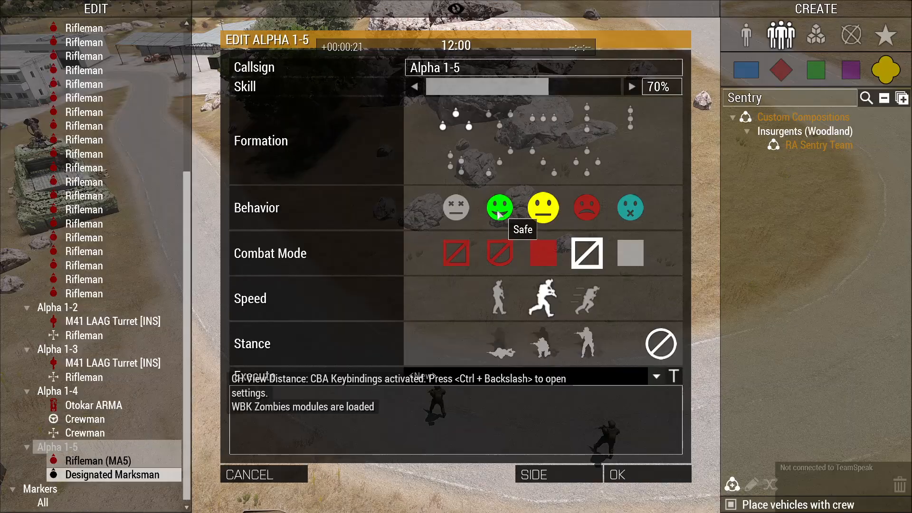
left_click(498, 212)
left_click(497, 297)
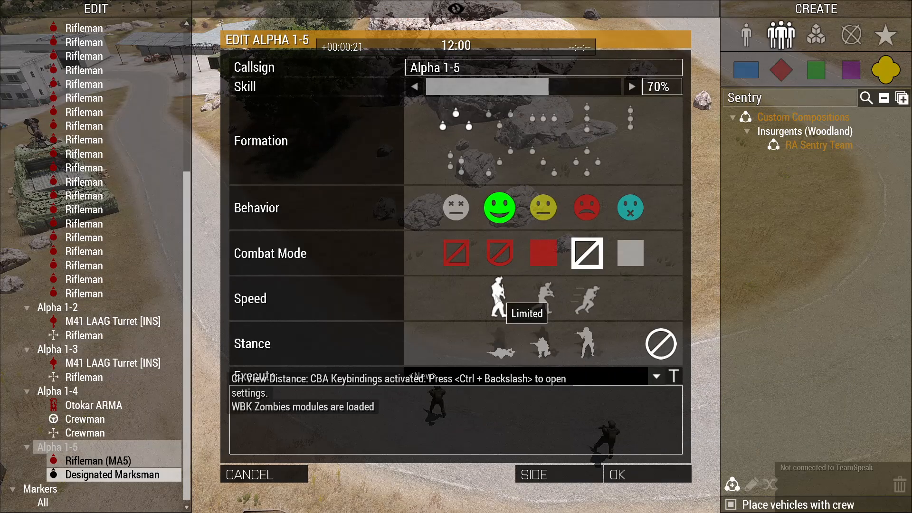
left_click(618, 474)
Add two move waypoints for Alpha 1-5 along the road.
scroll(479, 257, "down", 8)
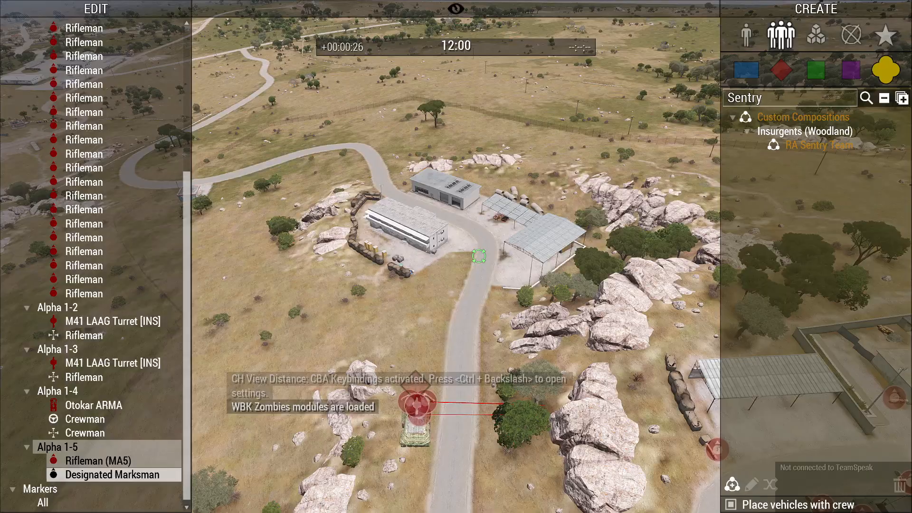
right_click(487, 236)
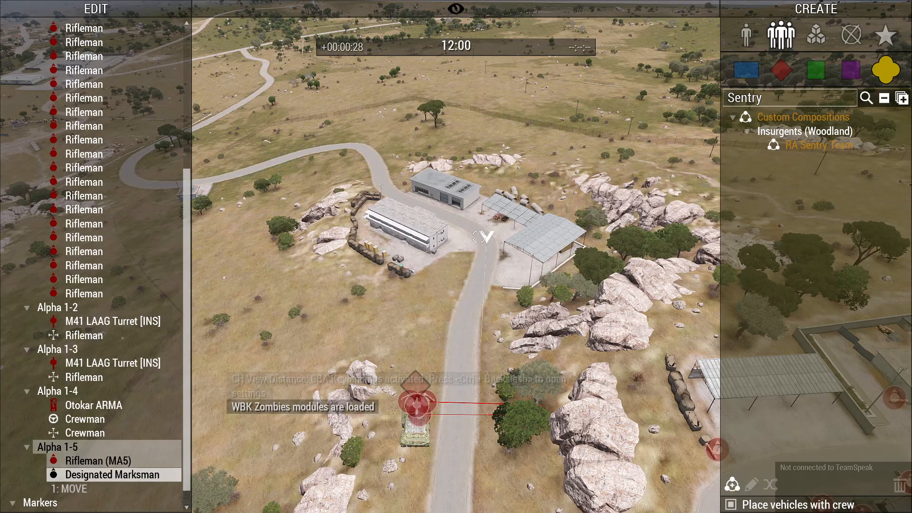
key("s")
key("d")
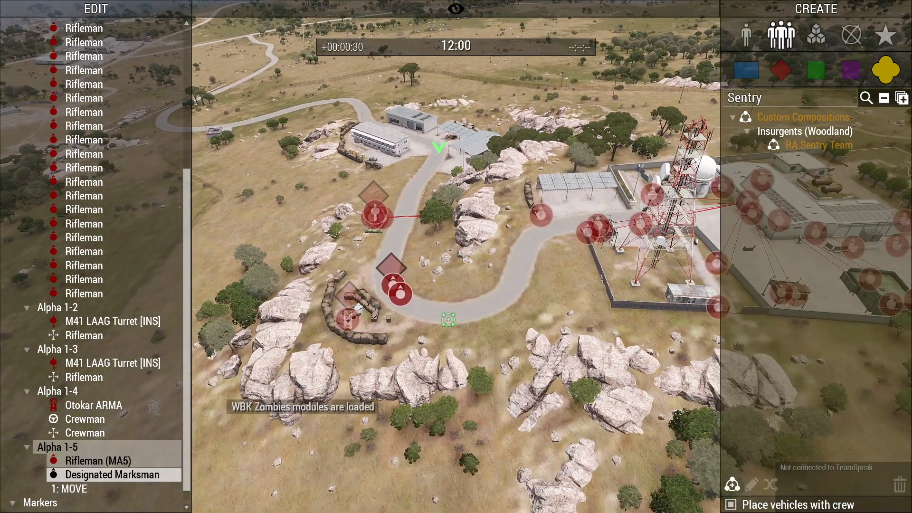
right_click(465, 318)
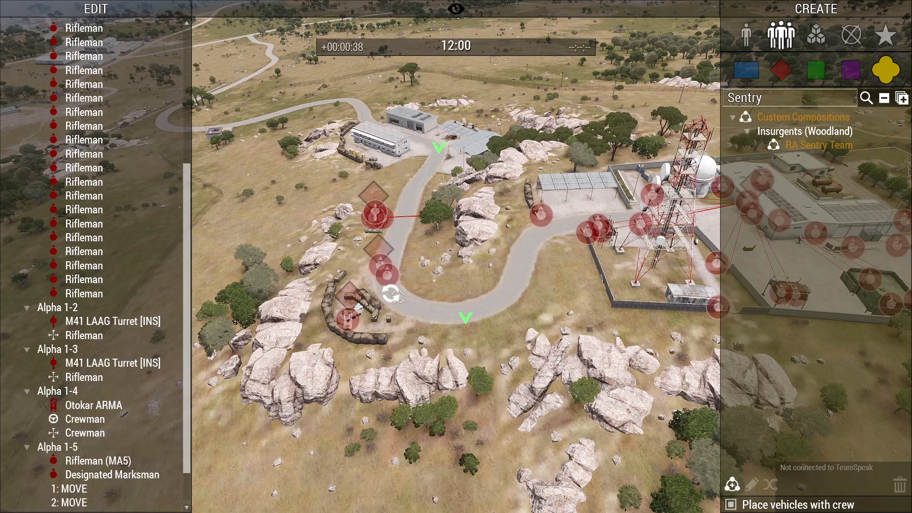
Place a second RA Sentry Team, Alpha 1-6, beside the radio tower and check its settings.
key("a")
key("w")
scroll(419, 290, "up", 4)
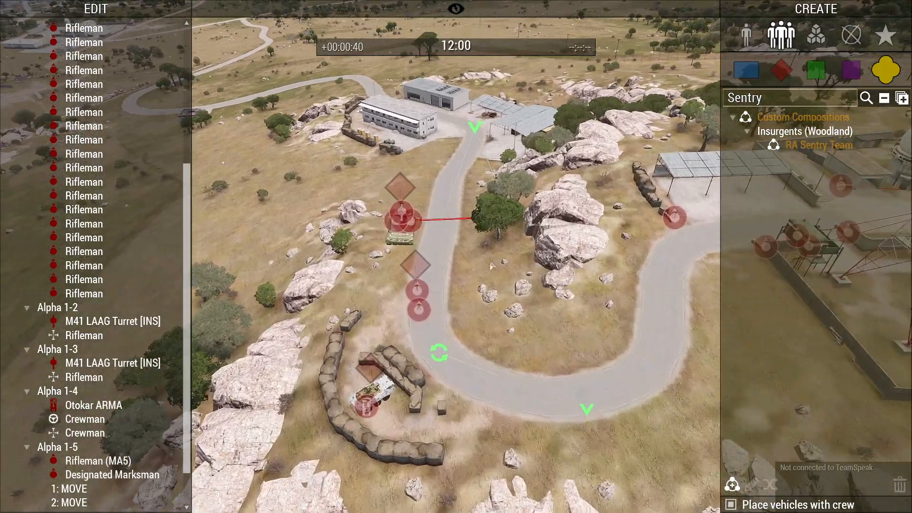
key("d")
key("s")
left_click(829, 149)
key("d")
key("w")
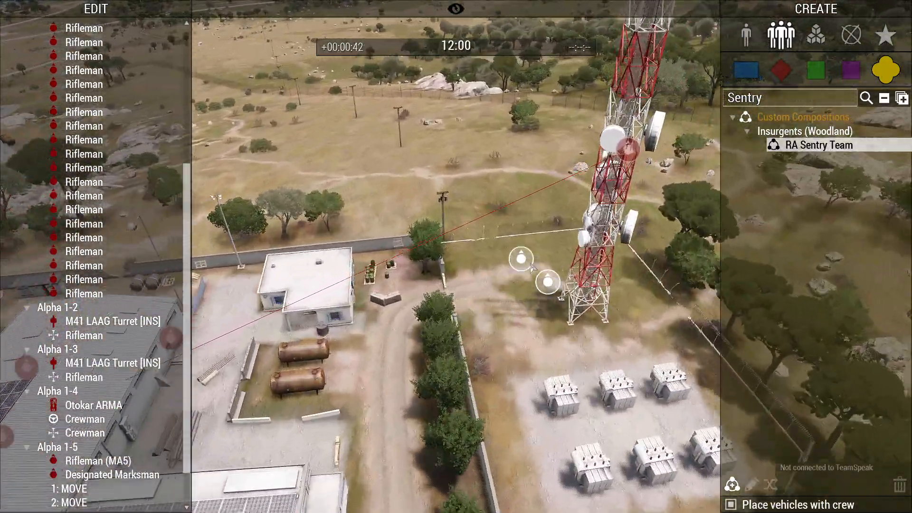
left_click(505, 311)
double_click(498, 269)
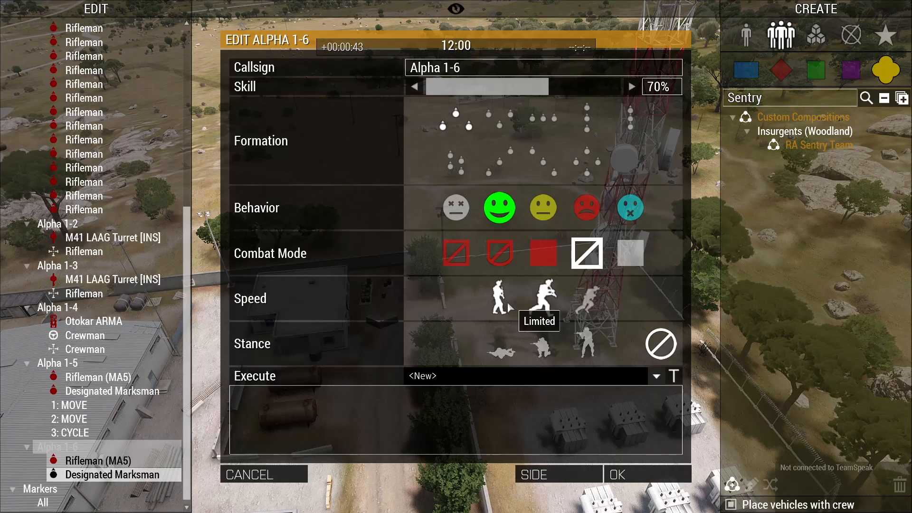
key("Return")
Survey the crouching rifleman, the turreted wall, the hillside bunkers and the two roadside soldiers.
scroll(492, 410, "down", 5)
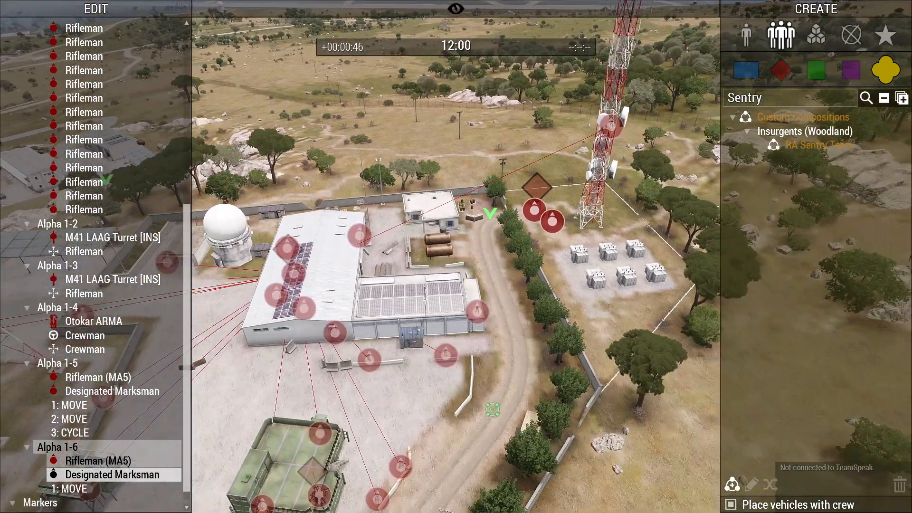
scroll(473, 421, "up", 10)
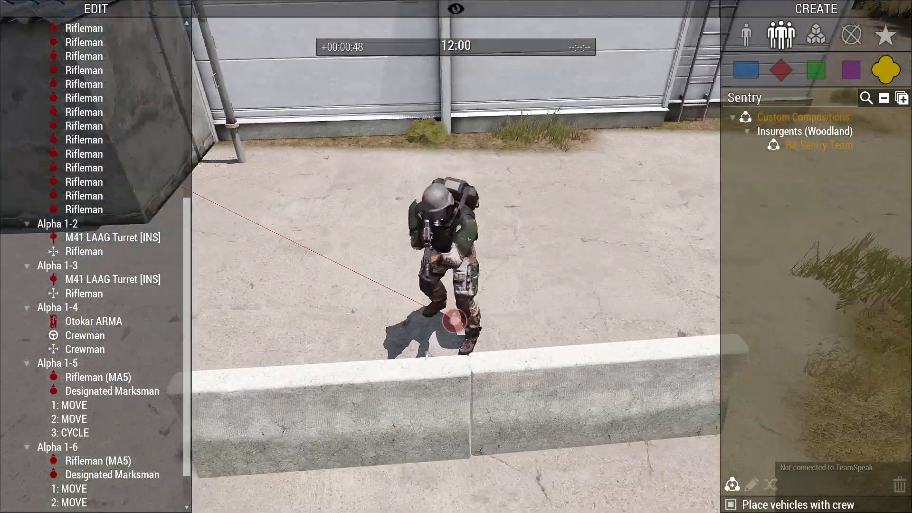
key("d")
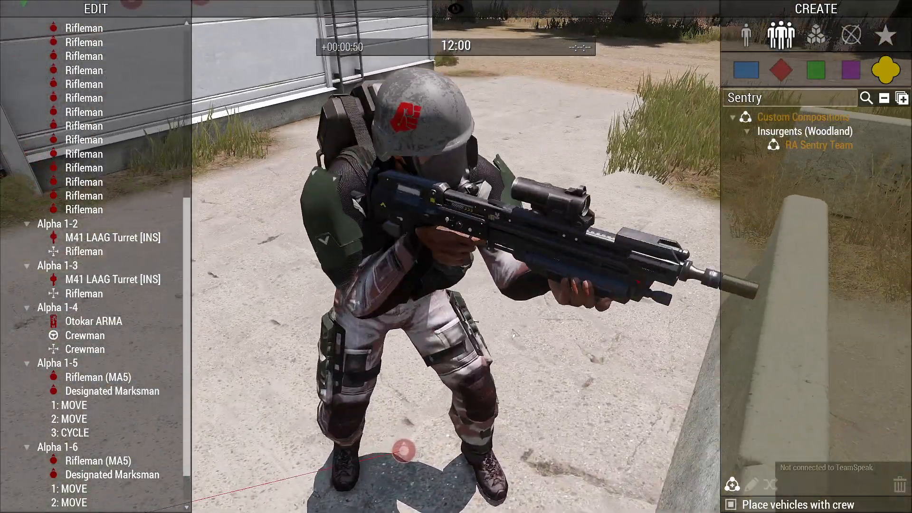
right_click_drag(512, 341, 676, 408)
key("s")
key("d")
key("a")
key("a")
key("w")
key("d")
key("w")
key("w")
key("s")
key("w")
key("w")
key("w")
right_click_drag(586, 352, 582, 392)
key("w")
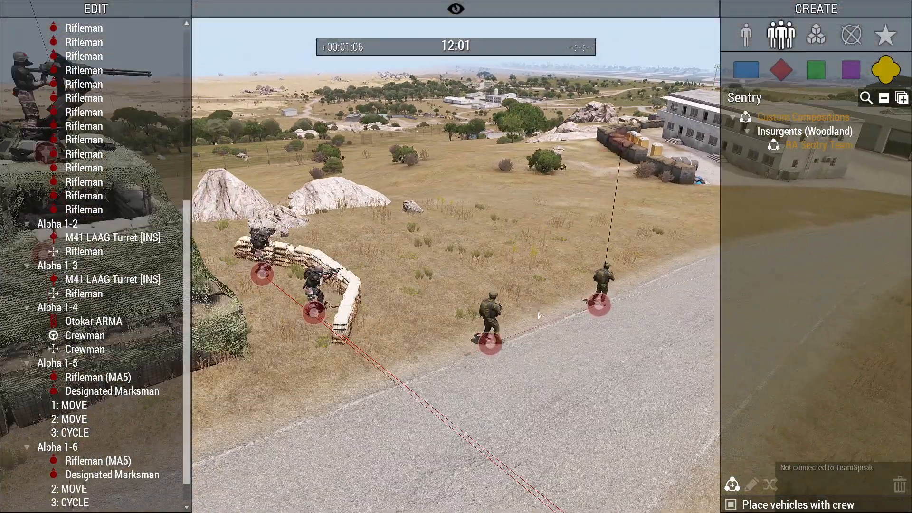
right_click_drag(539, 326, 574, 292)
key("w")
key("w")
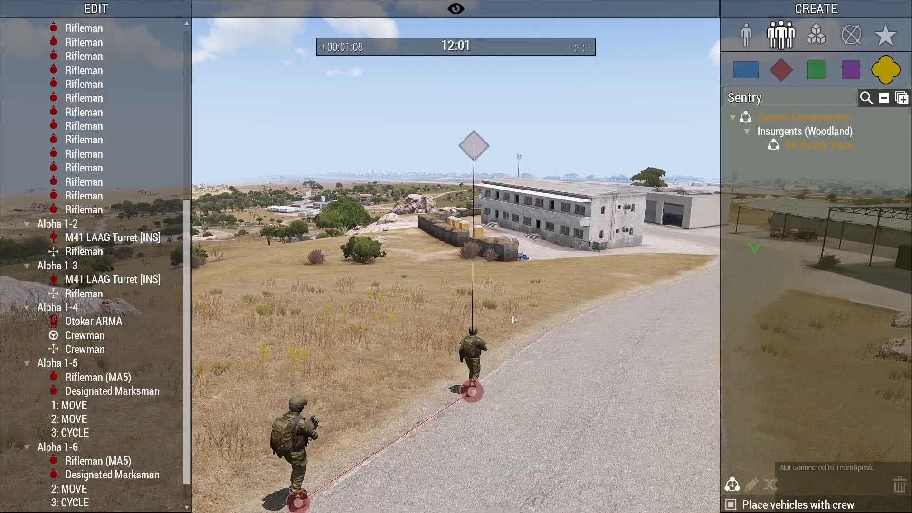
key("w")
right_click_drag(575, 311, 399, 368)
Rise above the base, then descend past the courtyard riflemen toward the green bunker.
key("q")
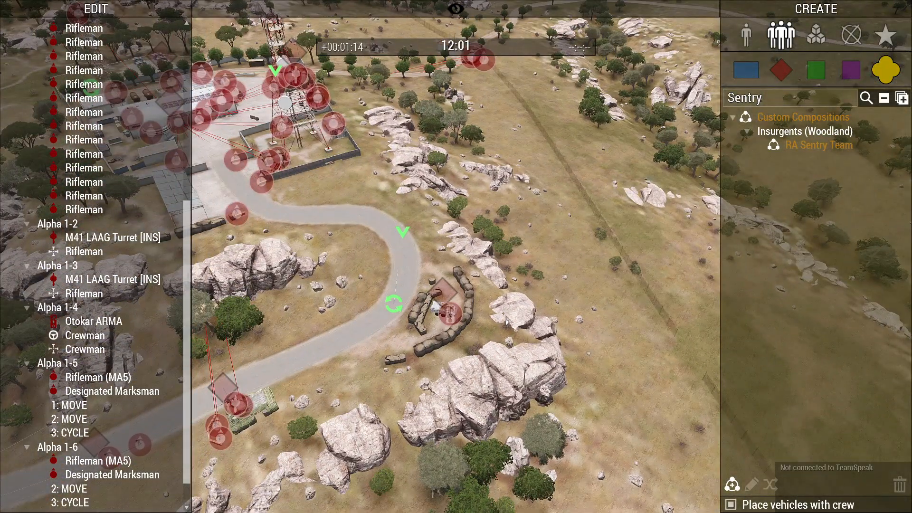
right_click_drag(507, 321, 565, 288)
key("w")
key("w")
key("z")
key("w")
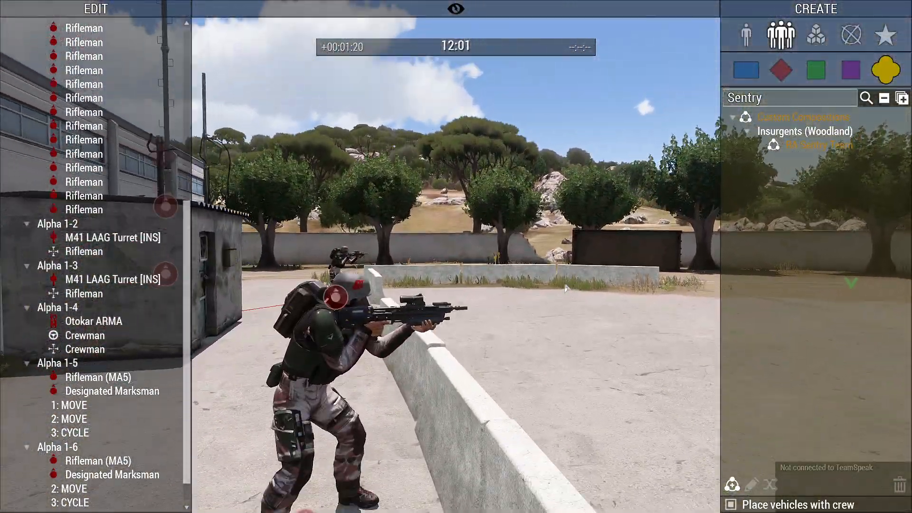
key("w")
key("d")
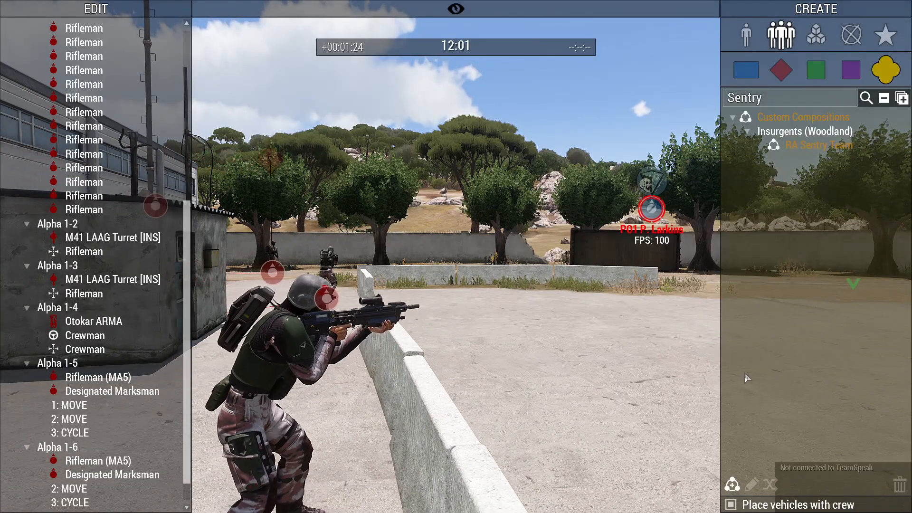
right_click_drag(509, 297, 457, 302)
right_click_drag(283, 339, 523, 380)
key("q")
Teleport the Zeus player unit into the base yard and inspect the rifleman by the barriers.
right_click(498, 296)
left_click(538, 339)
key("w")
right_click_drag(475, 409, 295, 360)
key("z")
key("w")
key("z")
key("w")
right_click_drag(471, 368, 388, 364)
key("w")
key("w")
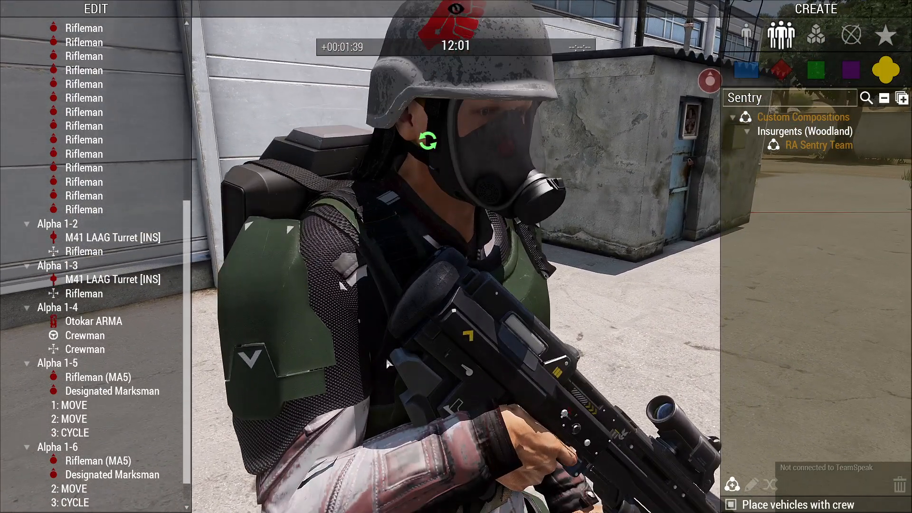
key("w")
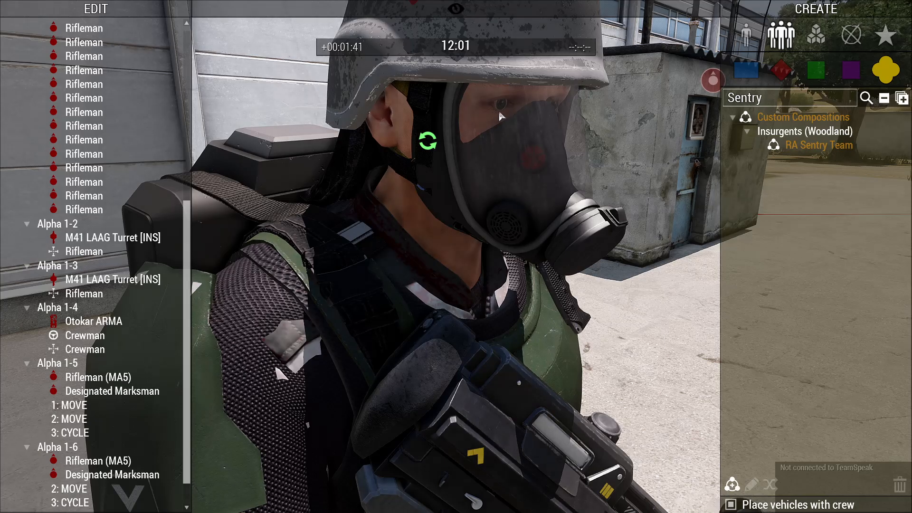
key("s")
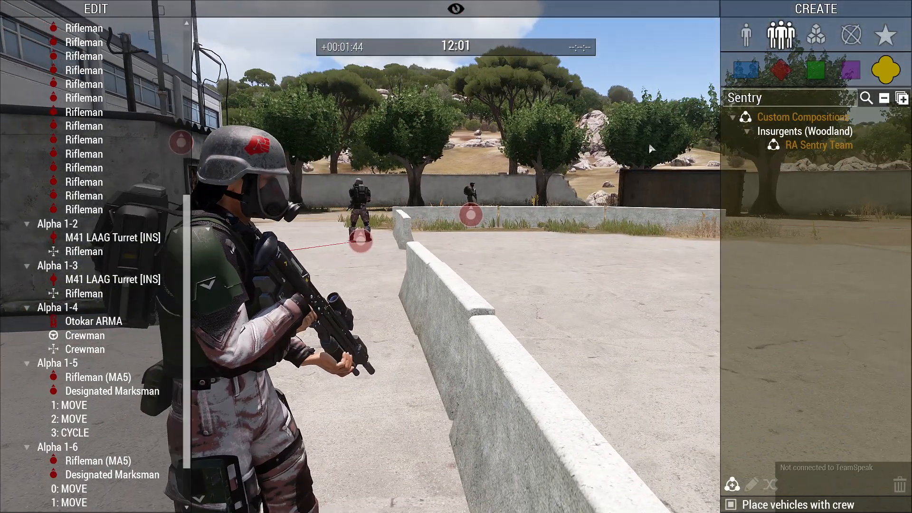
Teleport the player unit behind the wall onto the container and open its medical menu.
right_click(680, 142)
left_click(698, 181)
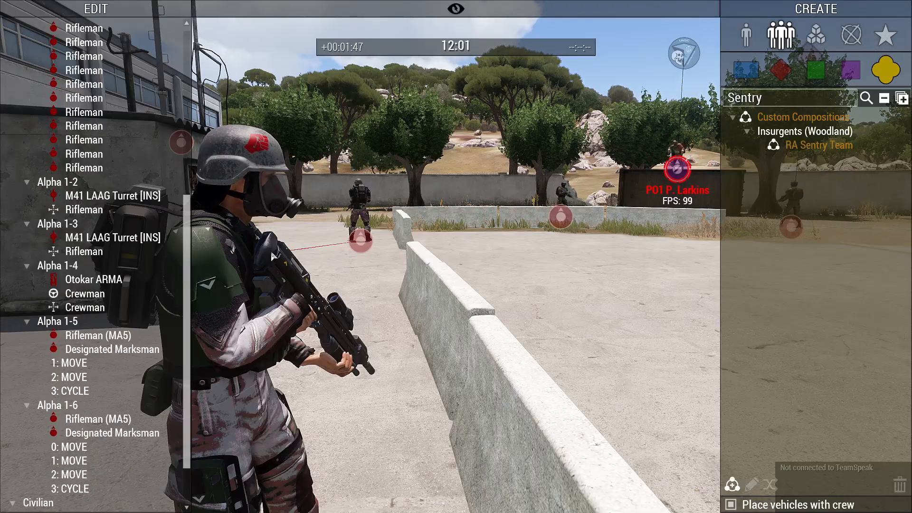
right_click_drag(606, 207, 607, 200)
key("w")
key("q")
right_click_drag(539, 209, 483, 437)
key("z")
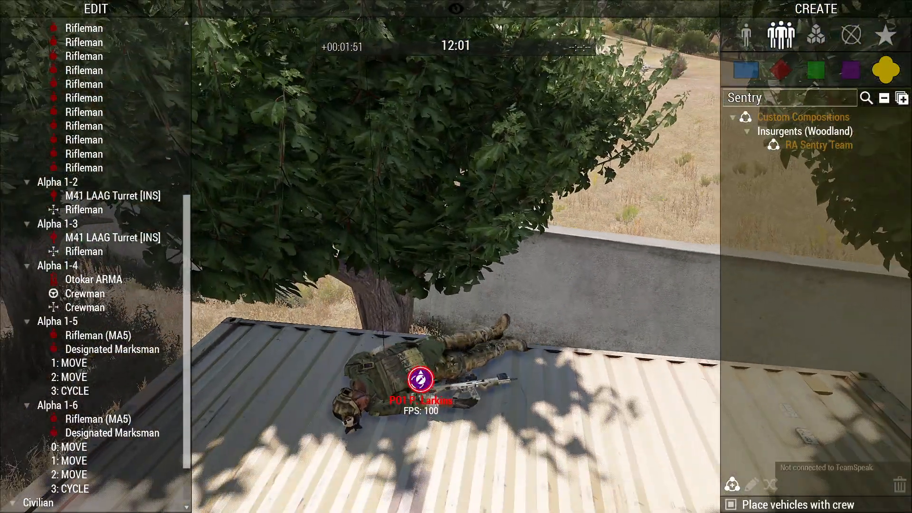
right_click(420, 380)
left_click(489, 310)
Check the right-arm injuries, then teleport the Zeus player to a spot out on the hills.
left_click(440, 183)
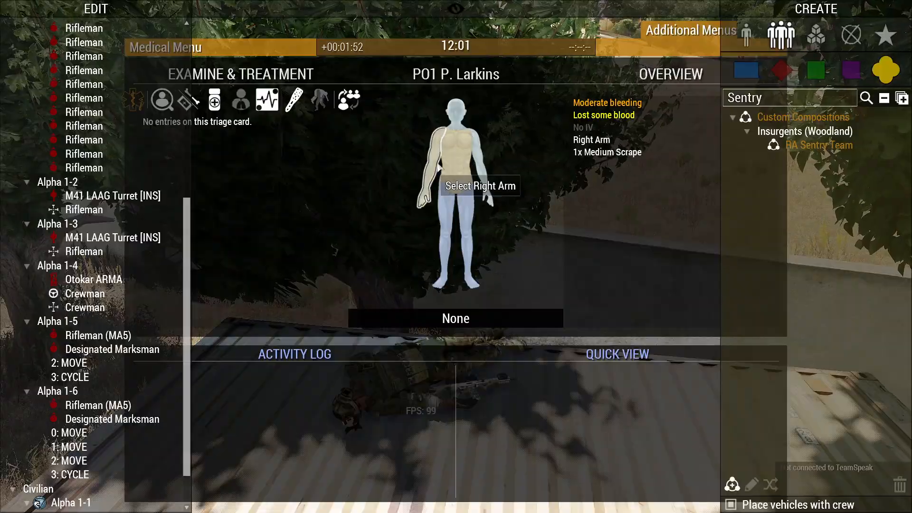
key("Escape")
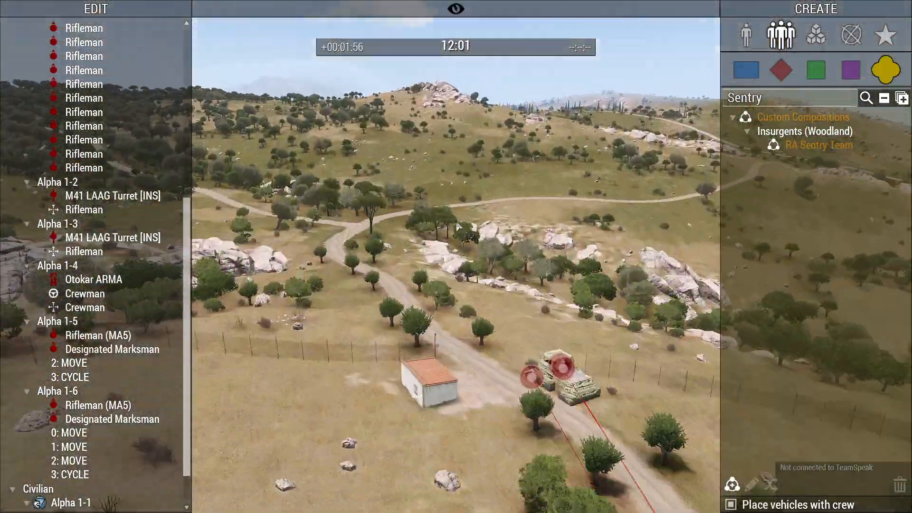
key("w")
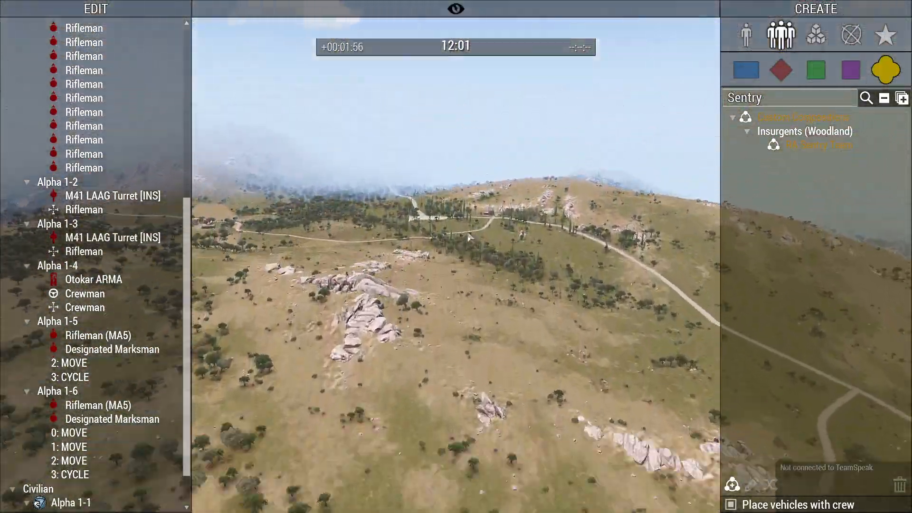
right_click(455, 249)
left_click(480, 293)
key("w")
scroll(453, 248, "up", 5)
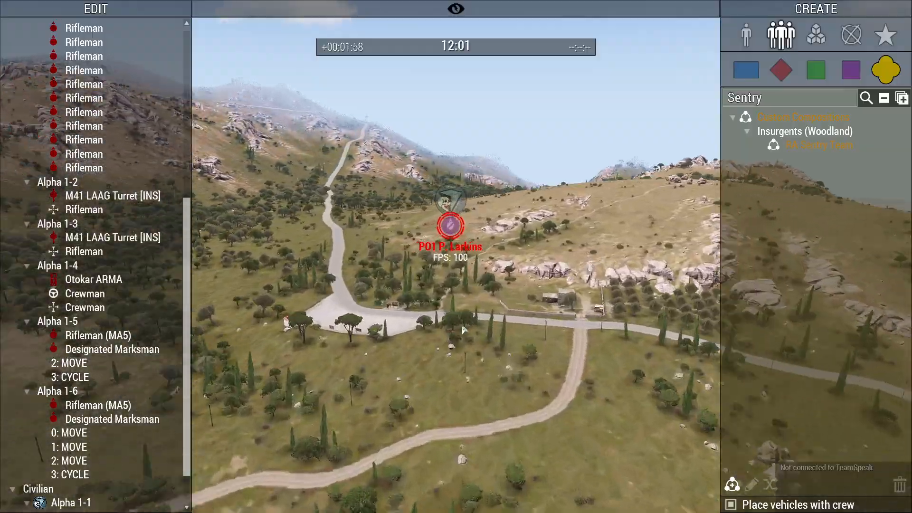
Heal all units from the P01 unit's actions and fly toward the enemy compound.
right_click(445, 259)
mouse_move(571, 268)
left_click(676, 275)
right_click_drag(676, 275, 320, 280)
key("w")
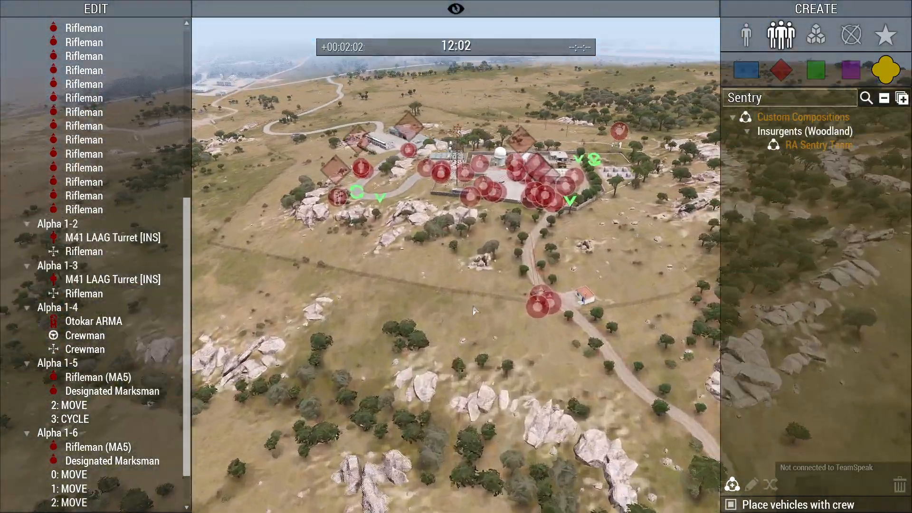
right_click_drag(476, 311, 478, 280)
key("w")
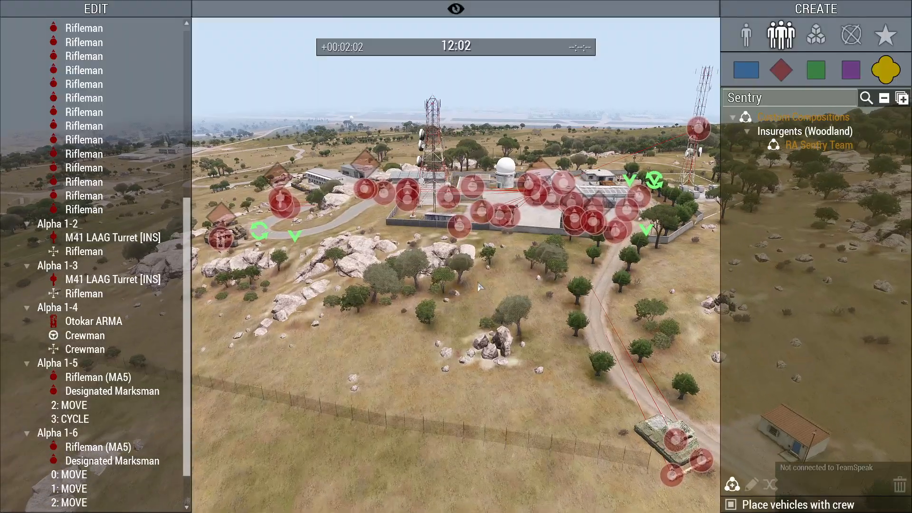
key("w")
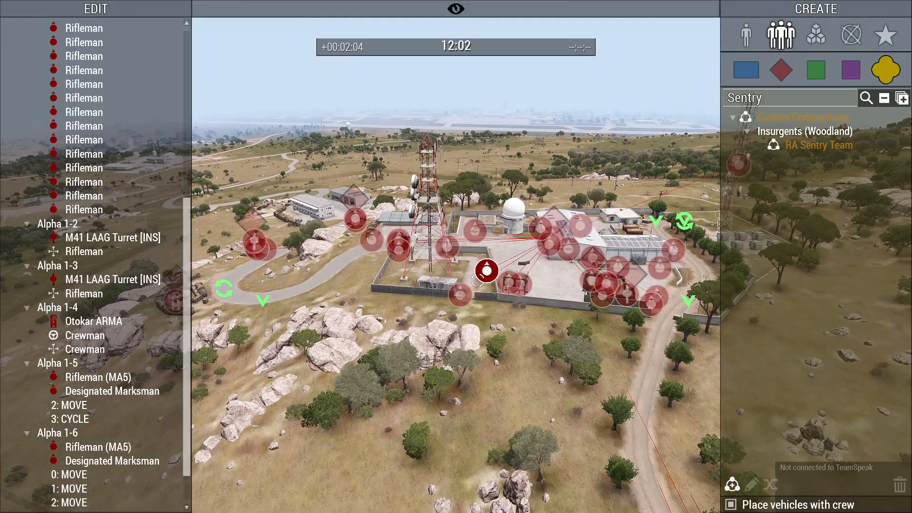
Abort the mission, skip the debriefing, and leave the lobby back to Eden.
key("Escape")
left_click(145, 452)
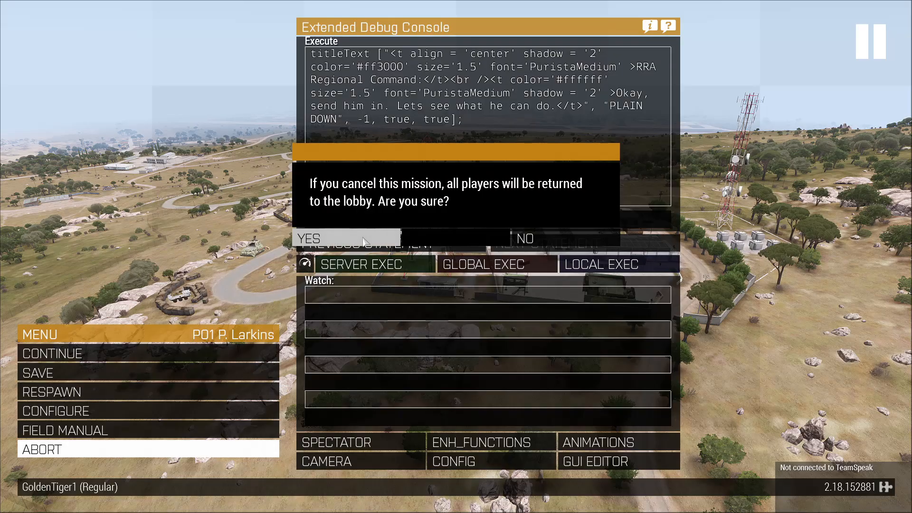
left_click(384, 237)
left_click(698, 449)
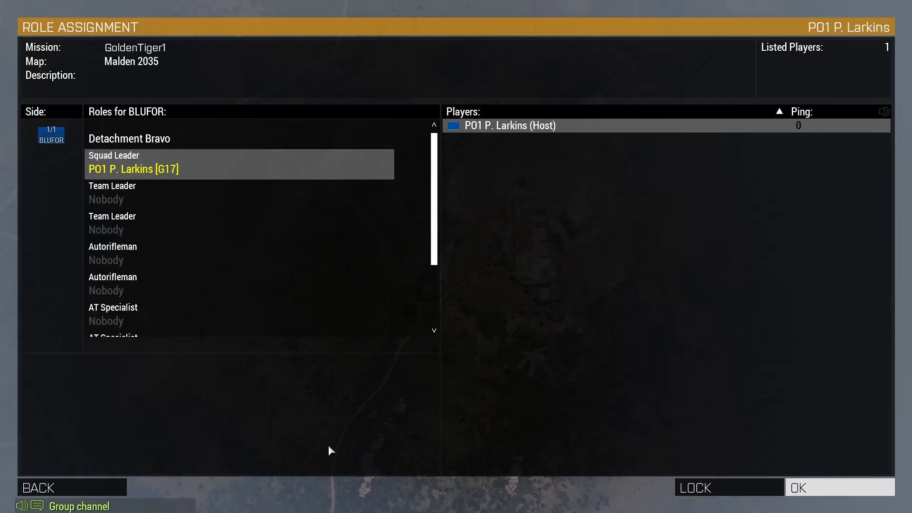
key("Escape")
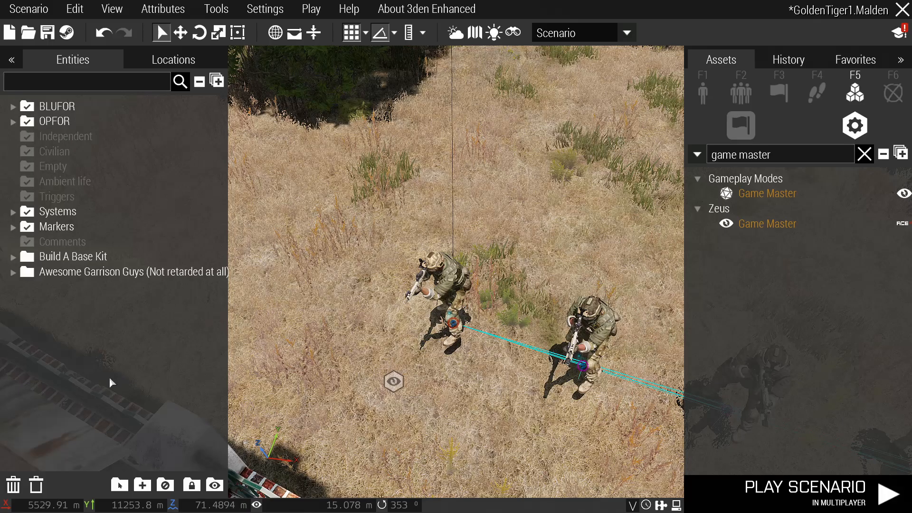
Search the custom group compositions for 'arsenal' and select the G17 Arsenal.
scroll(463, 353, "down", 6)
right_click_drag(478, 353, 496, 345)
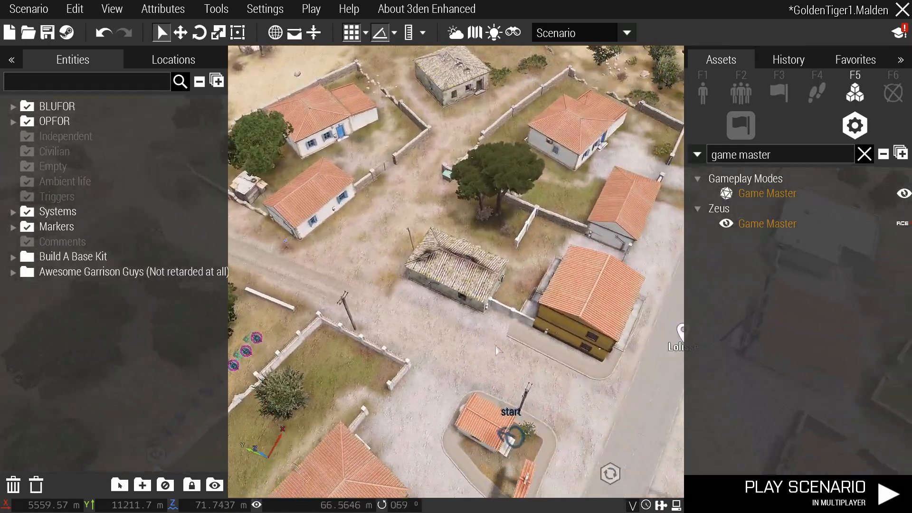
left_click(747, 97)
left_click(902, 127)
left_click(793, 157)
key("ctrl+a")
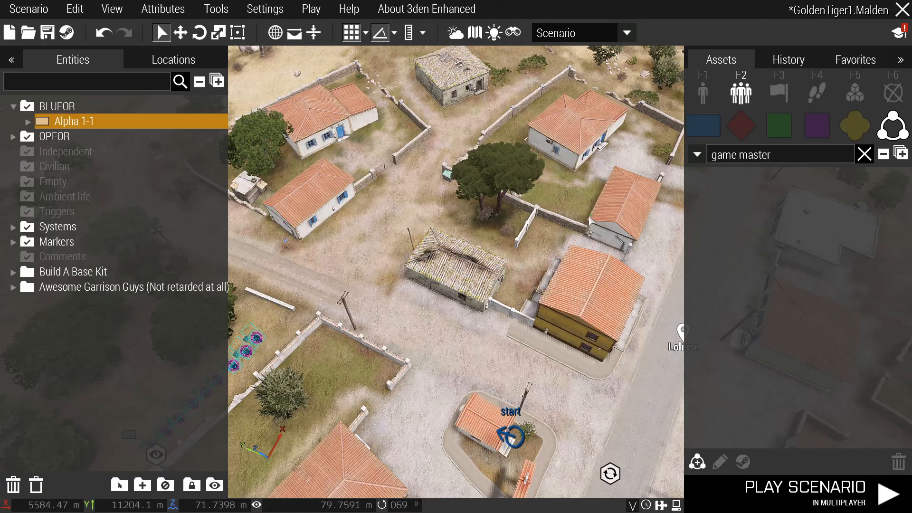
type("arsenal")
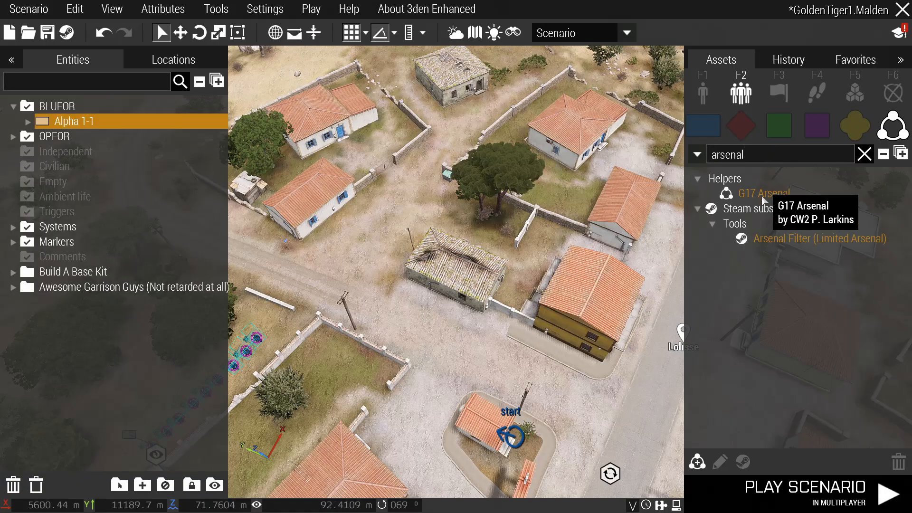
left_click(764, 194)
Place the G17 Arsenal cargo net box and drag it onto the village road.
key("a")
scroll(502, 362, "up", 5)
key("w")
key("a")
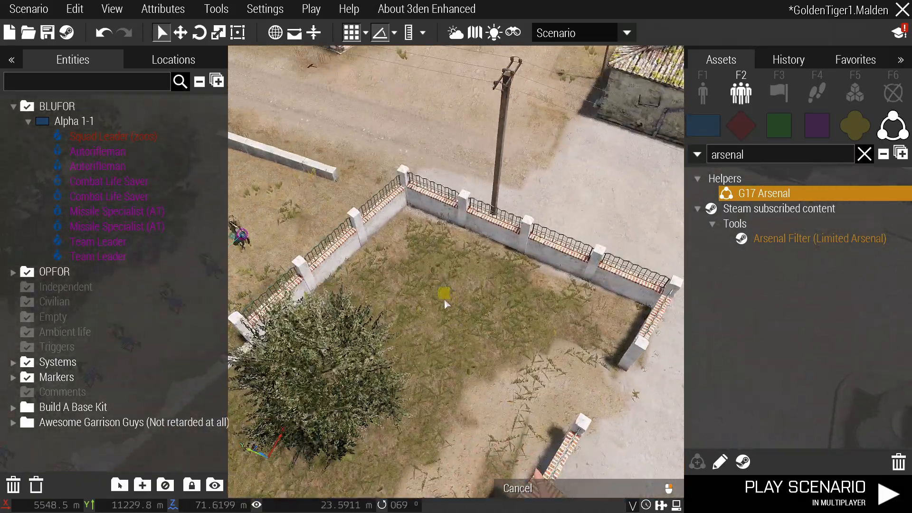
left_click(509, 325)
key("d")
left_click_drag(518, 333, 458, 317)
left_click(419, 324)
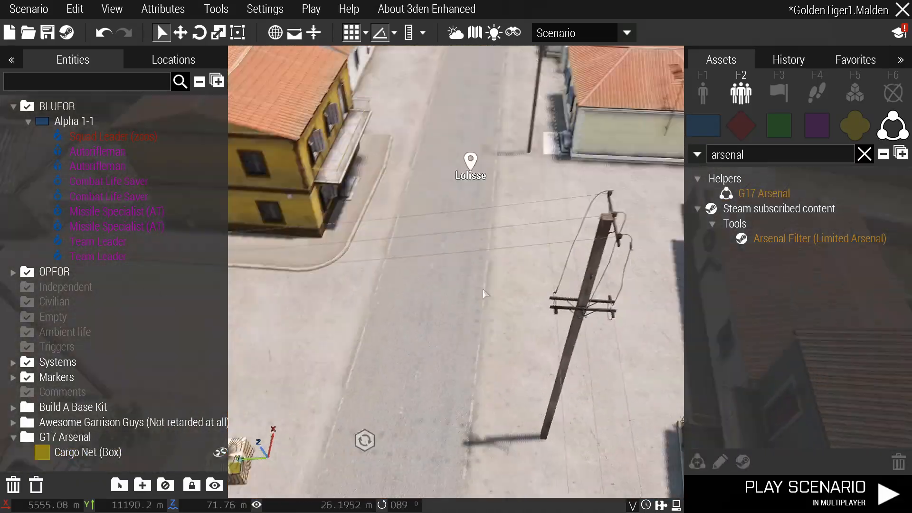
Change the end marker's text to 'Enemy Fortifications'.
mouse_move(364, 438)
right_mouse_down()
mouse_move(527, 276)
mouse_move(512, 255)
mouse_move(513, 238)
mouse_move(526, 330)
right_mouse_up()
key("w")
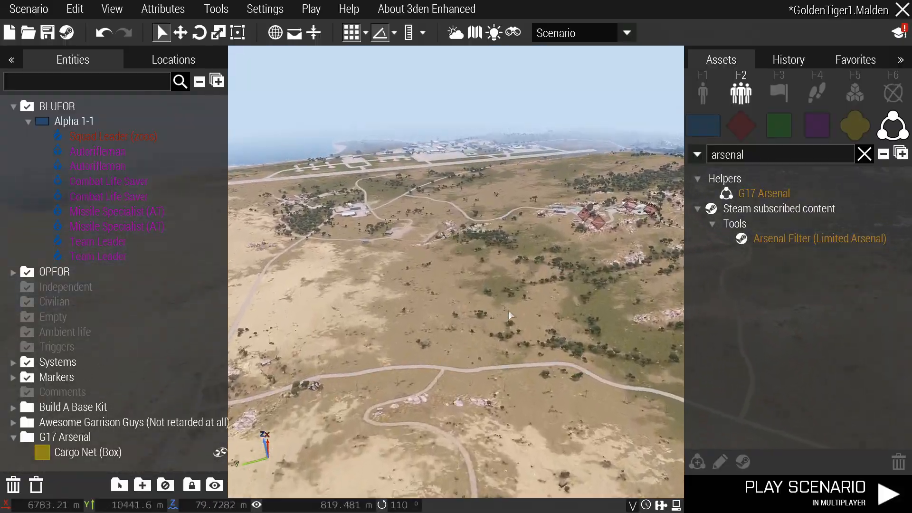
scroll(528, 332, "up", 4)
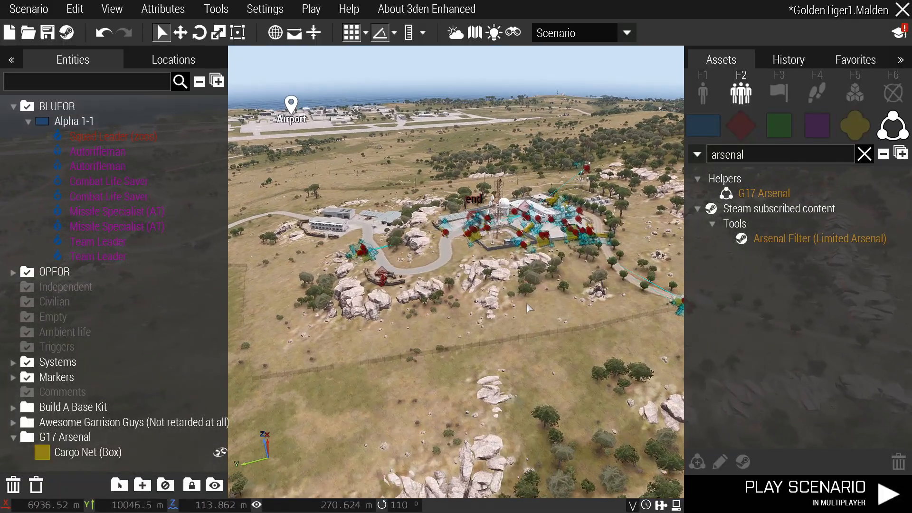
right_click_drag(527, 308, 526, 279)
scroll(449, 384, "up", 6)
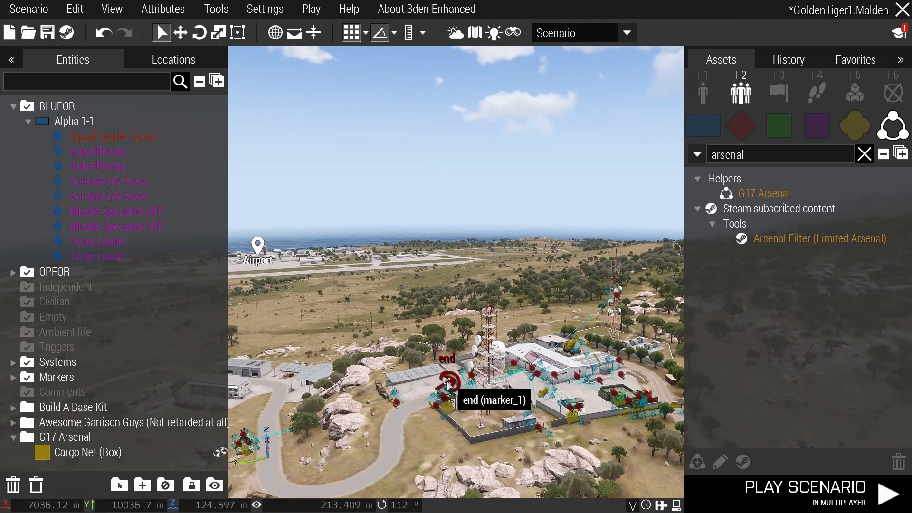
double_click(448, 384)
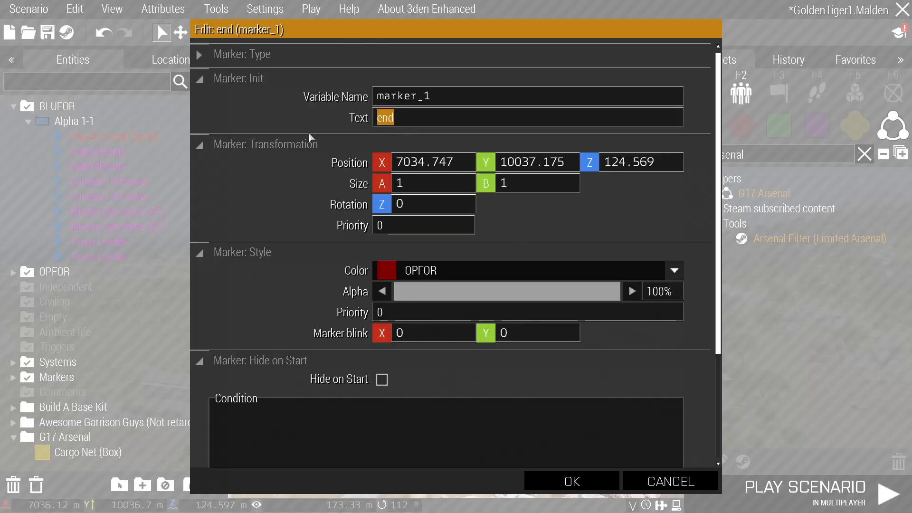
type("Enemy Fortifications")
key("Return")
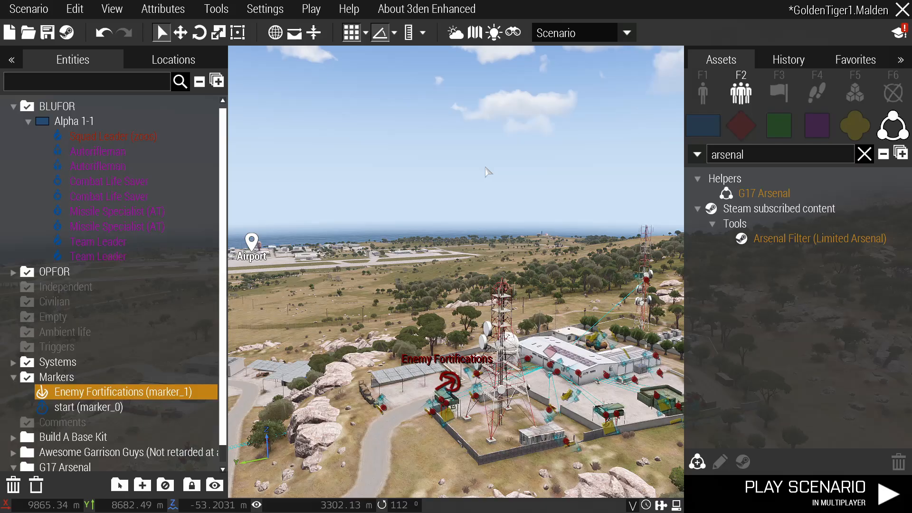
Inspect the sandbag barricade's attributes in the yard and close them unchanged.
left_click(489, 172)
right_click_drag(488, 172, 518, 199)
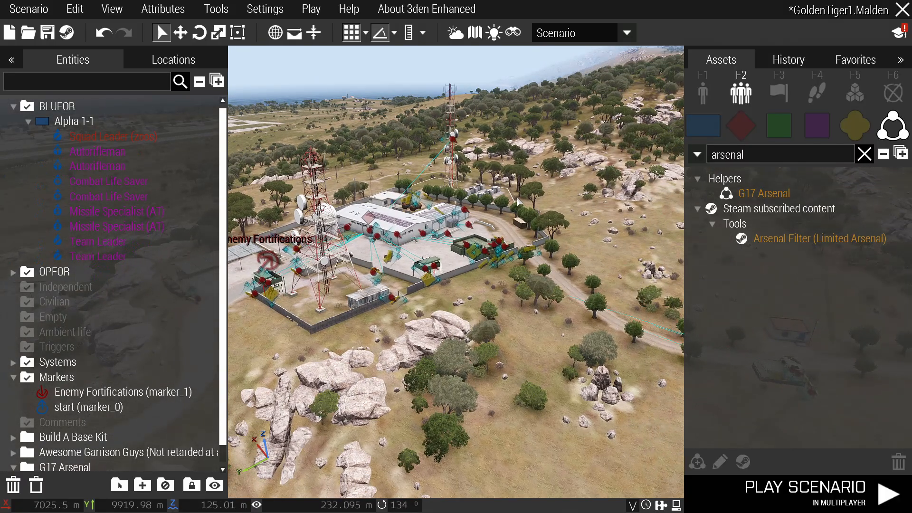
scroll(519, 201, "up", 2)
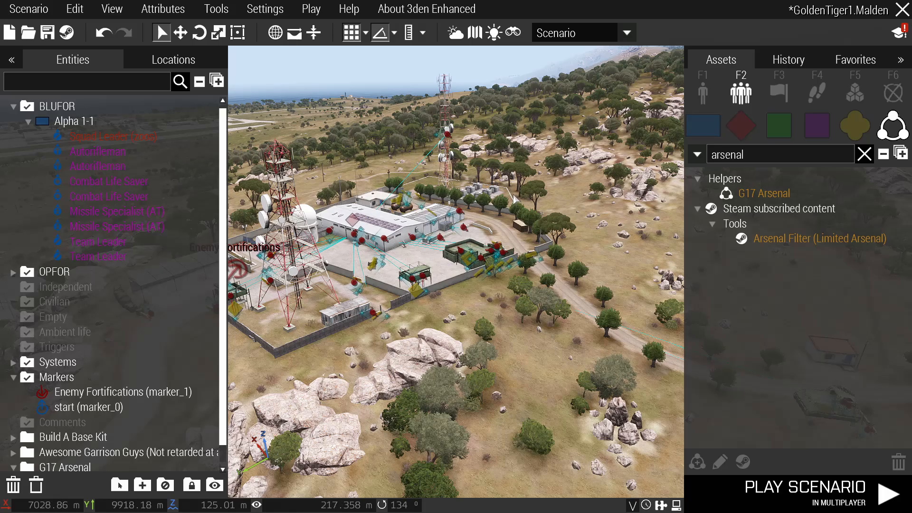
scroll(514, 198, "up", 3)
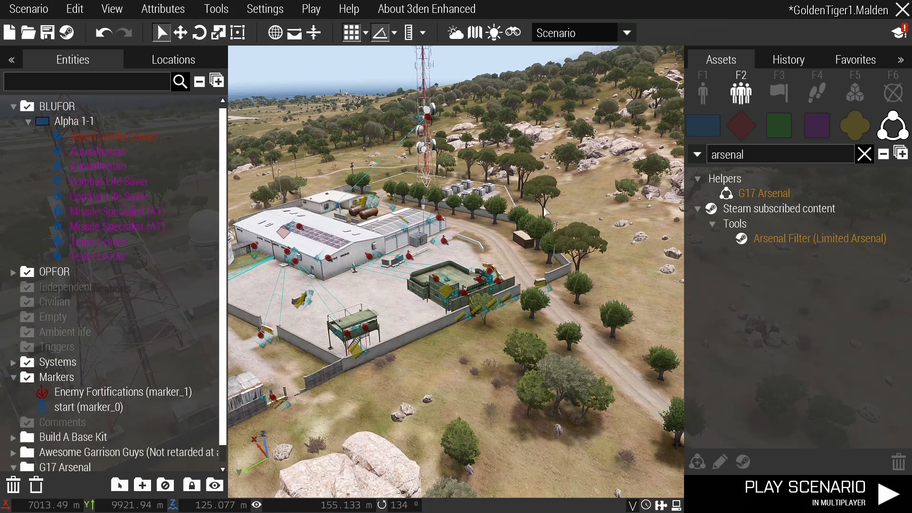
right_click_drag(546, 213, 521, 214)
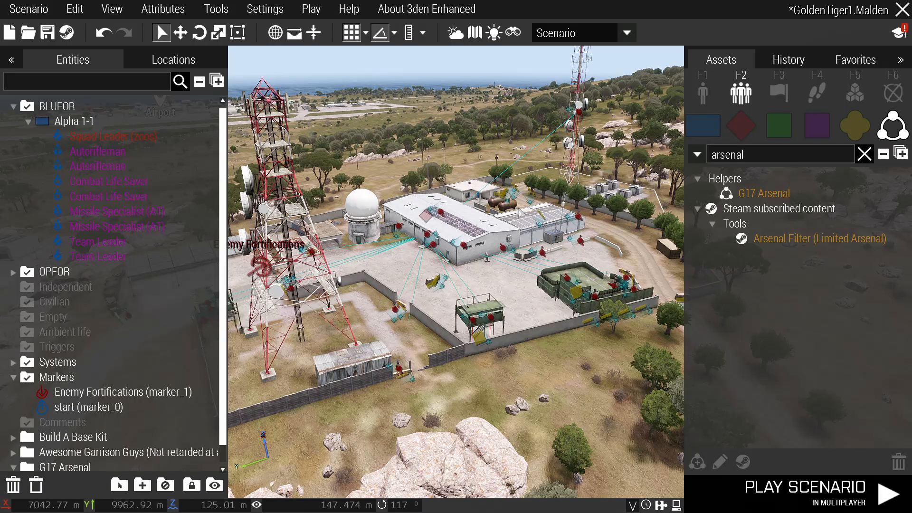
scroll(456, 266, "up", 8)
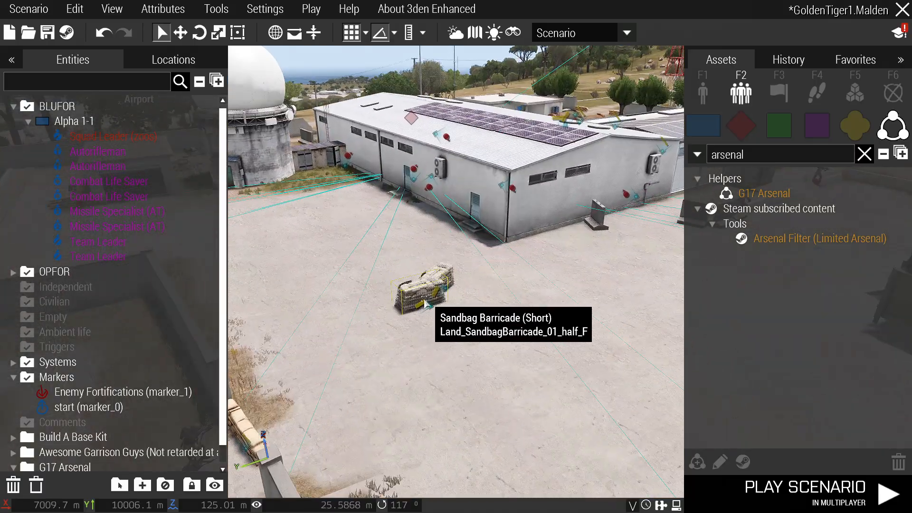
left_click(424, 304)
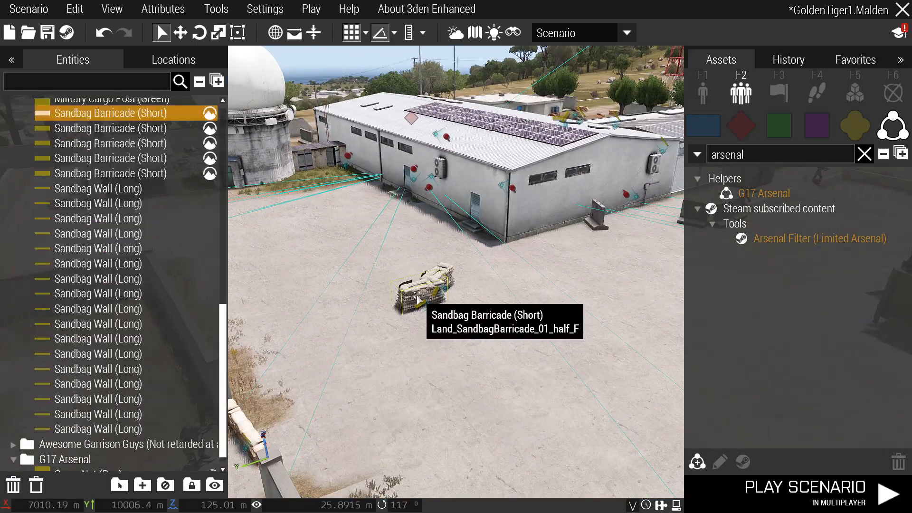
scroll(424, 304, "up", 2)
right_click_drag(424, 304, 503, 266)
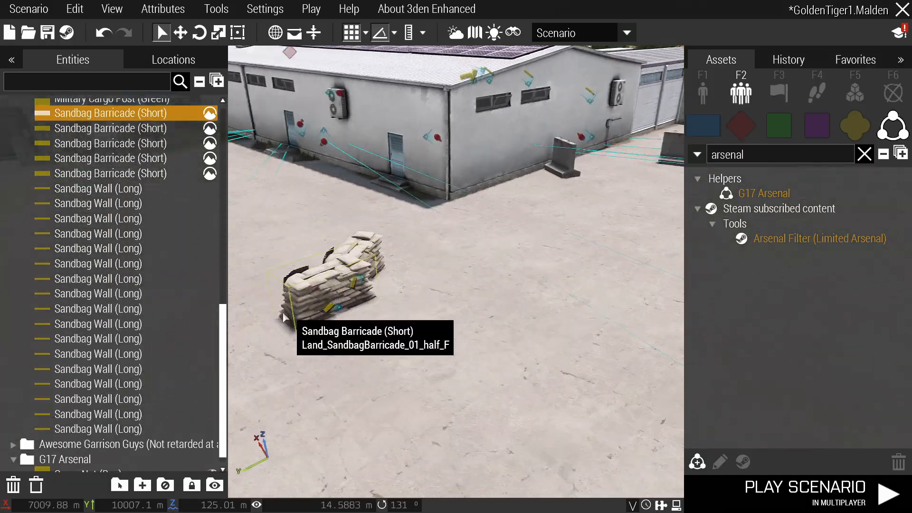
double_click(335, 290)
scroll(339, 293, "down", 5)
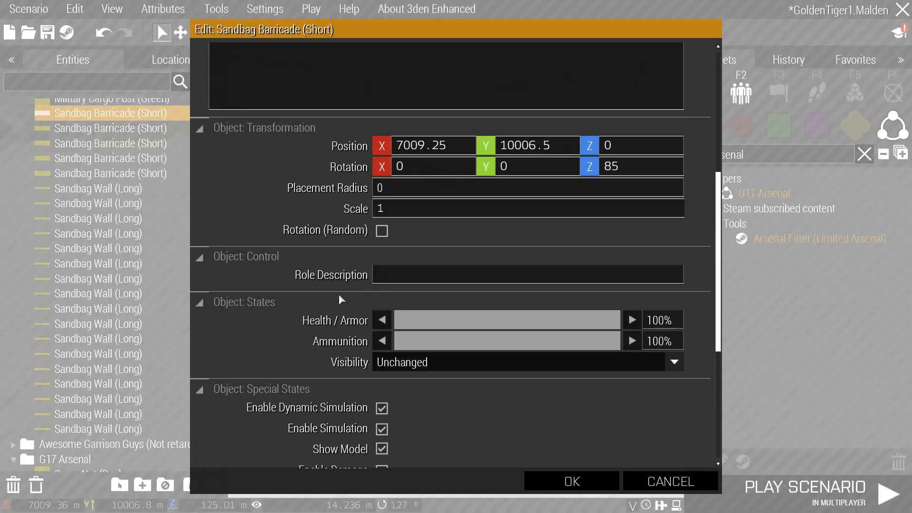
left_click(655, 481)
Apply the Military Cargo HQ's attributes with dynamic simulation, simulation, show model and damage enabled.
right_click_drag(658, 456, 535, 372)
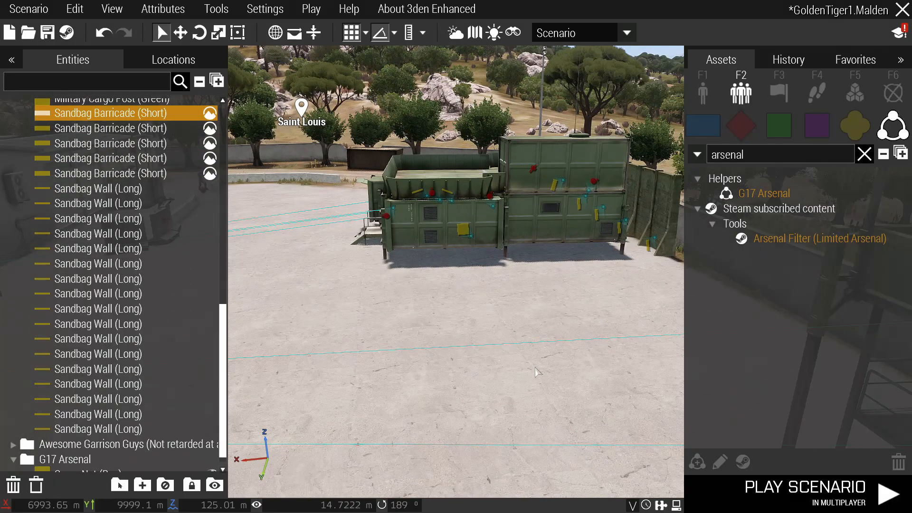
left_click(536, 373)
scroll(528, 366, "down", 5)
scroll(507, 344, "up", 5)
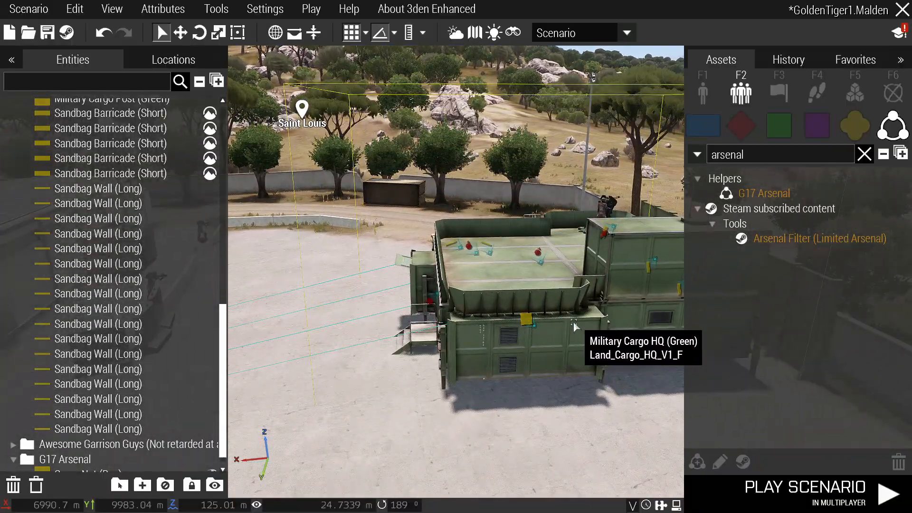
double_click(573, 328)
scroll(562, 330, "down", 3)
scroll(494, 329, "down", 3)
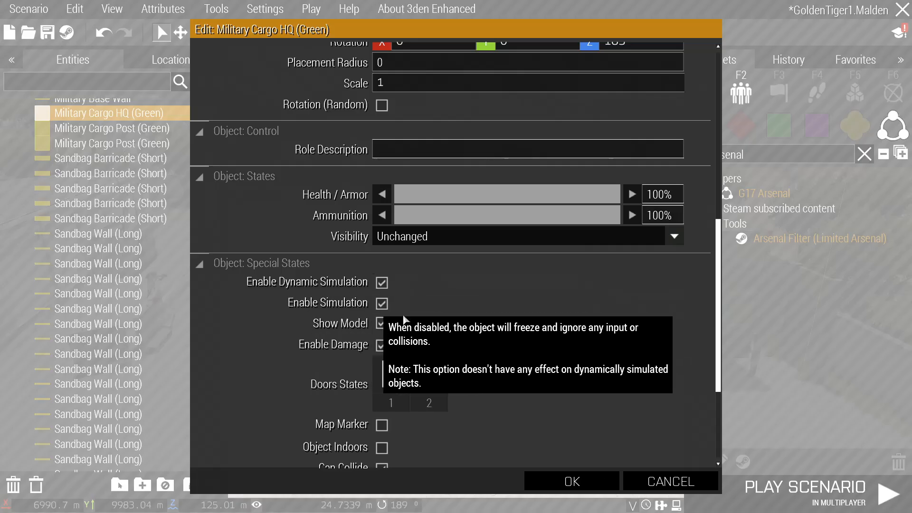
left_click(589, 482)
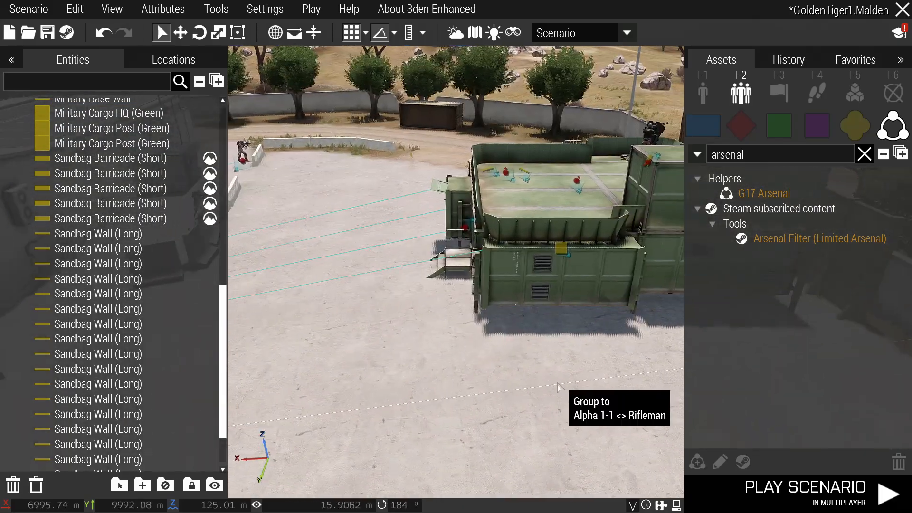
right_click_drag(558, 387, 603, 361)
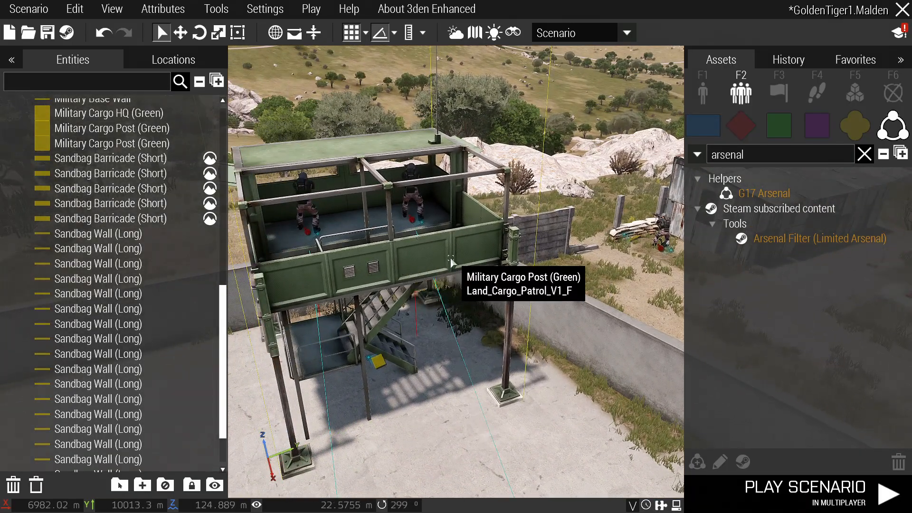
Review the Special States of the cargo post tower and the long sandbag wall.
double_click(450, 256)
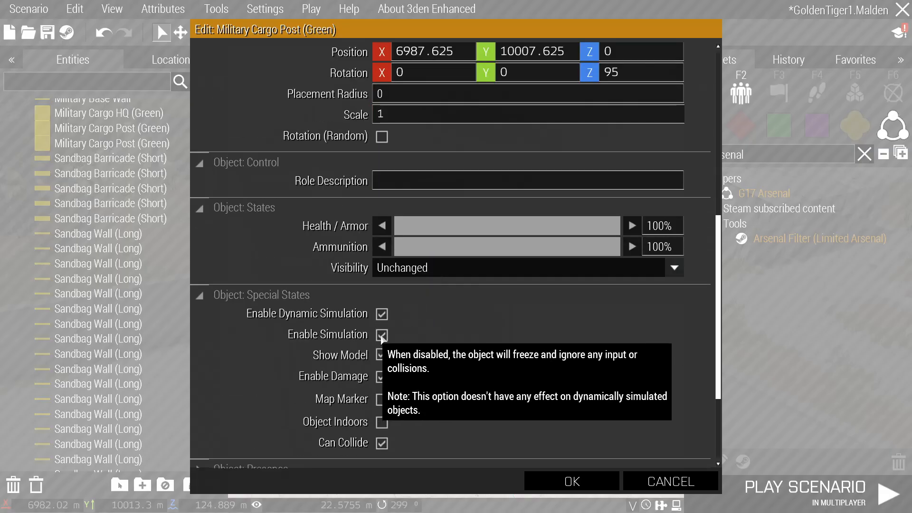
left_click(565, 479)
right_click_drag(500, 398, 617, 394)
left_click(554, 358)
scroll(475, 342, "up", 2)
scroll(401, 334, "up", 3)
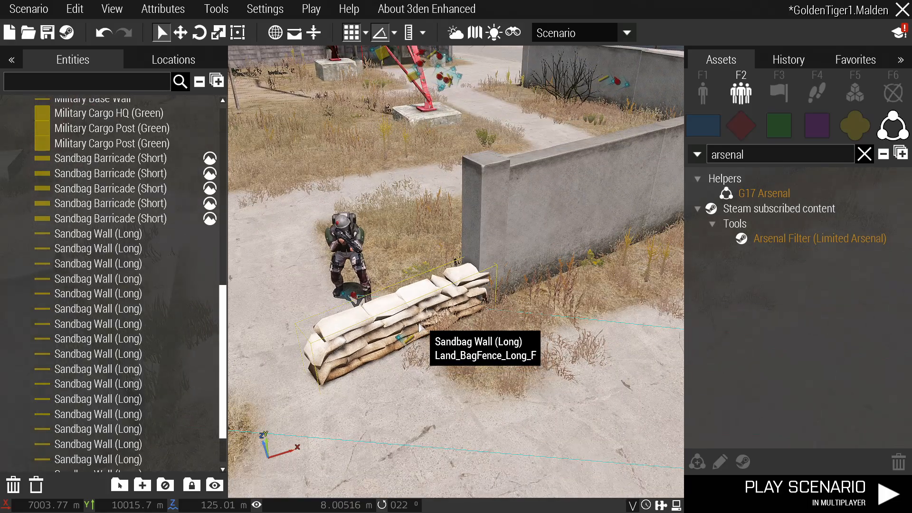
double_click(420, 327)
scroll(418, 313, "down", 5)
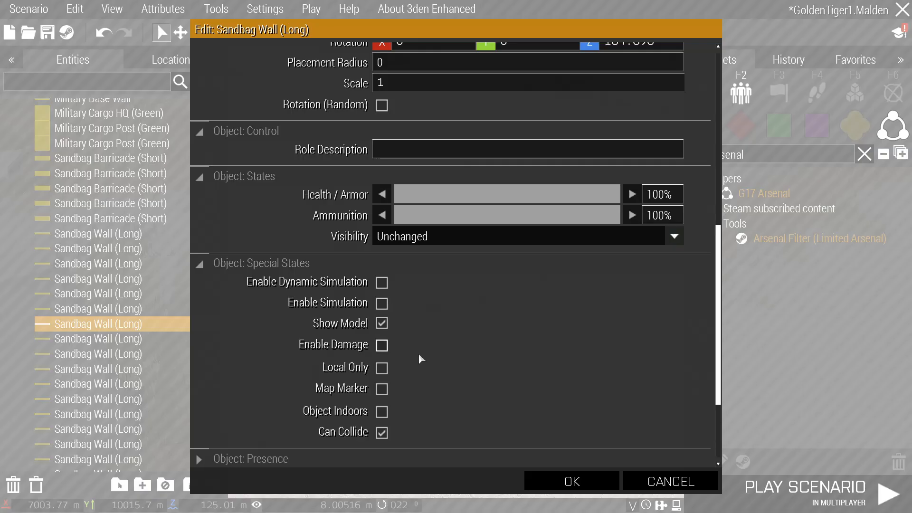
left_click(576, 479)
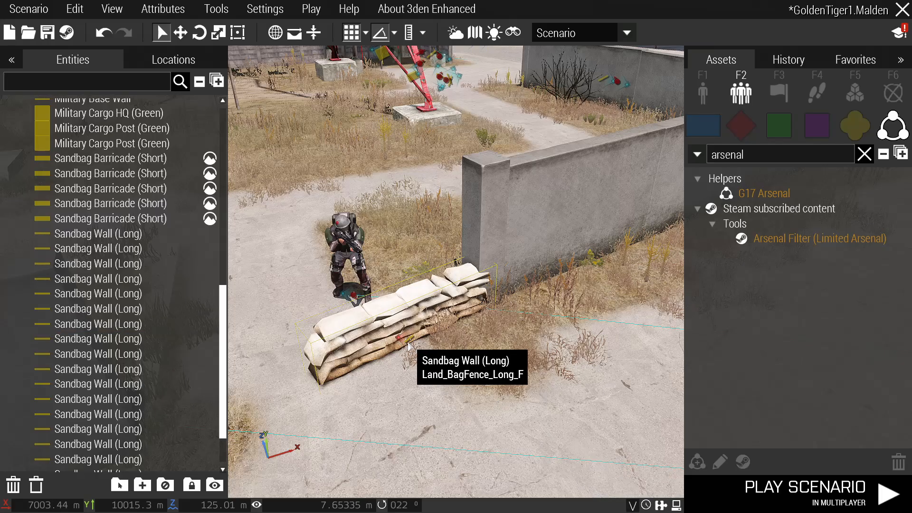
Turn off dynamic simulation on the short sandbag barricade in the yard.
scroll(409, 346, "down", 10)
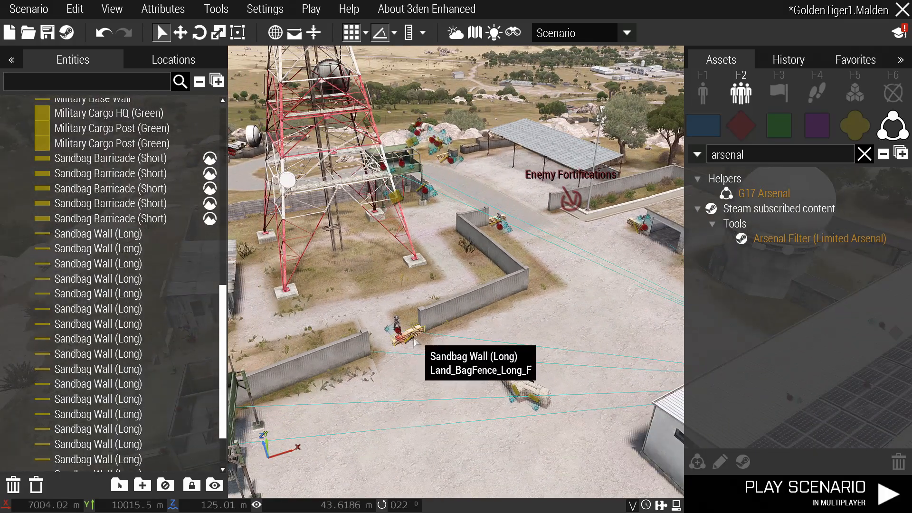
scroll(409, 341, "up", 10)
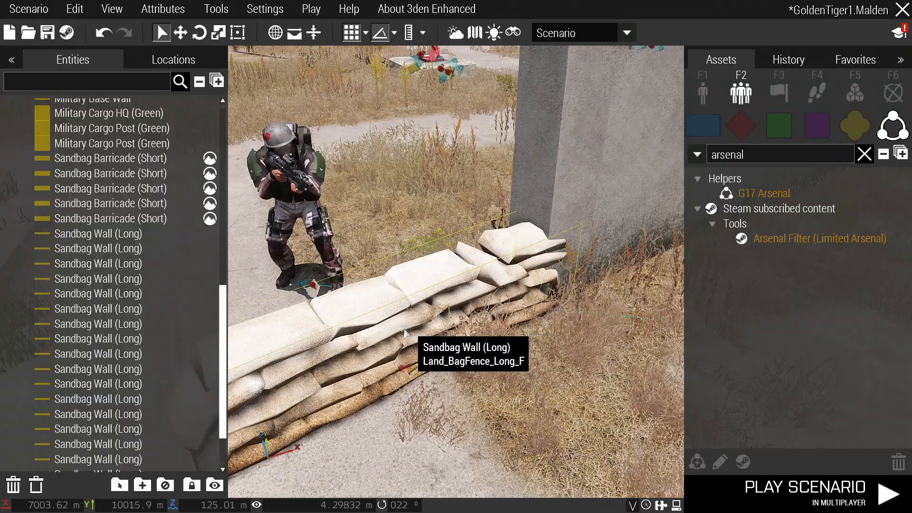
scroll(405, 338, "down", 3)
scroll(394, 335, "down", 8)
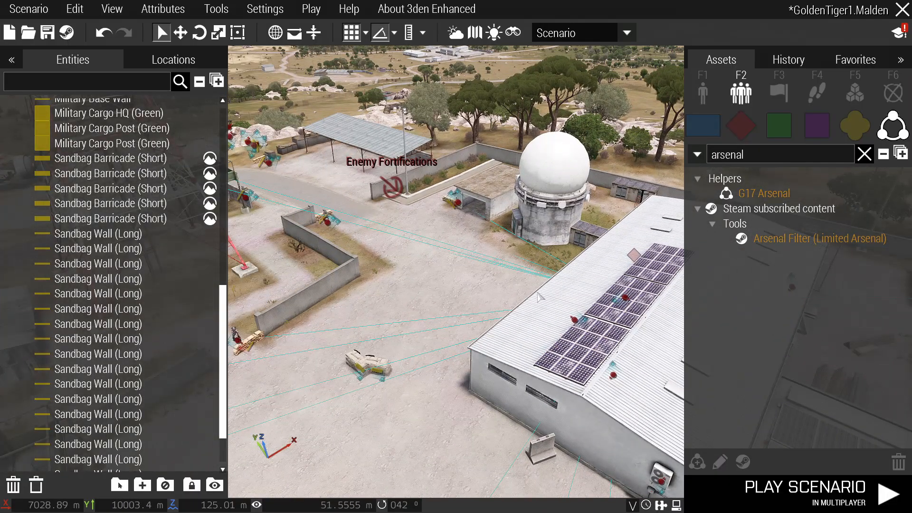
right_click_drag(539, 297, 510, 302)
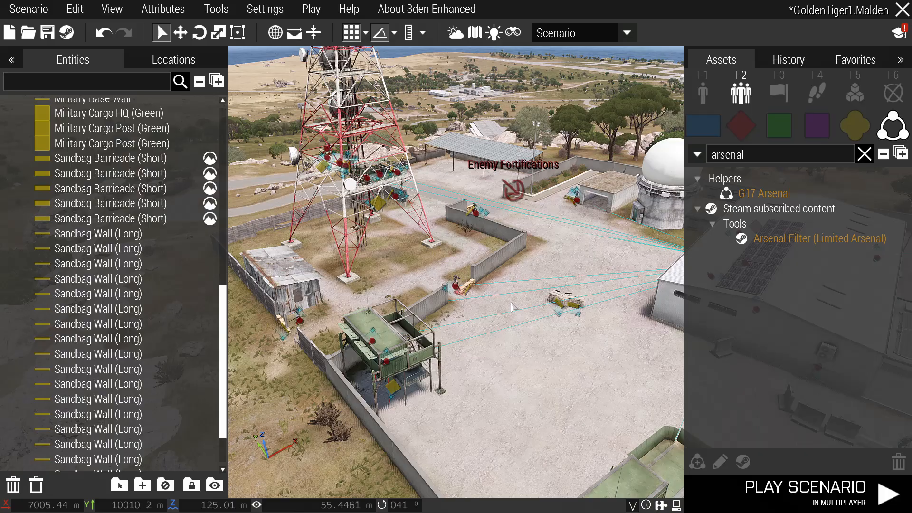
right_click_drag(511, 303, 526, 303)
scroll(447, 311, "up", 3)
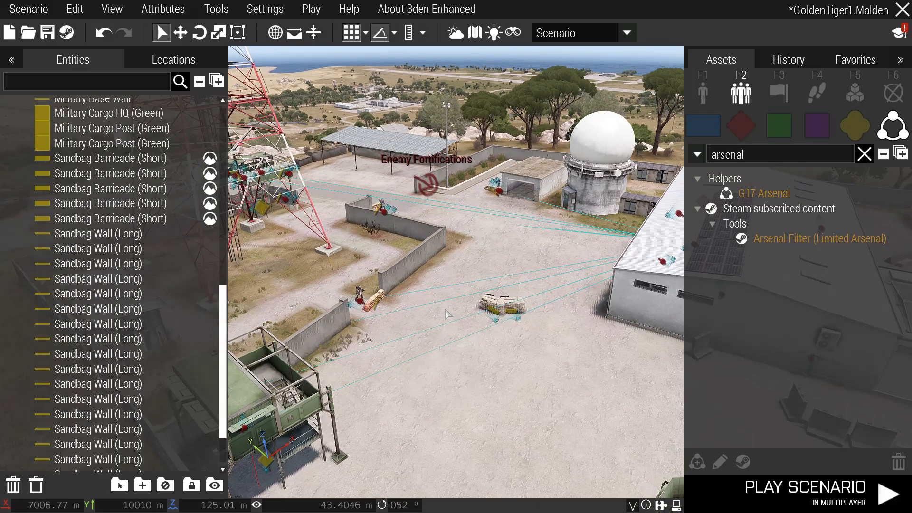
scroll(503, 298, "up", 5)
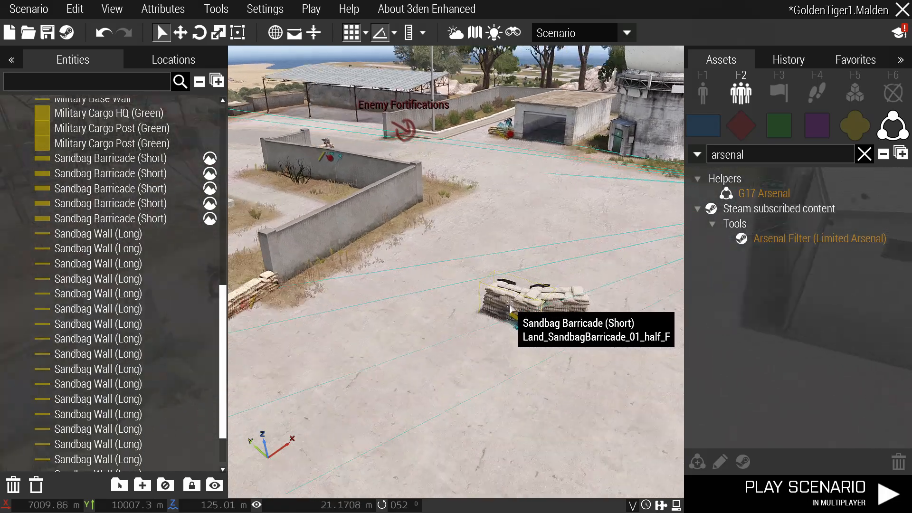
left_click(499, 294)
left_click(496, 319)
right_click_drag(499, 313, 670, 299)
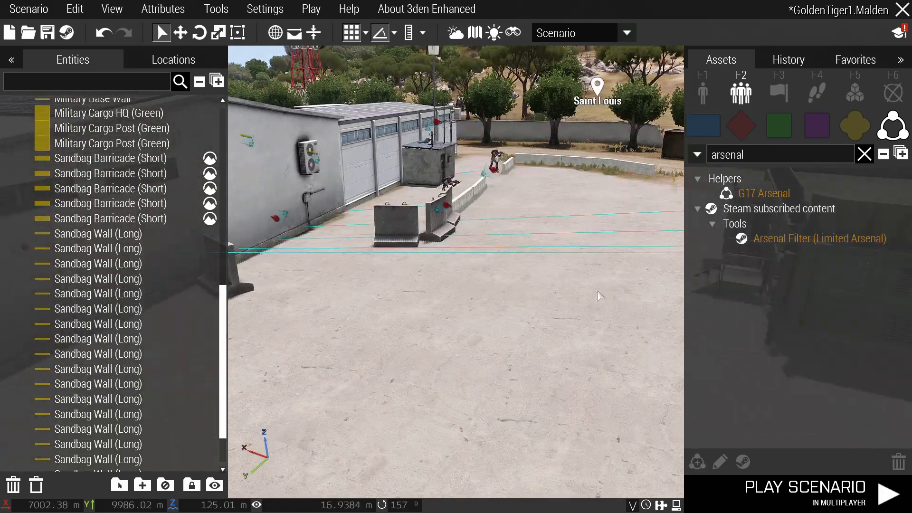
right_click_drag(599, 297, 437, 315)
double_click(376, 301)
scroll(383, 304, "down", 10)
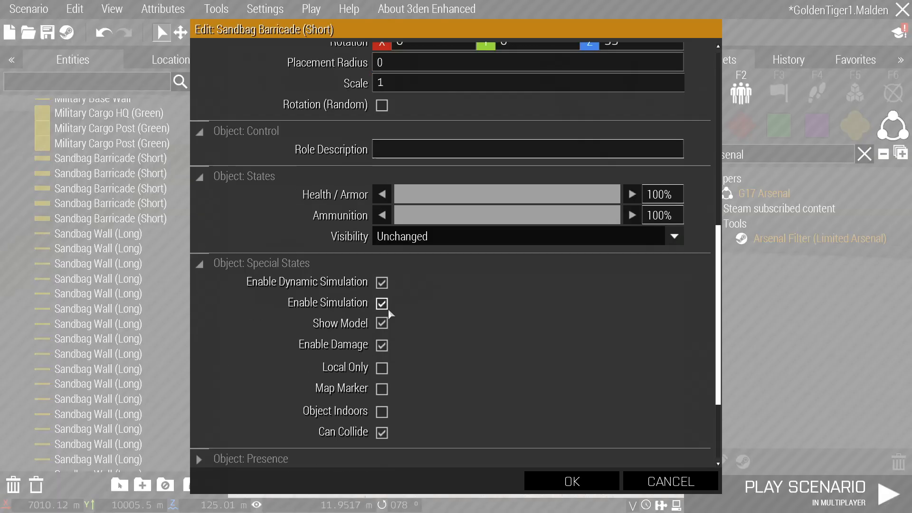
left_click(382, 283)
left_click(577, 478)
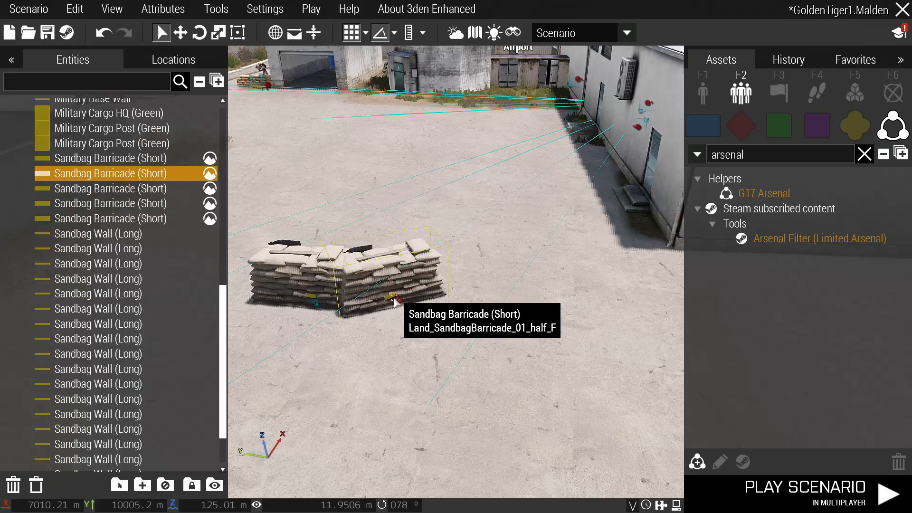
scroll(400, 307, "down", 5)
right_click_drag(407, 308, 468, 305)
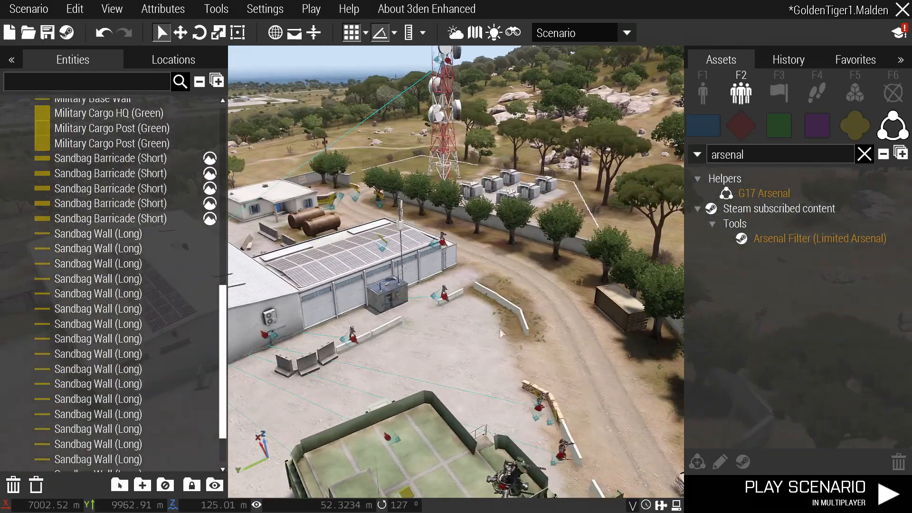
Link the rifleman into group Alpha 1-1.
scroll(372, 348, "up", 3)
scroll(372, 348, "up", 2)
left_click_drag(357, 339, 372, 330, "ctrl")
right_click_drag(374, 333, 372, 330)
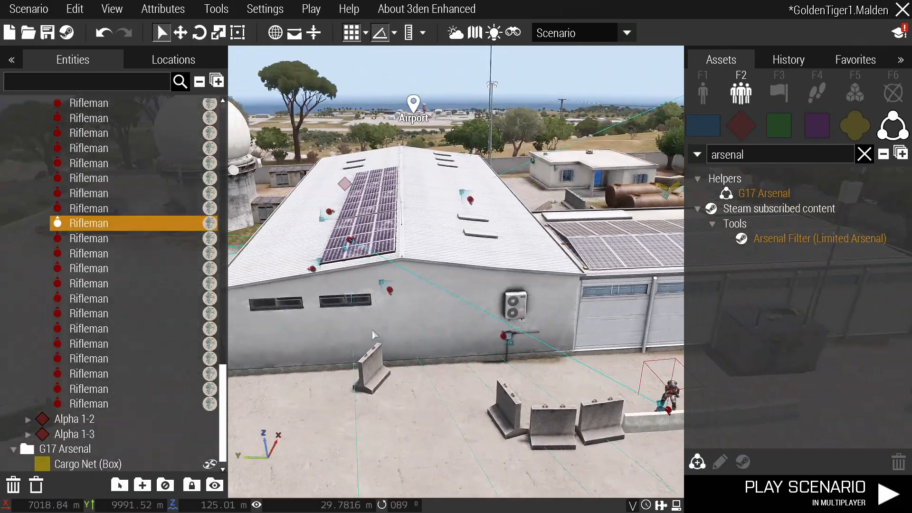
left_click_drag(372, 330, 373, 238, "ctrl")
scroll(375, 239, "down", 5)
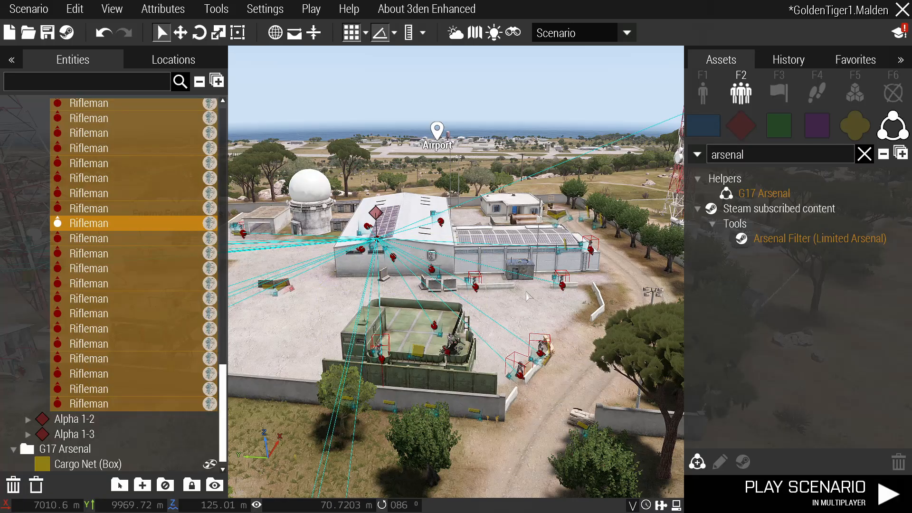
Enable dynamic simulation for the whole 30-object group.
double_click(376, 213)
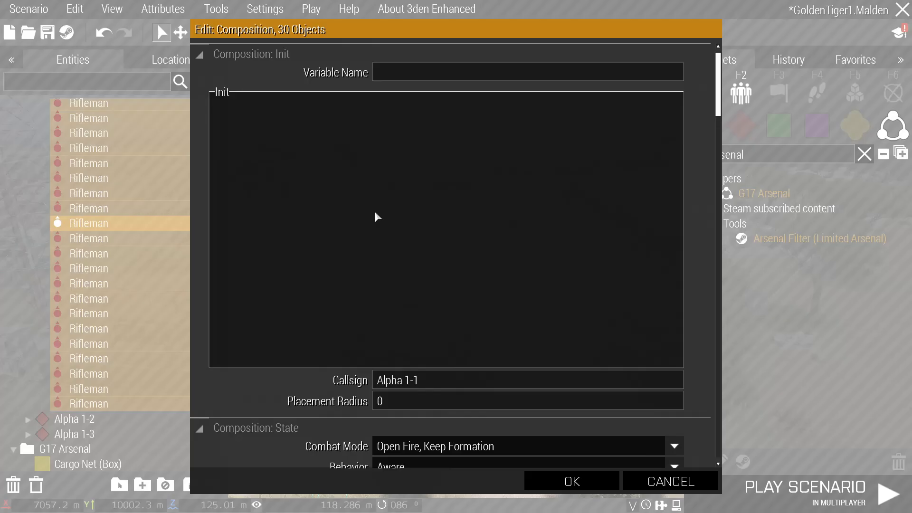
scroll(377, 214, "down", 5)
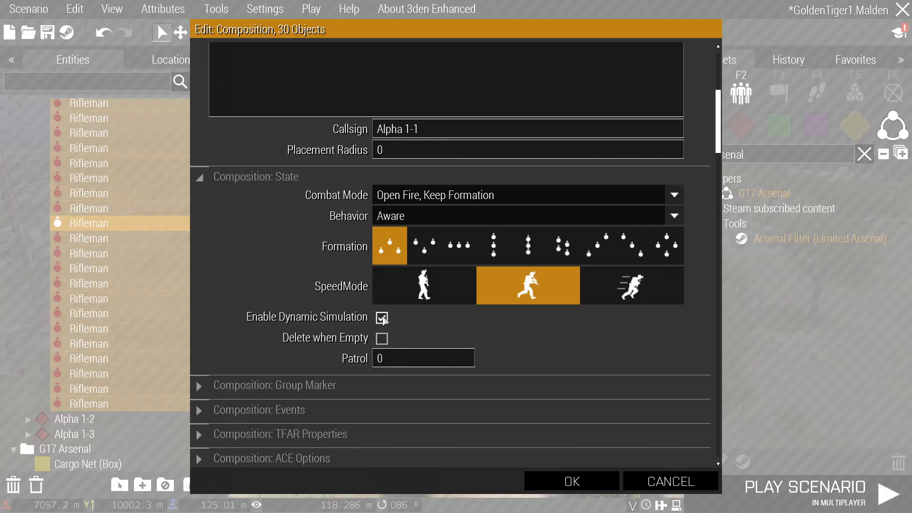
left_click(591, 477)
left_click(475, 371)
Review the rifleman's AI settings, leaving Path as the only enabled feature.
scroll(470, 288, "up", 5)
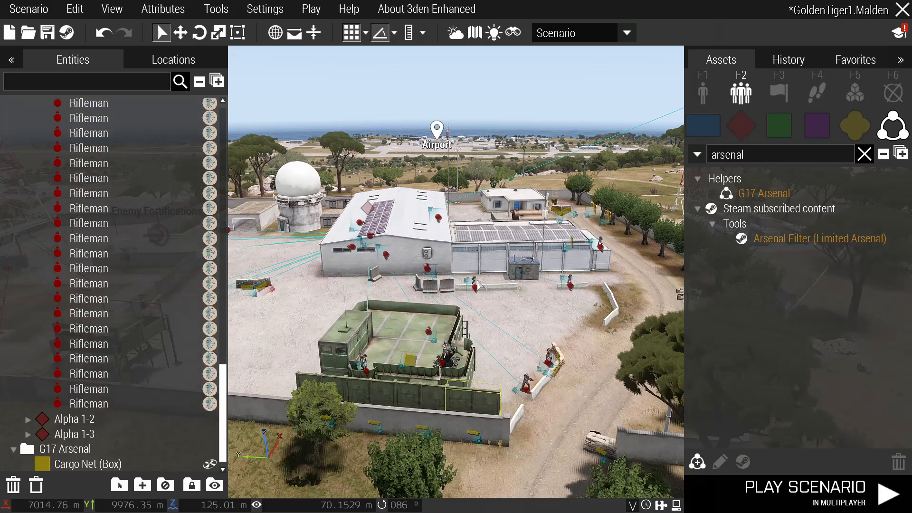
scroll(470, 288, "up", 3)
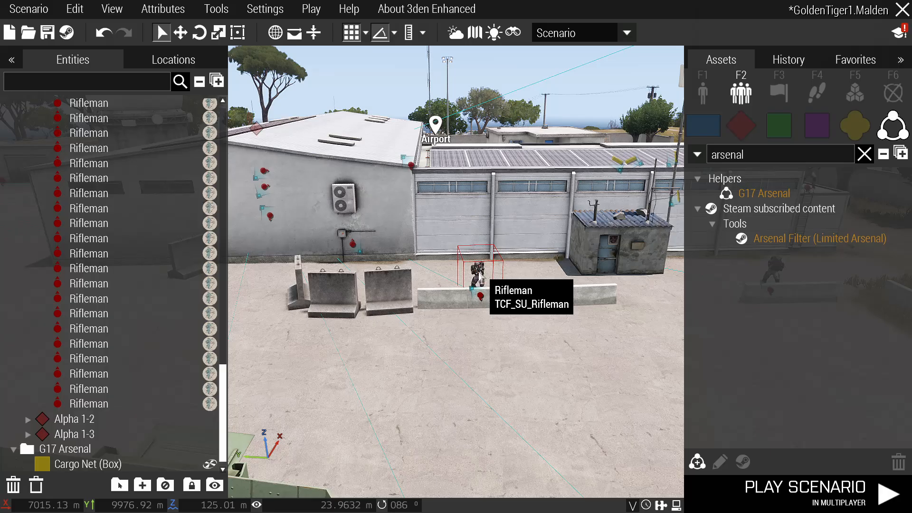
double_click(480, 274)
scroll(485, 275, "down", 5)
scroll(649, 352, "up", 1)
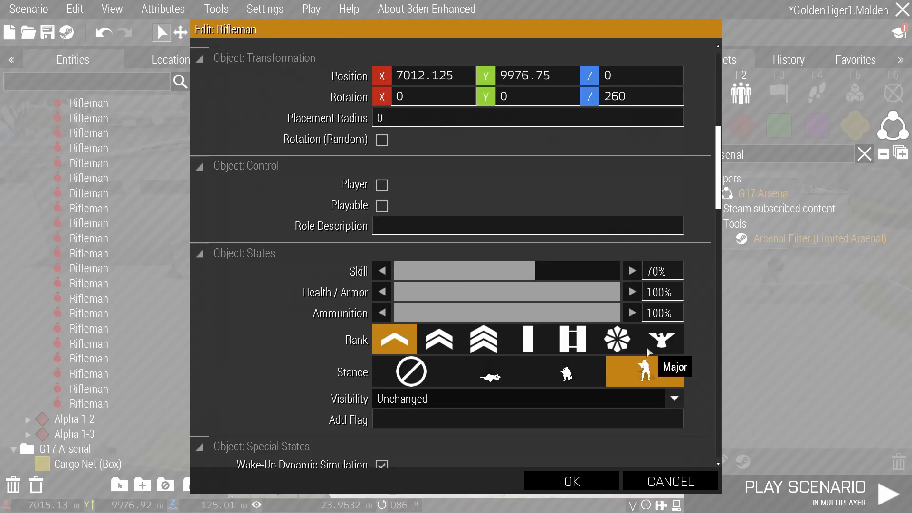
scroll(649, 351, "down", 15)
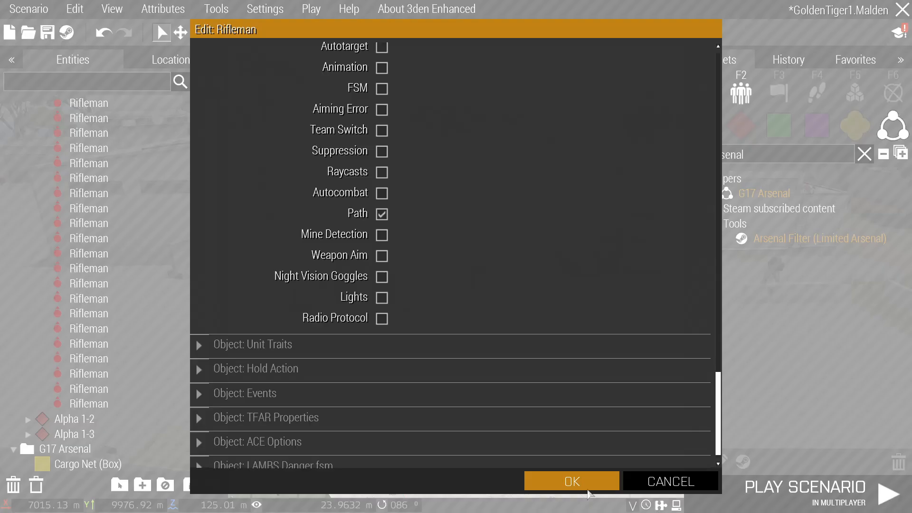
left_click(587, 490)
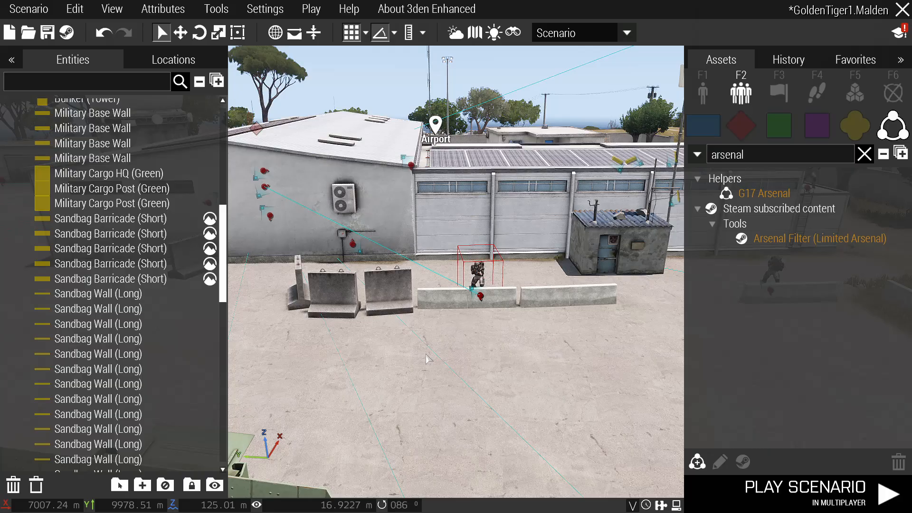
left_click(494, 356)
right_click_drag(494, 356, 333, 337)
key("w")
key("w")
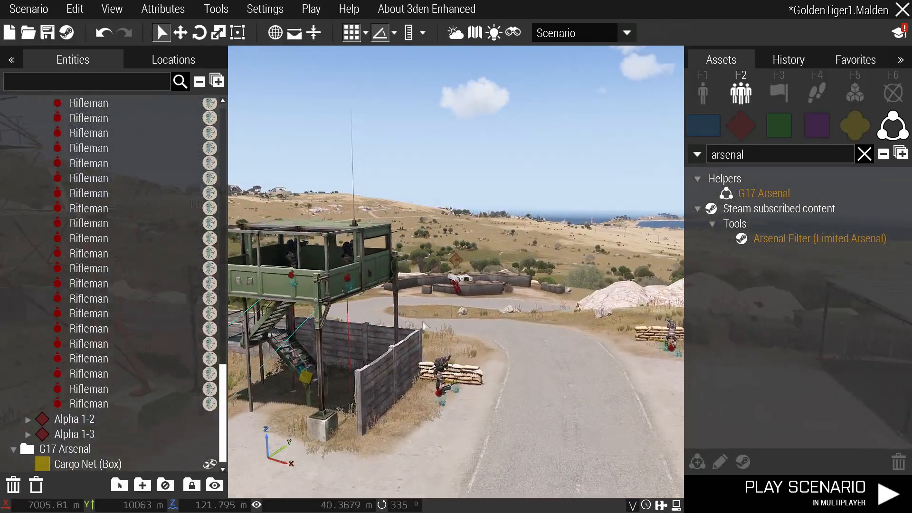
right_click_drag(483, 339, 350, 336)
key("s")
right_click_drag(567, 340, 468, 365)
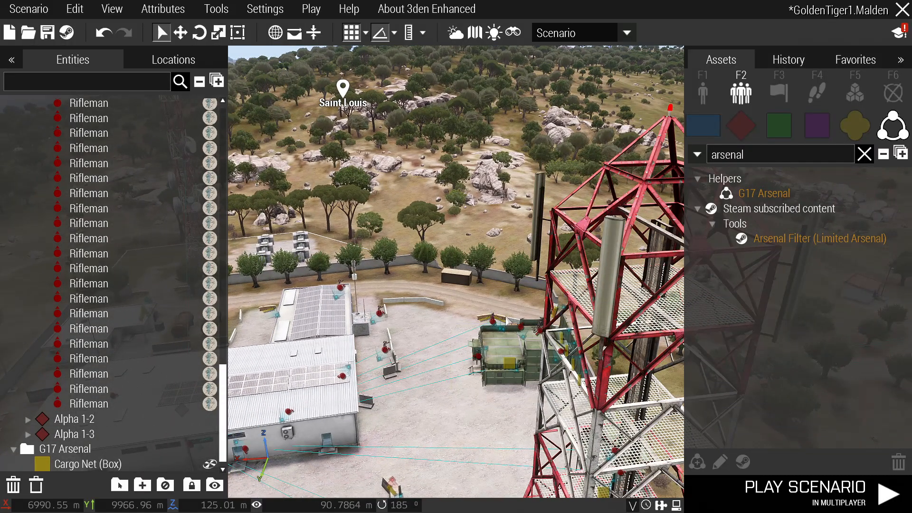
key("w")
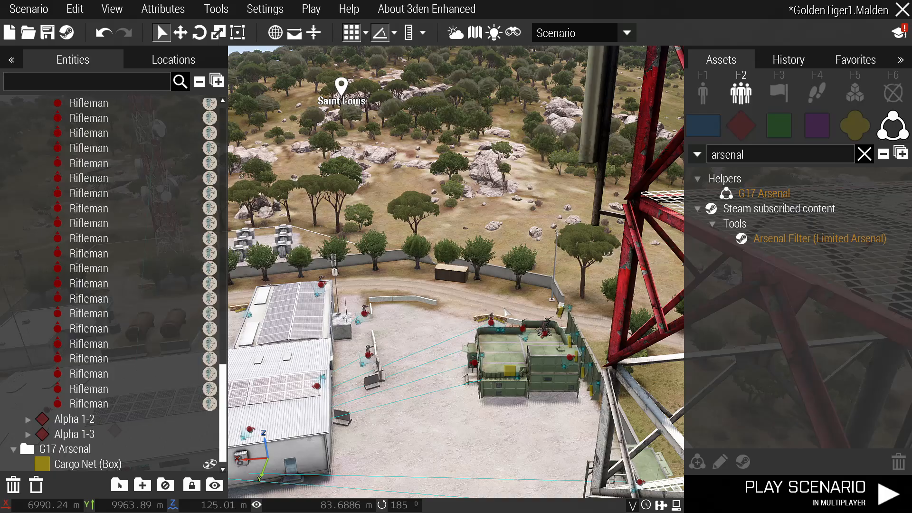
right_click_drag(506, 311, 658, 327)
scroll(545, 348, "up", 3)
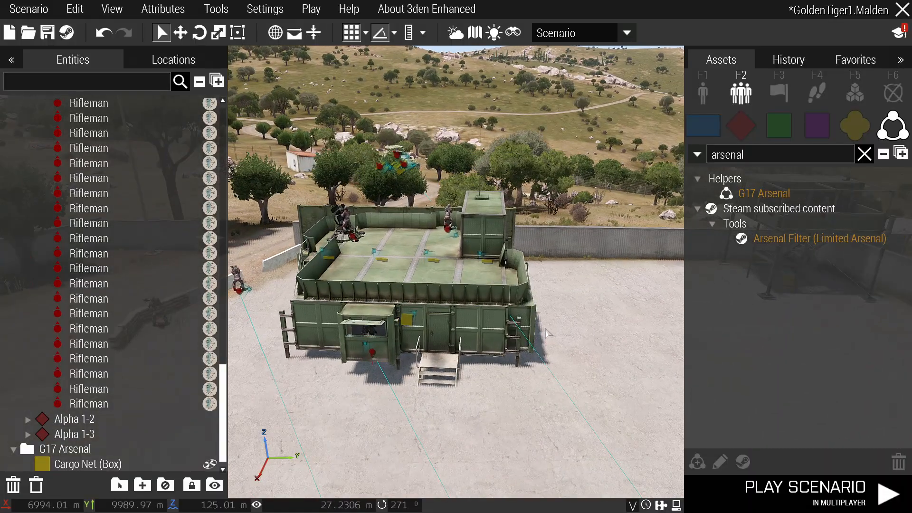
right_click_drag(351, 345, 571, 316)
key("s")
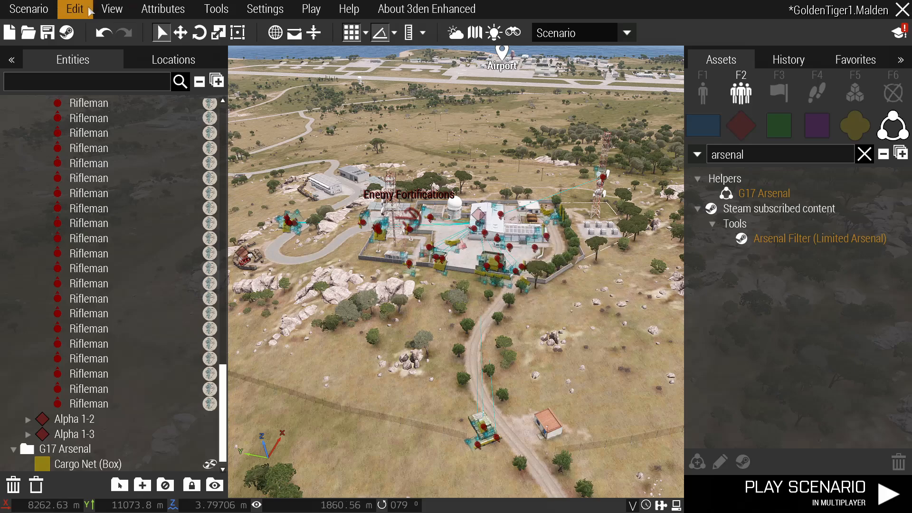
Open ContritionP5 from MPMissions, discard the unsaved Malden changes, and dismiss the load error.
left_click(29, 9)
left_click(166, 62)
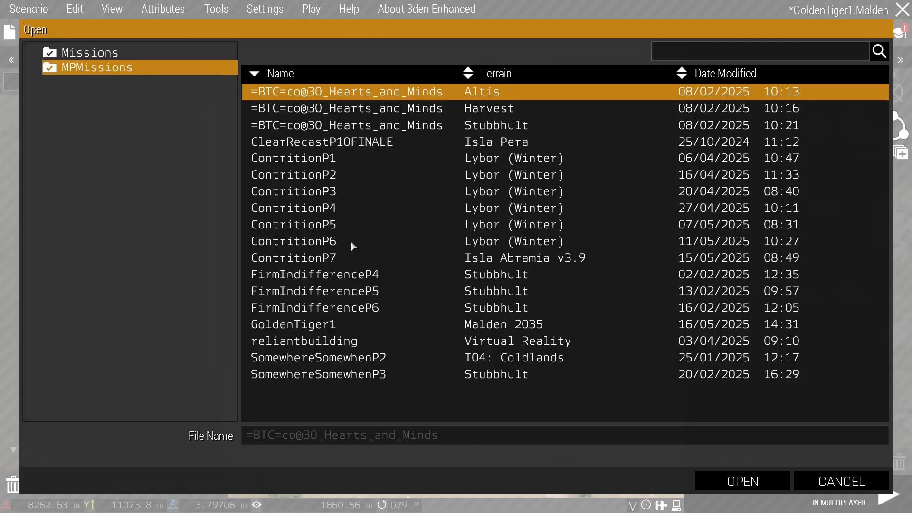
left_click(346, 224)
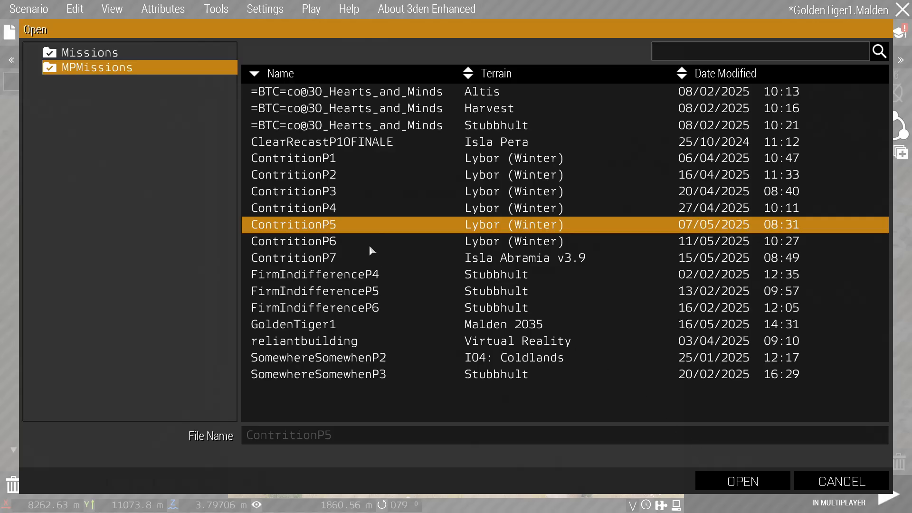
left_click(743, 482)
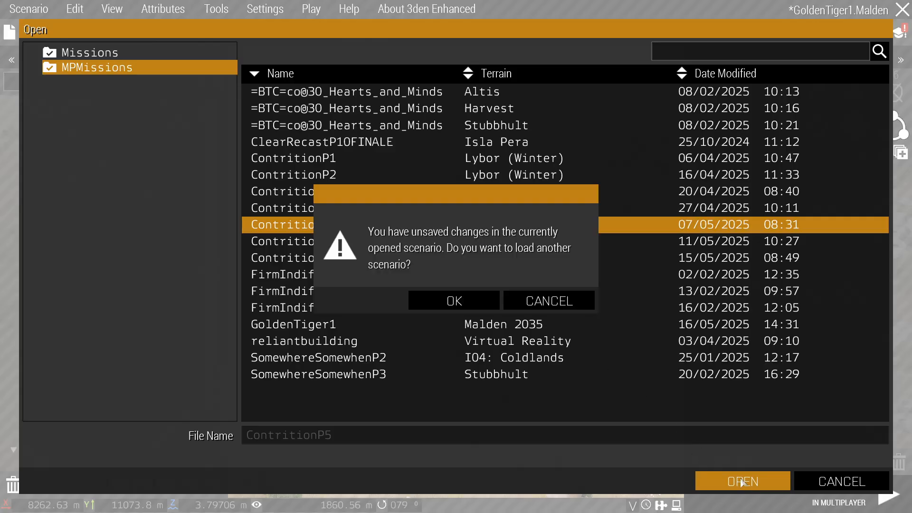
left_click(454, 301)
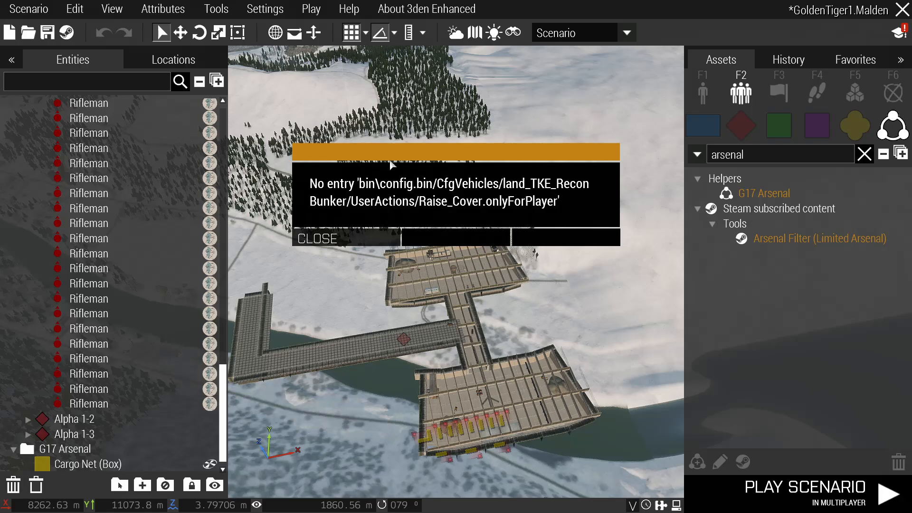
left_click(334, 241)
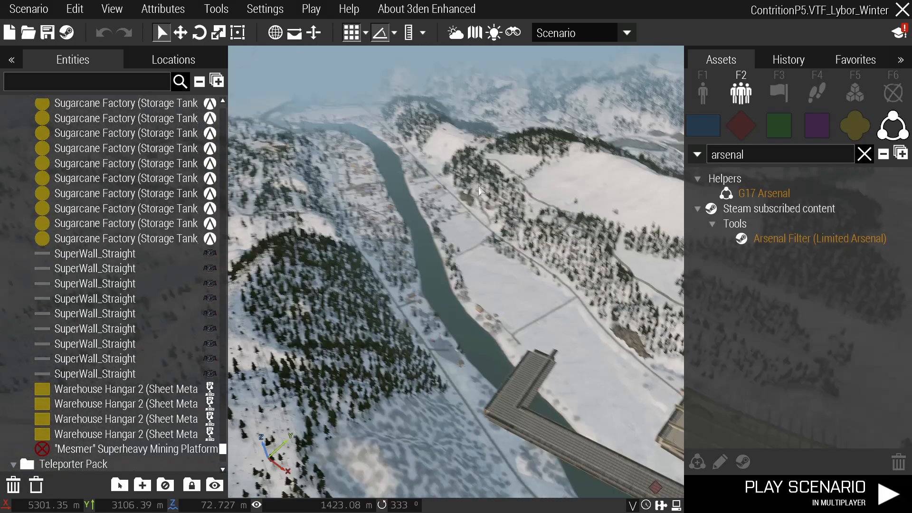
Locate the Mesmer Superheavy Mining Platform on the 2D map.
right_click_drag(478, 187, 446, 188)
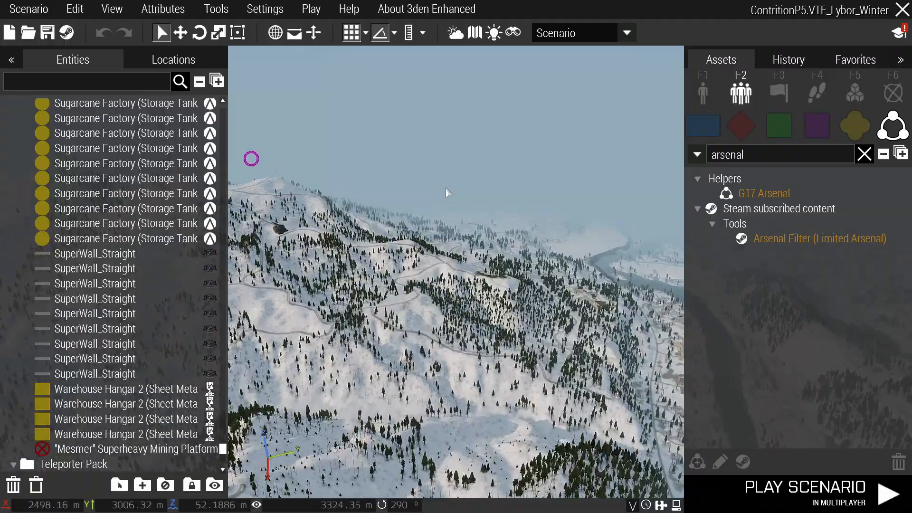
key("m")
right_click_drag(364, 192, 587, 348)
right_click_drag(401, 133, 471, 226)
scroll(471, 231, "up", 5)
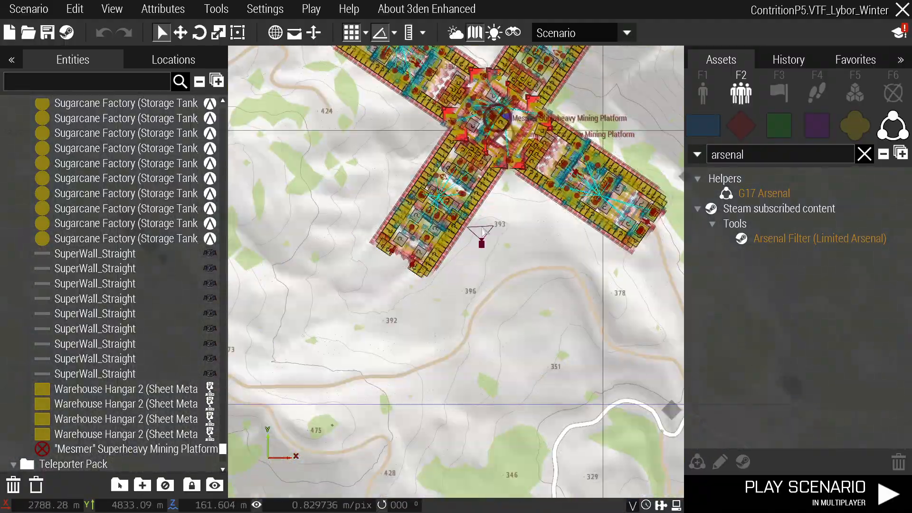
key("m")
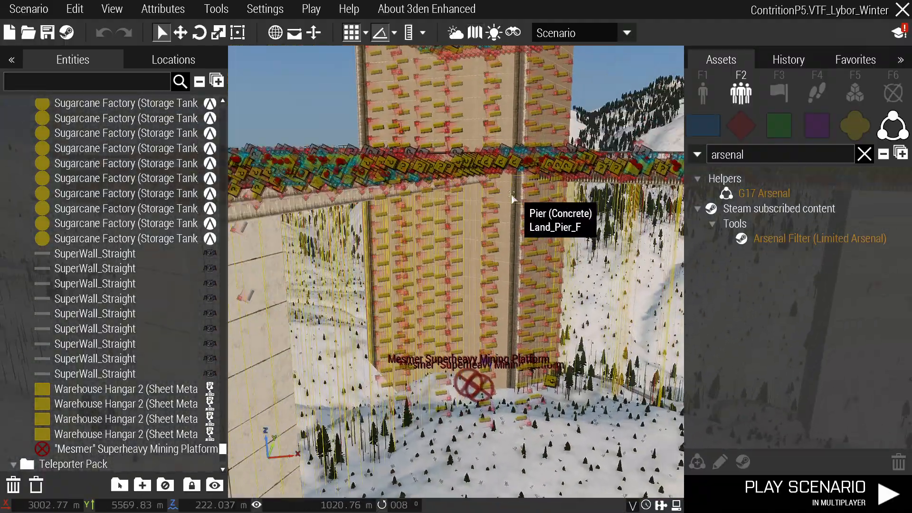
Circle the camera around the mining platform with the interface hidden.
key("s")
right_click_drag(512, 199, 435, 262)
key("d")
key("BackSpace")
key("z")
key("s")
key("a")
key("z")
key("w")
key("d")
key("BackSpace")
Fly across the pier past the M41 turret and select the Designated Marksman by the bunker.
key("w")
key("q")
key("w")
right_click_drag(414, 320, 428, 237)
key("w")
key("a")
left_click(413, 288)
key("w")
key("w")
key("s")
scroll(136, 193, "up", 4)
scroll(136, 193, "up", 3)
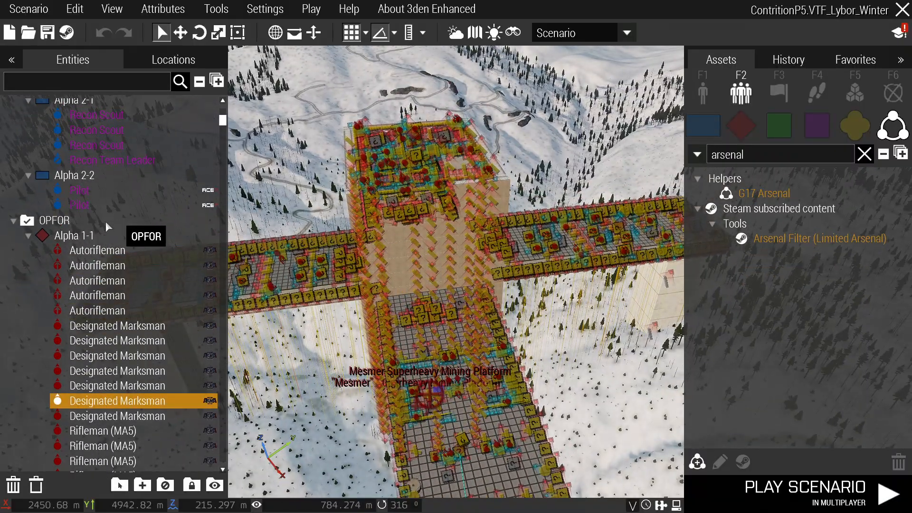
Select OPFOR groups Alpha 1-1 through Alpha 1-5 to see where each is stationed.
left_click(71, 236)
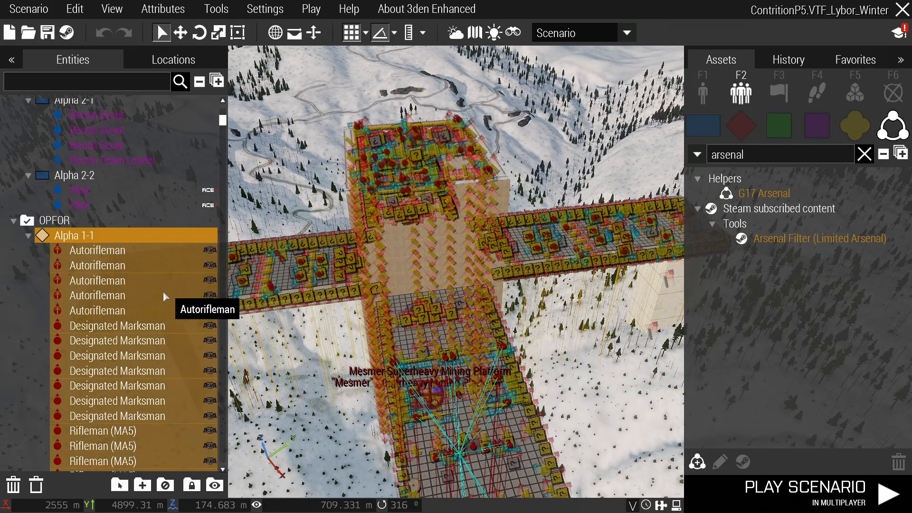
scroll(157, 293, "down", 8)
left_click(109, 302)
scroll(108, 301, "down", 10)
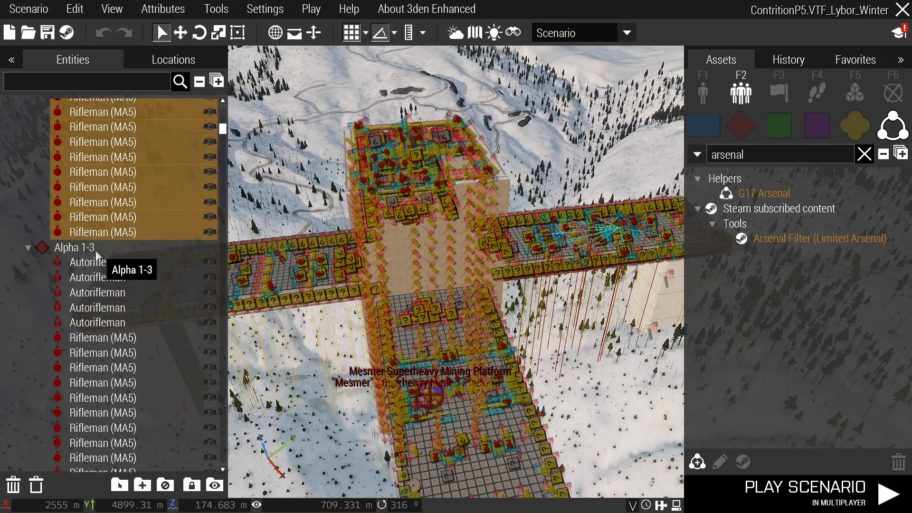
left_click(98, 249)
scroll(98, 252, "down", 15)
left_click(109, 298)
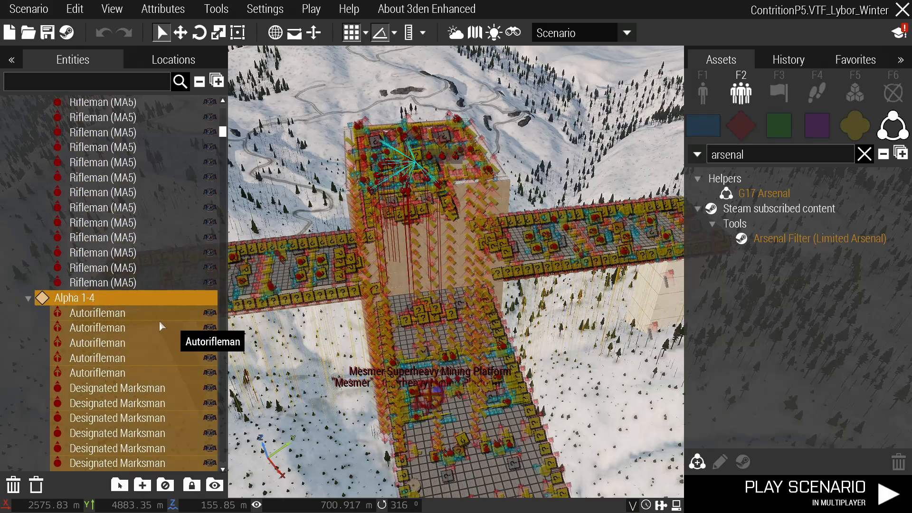
scroll(142, 328, "down", 20)
left_click(102, 336)
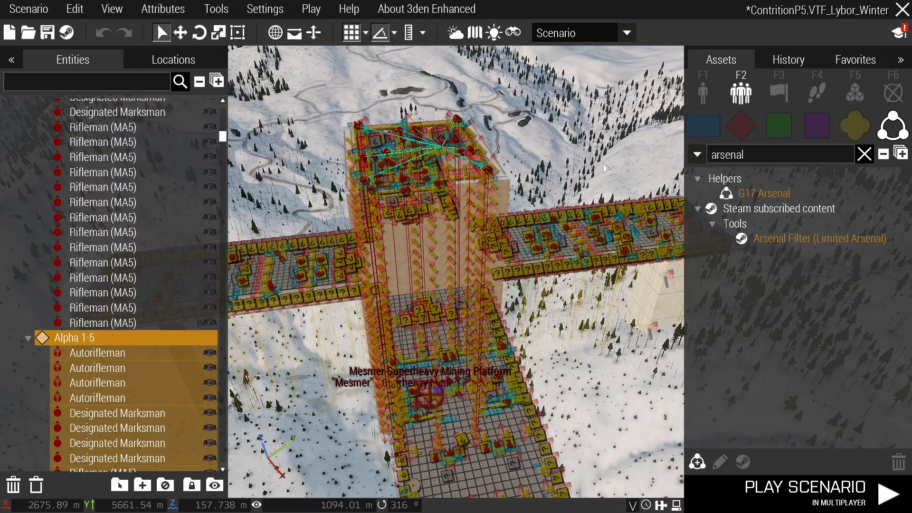
Fly the camera around the platform's tower, then save the ContritionP5 scenario.
key("w")
right_click_drag(367, 225, 432, 279)
key("w")
key("BackSpace")
key("s")
key("z")
key("d")
key("BackSpace")
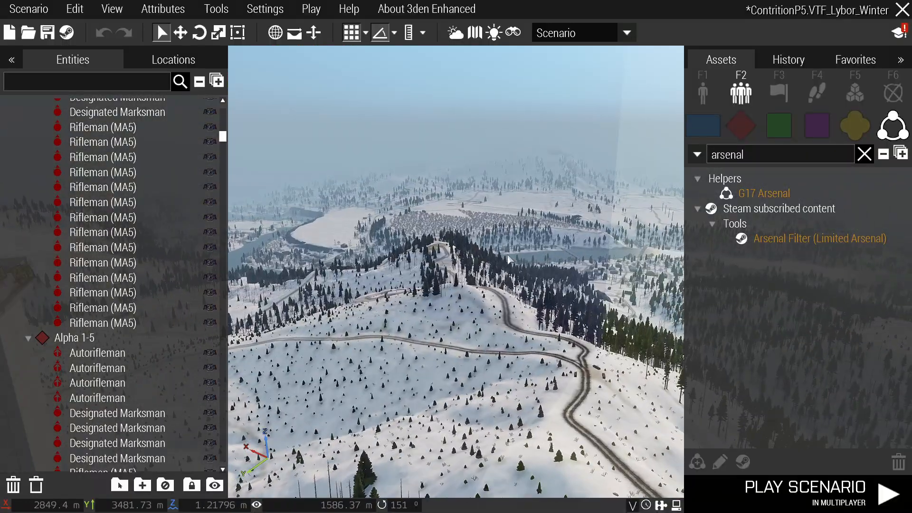
key("ctrl+s")
Pan the 2D map over the base, then fly the camera around the bridges.
key("m")
right_click_drag(546, 393, 410, 182)
scroll(602, 275, "up", 10)
middle_click(586, 263)
key("m")
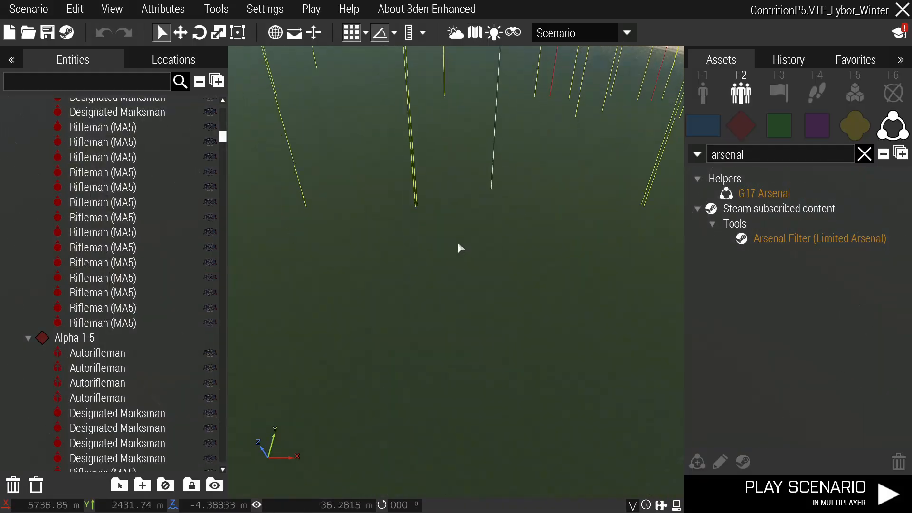
right_click_drag(458, 241, 598, 180)
key("q")
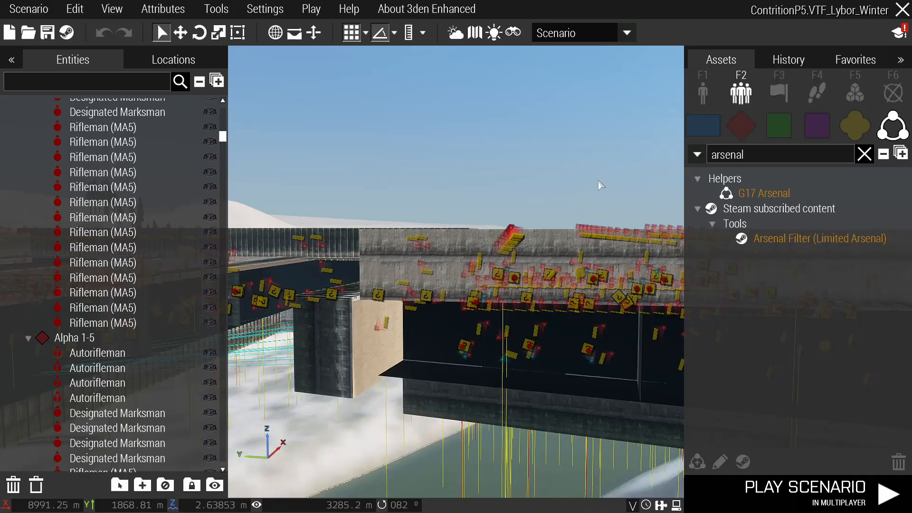
key("s")
mouse_move(601, 185)
right_mouse_down()
mouse_move(568, 235)
mouse_move(511, 240)
mouse_move(574, 226)
mouse_move(597, 185)
right_mouse_up()
key("w")
Fly through the platform interior down the tunnel and up onto the roof floor.
key("BackSpace")
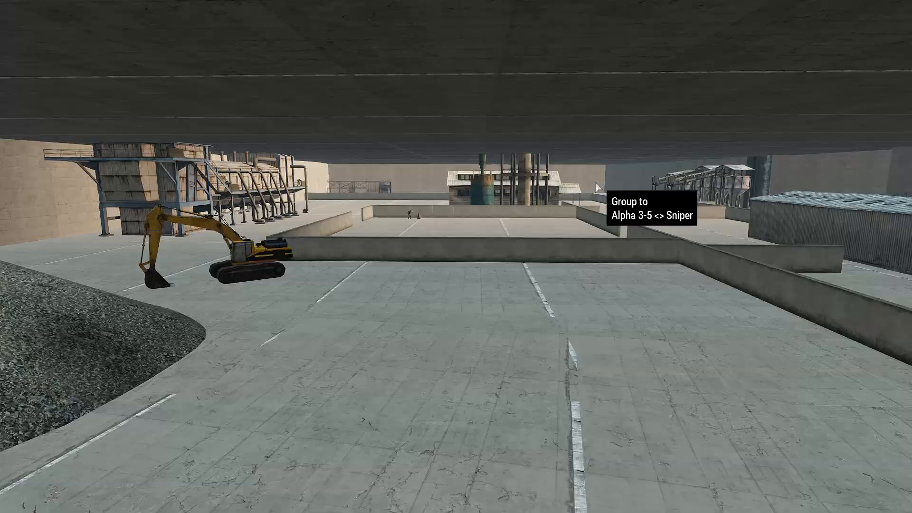
key("w")
right_click_drag(465, 238, 566, 251)
right_click_drag(458, 255, 597, 252)
key("w")
key("q")
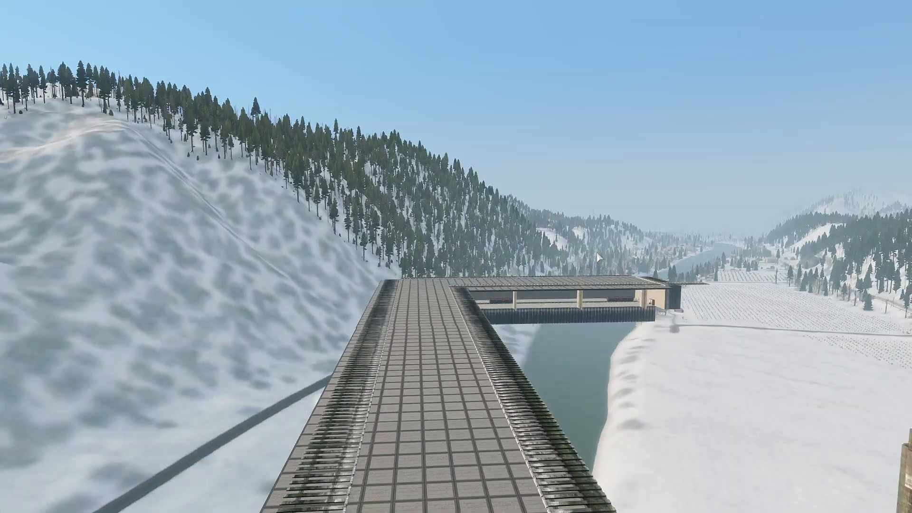
key("BackSpace")
Review the 2D Lybor map around Kinney, Lake Harret and the mining platform.
key("m")
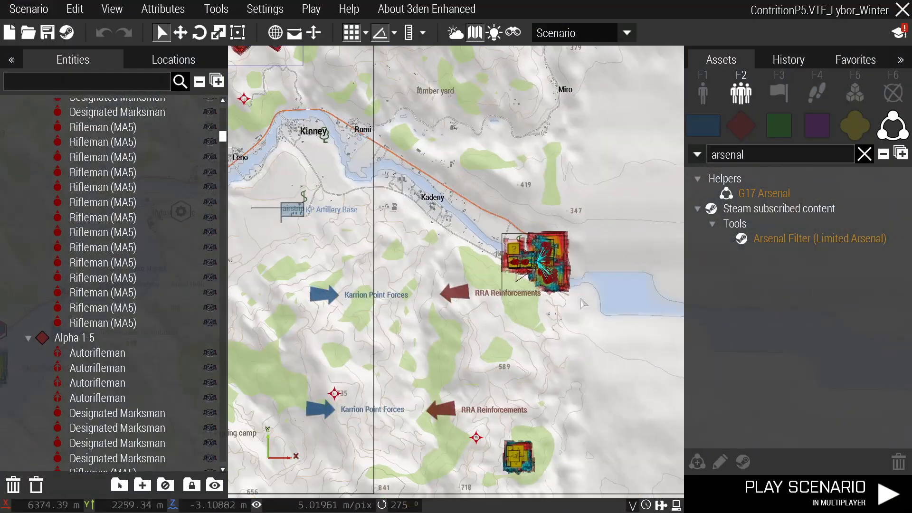
right_click_drag(559, 323, 557, 224)
right_click_drag(539, 388, 609, 430)
mouse_move(436, 316)
right_mouse_down()
mouse_move(540, 378)
mouse_move(528, 361)
right_mouse_up()
right_click_drag(532, 311, 524, 334)
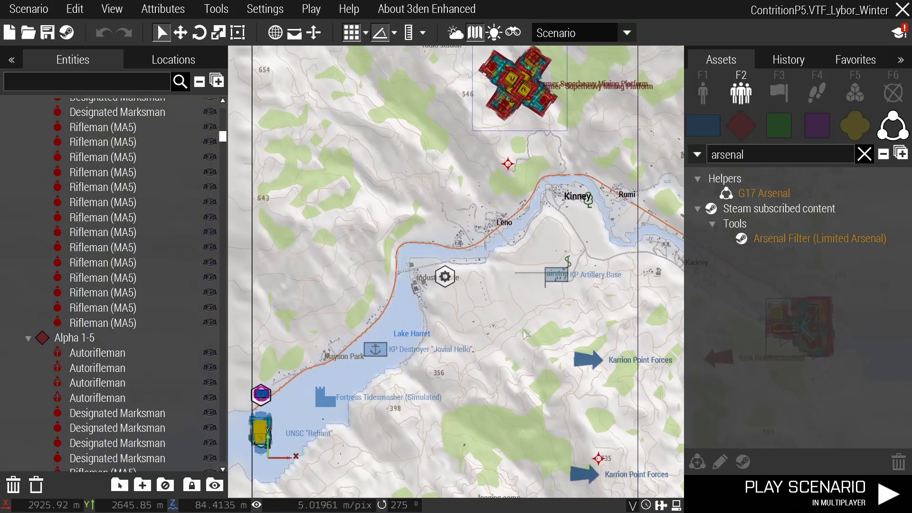
right_click_drag(536, 257, 501, 332)
right_click_drag(423, 275, 413, 213)
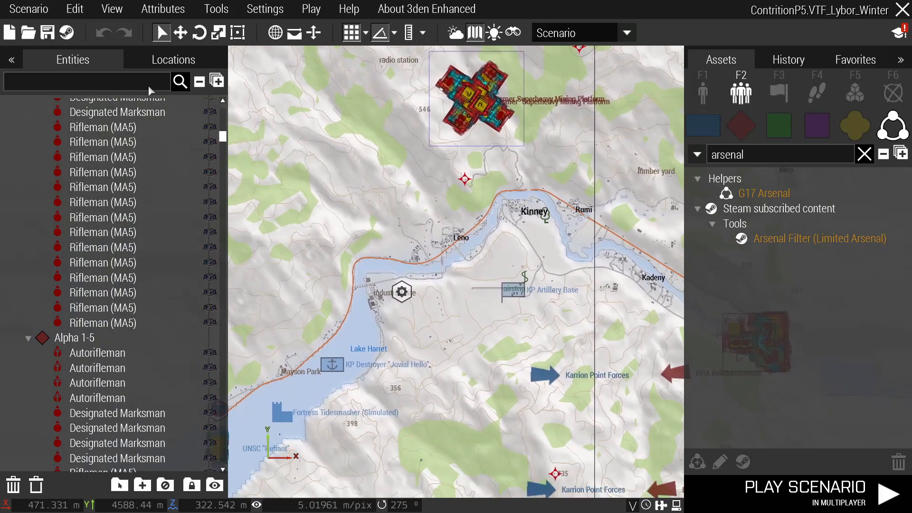
Save ContritionP5 again, then turn the 3D view toward the snowy road and horizon.
key("ctrl+s")
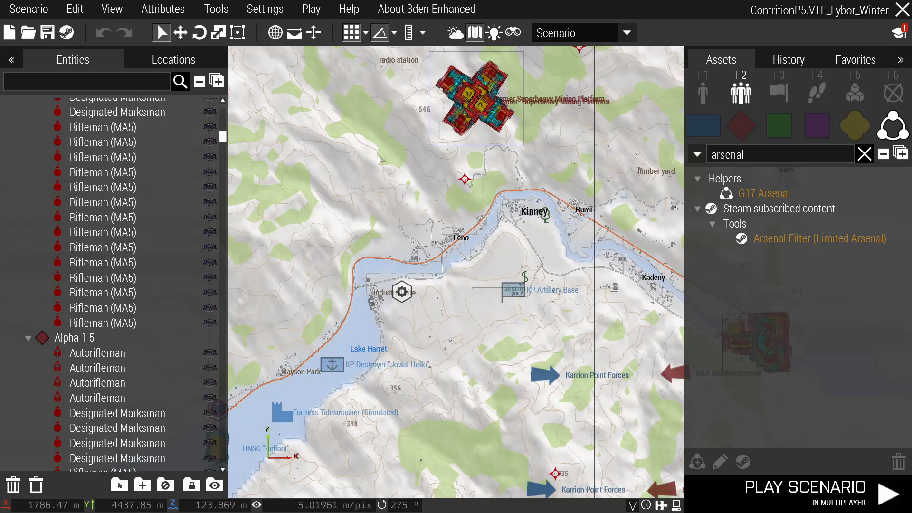
key("m")
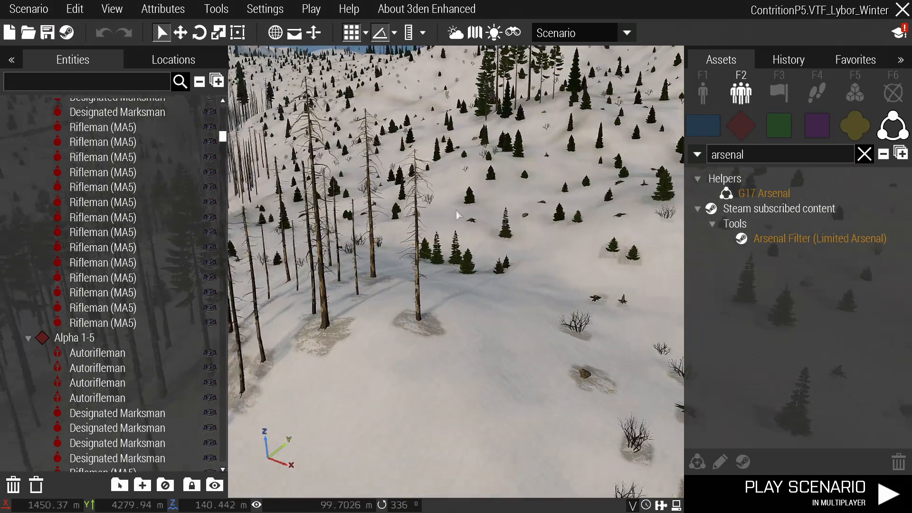
right_click_drag(456, 216, 405, 213)
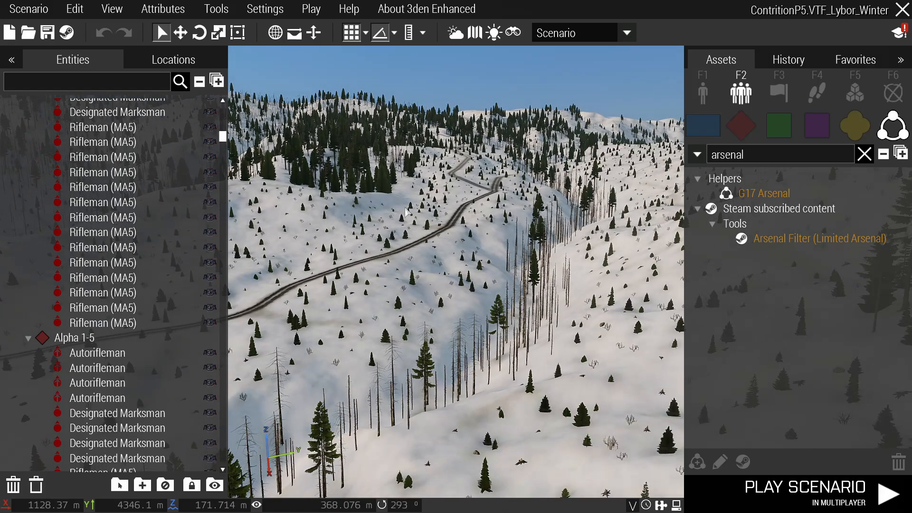